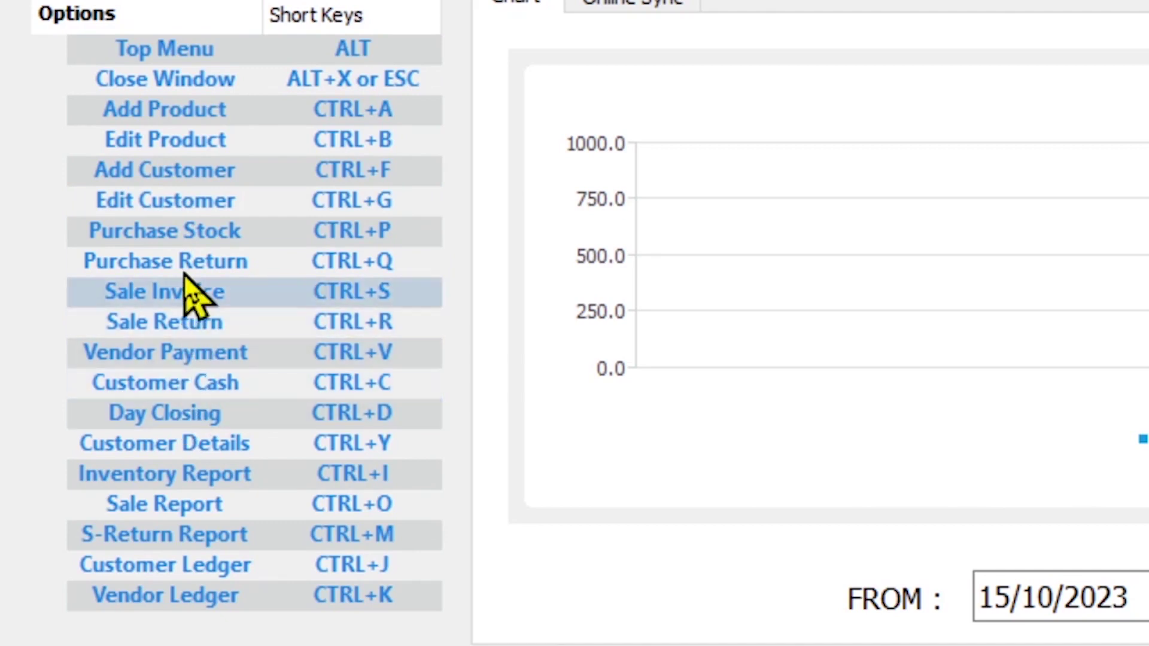
Open the Sale Invoice form from the list of shortcuts, view it, and close it again.
click(182, 299)
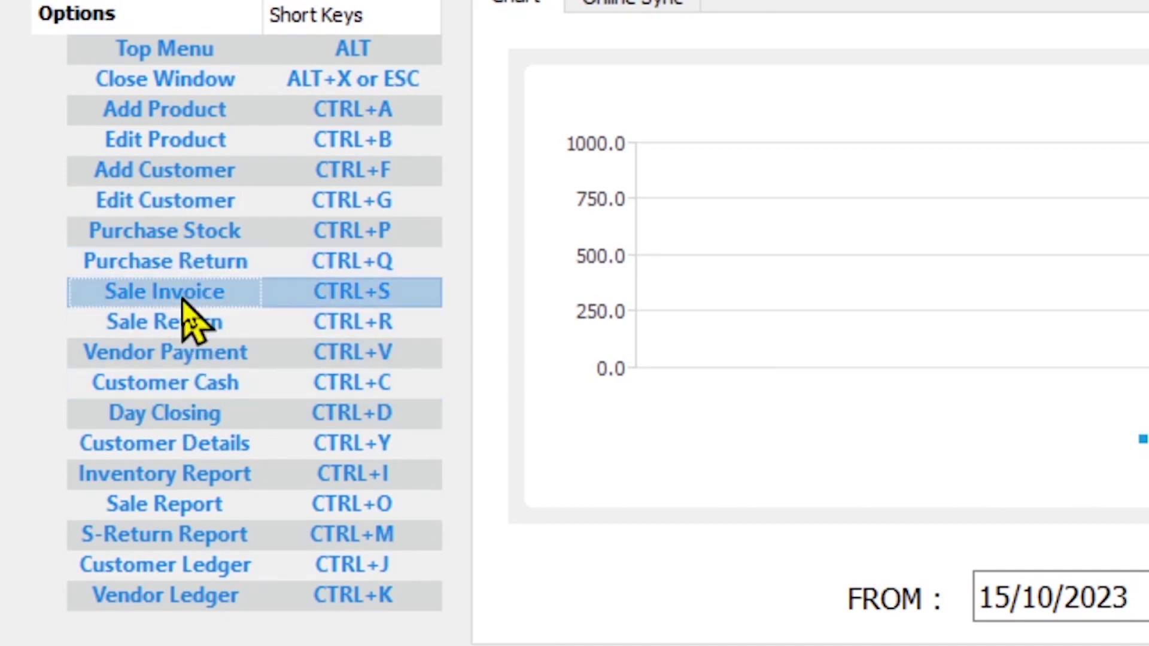
double_click(379, 297)
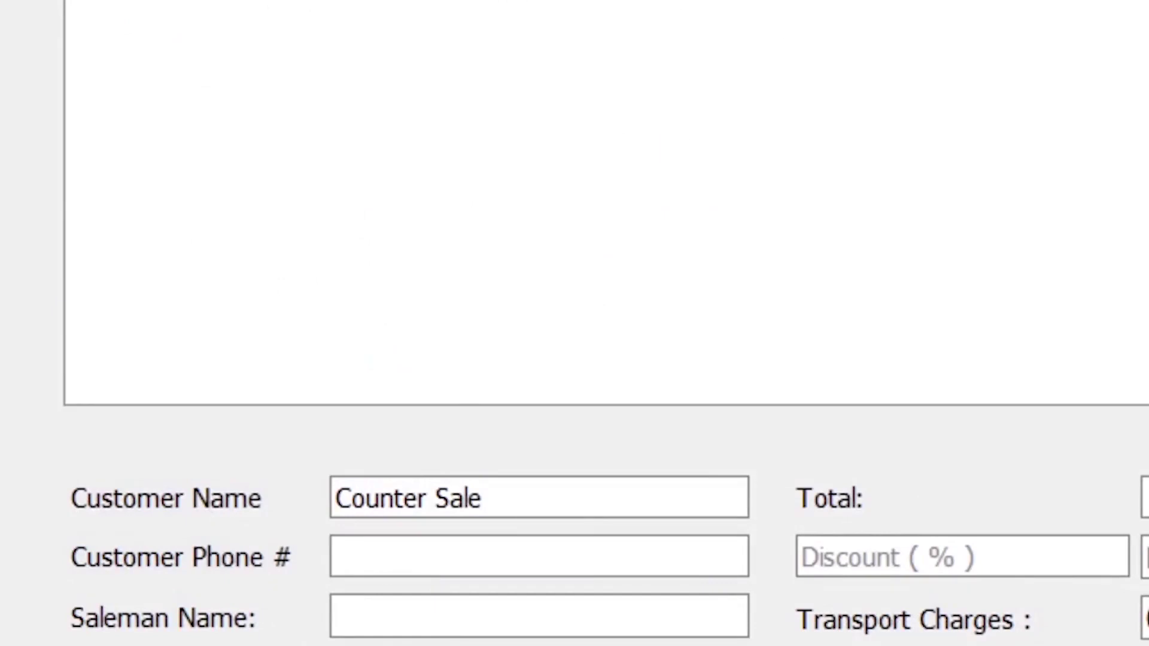
key(Escape)
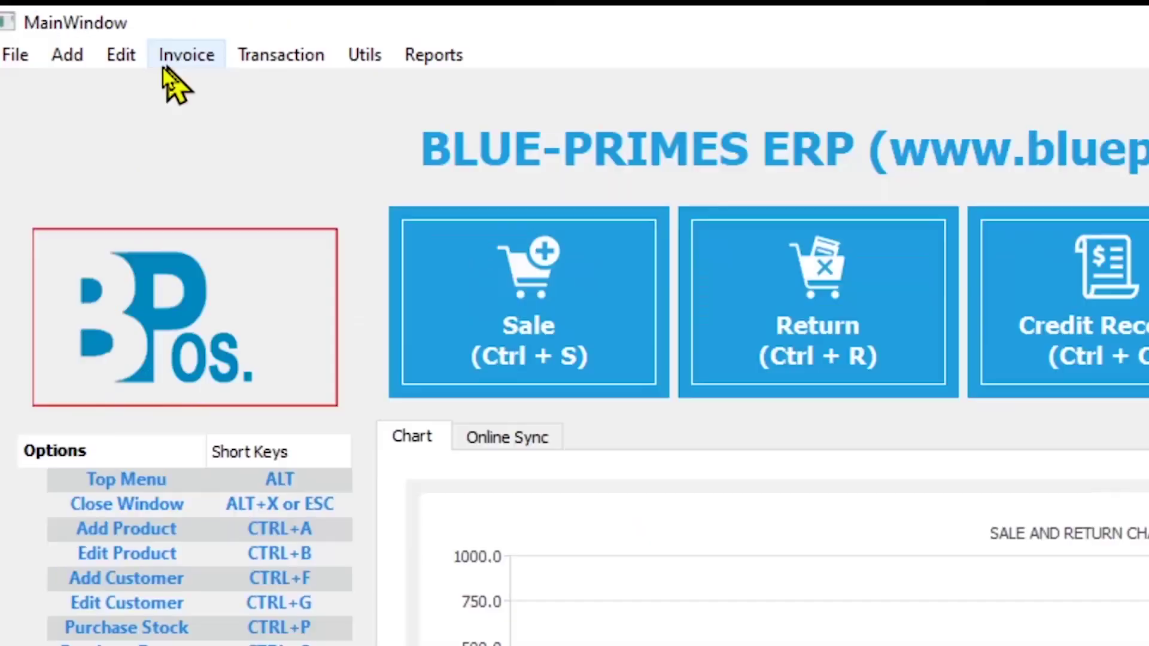
Review the available commands for adding and editing records, creating invoices, and managing vendor, customer, loan and bank transactions.
click(67, 55)
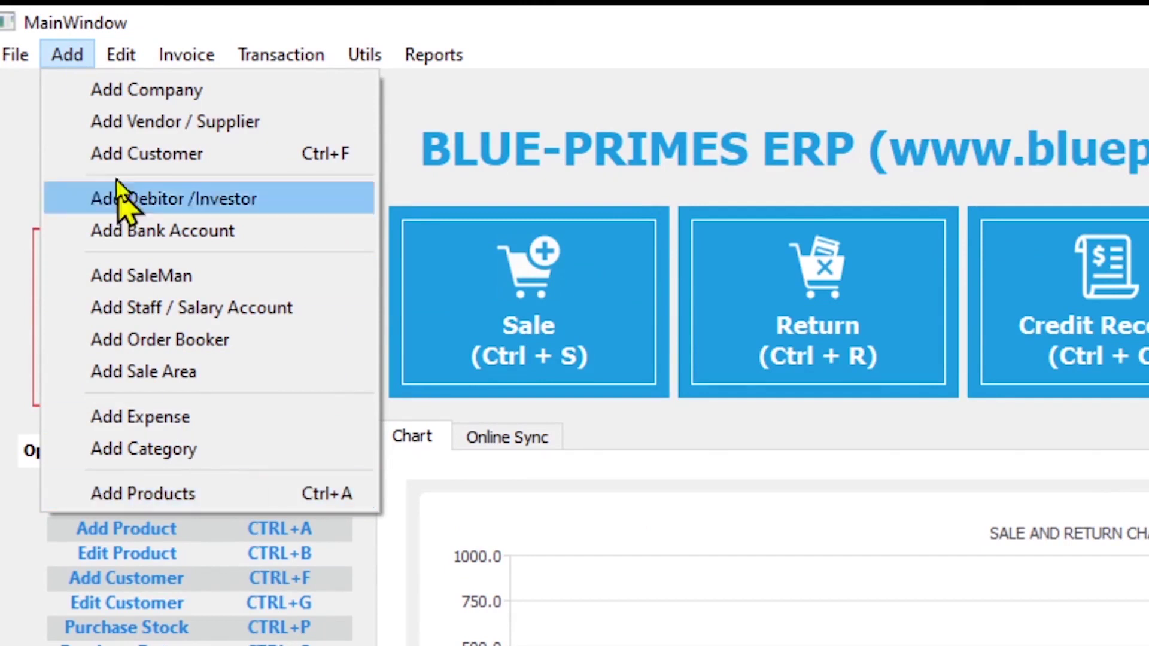
mouse_move(124, 49)
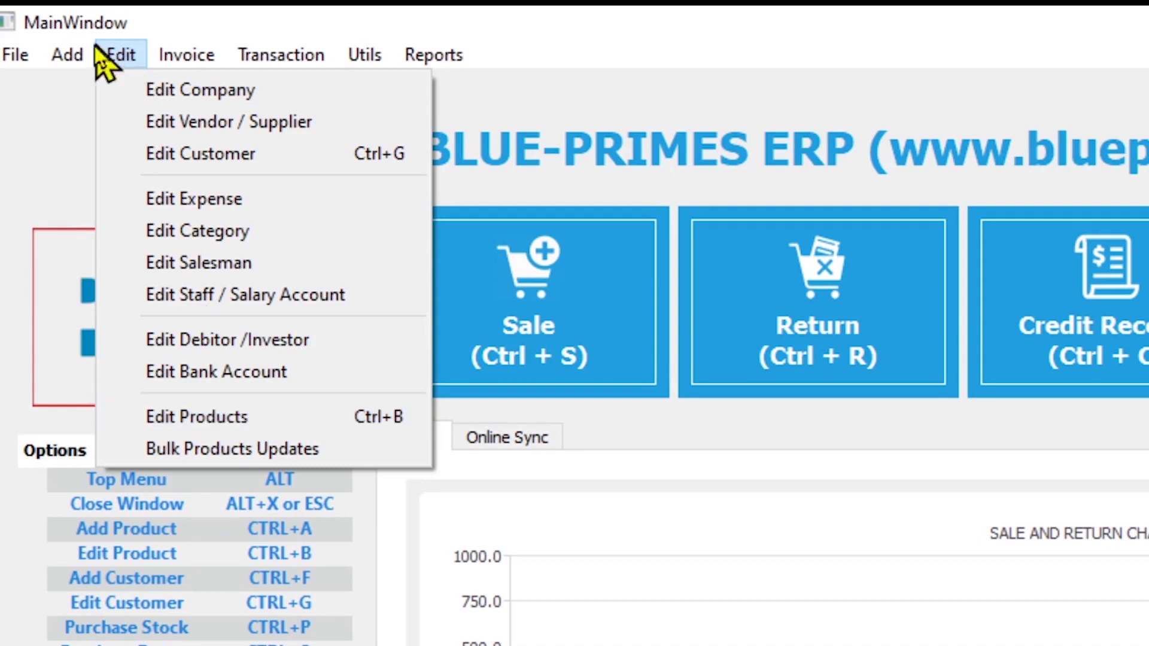
mouse_move(85, 60)
mouse_move(193, 45)
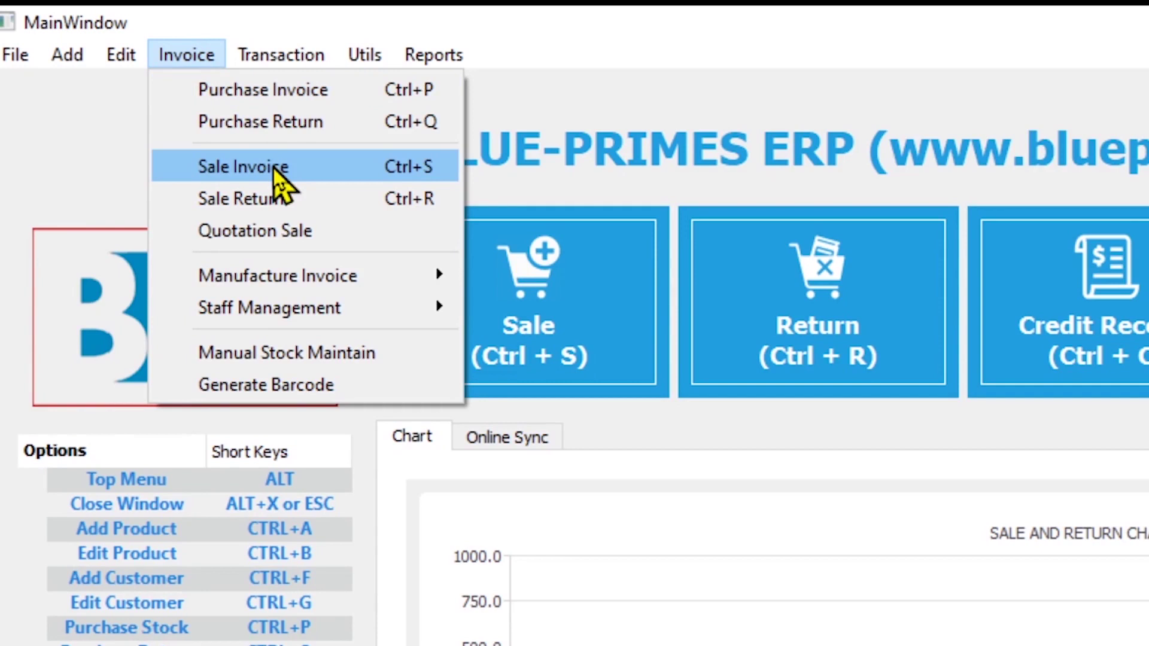
click(183, 56)
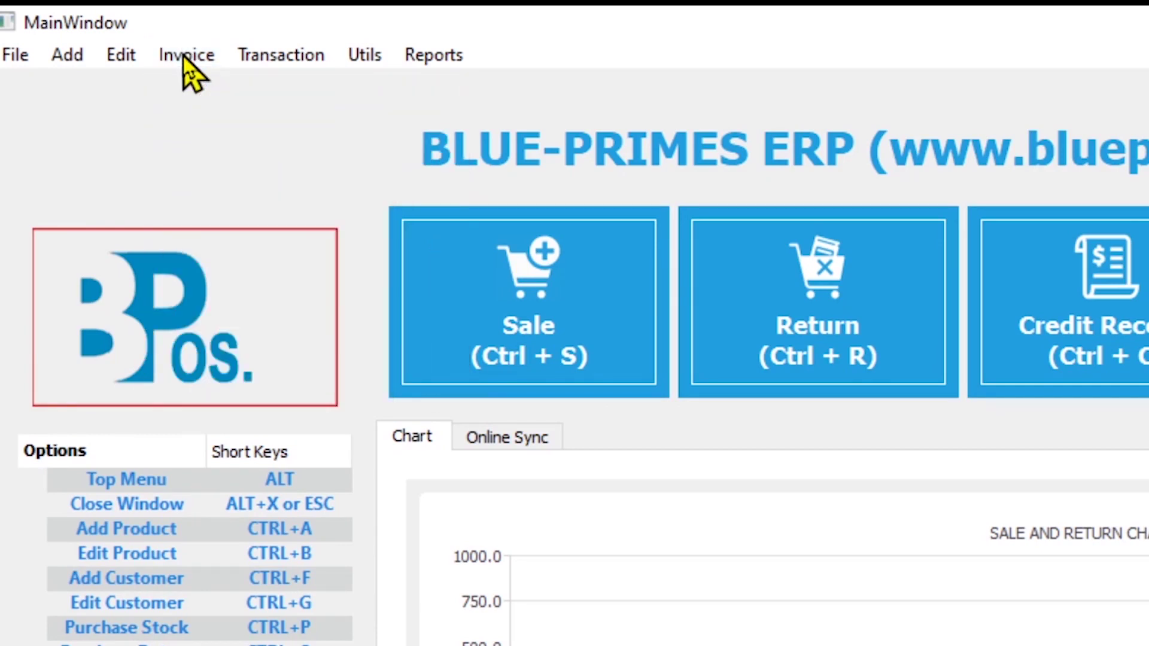
click(261, 54)
mouse_move(286, 88)
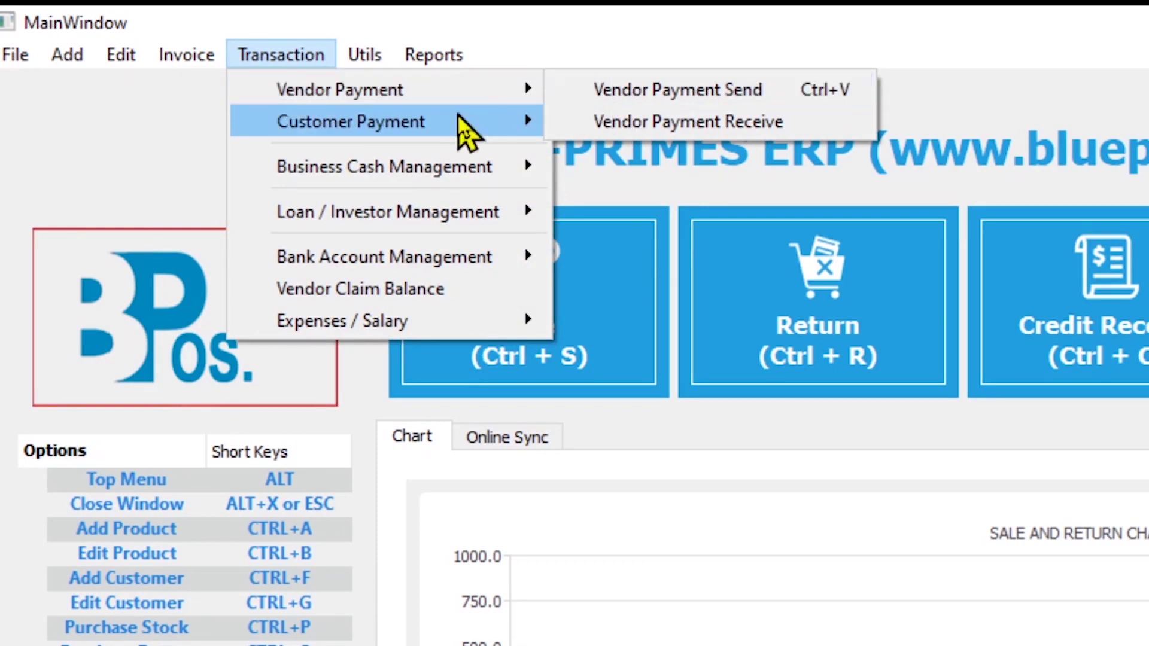
mouse_move(458, 115)
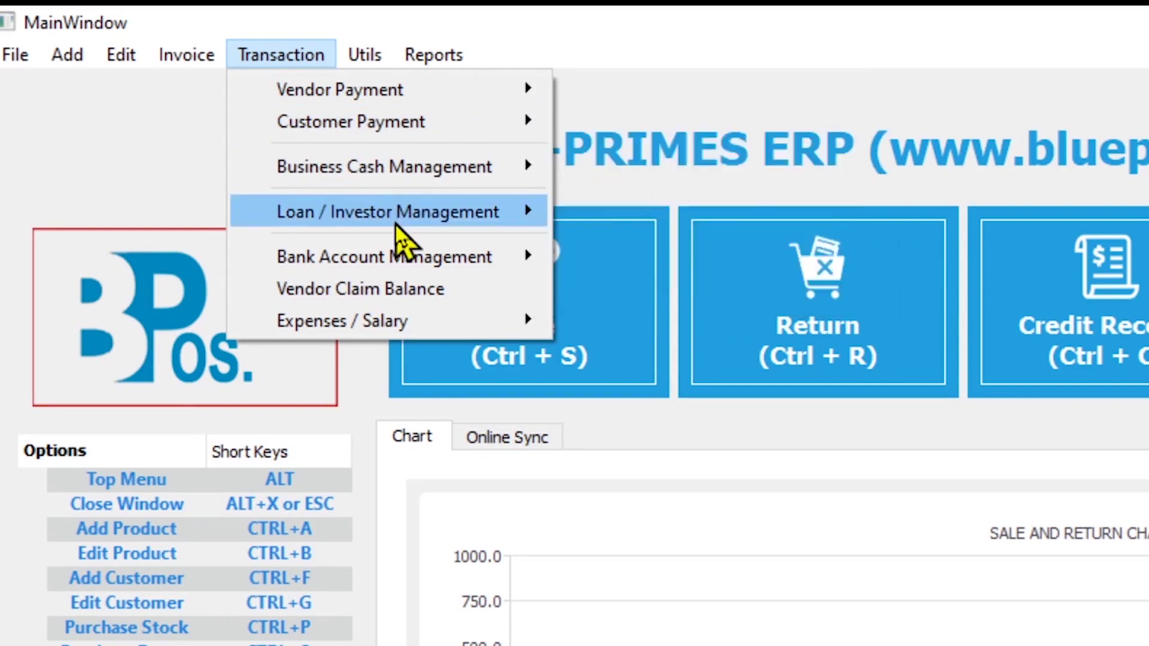
mouse_move(402, 220)
mouse_move(397, 260)
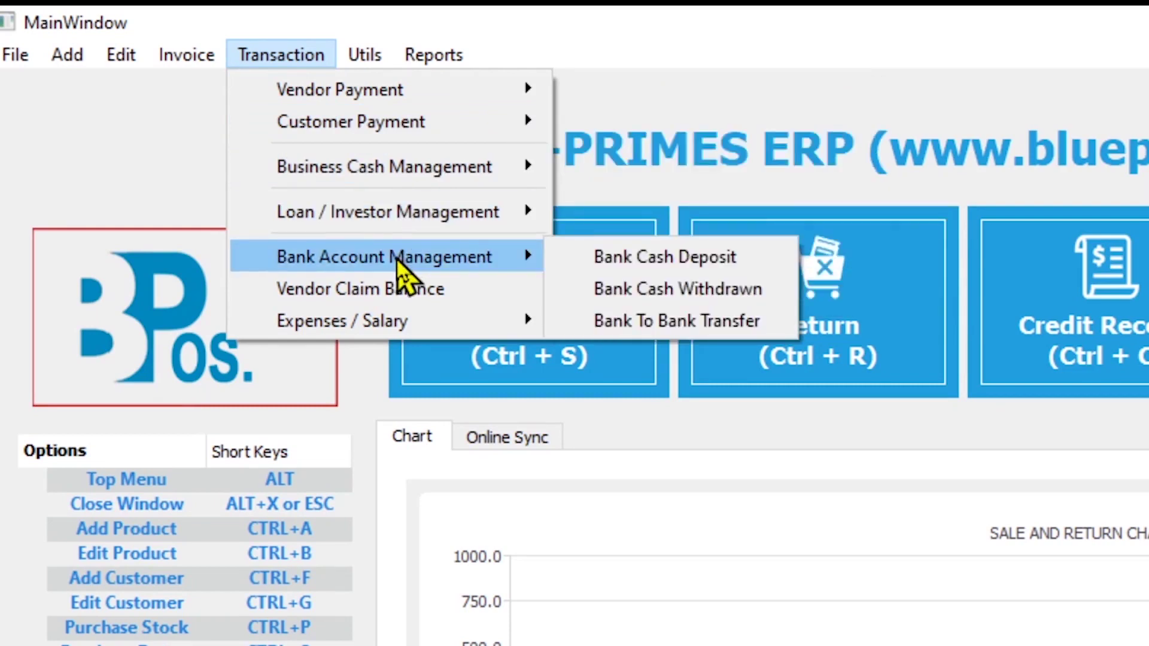
mouse_move(430, 329)
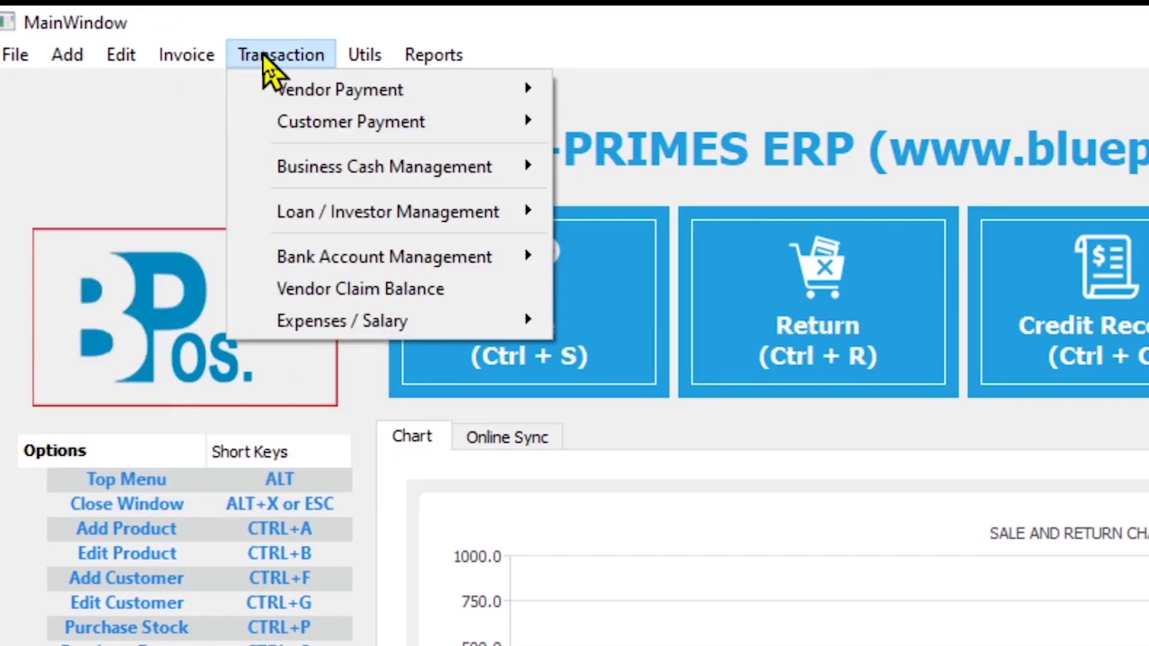
Examine the available reports, including the stock, purchase and sale reports, alongside the editing and invoice commands.
mouse_move(465, 51)
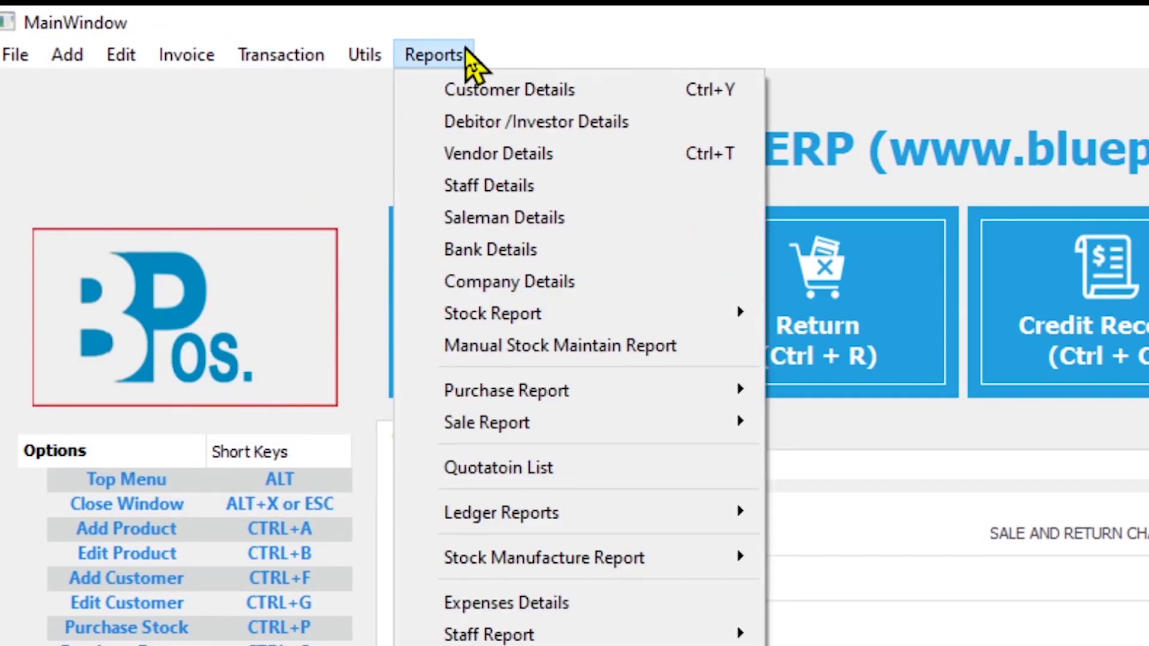
mouse_move(249, 74)
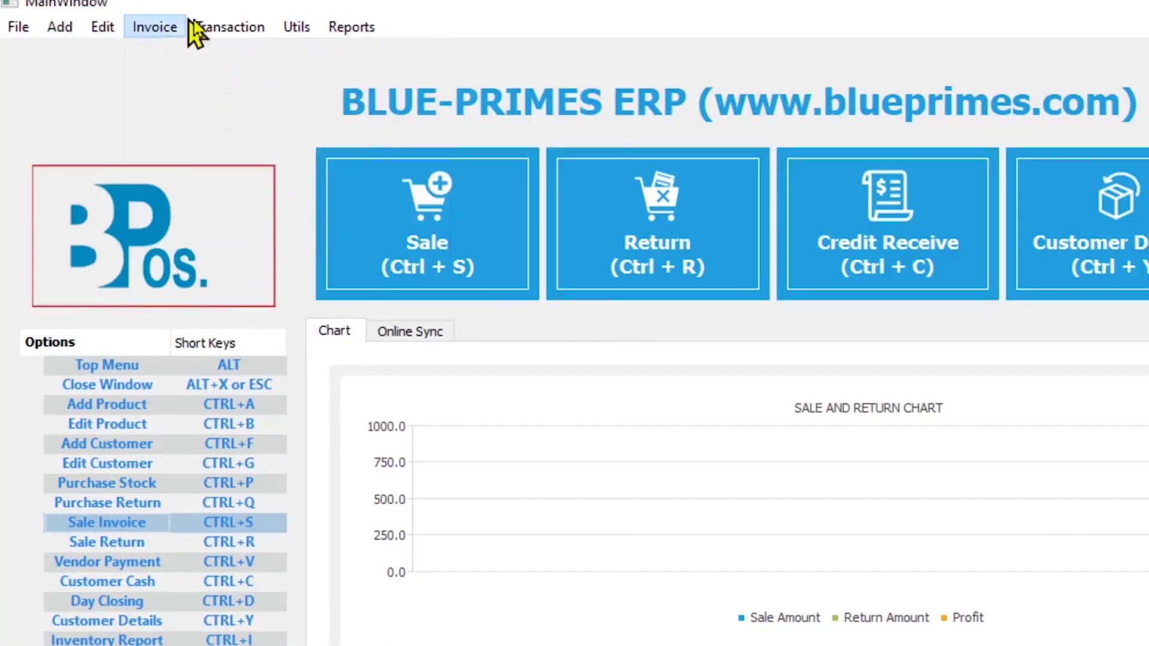
mouse_move(429, 58)
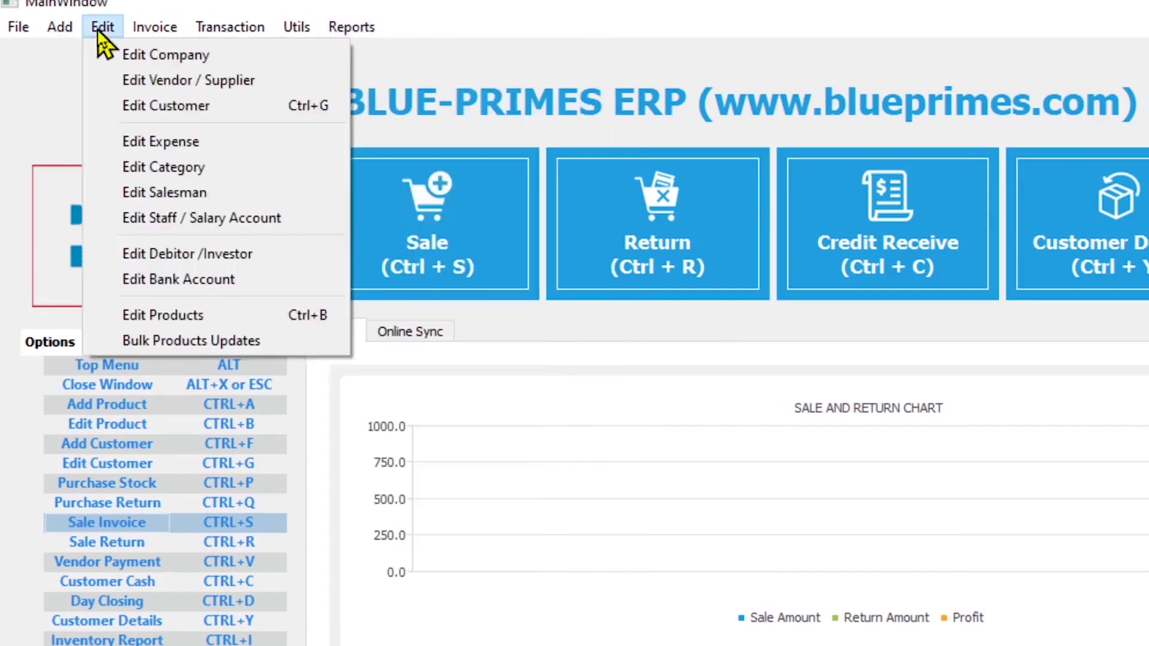
mouse_move(60, 27)
mouse_move(152, 27)
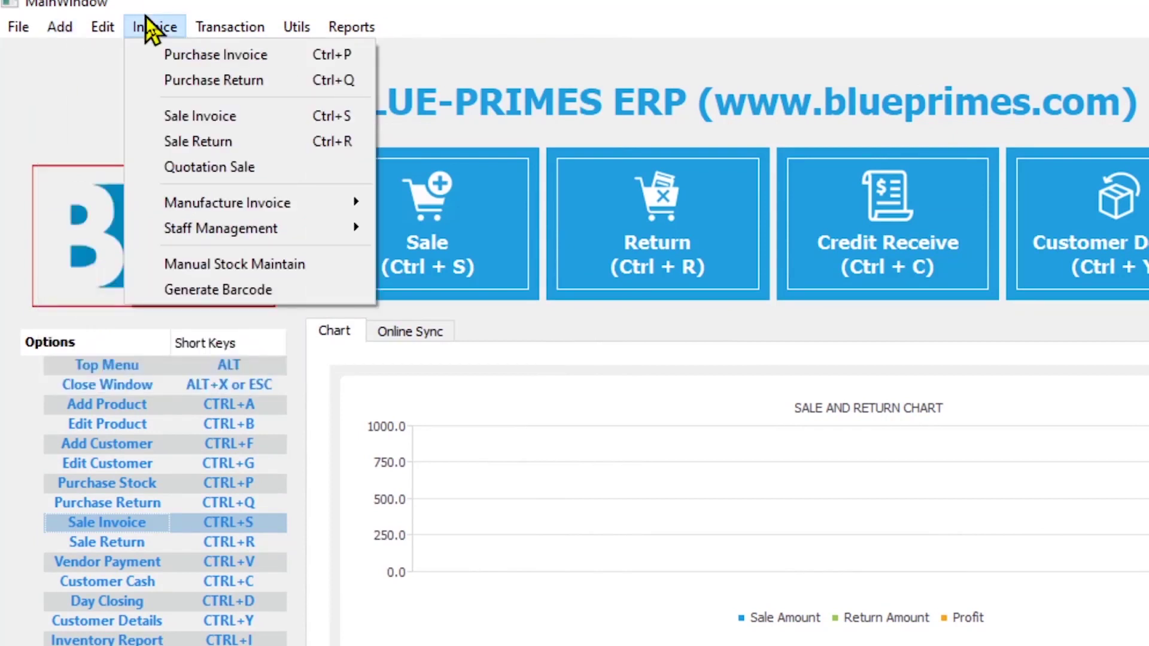
mouse_move(351, 27)
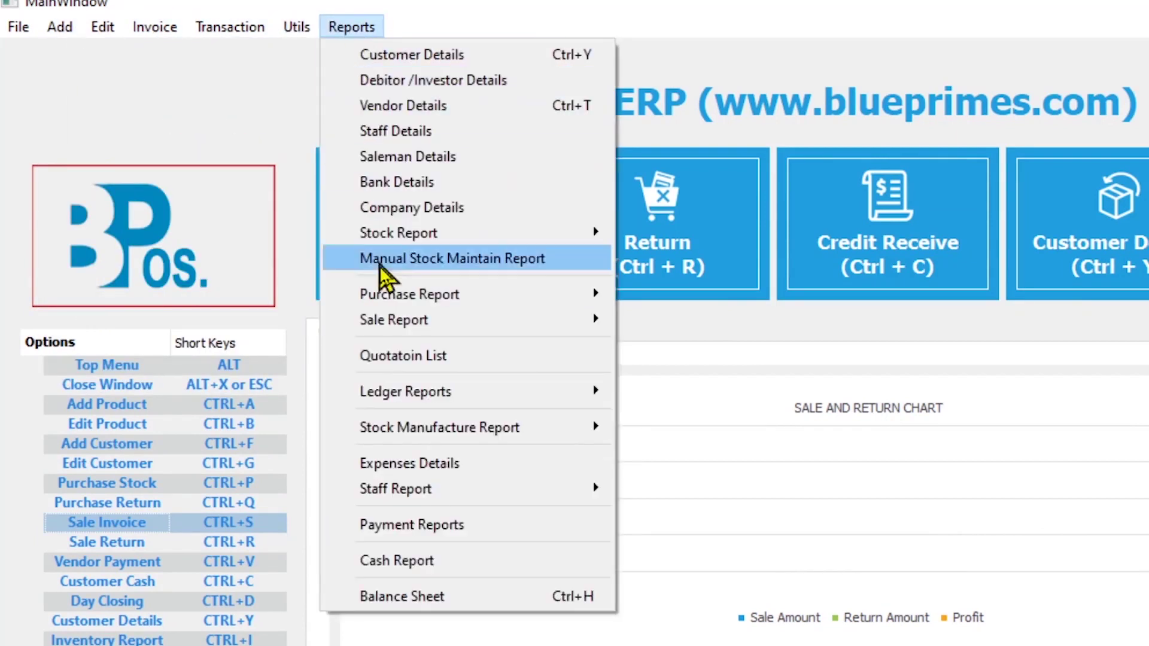
mouse_move(432, 236)
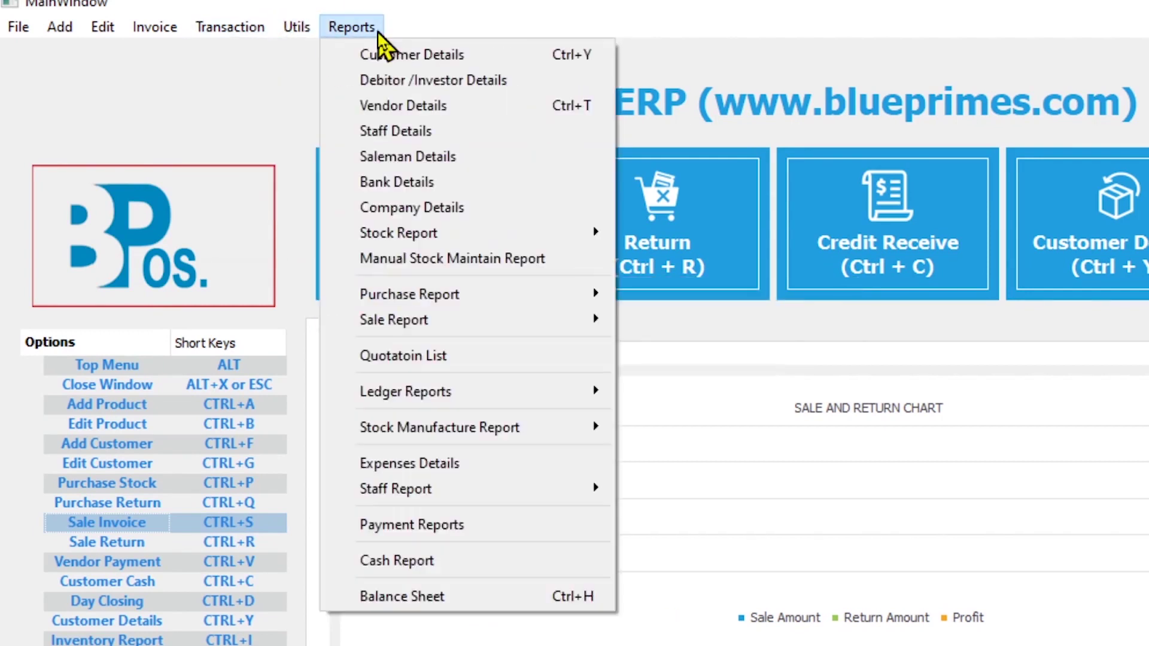
click(721, 477)
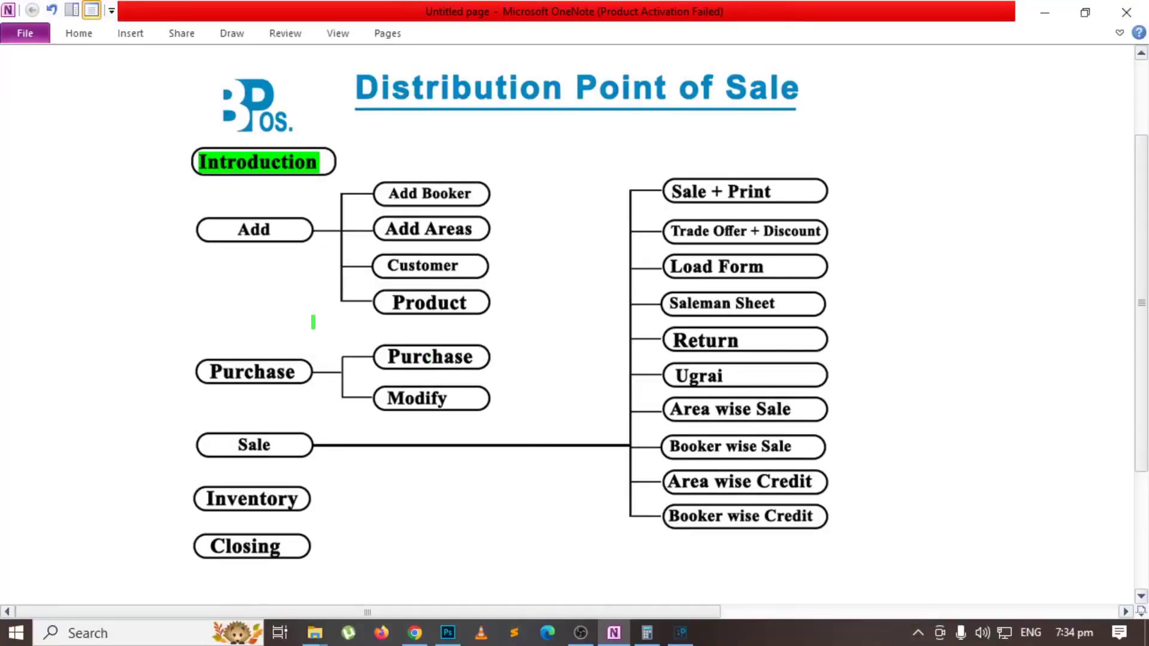
Switch to the Distribution Point of Sale outline in OneNote and highlight the Add topic in green.
key(alt+Tab)
key(alt+Tab)
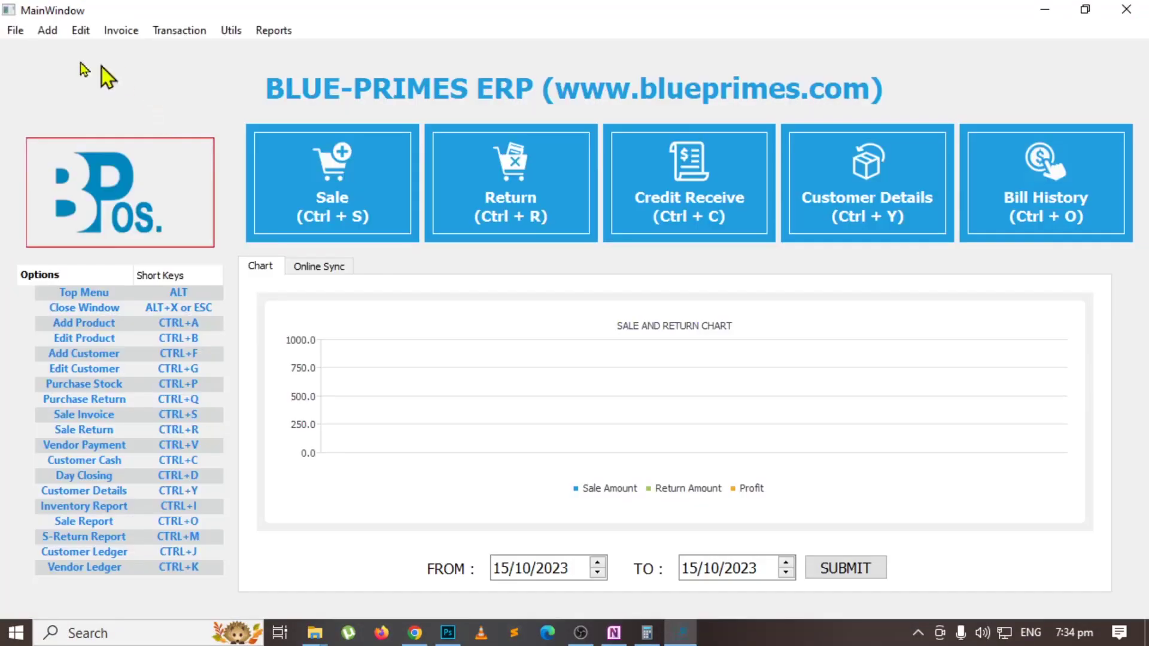
key(alt+Tab)
drag(210, 230, 305, 230)
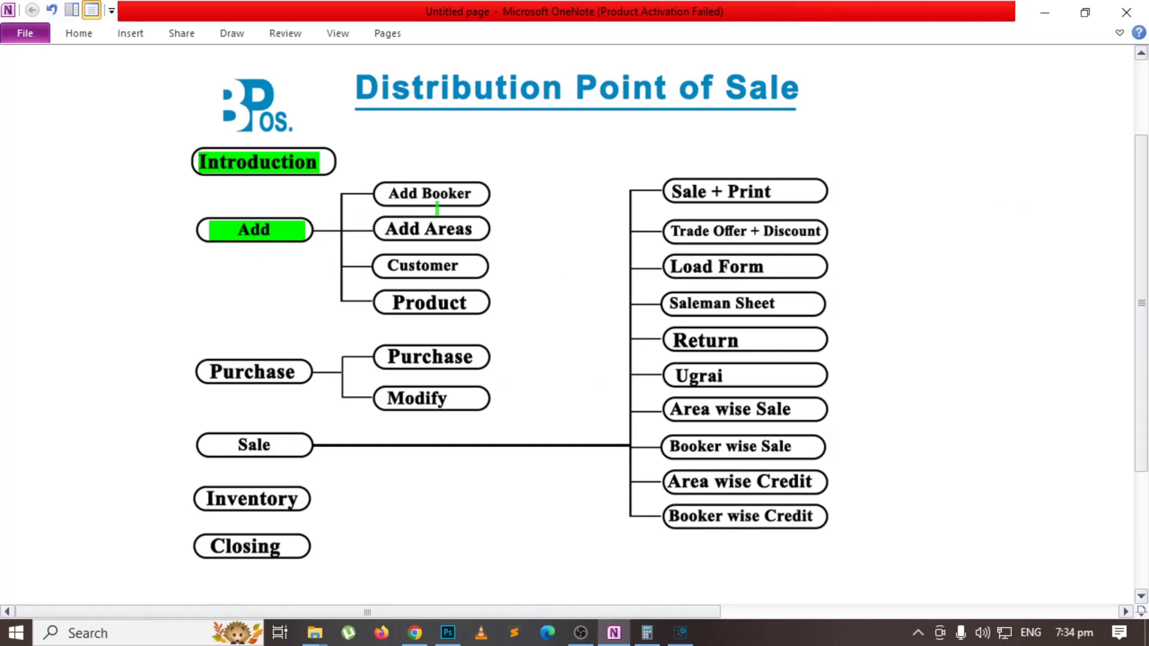
Switch to BLUE-PRIMES ERP and add an order booker with only the booker's name filled in.
key(alt+Tab)
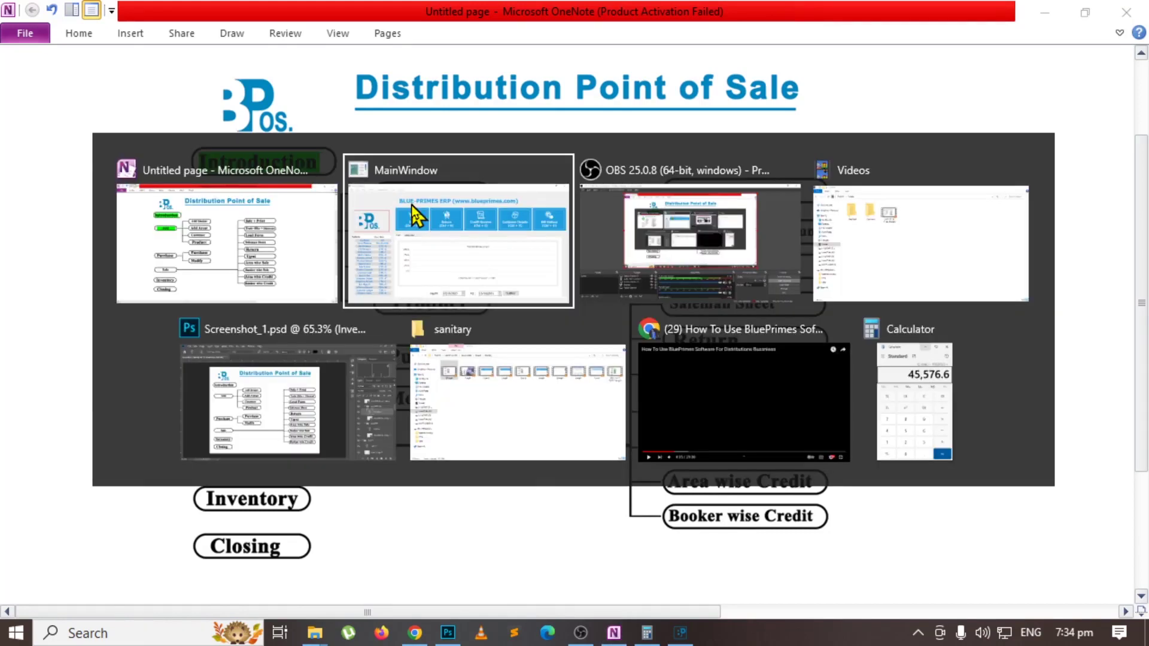
click(48, 31)
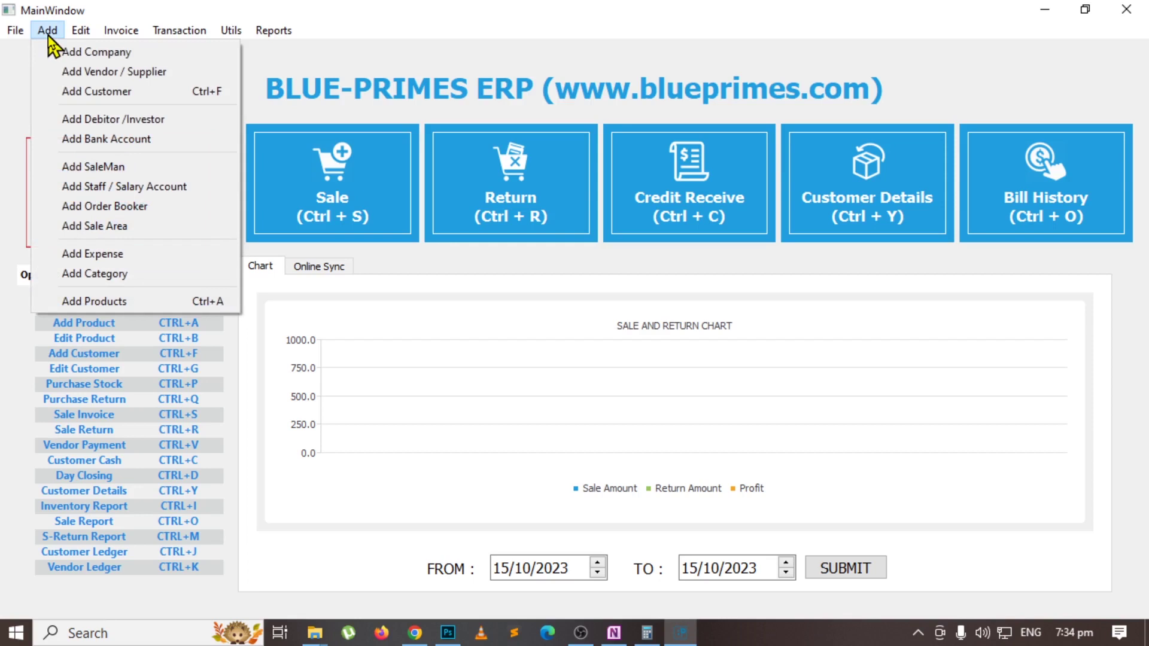
click(121, 211)
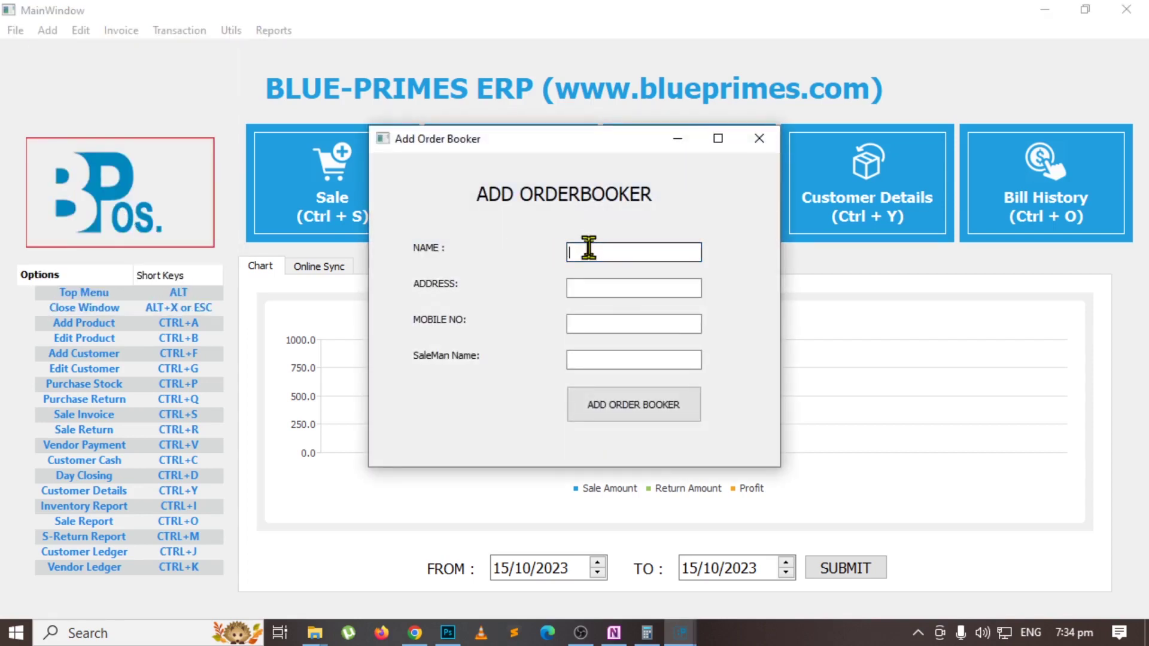
text(nazeer)
click(651, 405)
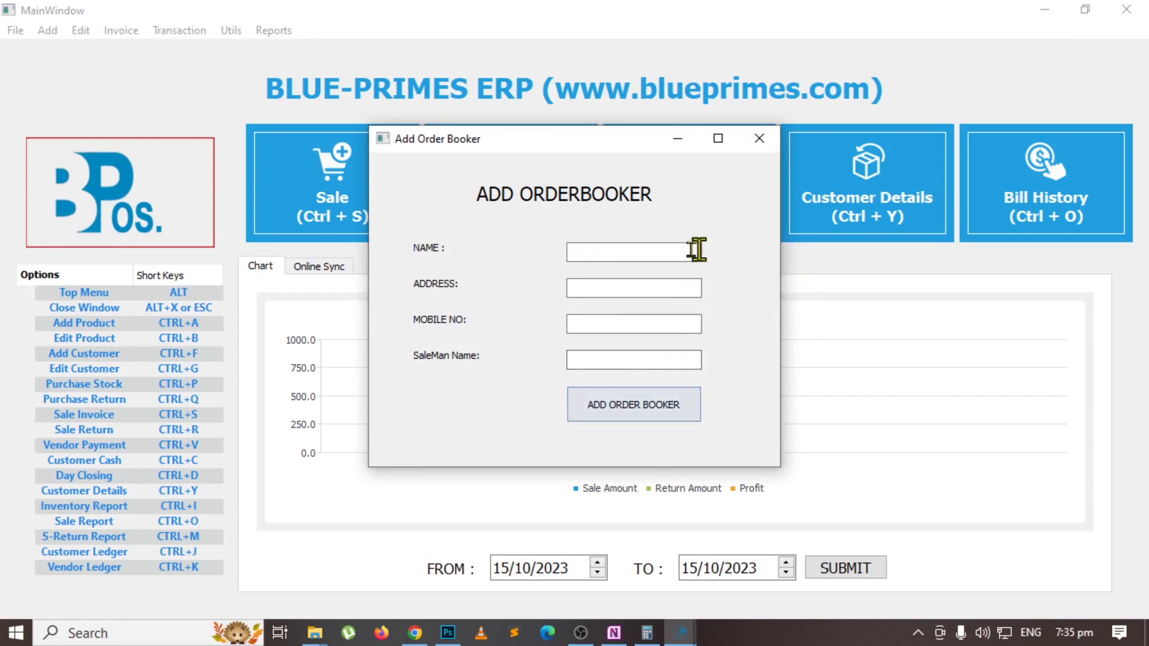
Add a second order booker by name only and close the order booker form.
click(694, 251)
text(zeeshan)
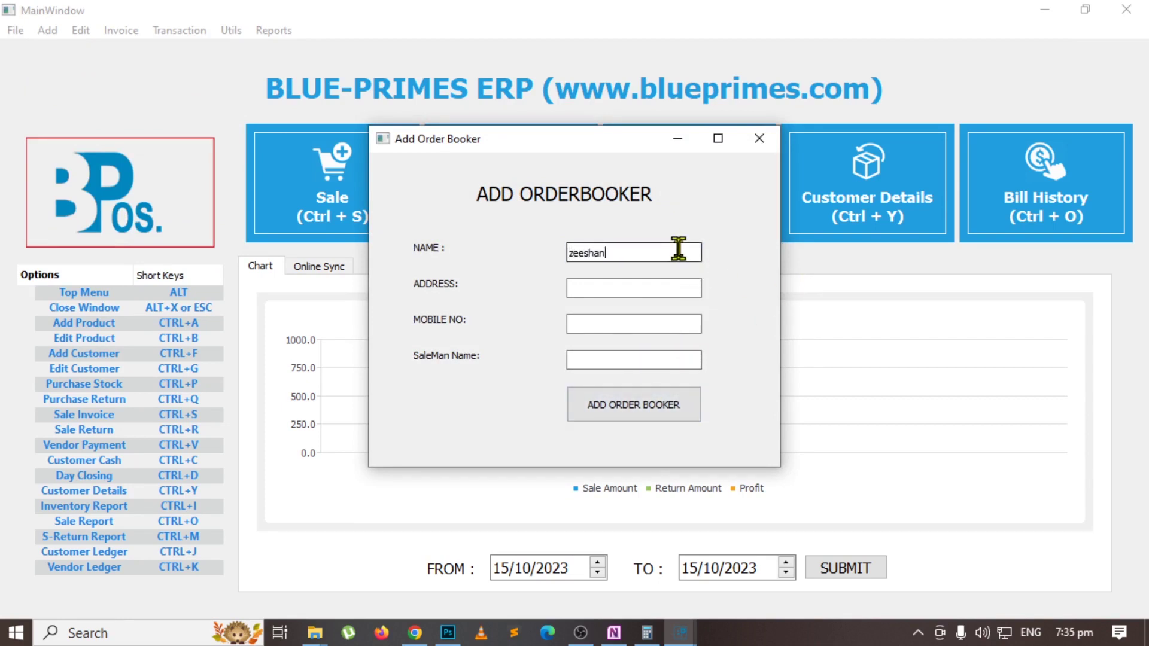
click(662, 407)
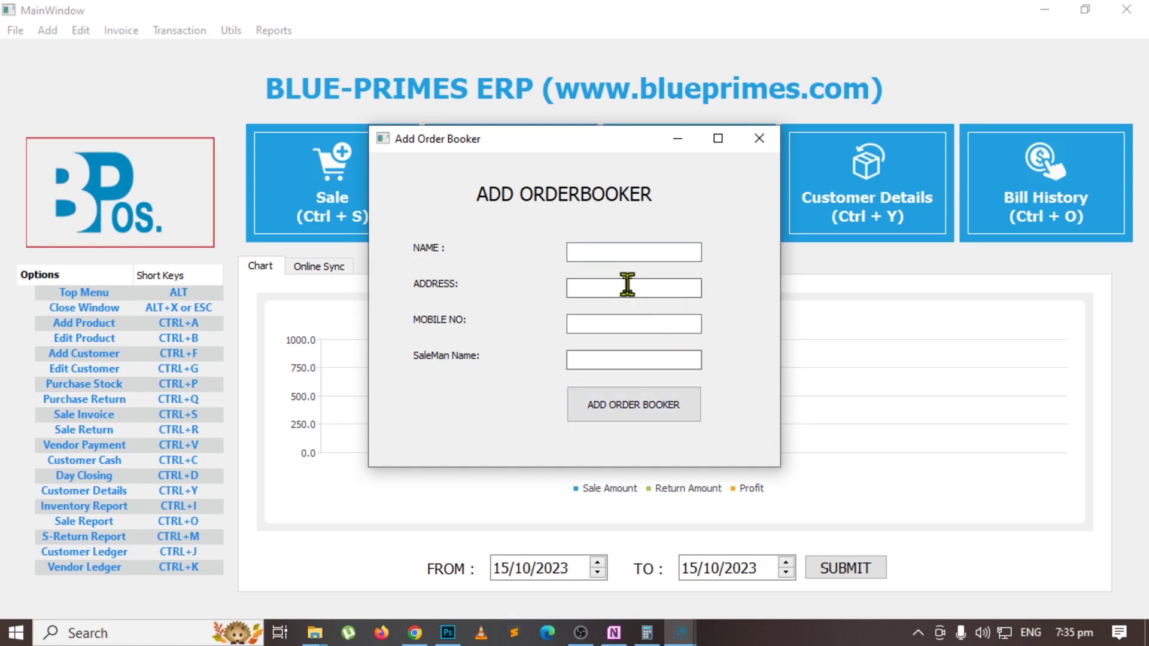
click(634, 321)
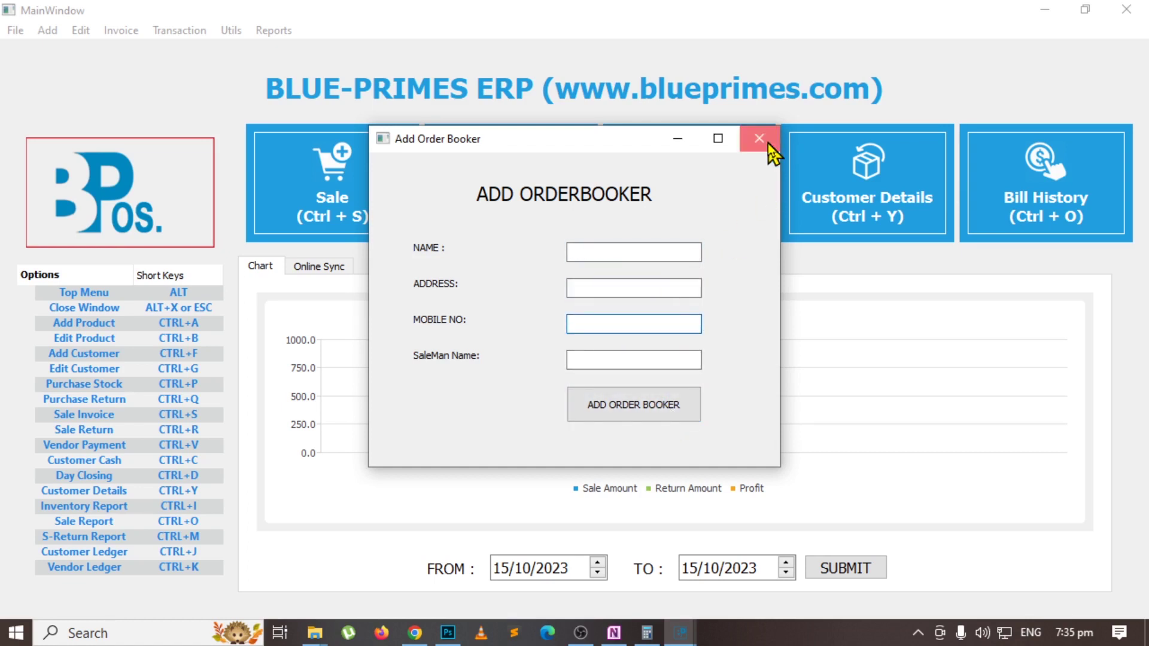
click(760, 139)
Switch to the OneNote outline and highlight the Add Booker and Add Areas topics in green.
key(alt+Tab)
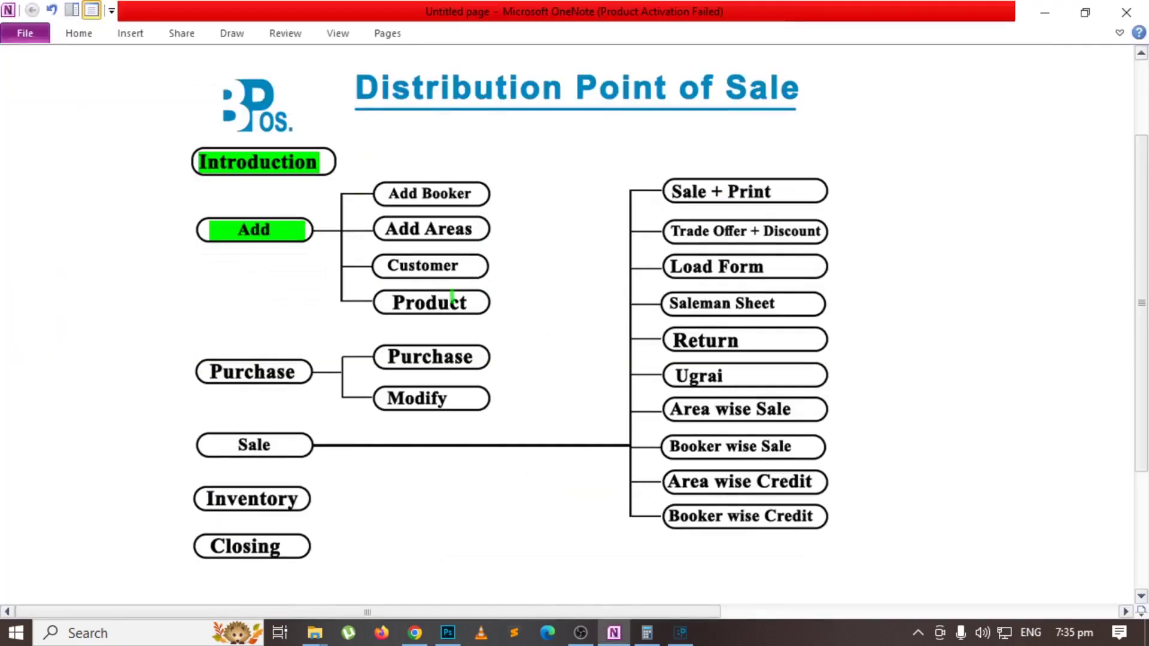
drag(384, 194, 469, 194)
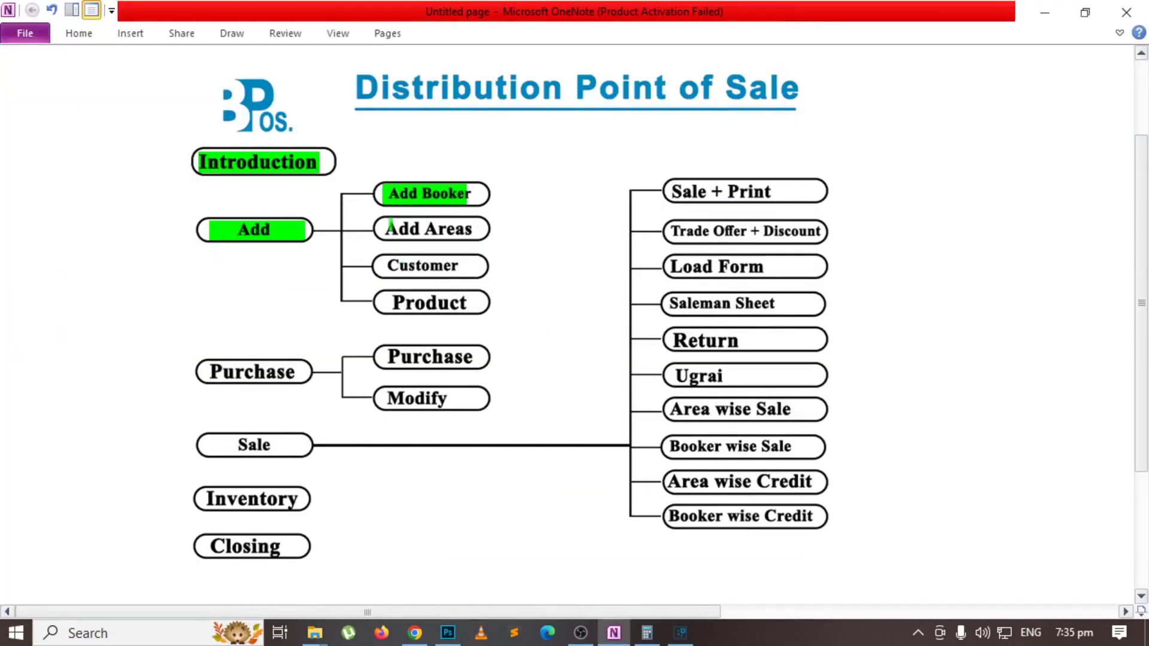
drag(388, 229, 476, 229)
Switch to BLUE-PRIMES ERP and add a sale area named "city 1" without a description.
key(alt+Tab)
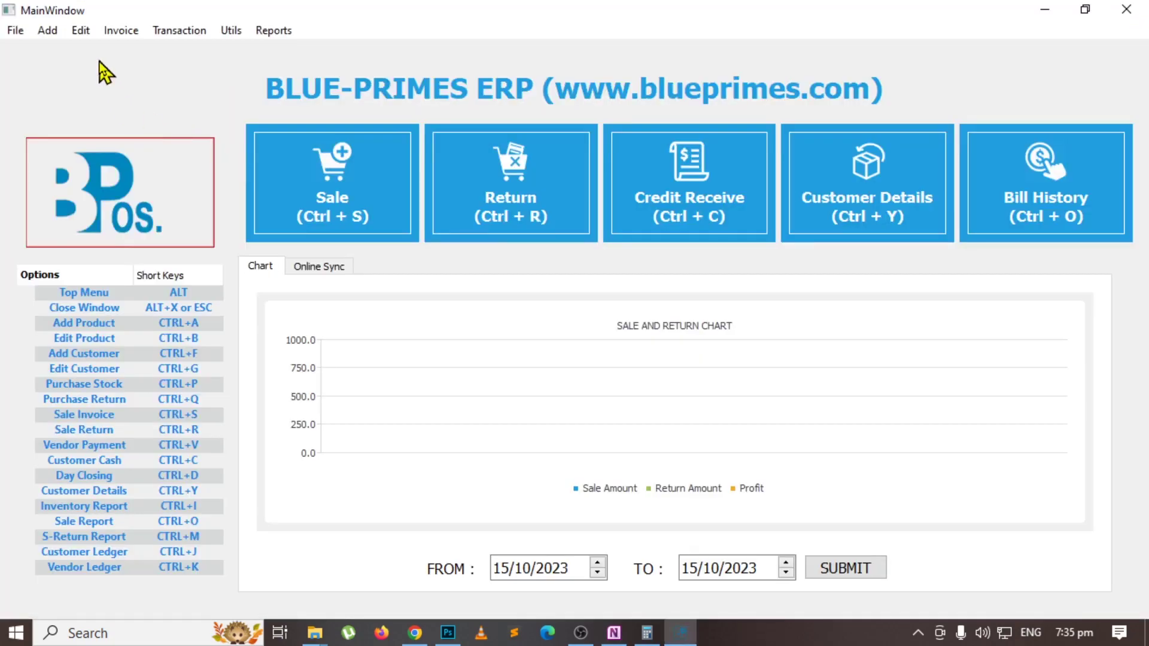
click(48, 29)
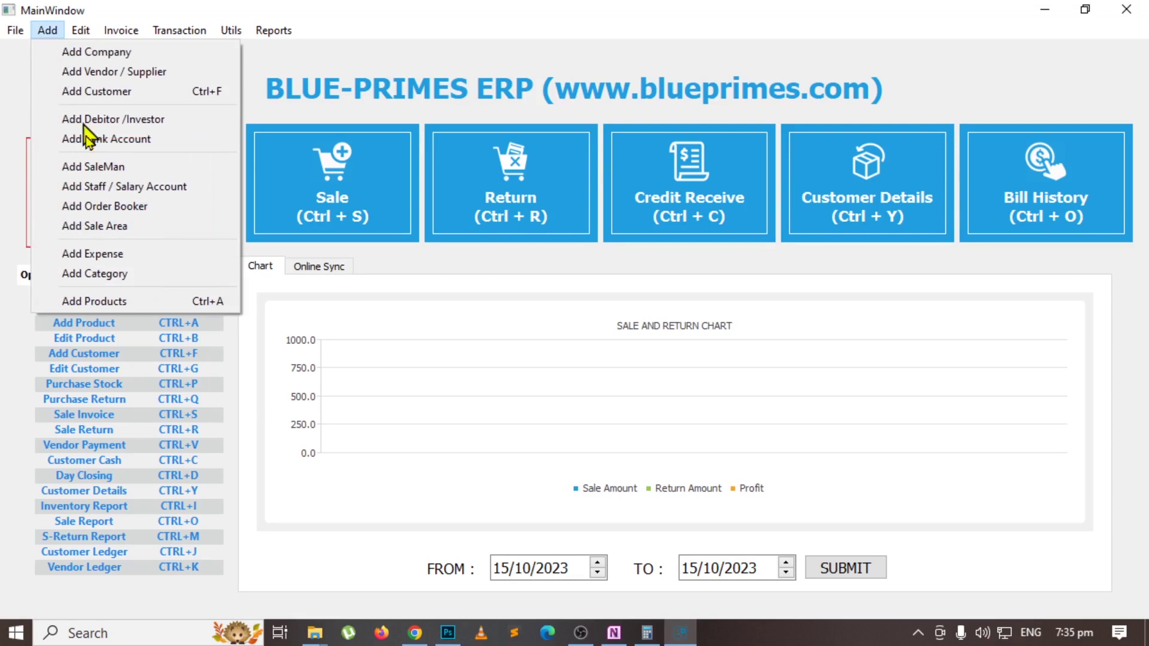
click(109, 228)
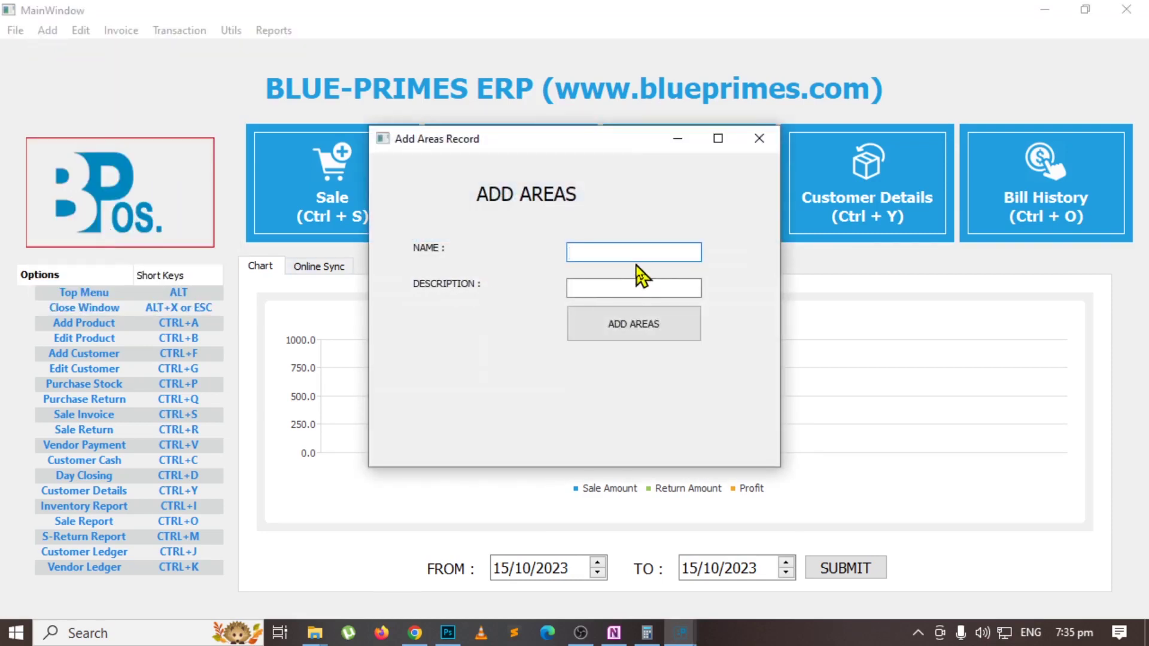
text(city 1)
click(630, 316)
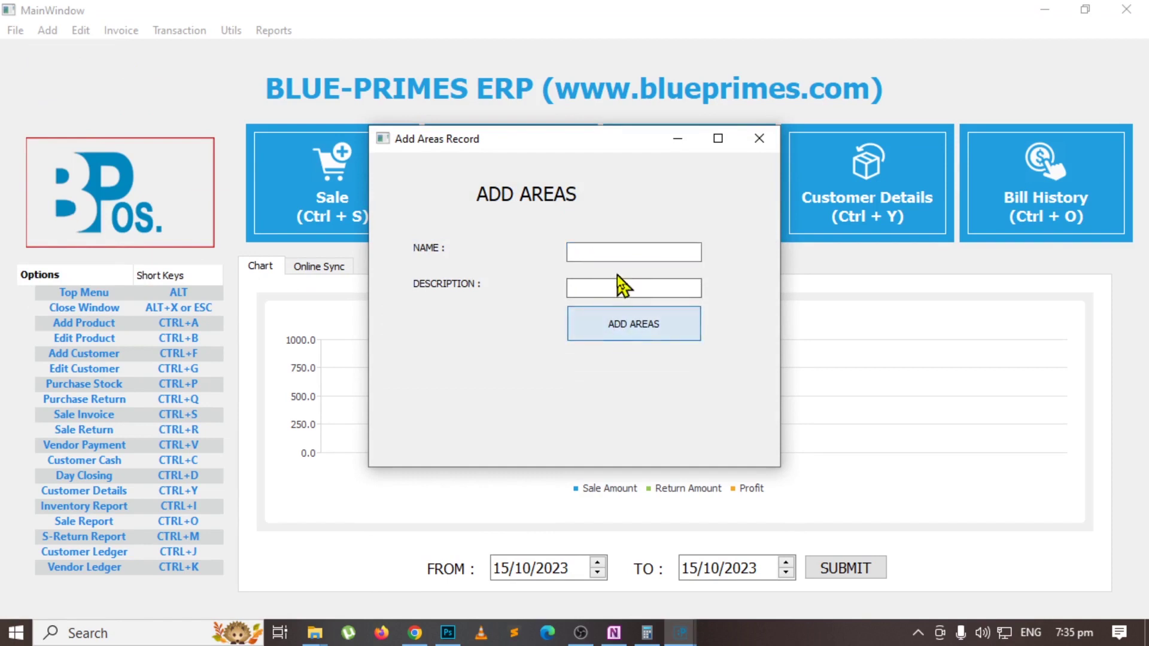
Add another sale area named "city 2" without a description.
click(626, 257)
text(citr)
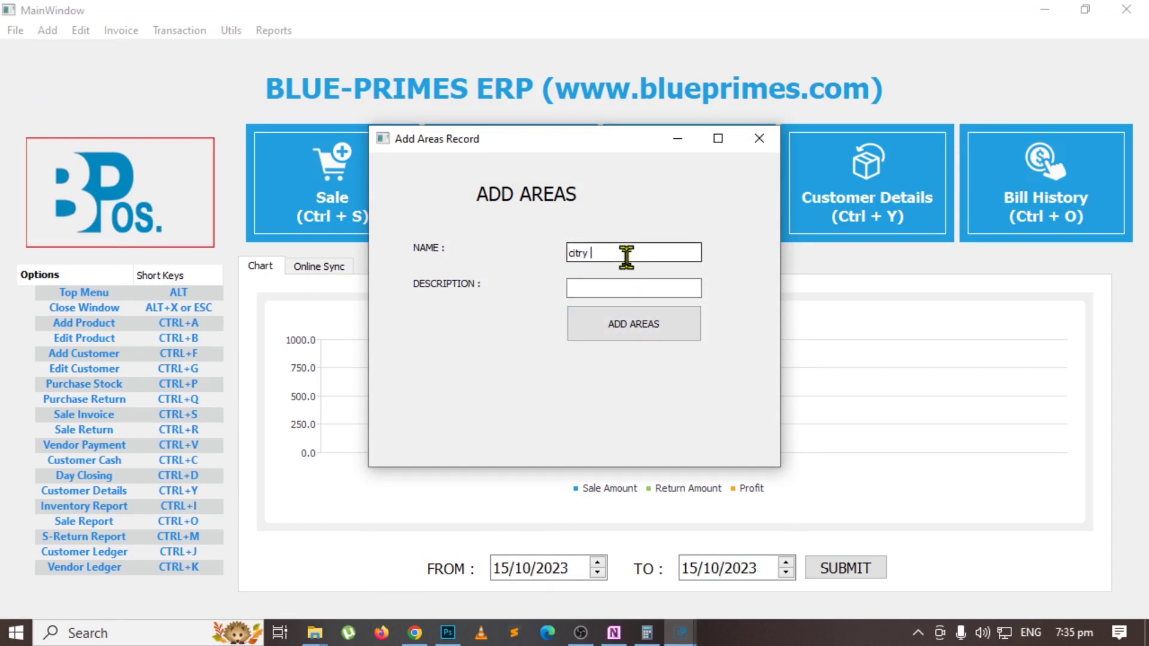
key(BackSpace)
text(y 2)
click(610, 321)
Add two more sale areas named "bazar" and "lari adda" without descriptions and close the area form.
click(617, 252)
text(bazar)
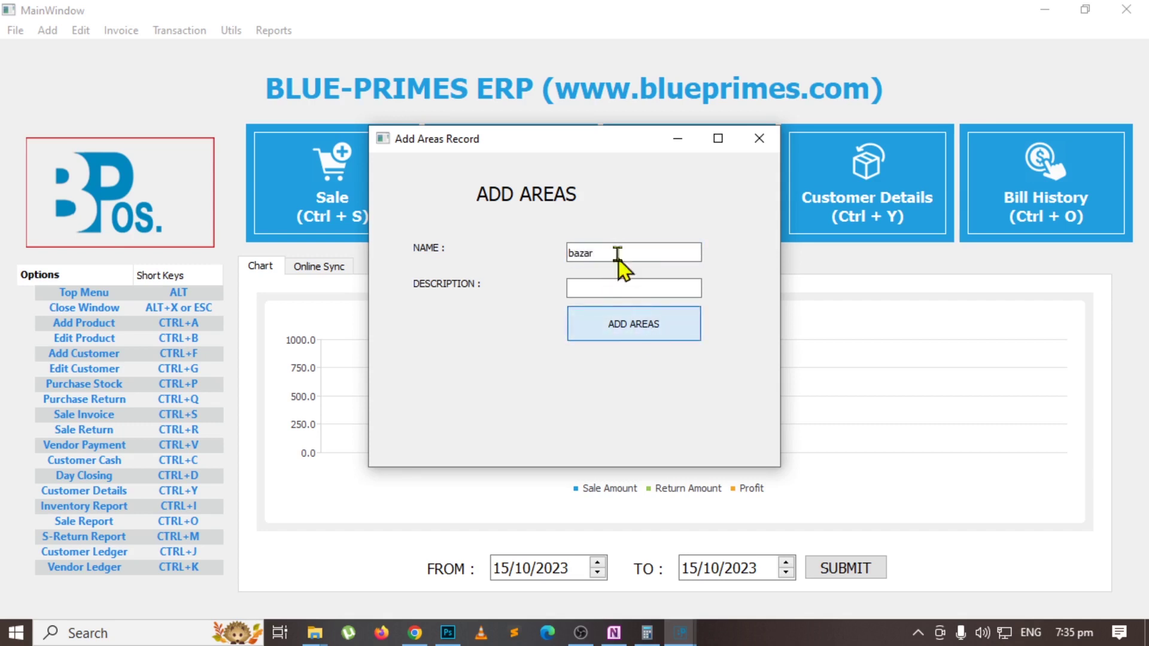
key(Return)
text(lari adda)
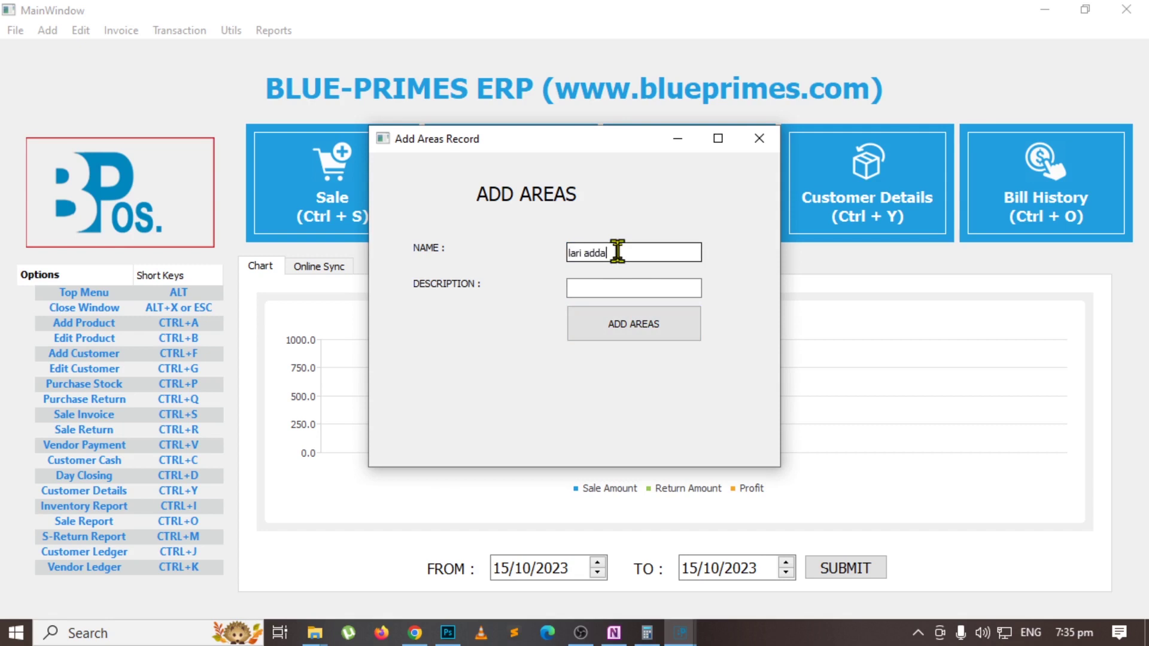
click(641, 325)
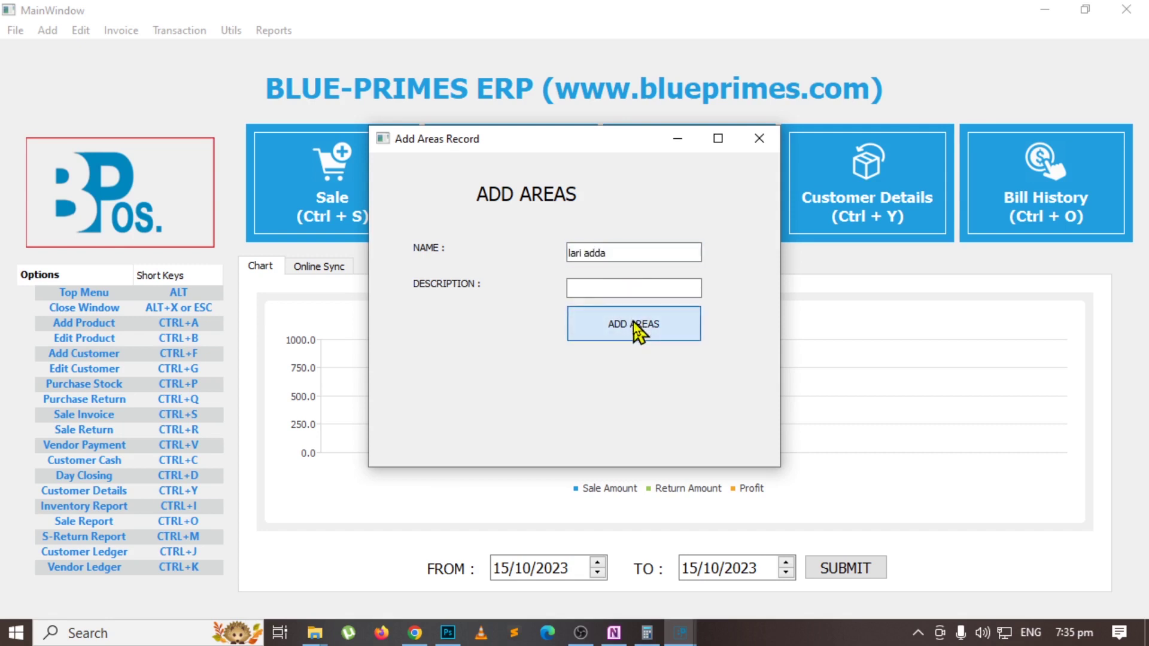
click(764, 141)
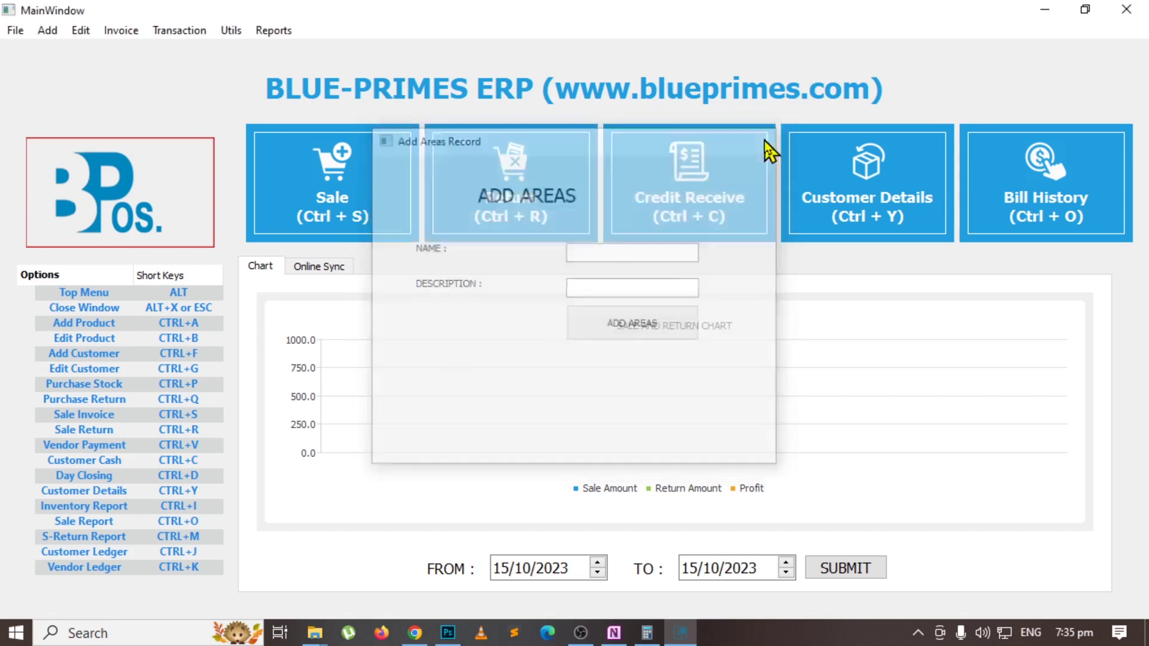
Switch to the OneNote outline, highlight the Customer topic in green, and return to BLUE-PRIMES ERP.
click(51, 33)
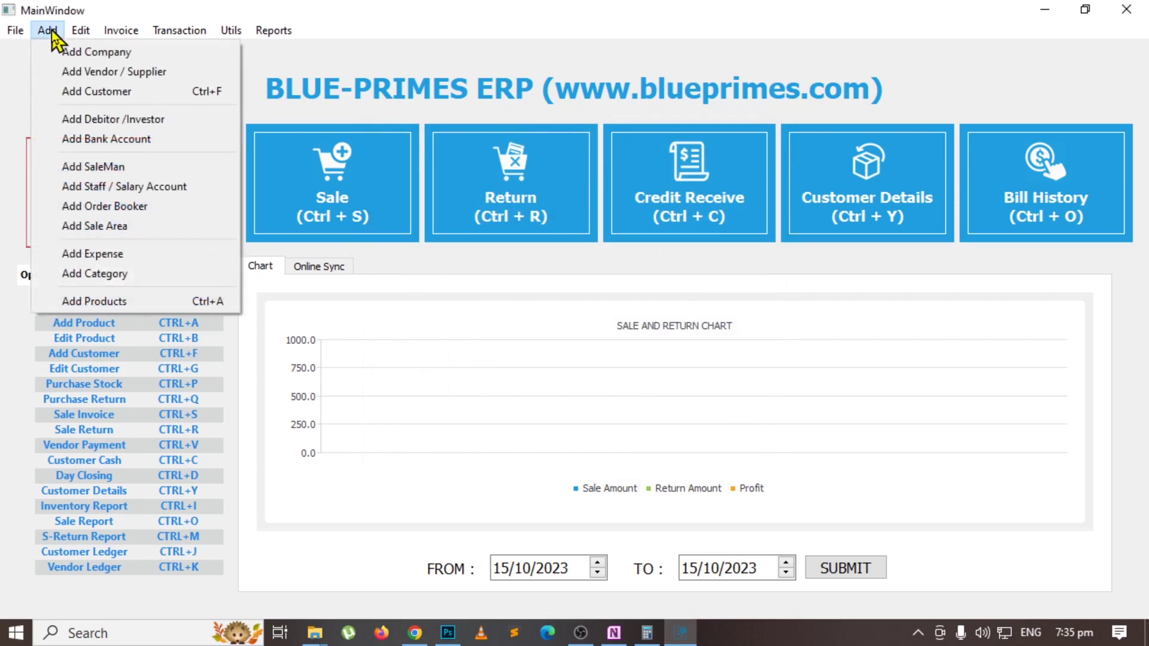
key(alt+Tab)
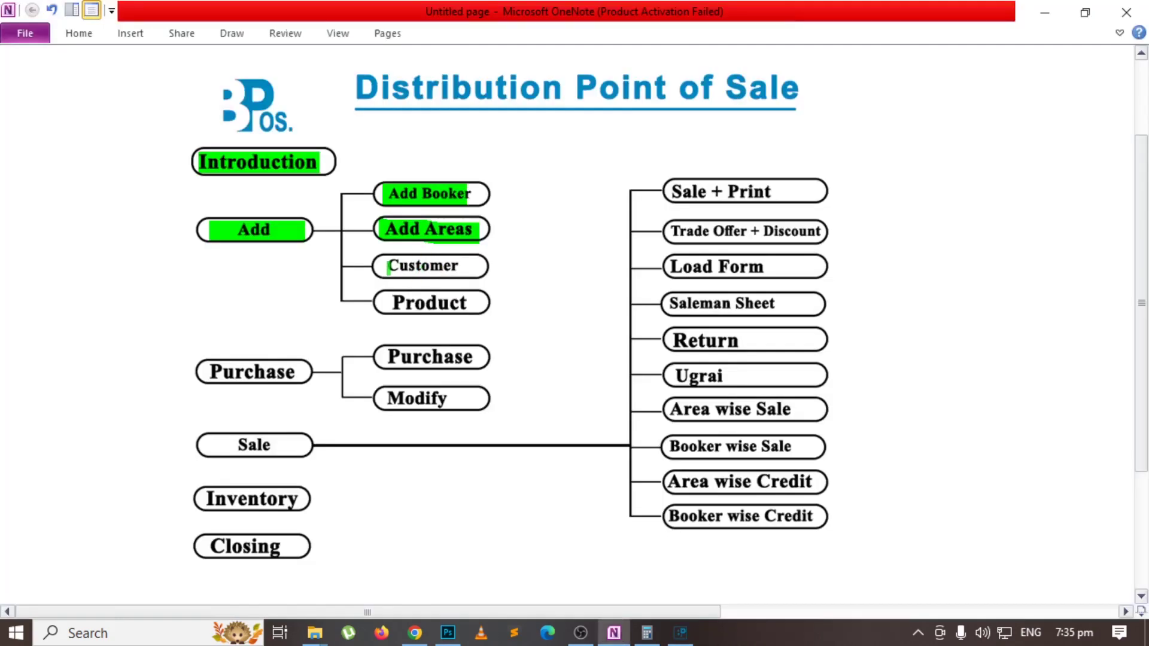
key(alt+Tab)
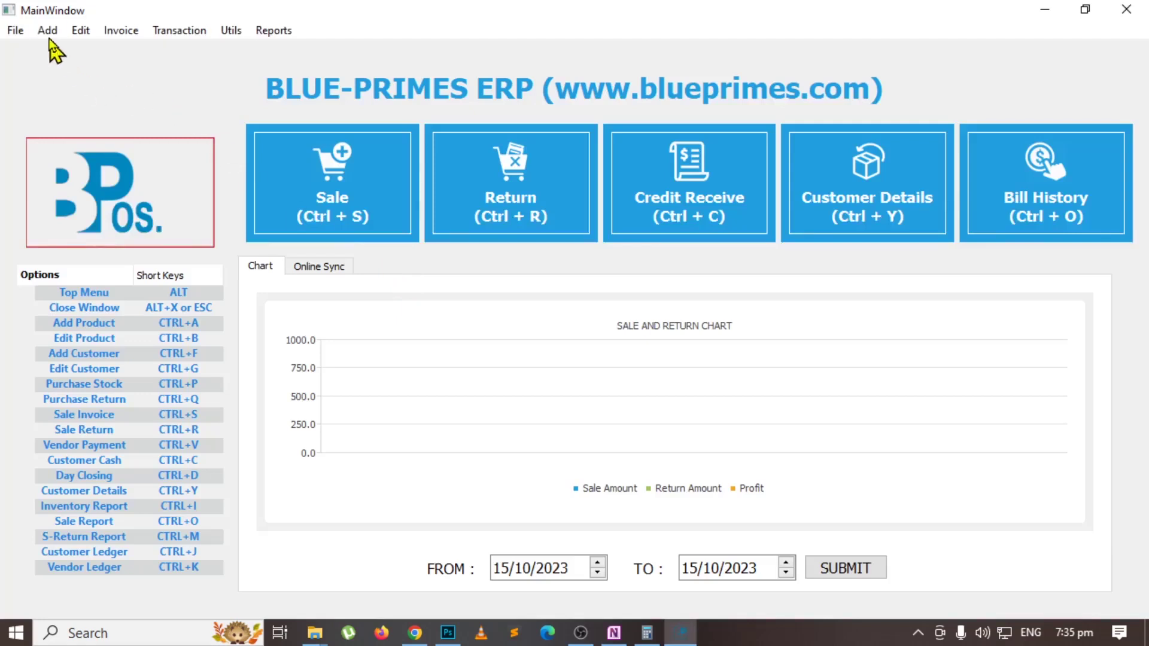
Start a new customer record and enter "hamza traders" as the customer name.
click(49, 33)
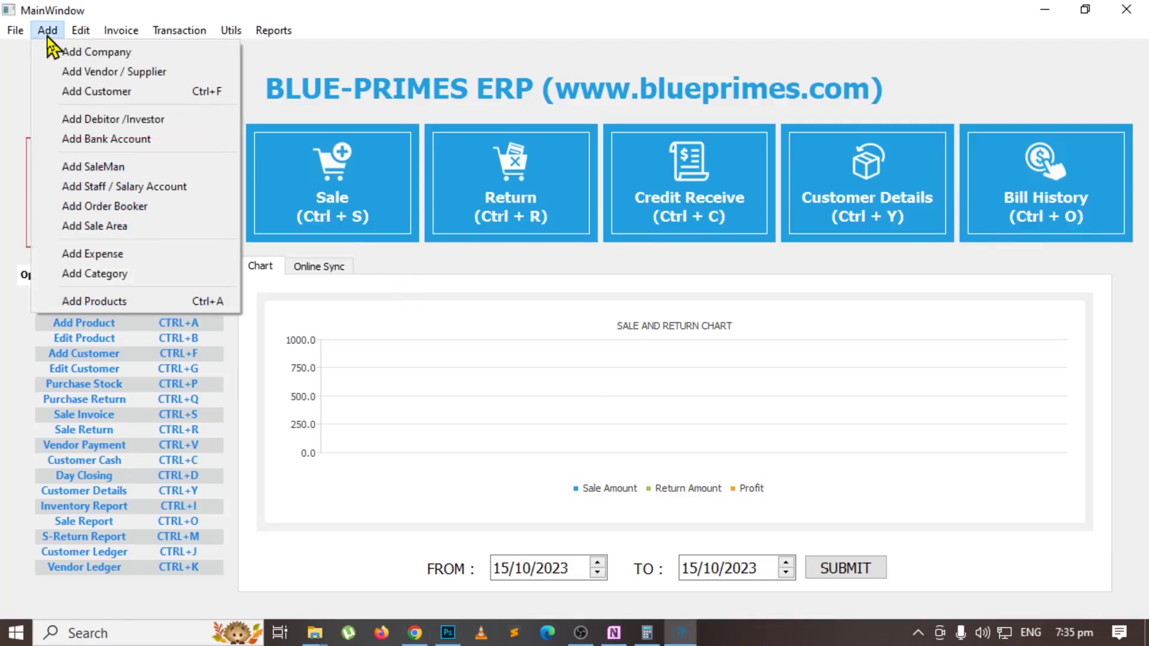
click(105, 92)
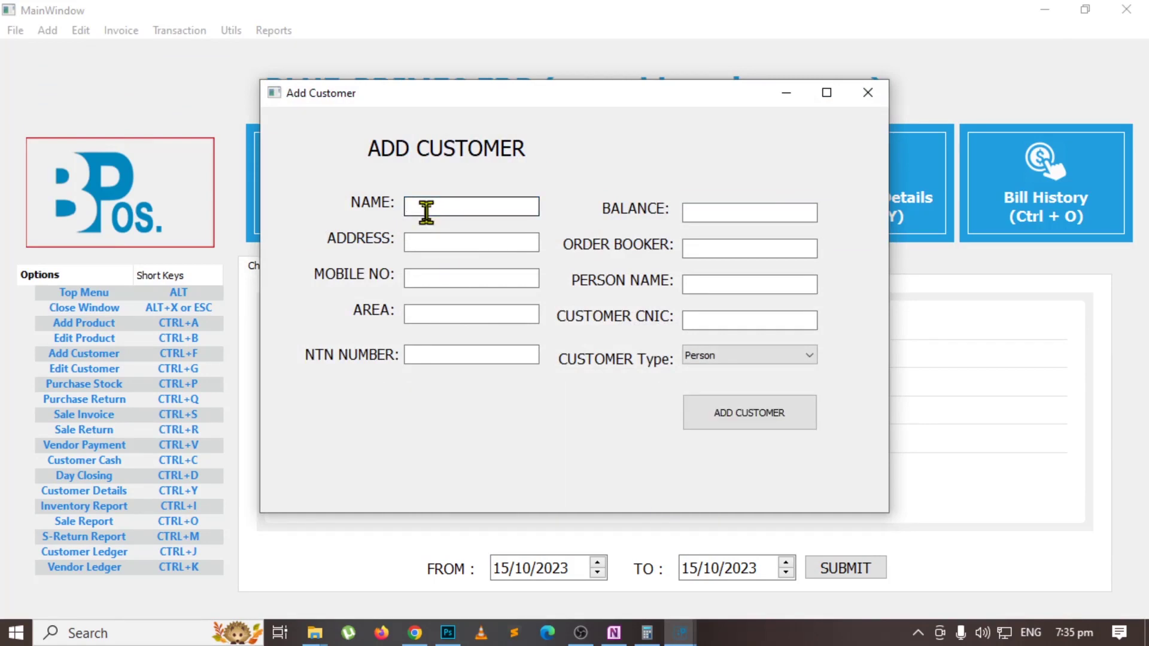
text(muhavia)
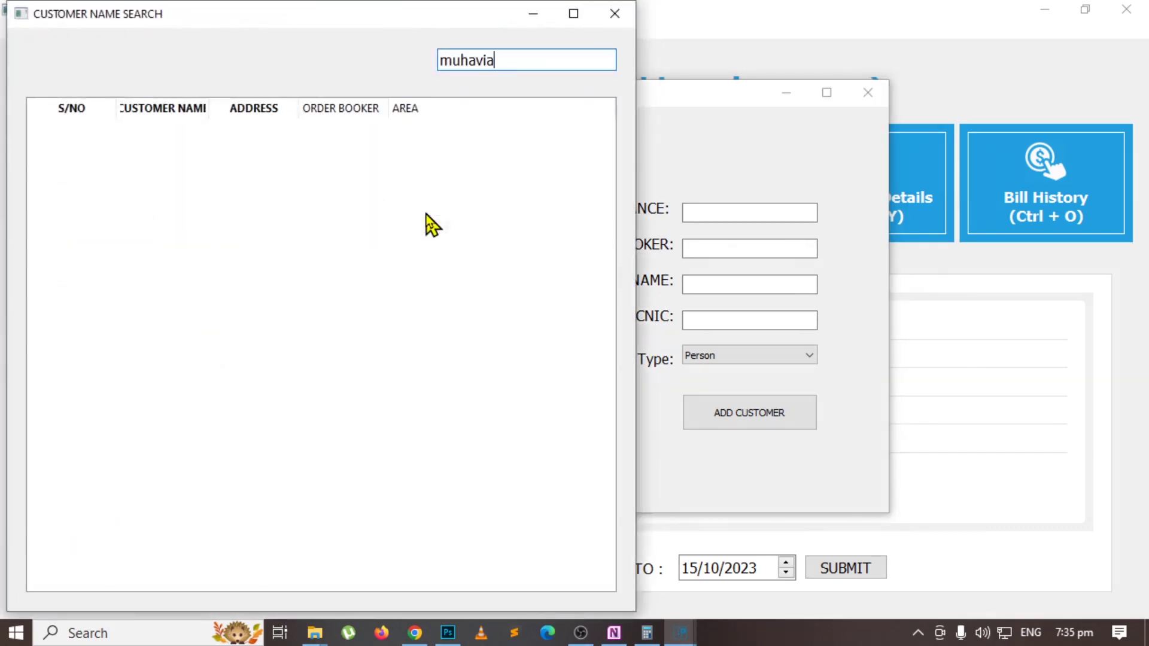
key(Return)
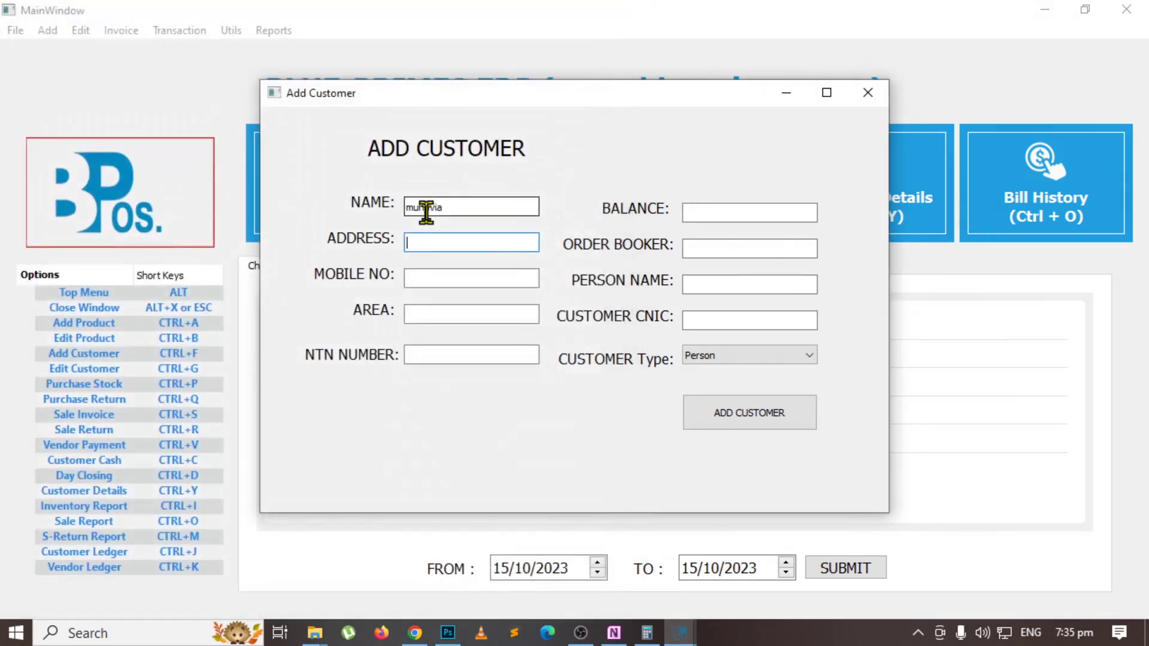
double_click(461, 206)
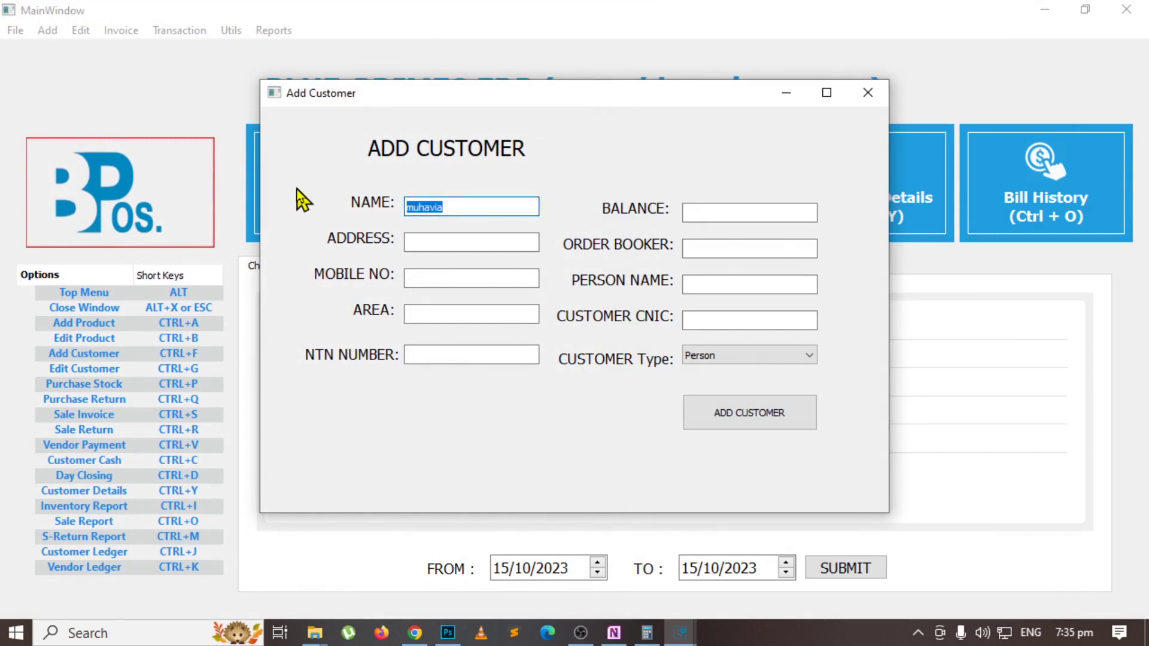
text(hamza traders)
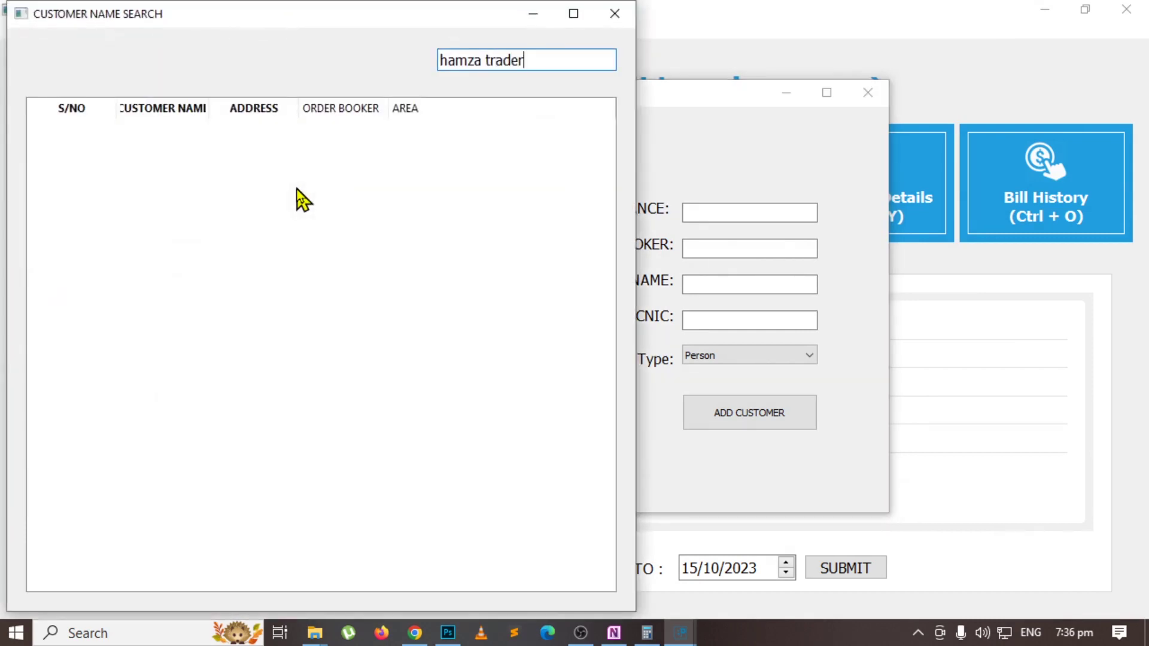
key(Return)
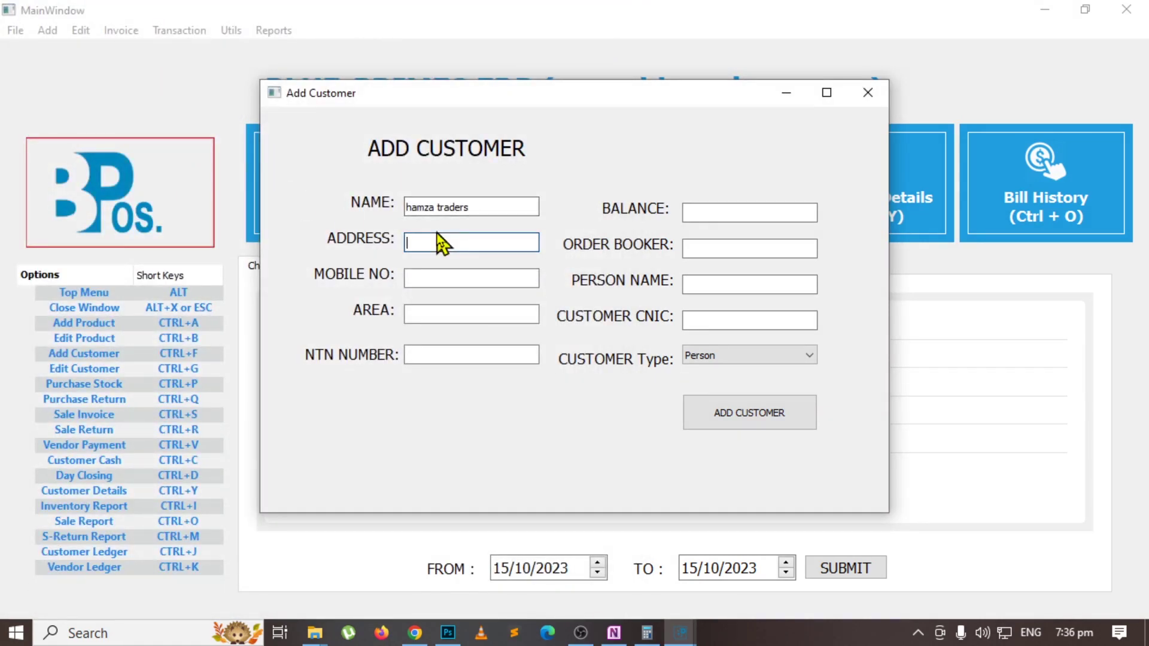
Leave the customer's address and mobile number blank, assign area "city 1" and set the balance to 0.
click(426, 277)
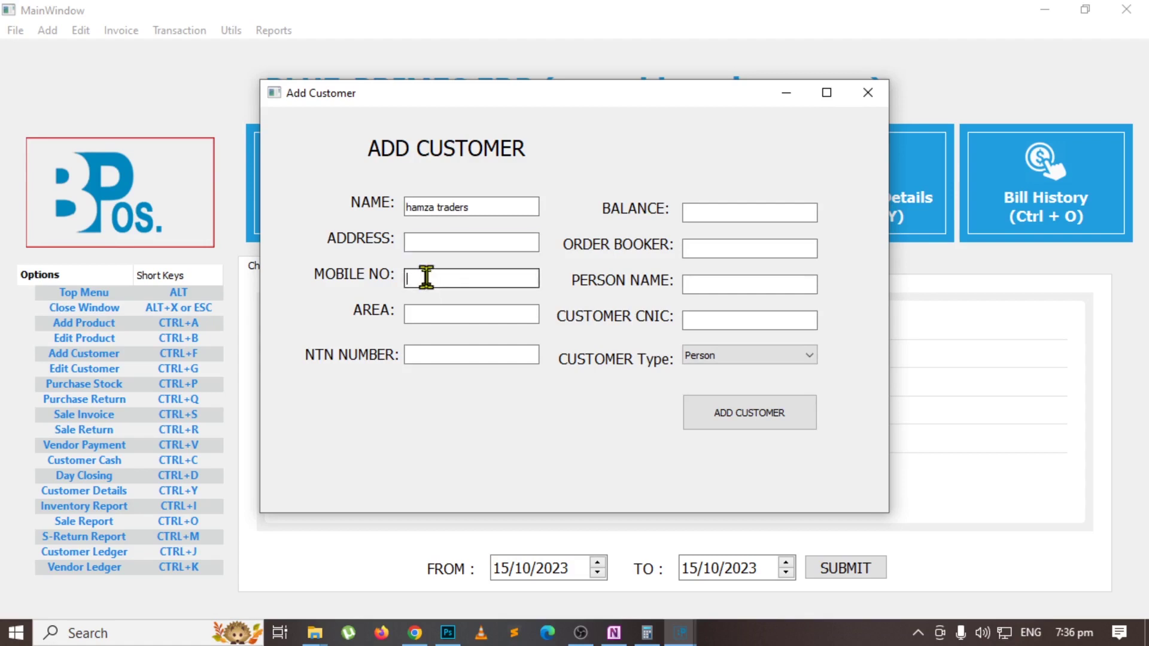
click(439, 317)
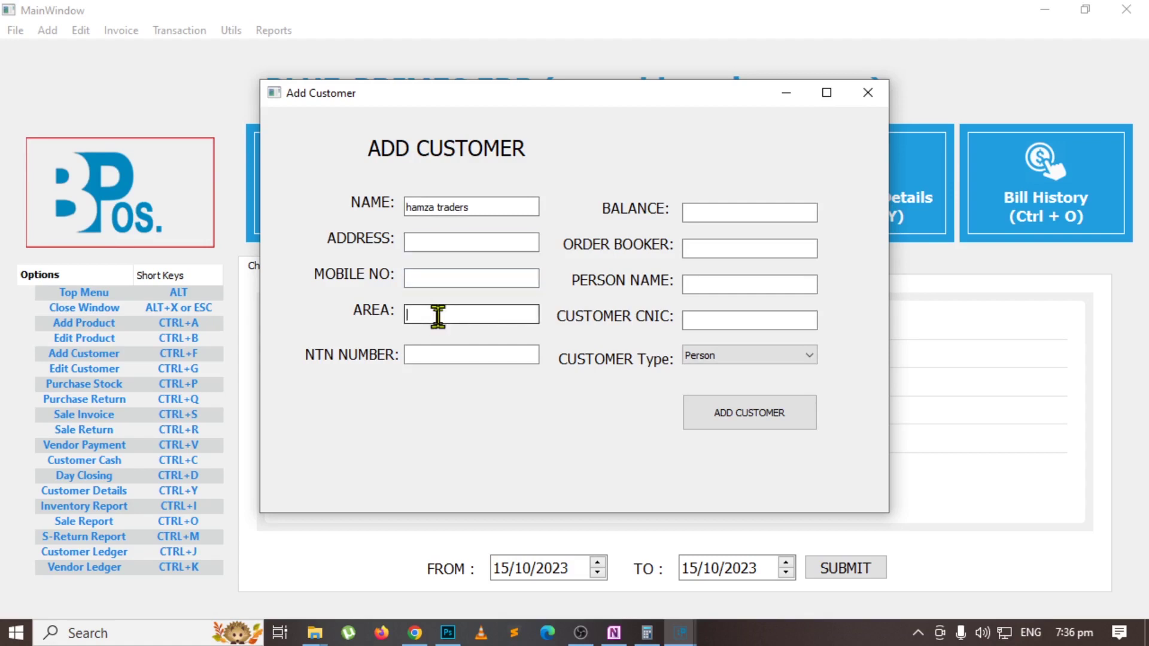
text(c)
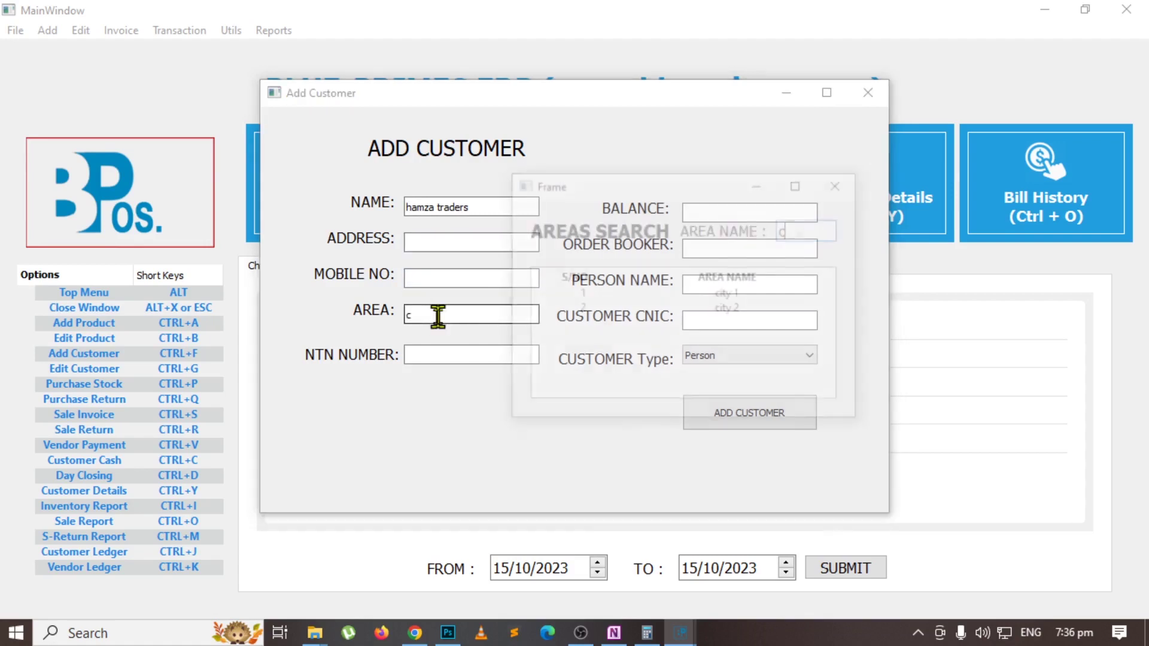
key(Down)
key(Return)
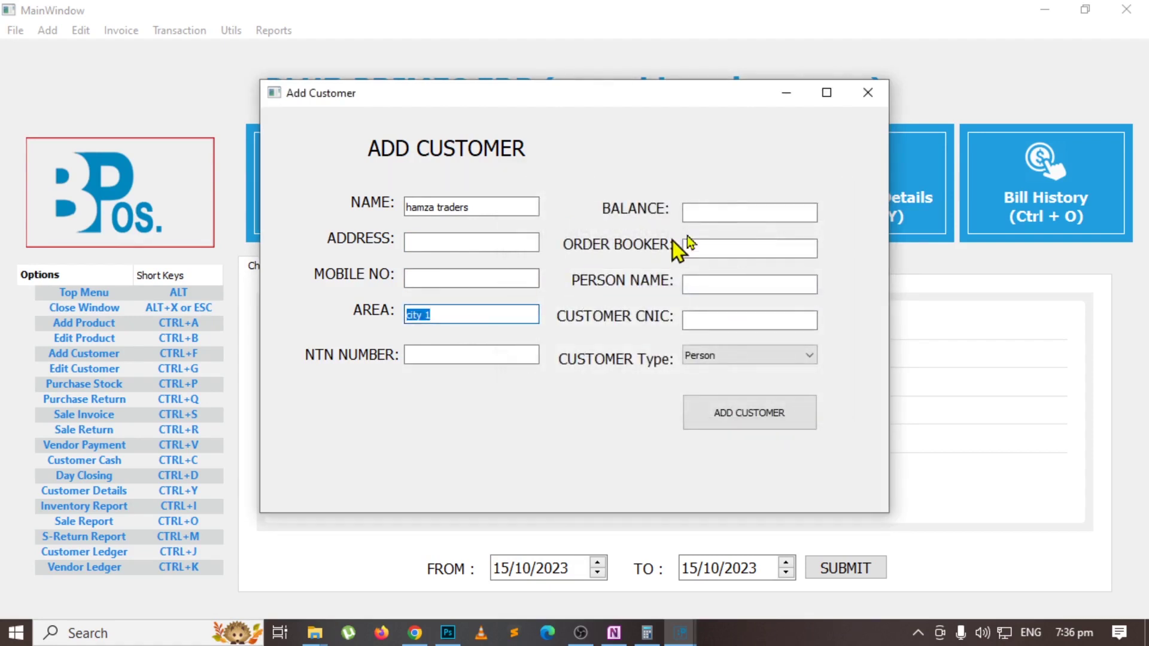
click(726, 210)
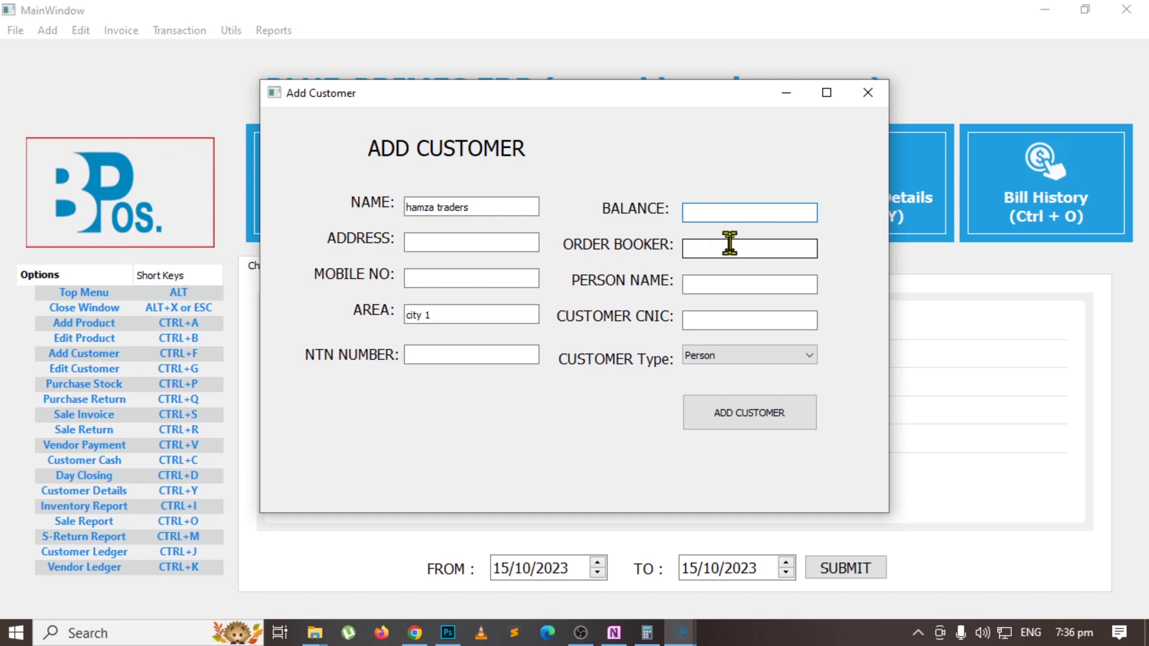
text(0)
Assign the first order booker to the customer, keep the customer type Person, and add the record.
click(709, 251)
text(n)
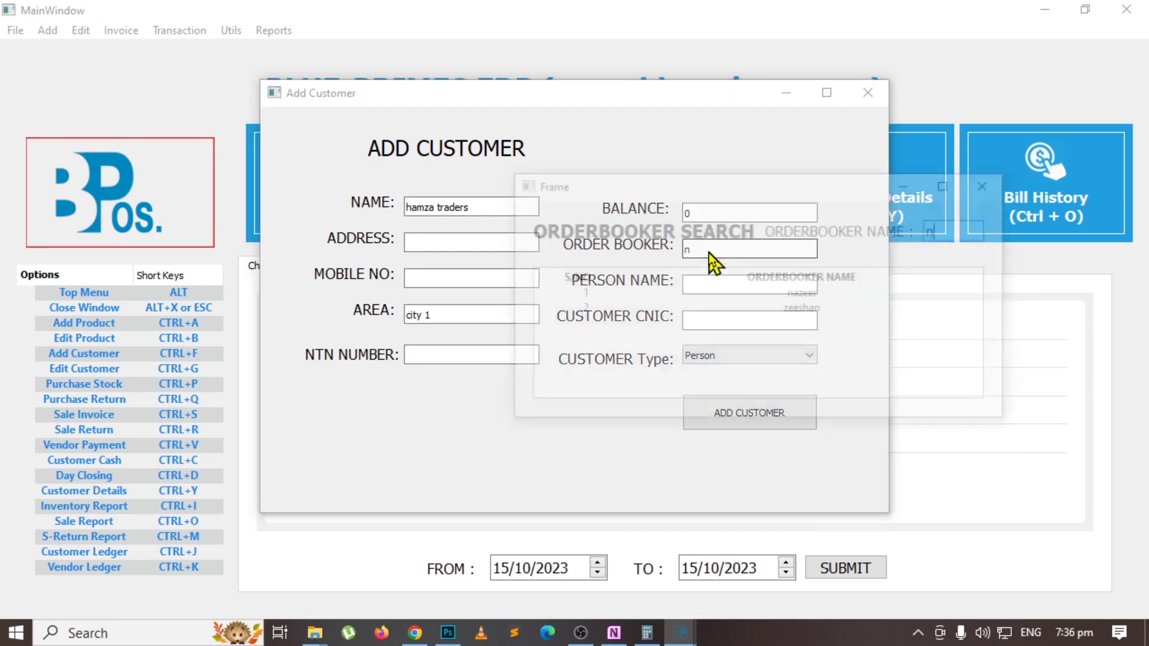
key(Down)
key(Return)
click(708, 285)
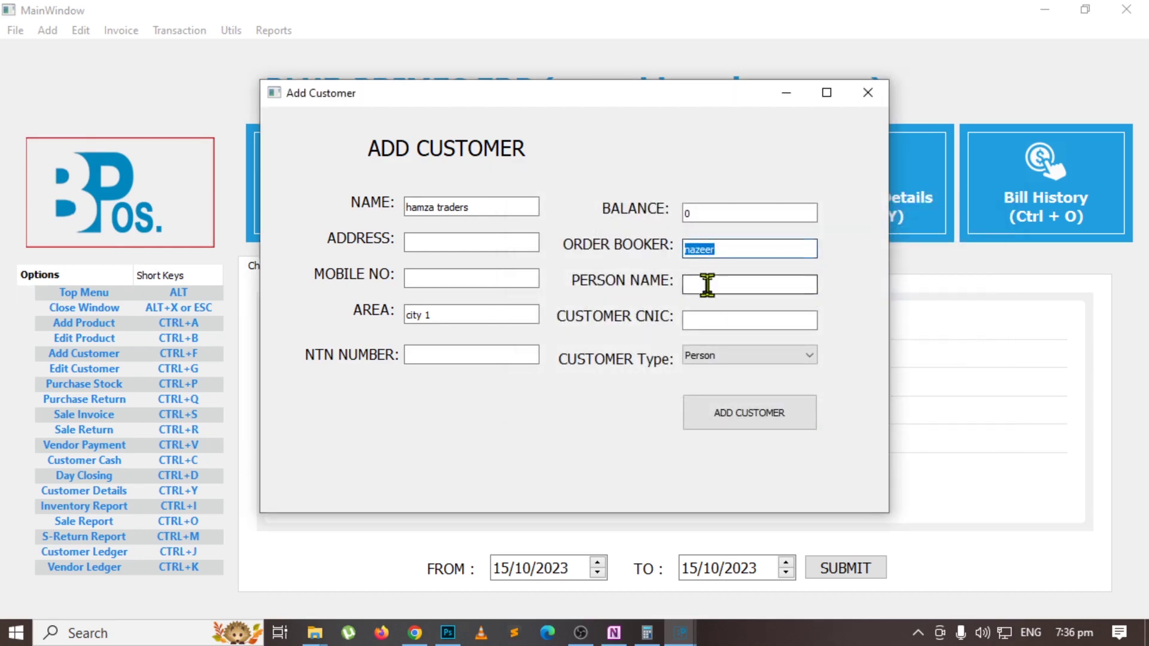
click(709, 318)
click(699, 359)
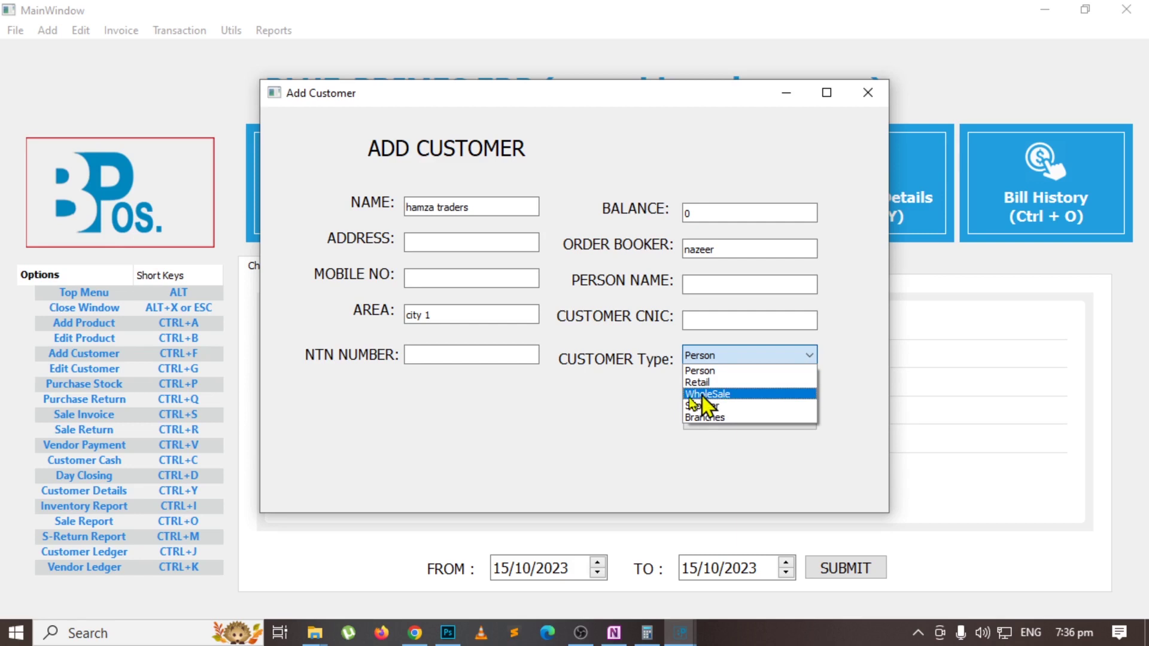
click(642, 422)
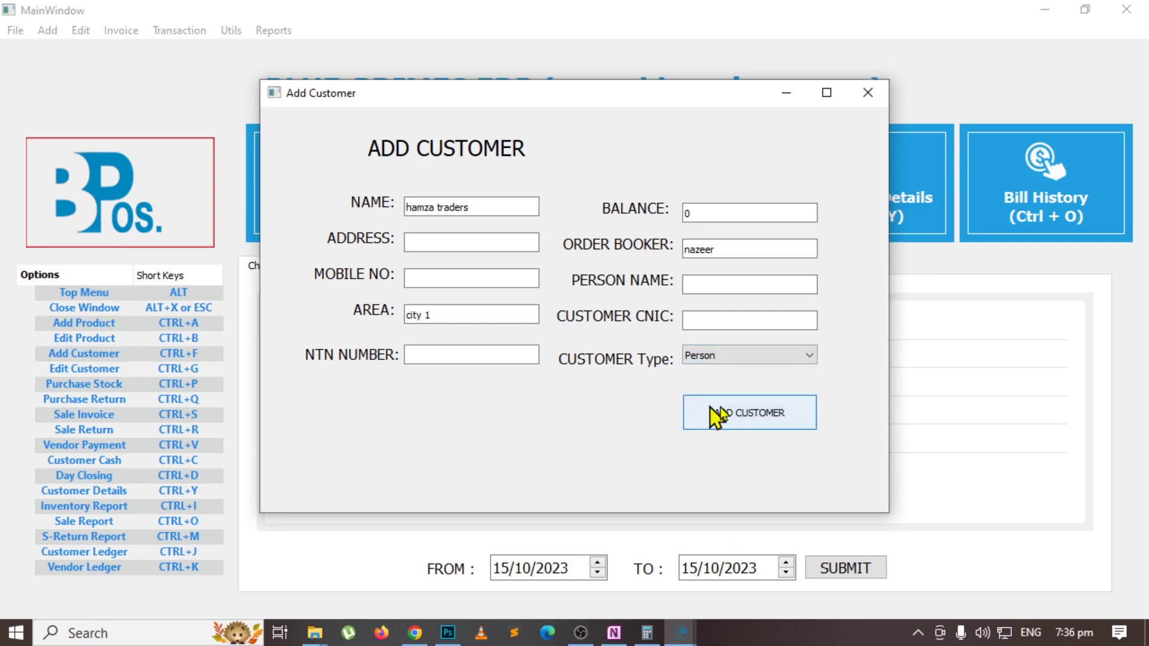
click(786, 417)
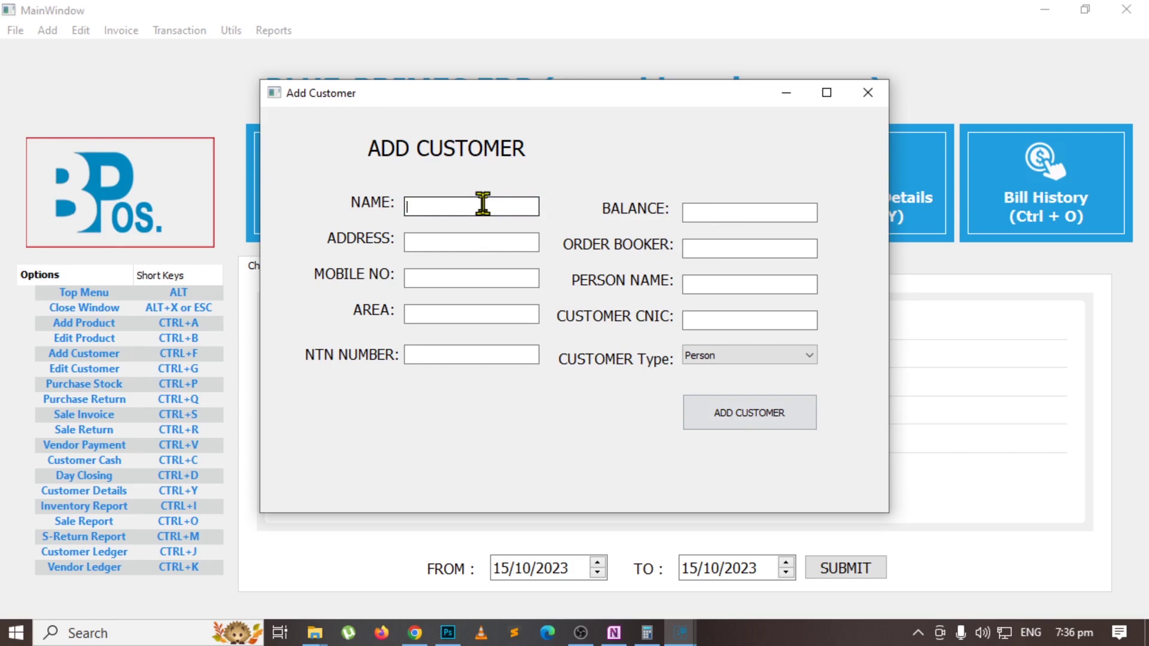
Enter the second customer's store name ending in "g/s", set the address to "-" and leave the mobile number blank.
text(ahmad ali)
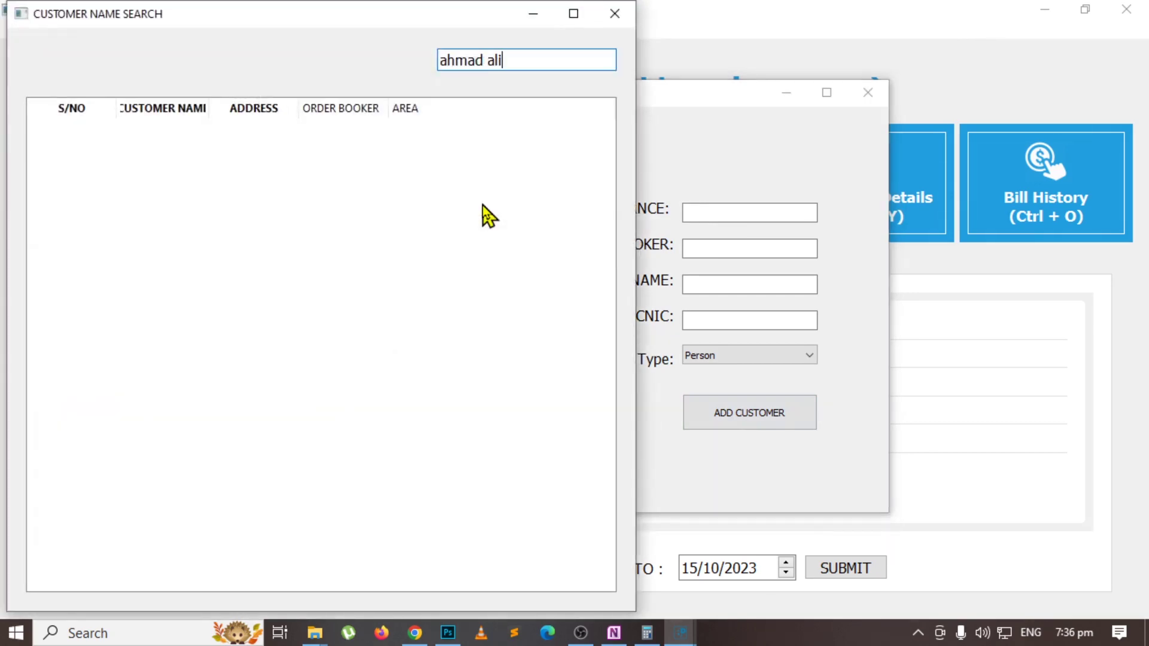
key(Return)
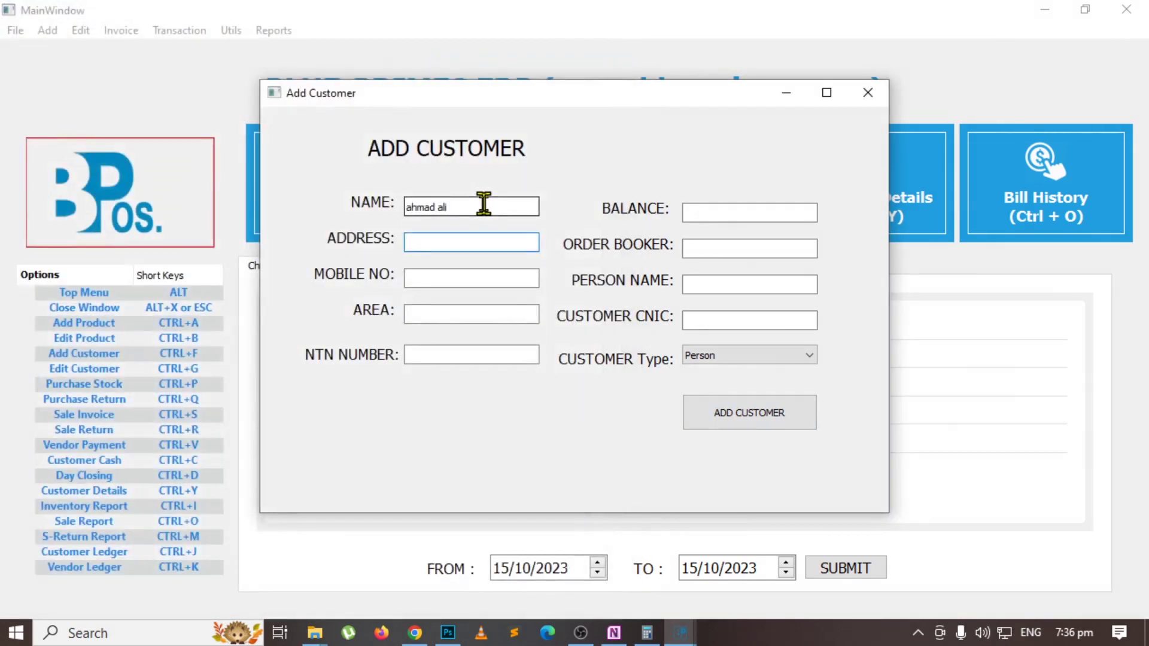
click(484, 206)
text(g/s)
key(Return)
text(-)
key(Return)
key(Return)
Assign area "city 2" to the second customer and set the balance to 0.
text(c)
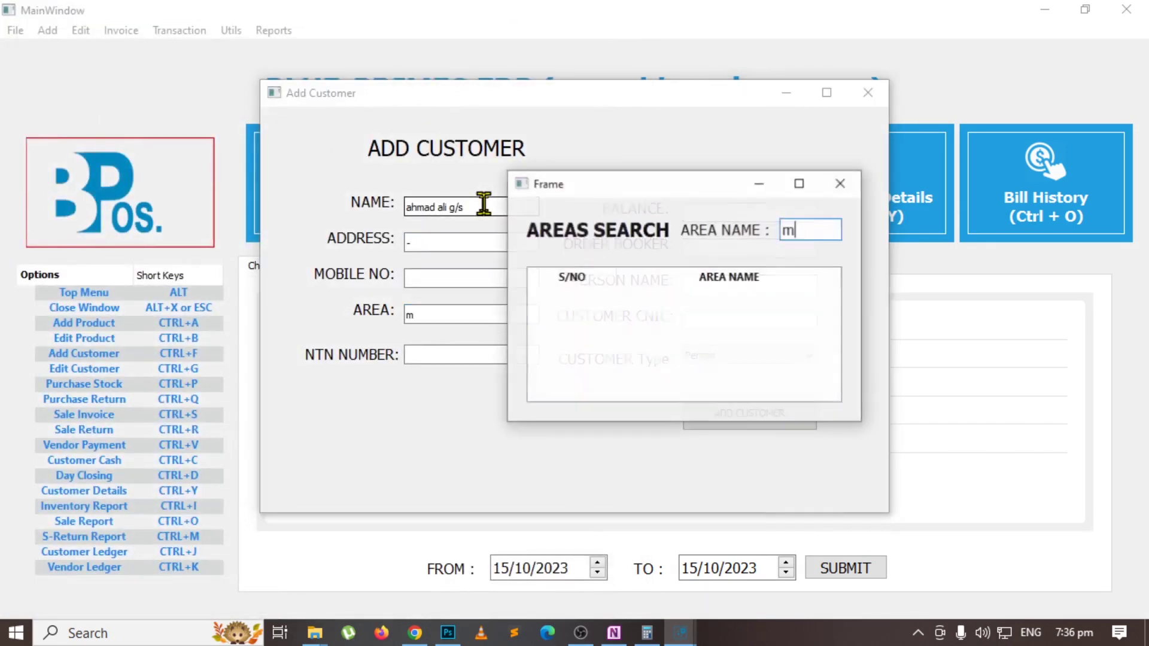
key(Down)
key(Down)
key(Return)
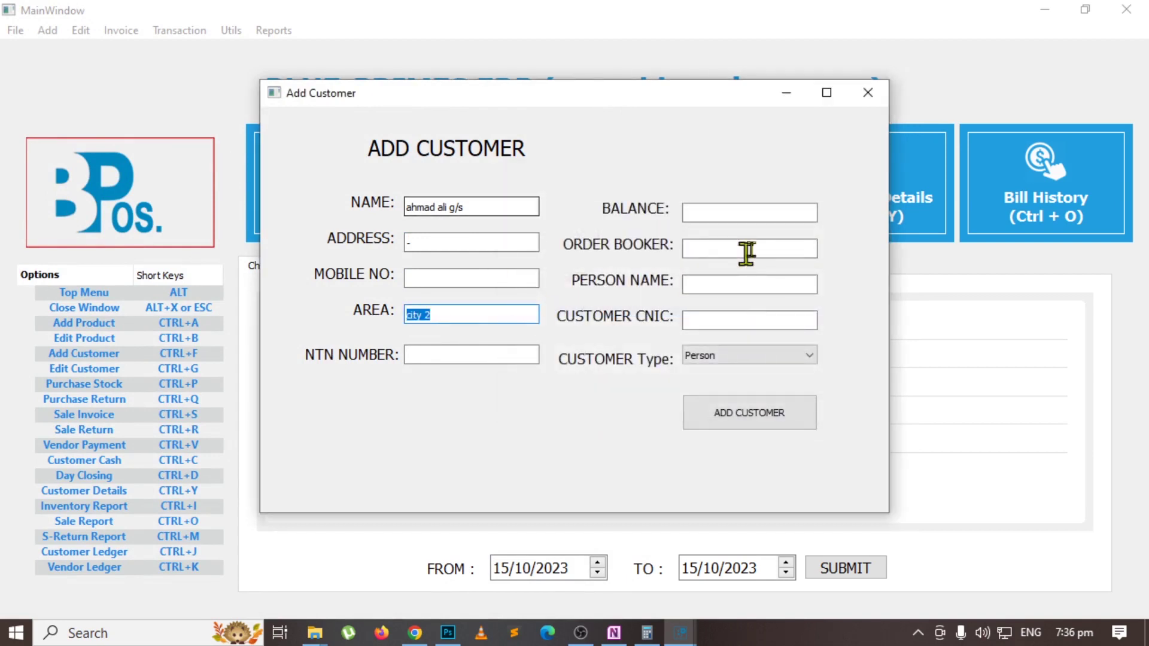
click(762, 216)
text(0)
key(Return)
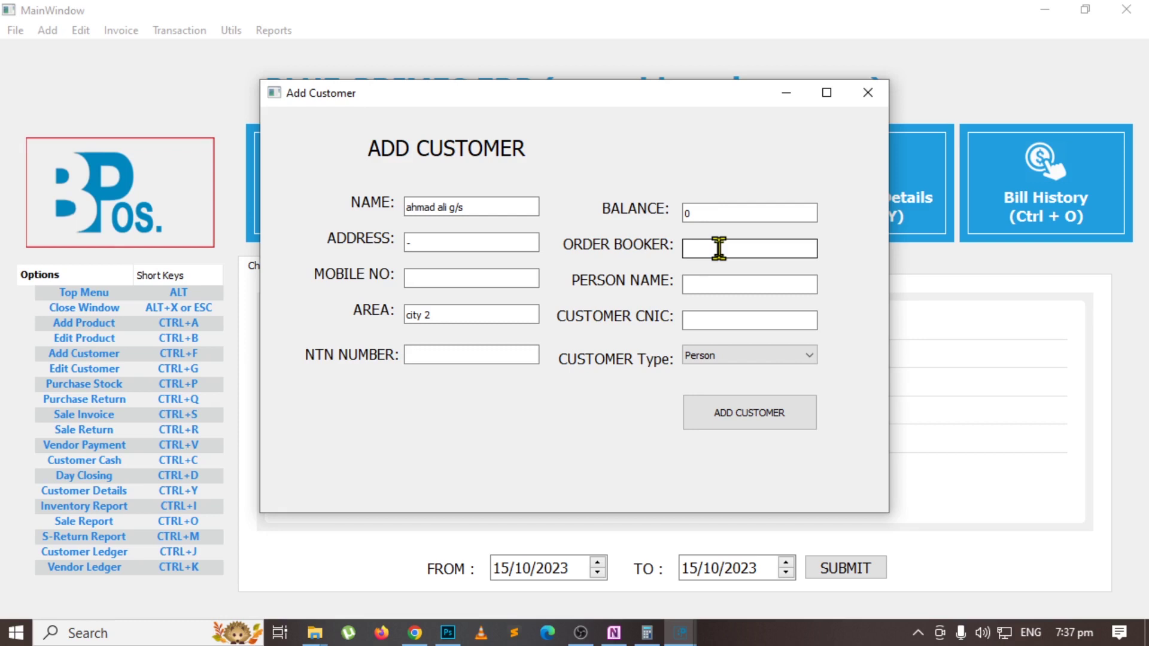
Assign the second order booker to this customer, add the record, and close the customer form.
text(z)
key(Down)
key(Return)
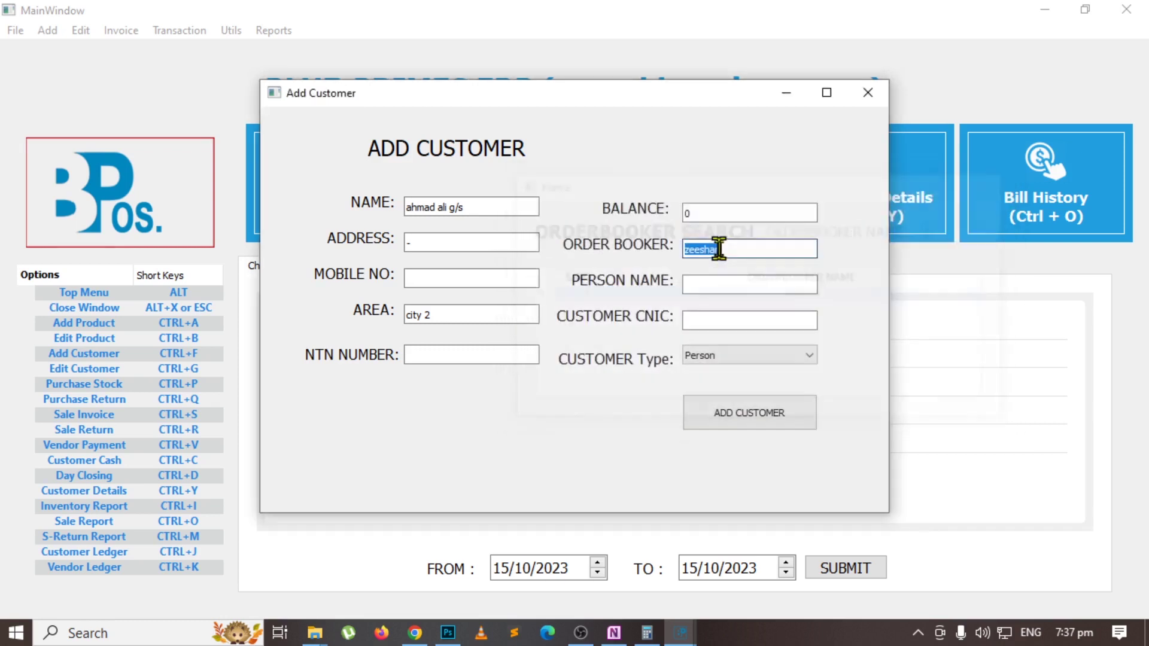
click(754, 422)
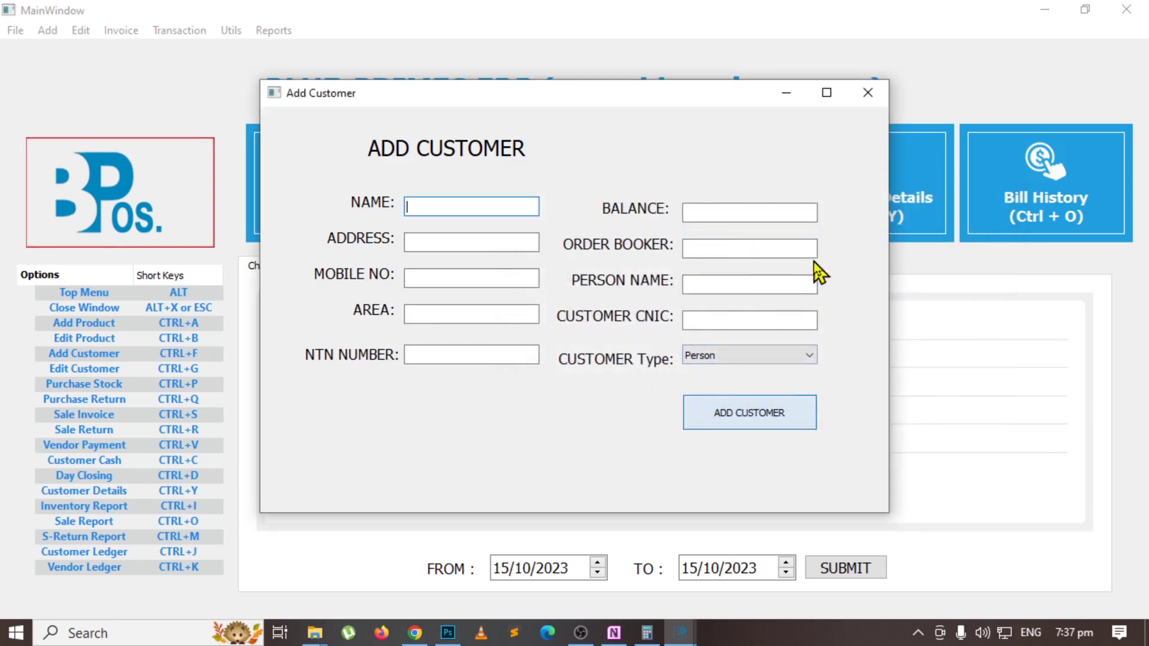
click(869, 95)
Open the Customer Details report and list all customers.
click(275, 31)
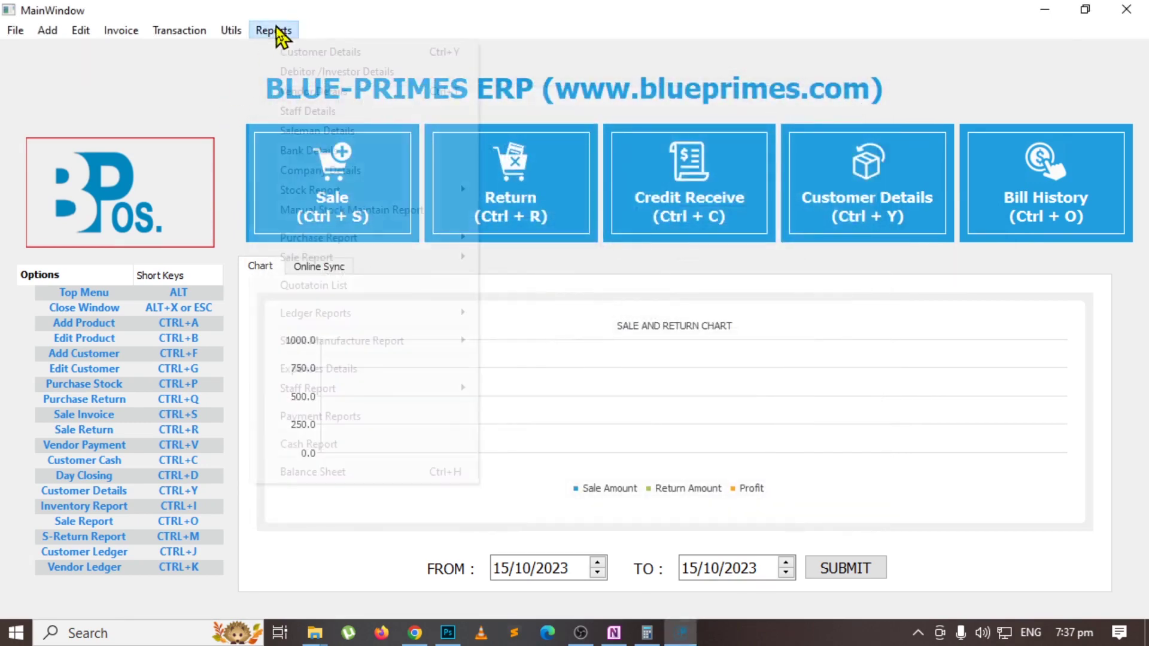
click(289, 54)
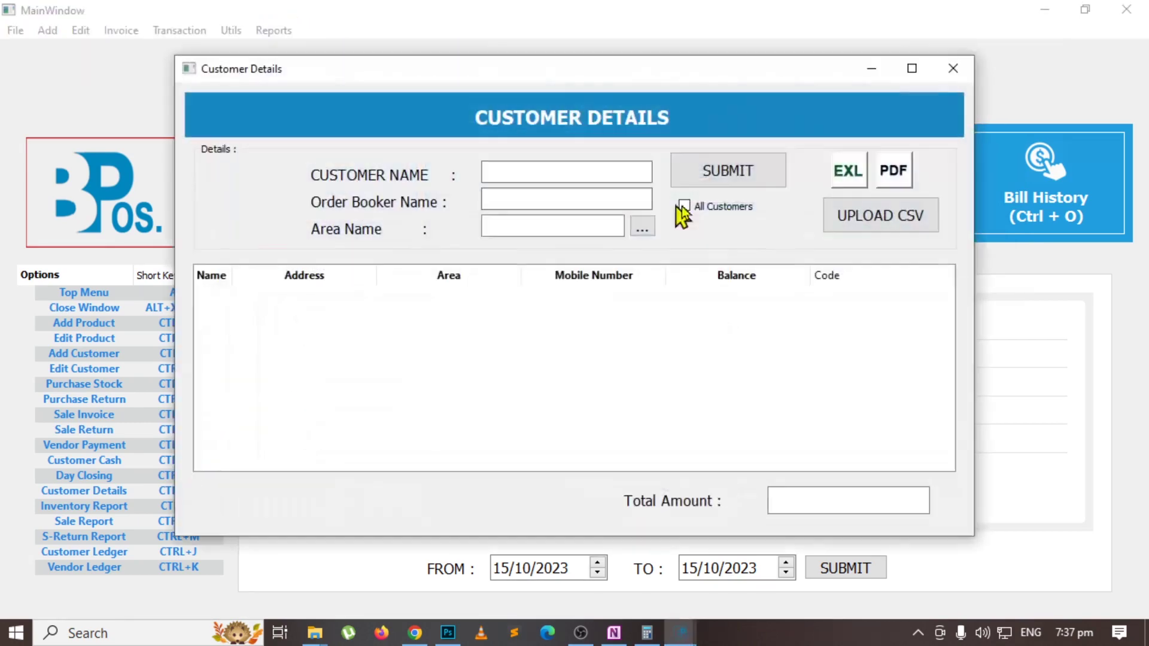
click(684, 206)
click(728, 176)
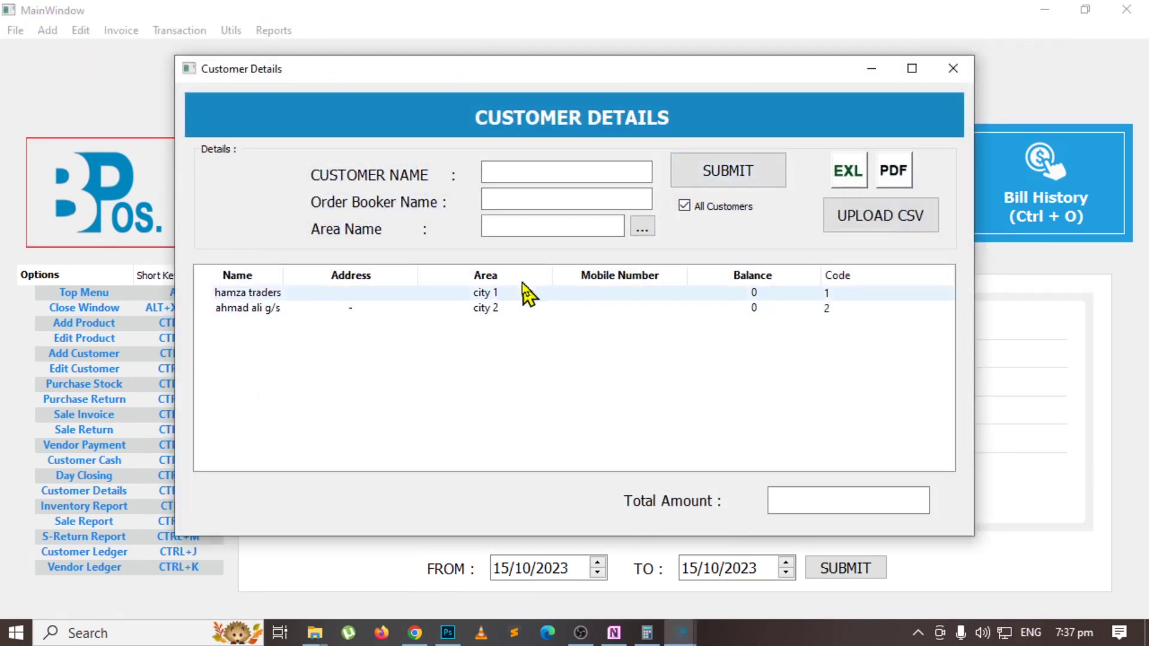
Filter the customer report by area name "city 1" and submit it.
click(505, 227)
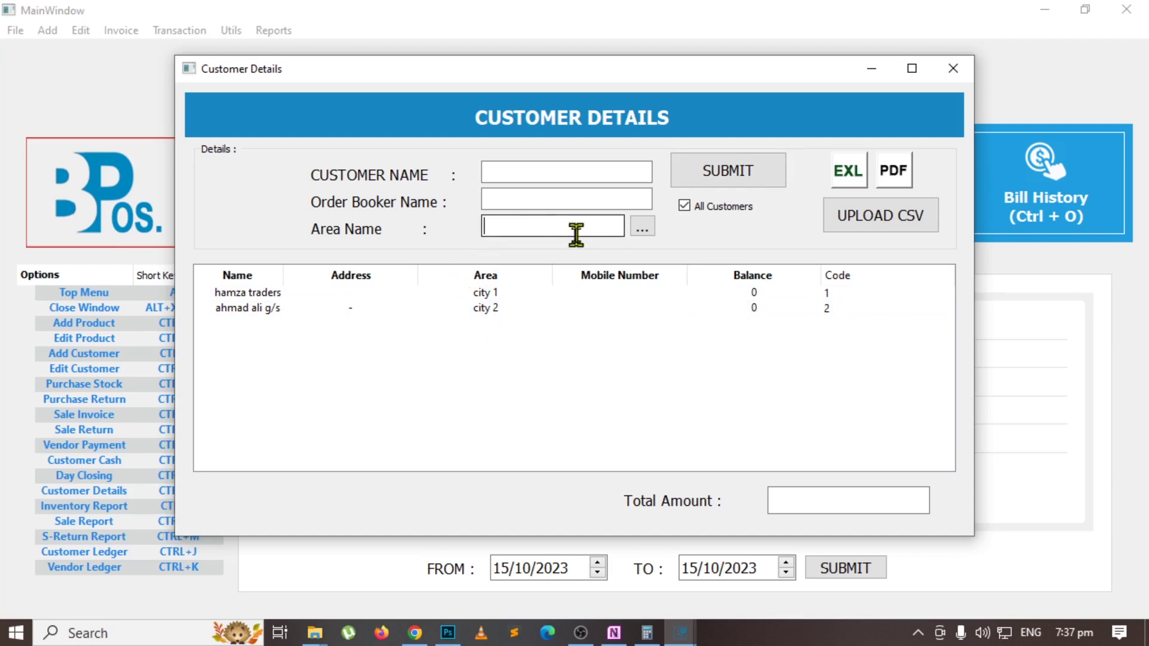
text(ci)
key(Down)
key(Return)
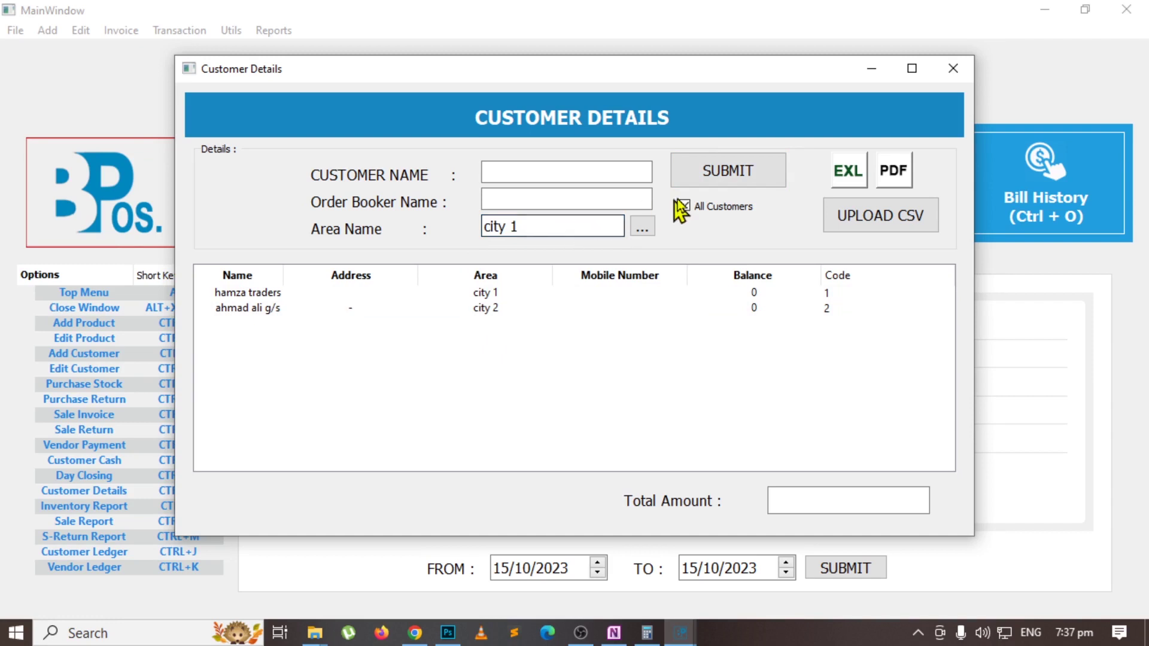
click(708, 177)
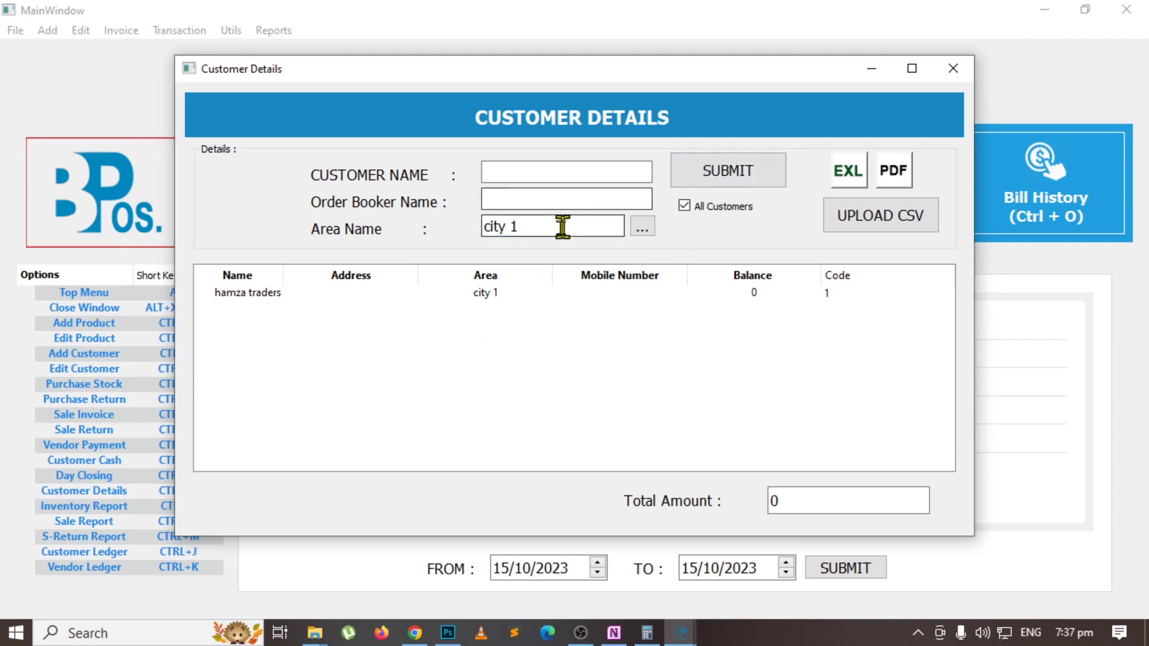
Clear the area name filter and select "city 1" in the report's multiple-area selection list.
drag(559, 226, 479, 227)
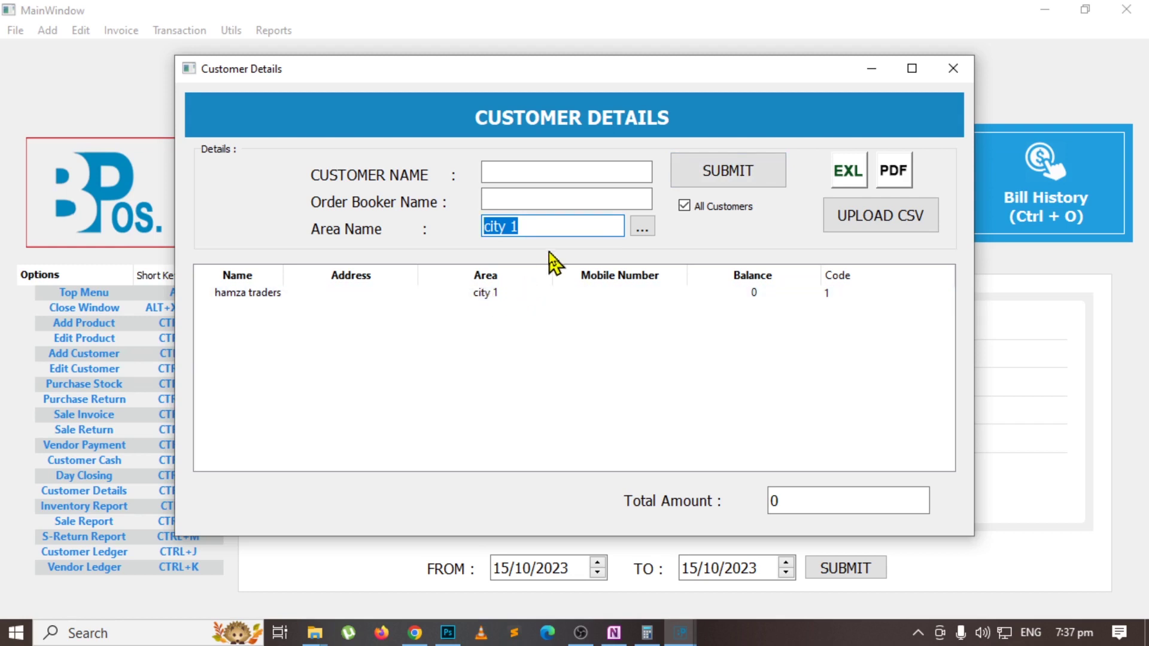
key(BackSpace)
click(642, 228)
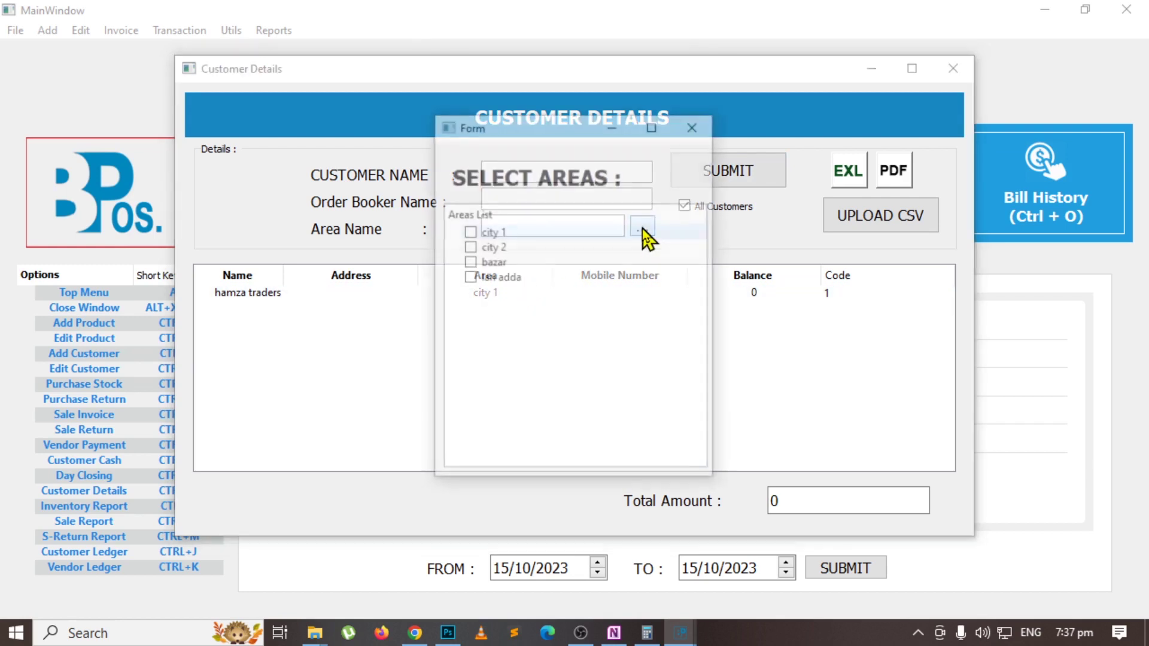
click(469, 232)
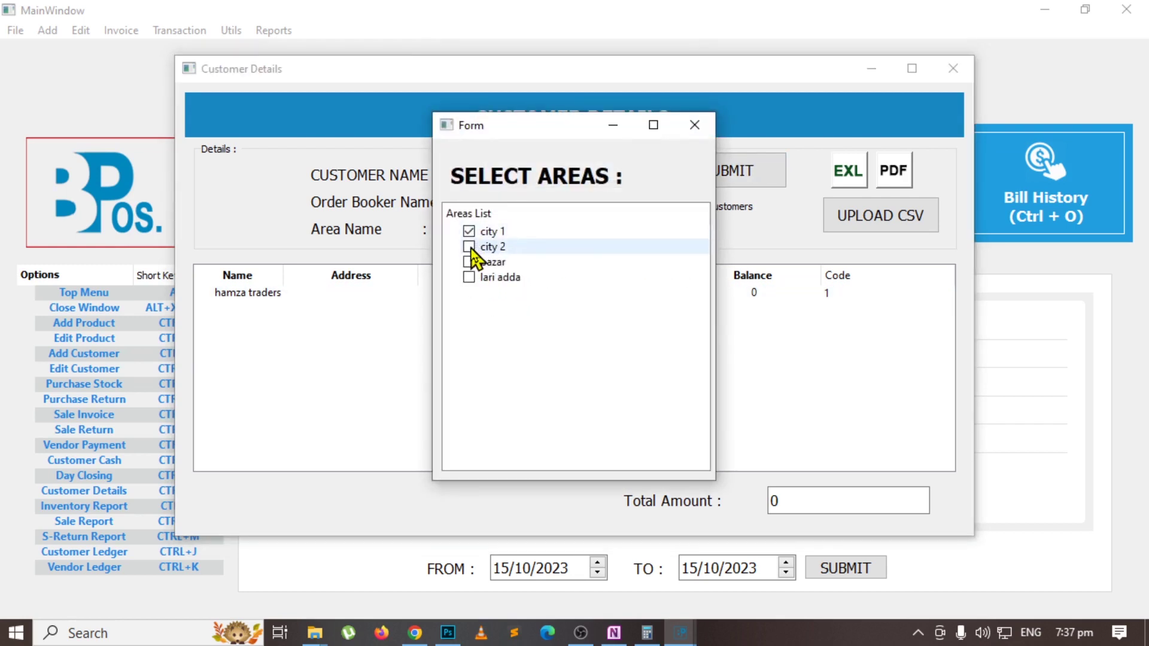
key(Return)
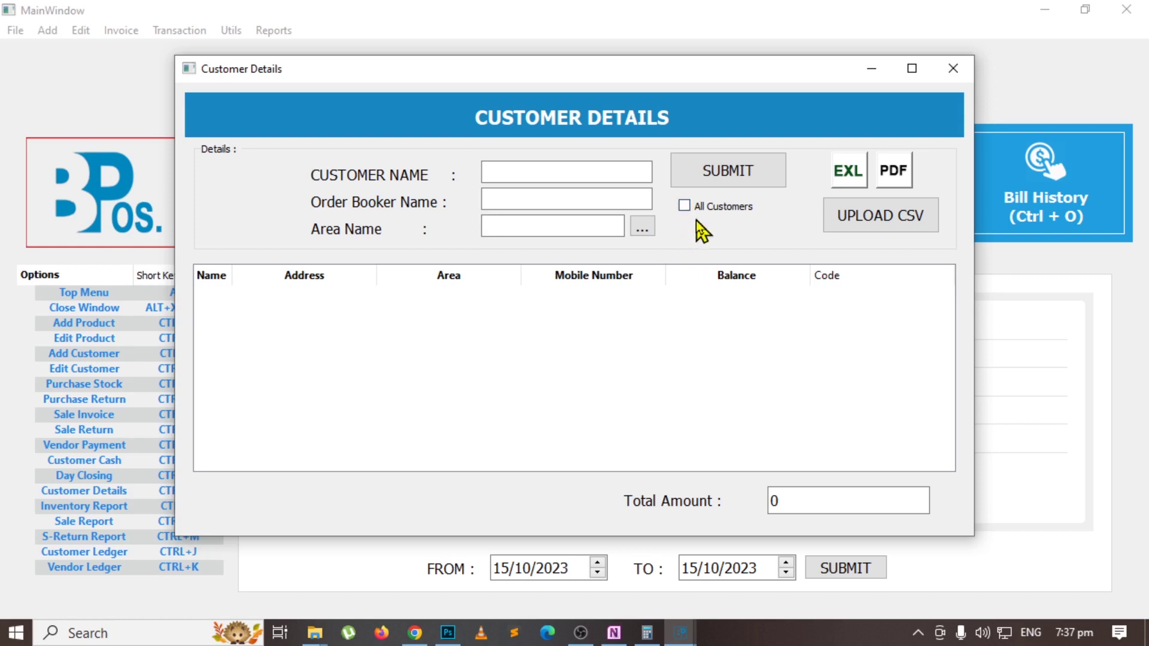
Check the choices in the area selection list again and close both it and the Customer Details report.
click(640, 227)
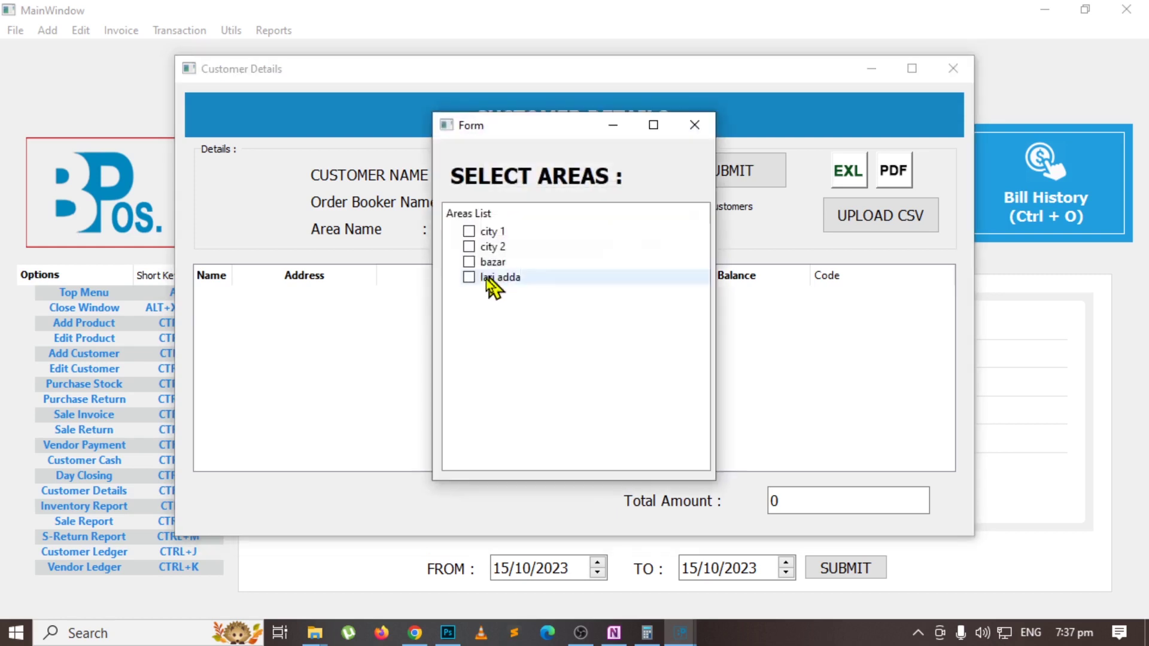
click(694, 125)
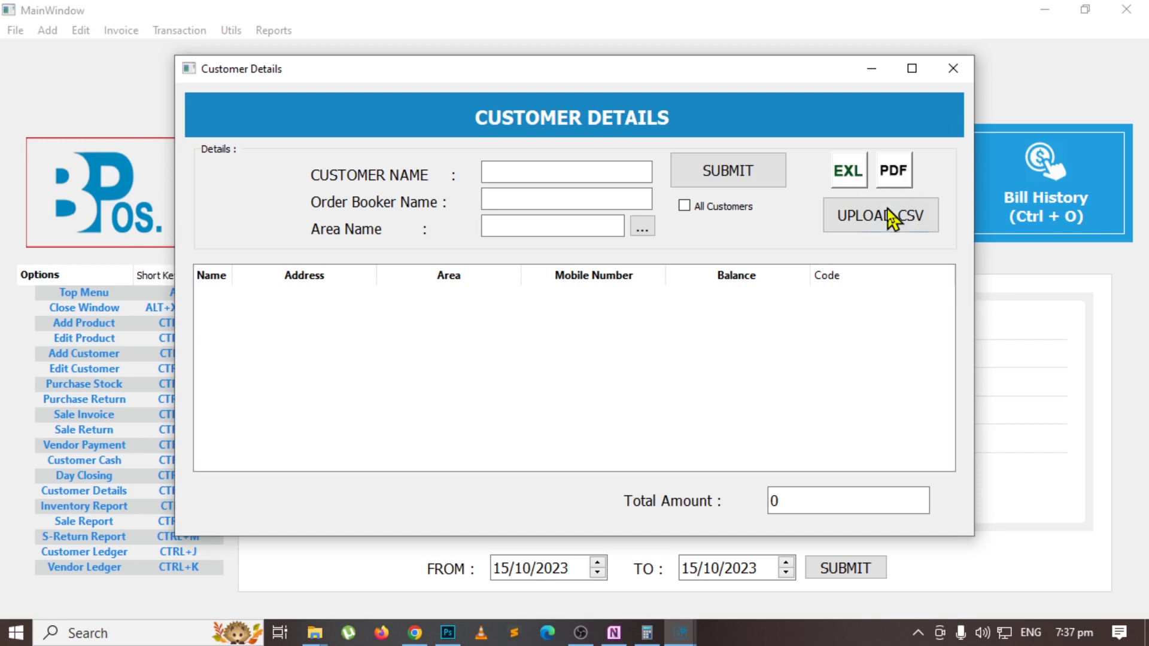
click(953, 68)
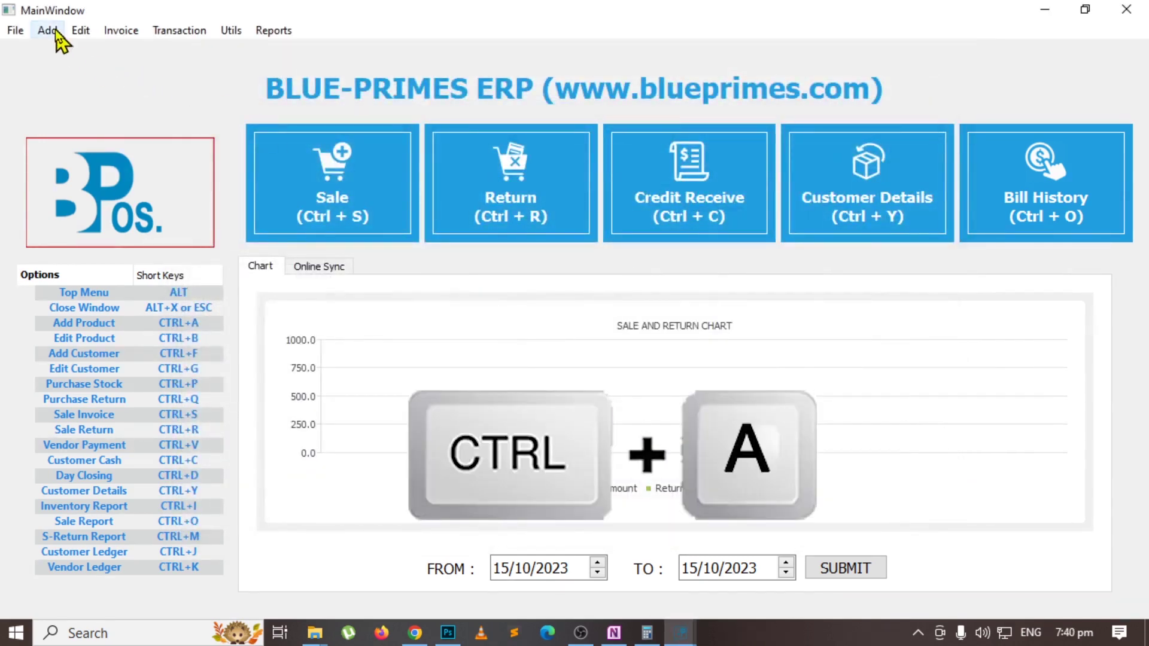
Open the form for adding new products and set the product code to 100.
click(47, 30)
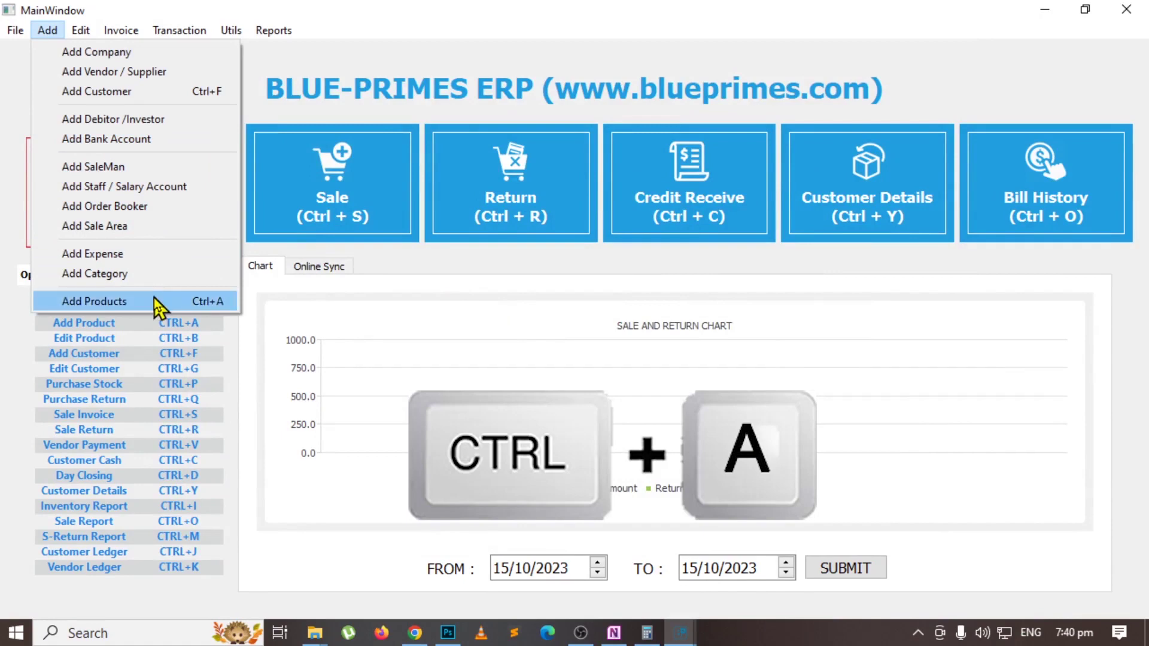
click(153, 299)
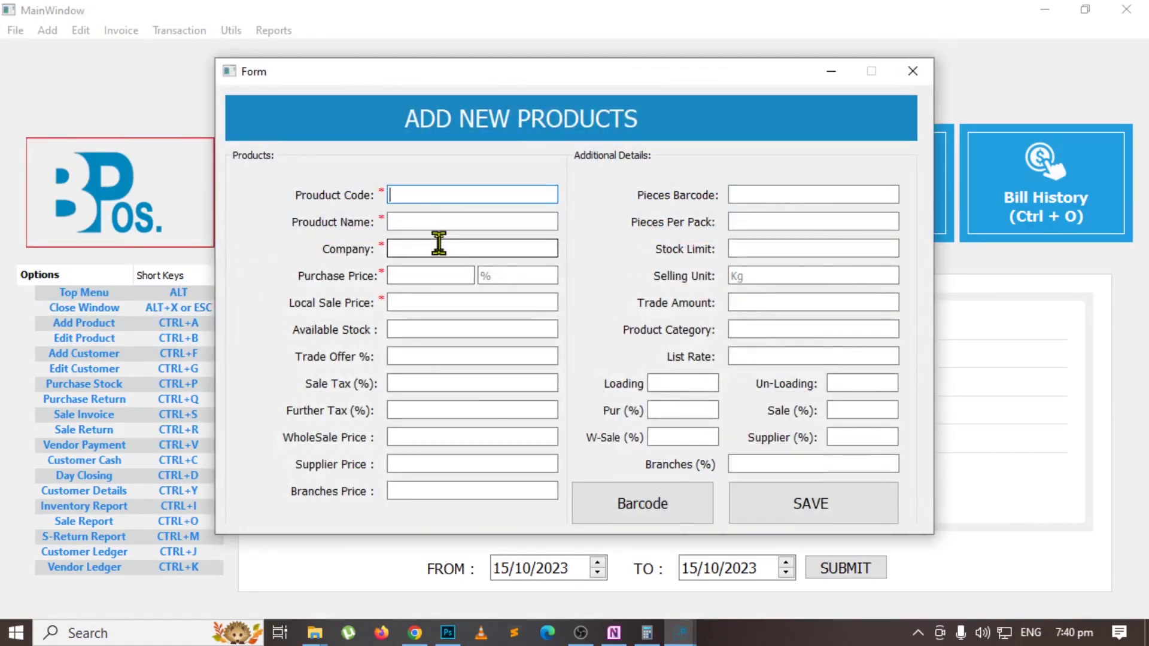
text(100)
key(Return)
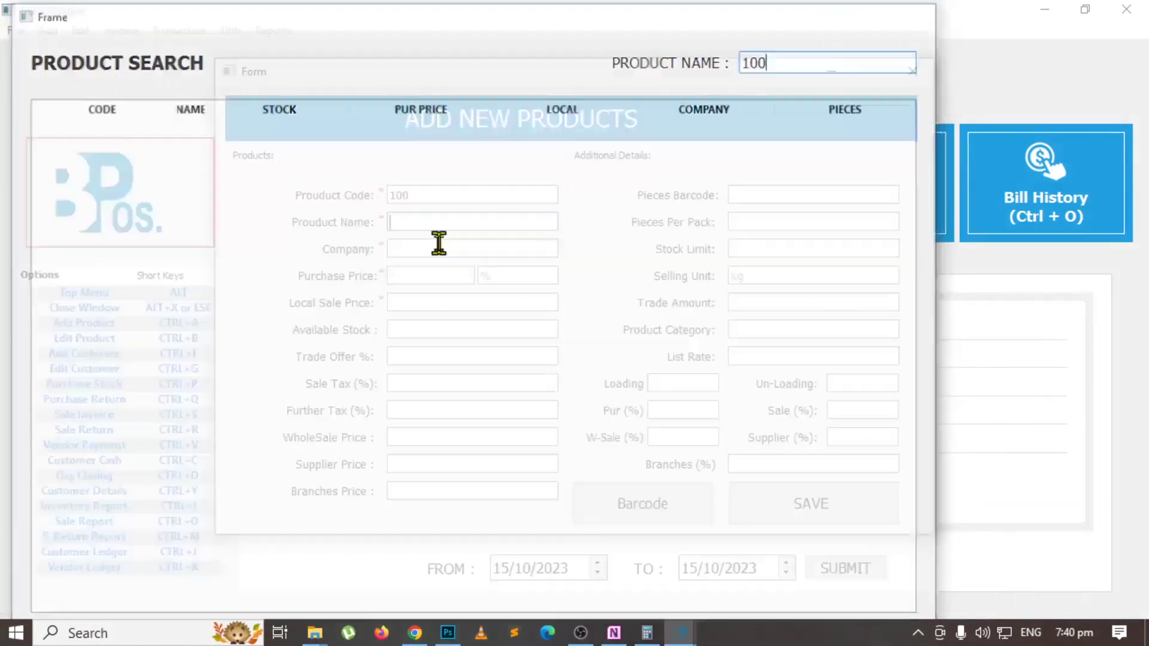
Enter "shan biryani 100g" as the product name.
text(shan masala)
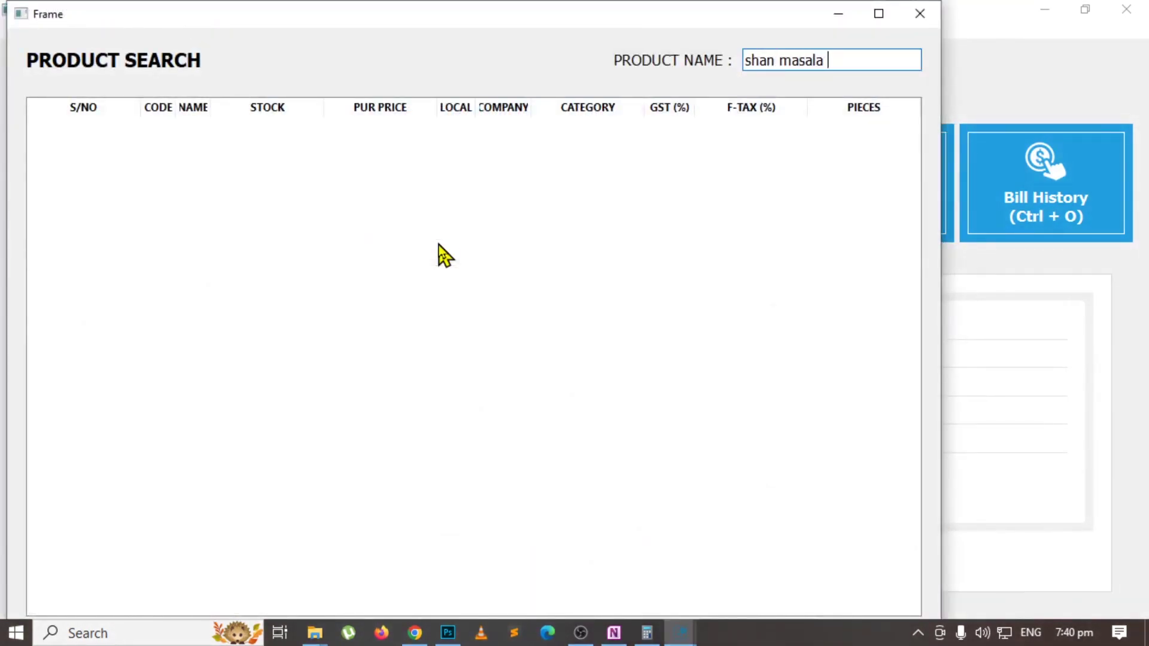
key(BackSpace)
key(BackSpace)
key(BackSpace)
key(BackSpace)
key(BackSpace)
key(BackSpace)
text(biryani 100g)
key(Return)
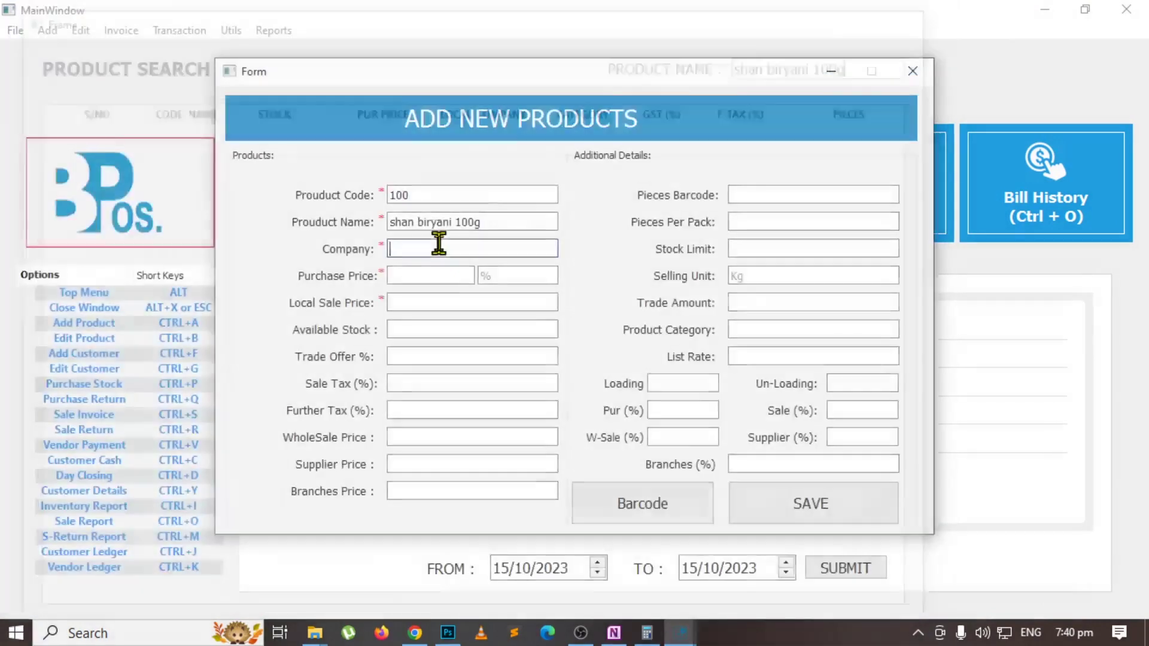
Set the product's company to "shan" and the pieces per pack to 12.
text(shan)
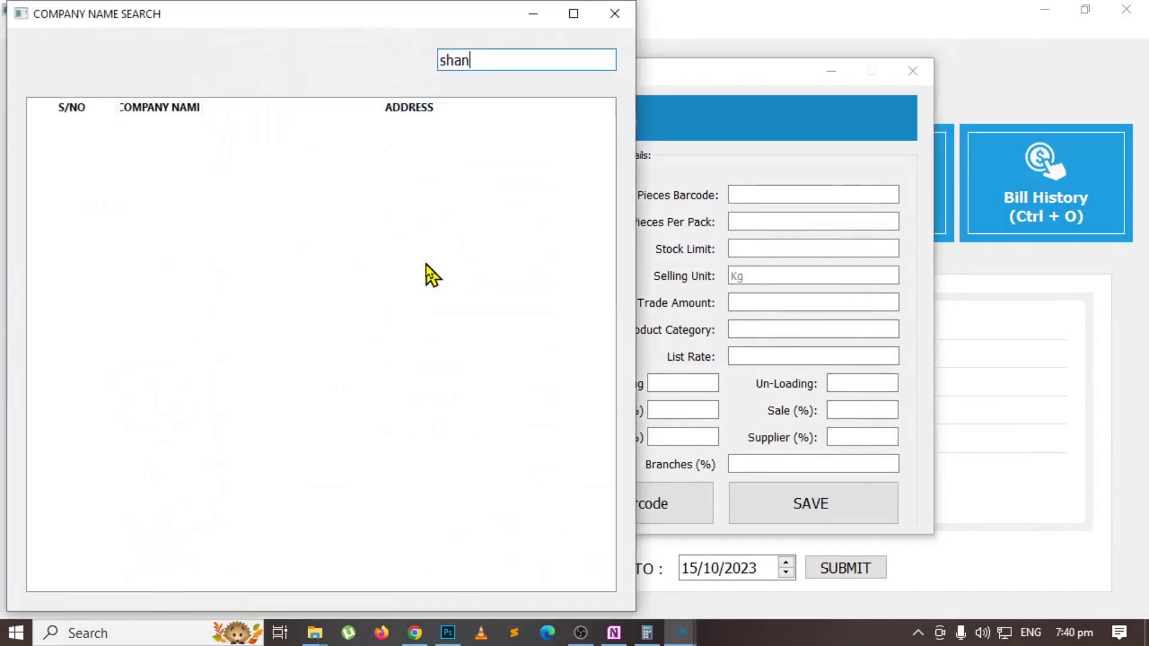
key(Return)
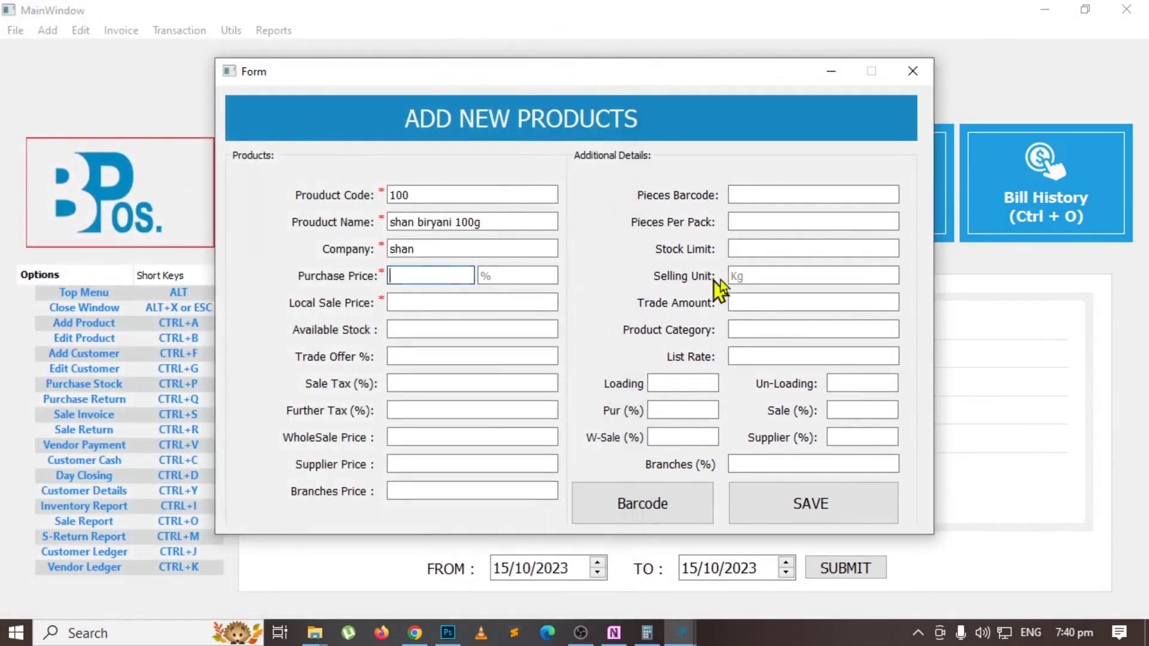
click(752, 221)
text(12)
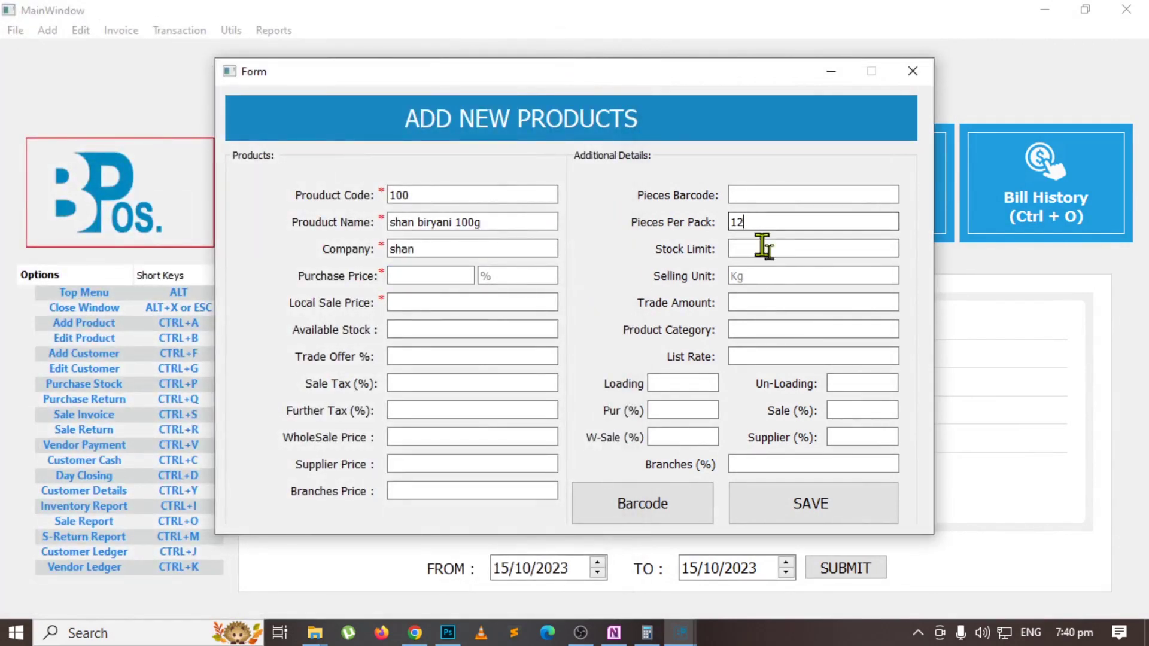
drag(803, 221, 718, 233)
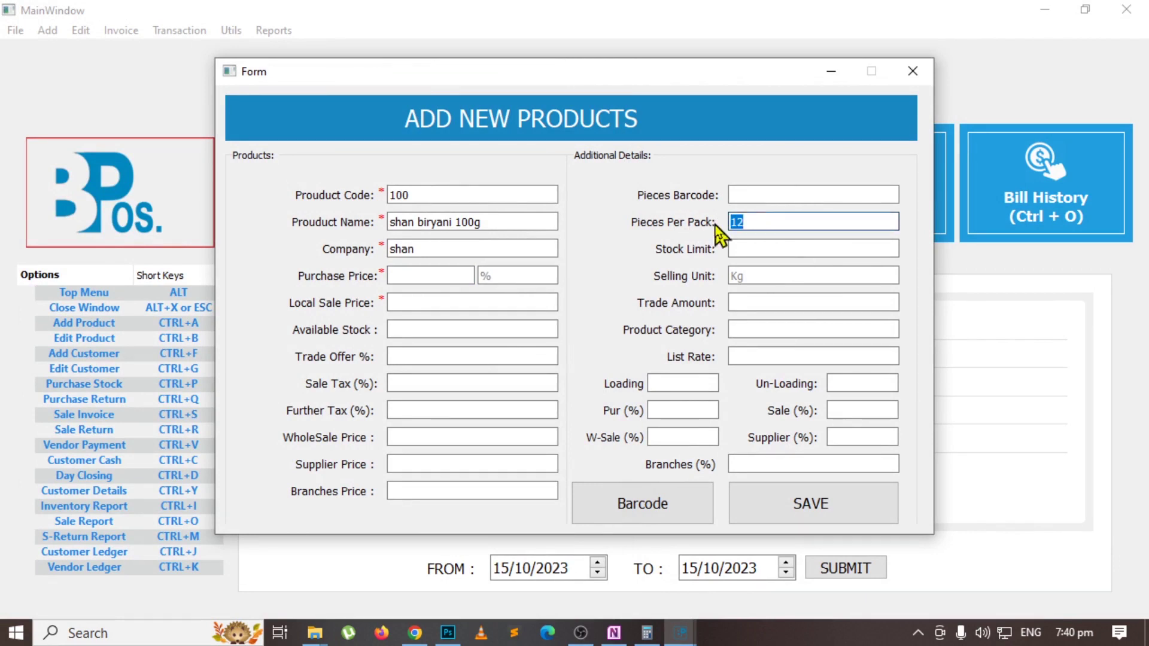
click(770, 220)
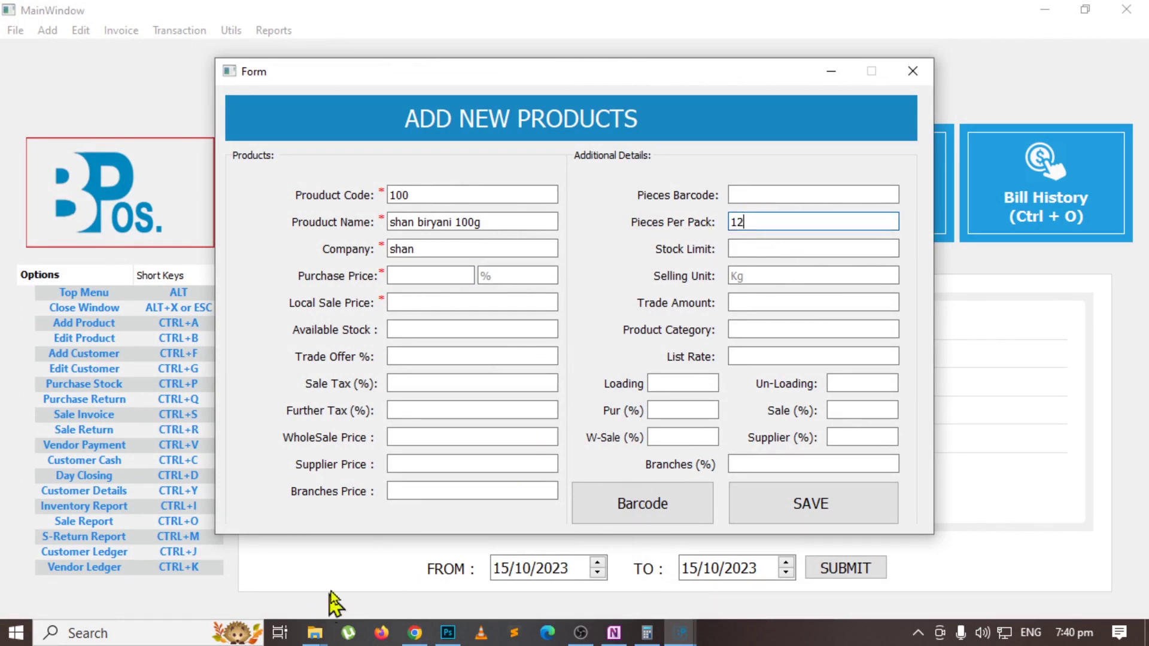
Set the product's purchase price to 1200, local sale price to 1500 and available stock to 0.
click(430, 275)
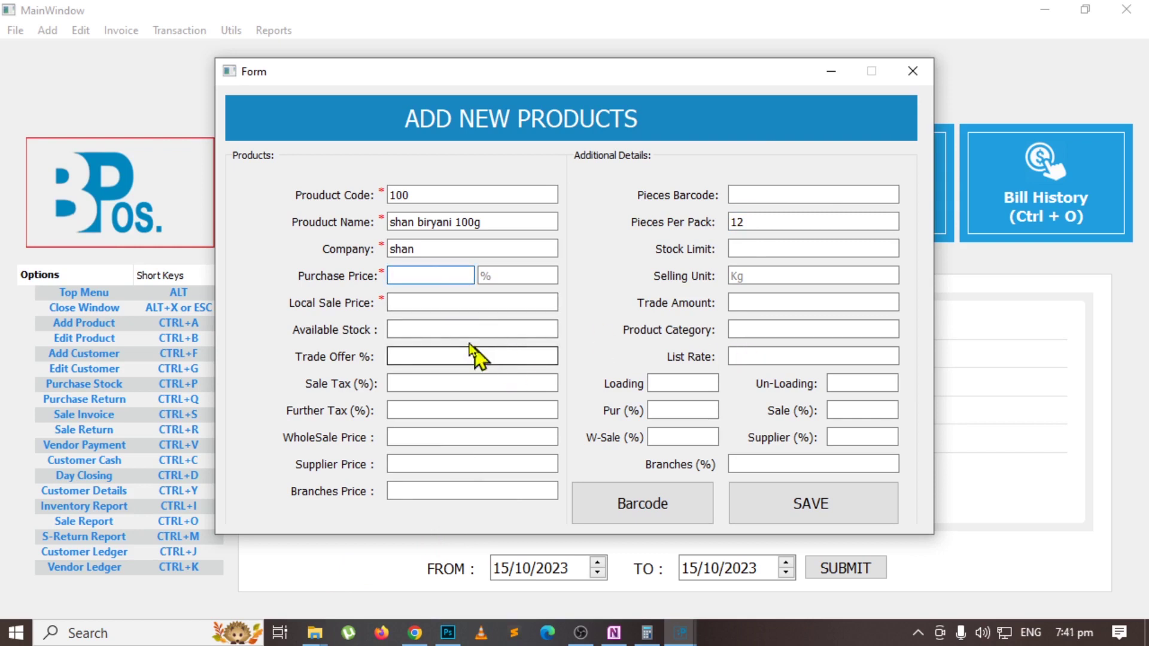
text(12)
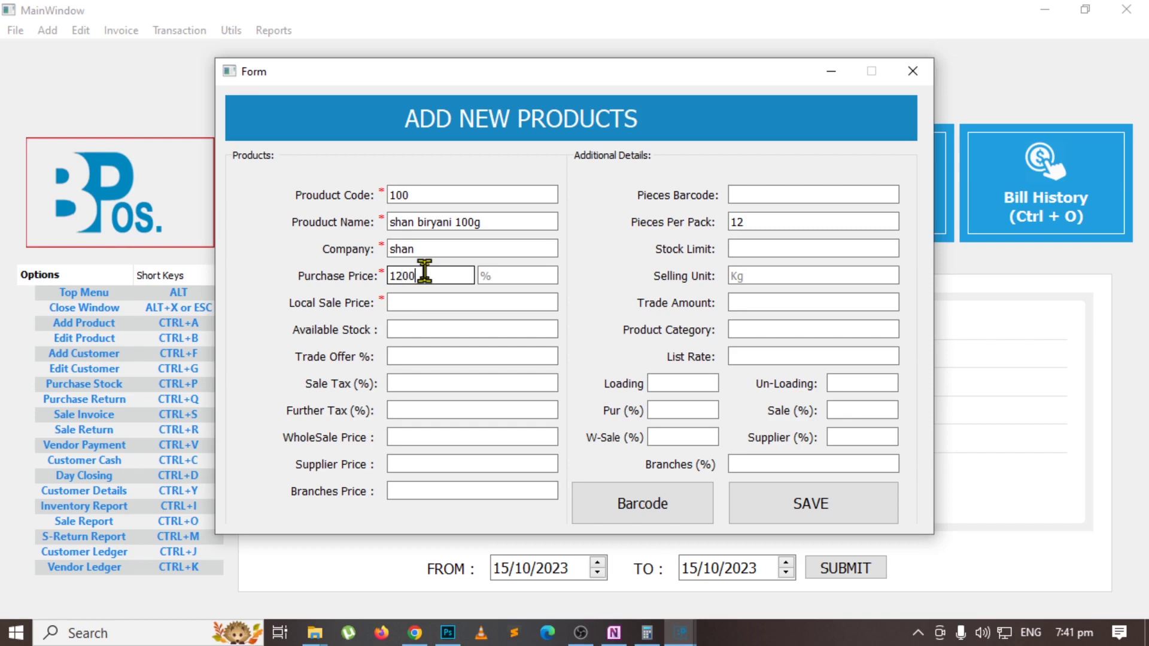
text(00)
click(451, 301)
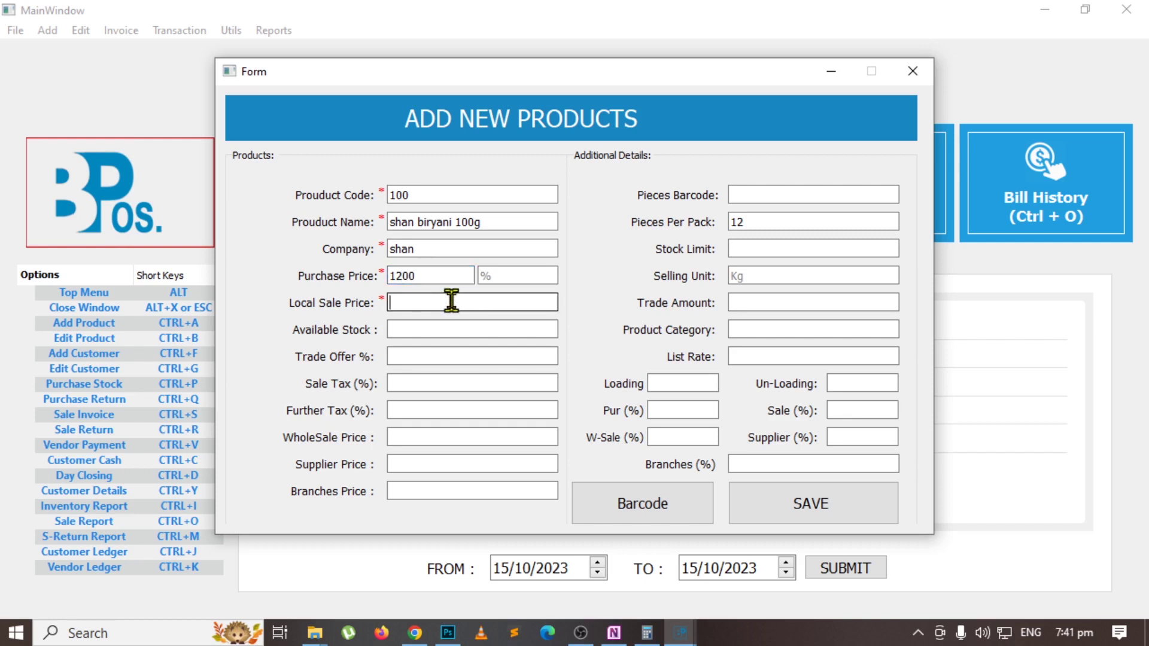
text(1500)
click(433, 331)
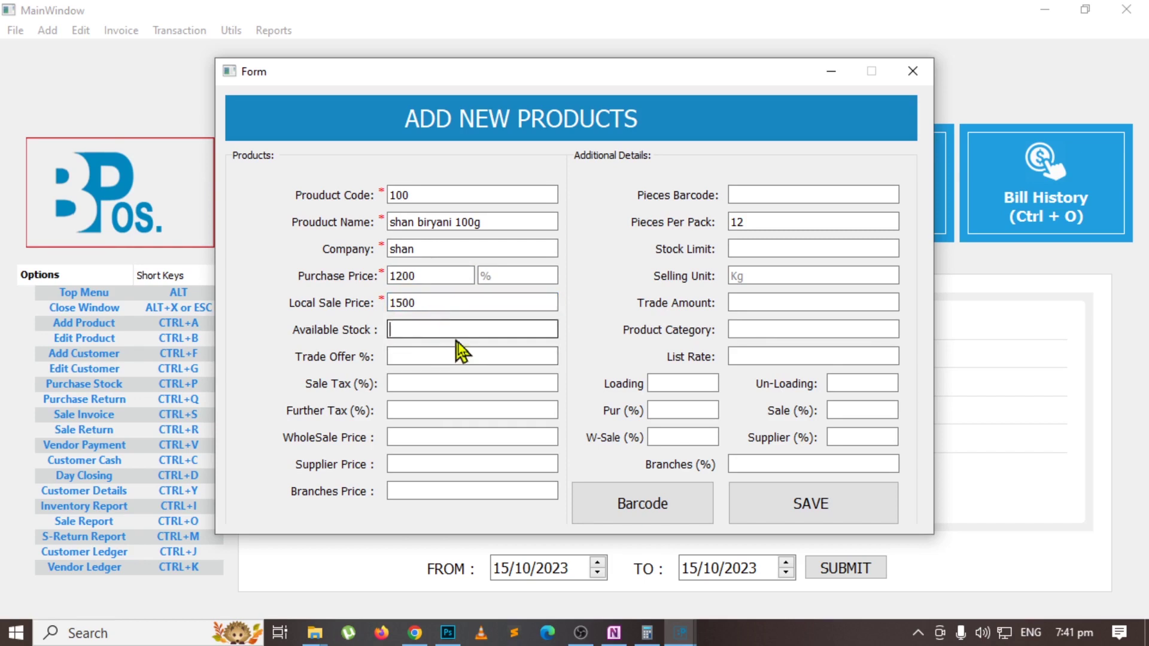
text(0)
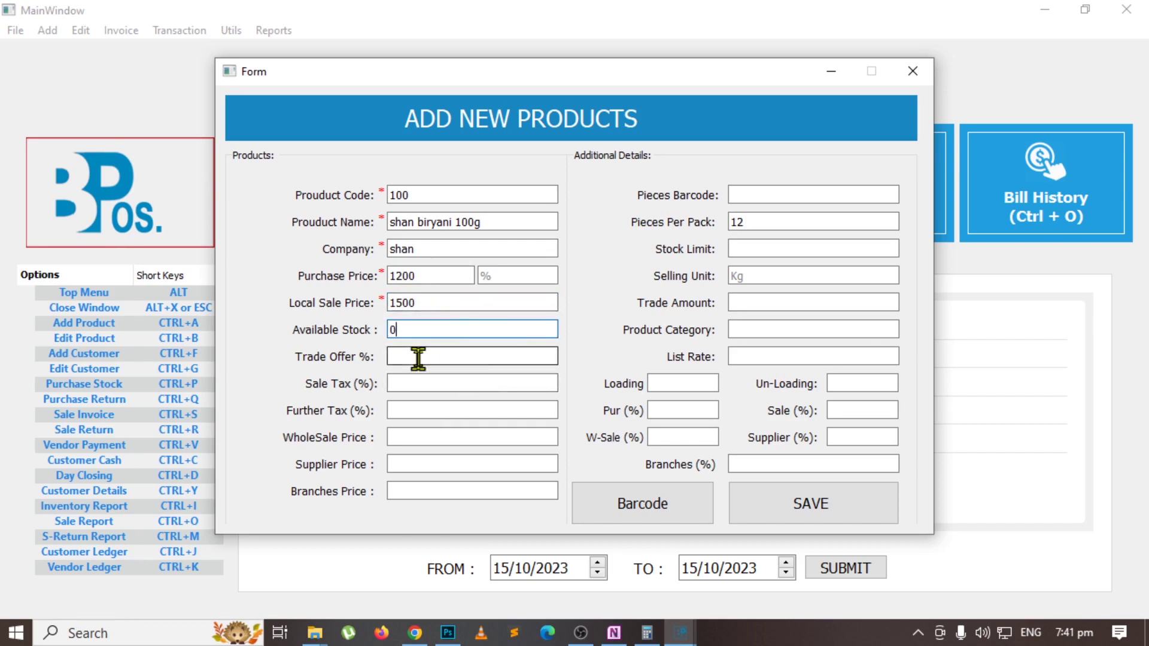
Try a sale tax of 17% on the product and clear the field again.
click(418, 359)
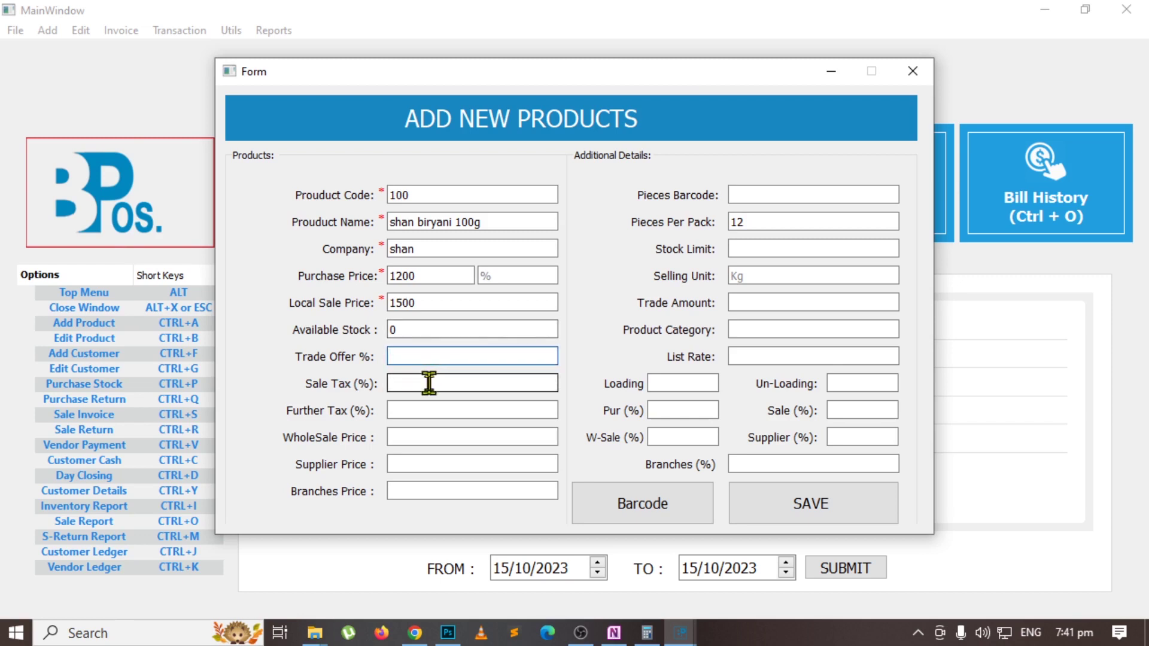
double_click(407, 303)
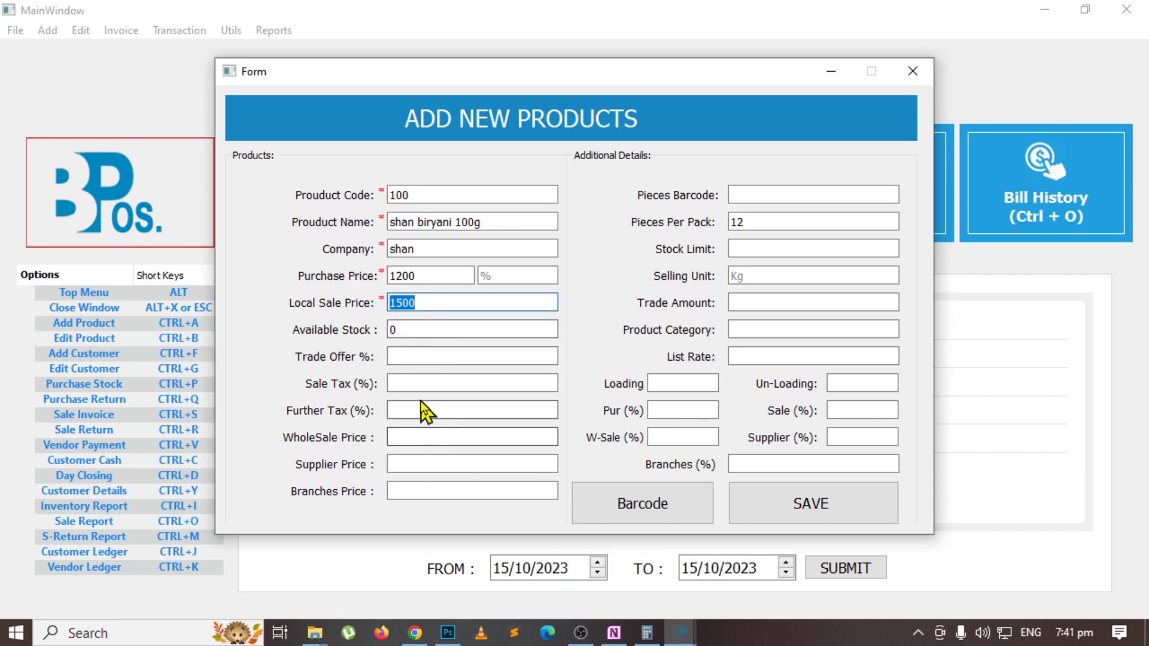
click(420, 383)
text(17)
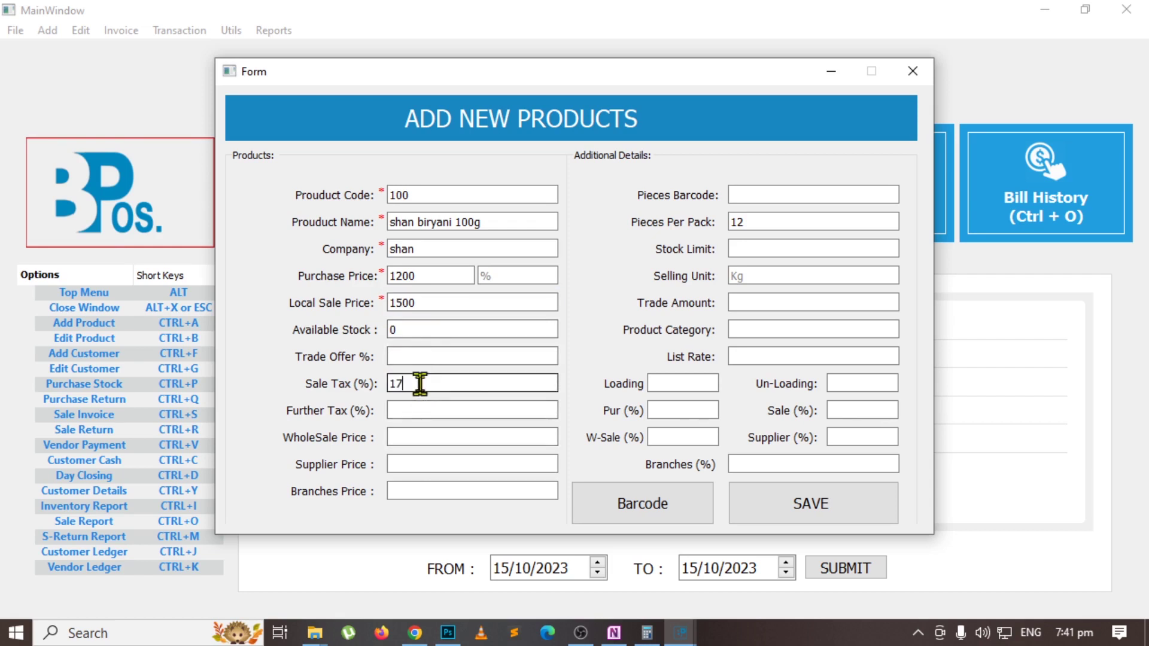
key(BackSpace)
key(BackSpace)
click(407, 411)
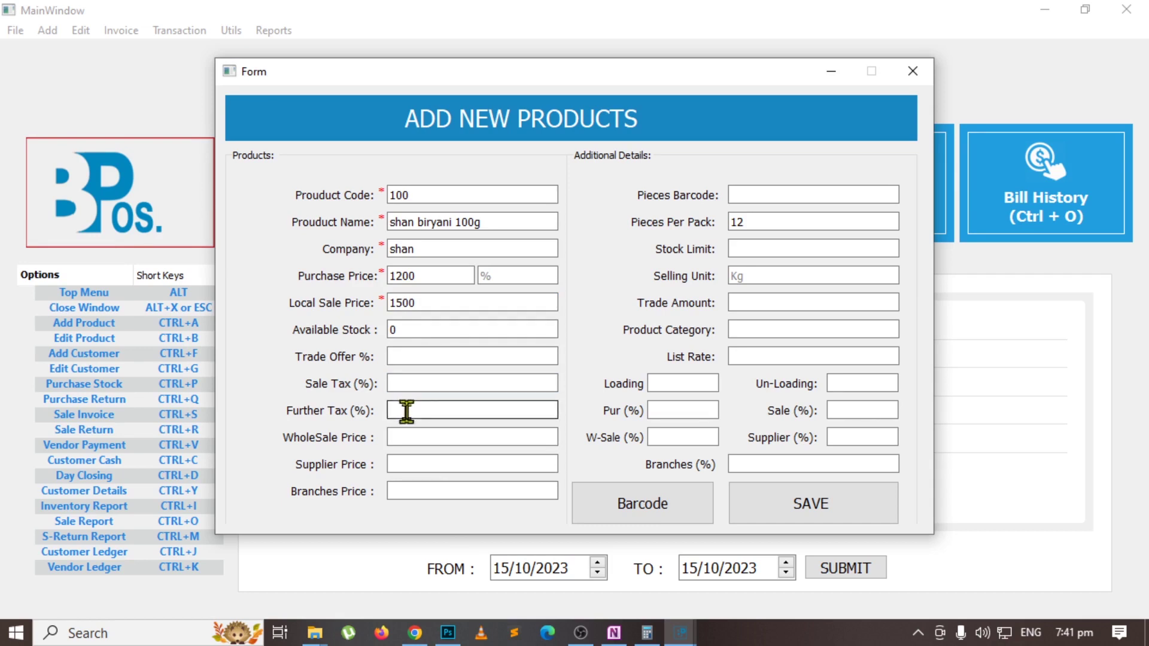
drag(423, 304, 383, 308)
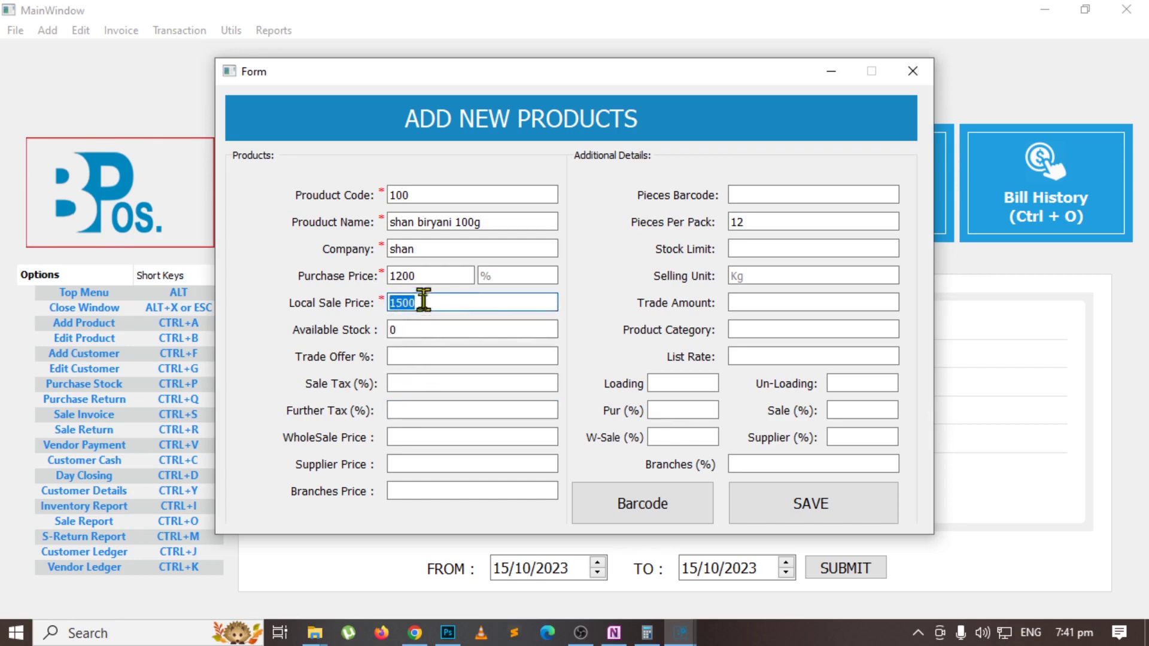
click(410, 410)
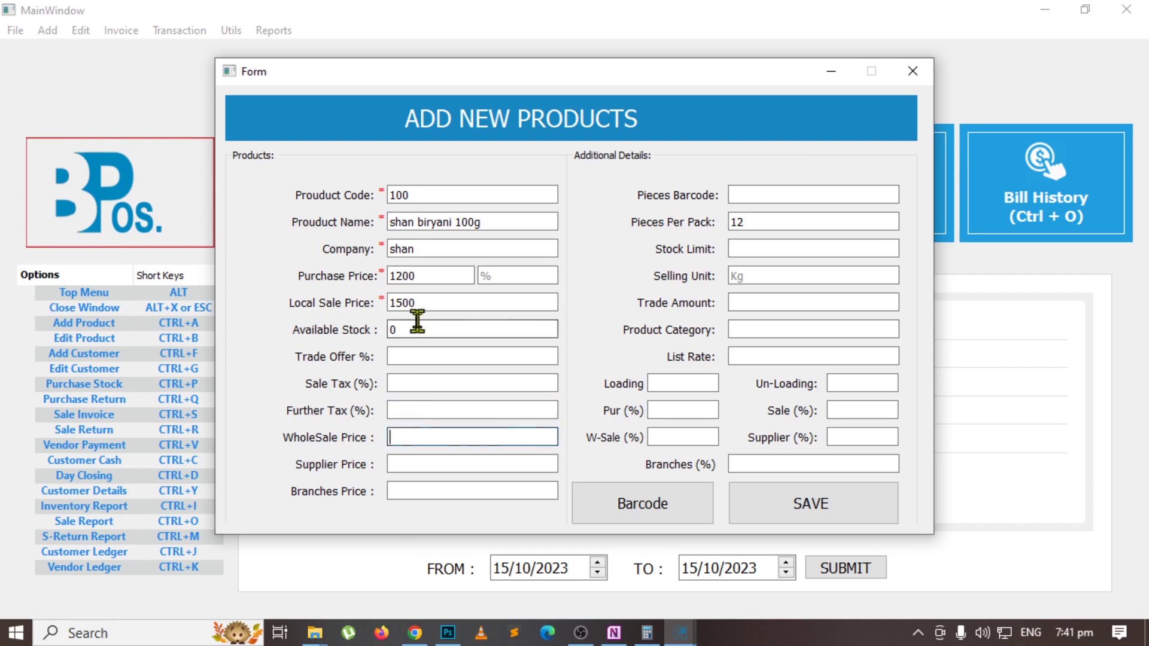
double_click(398, 302)
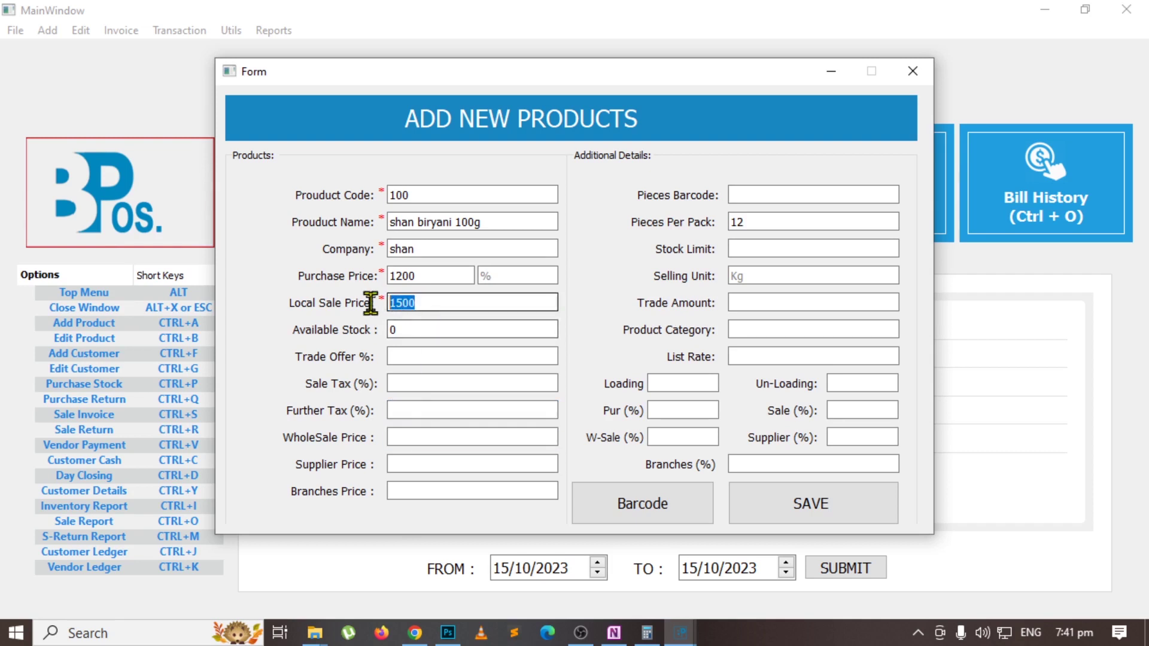
Set the product's wholesale price to 1400, leave the supplier, branches and trade fields blank, and save the product.
click(413, 438)
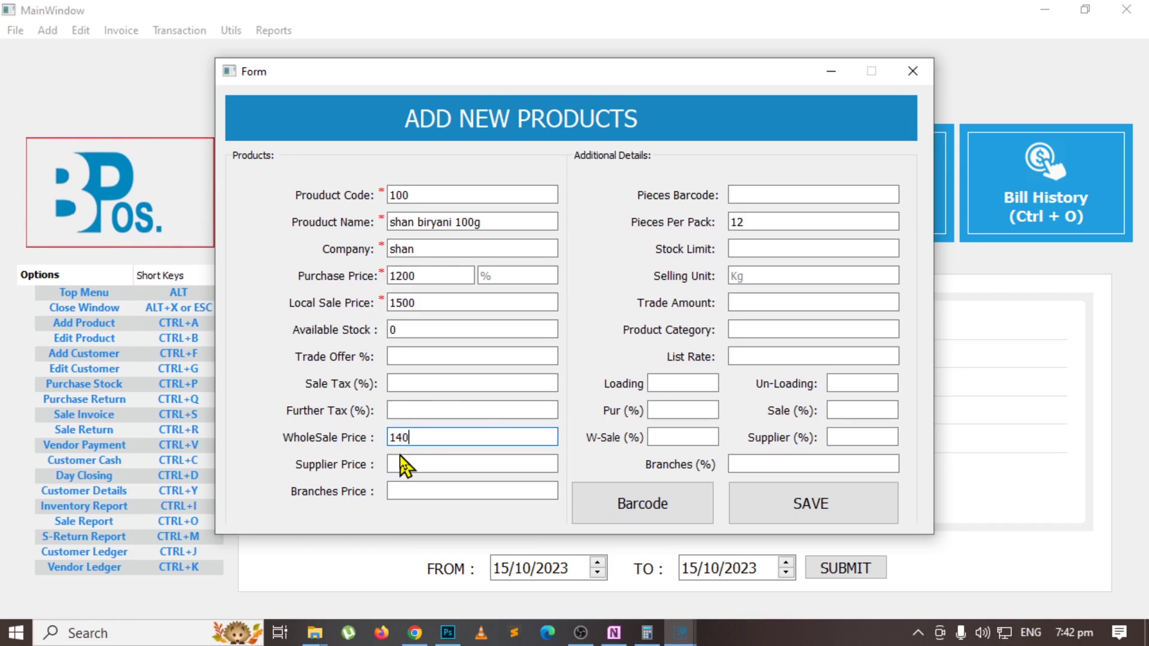
click(429, 463)
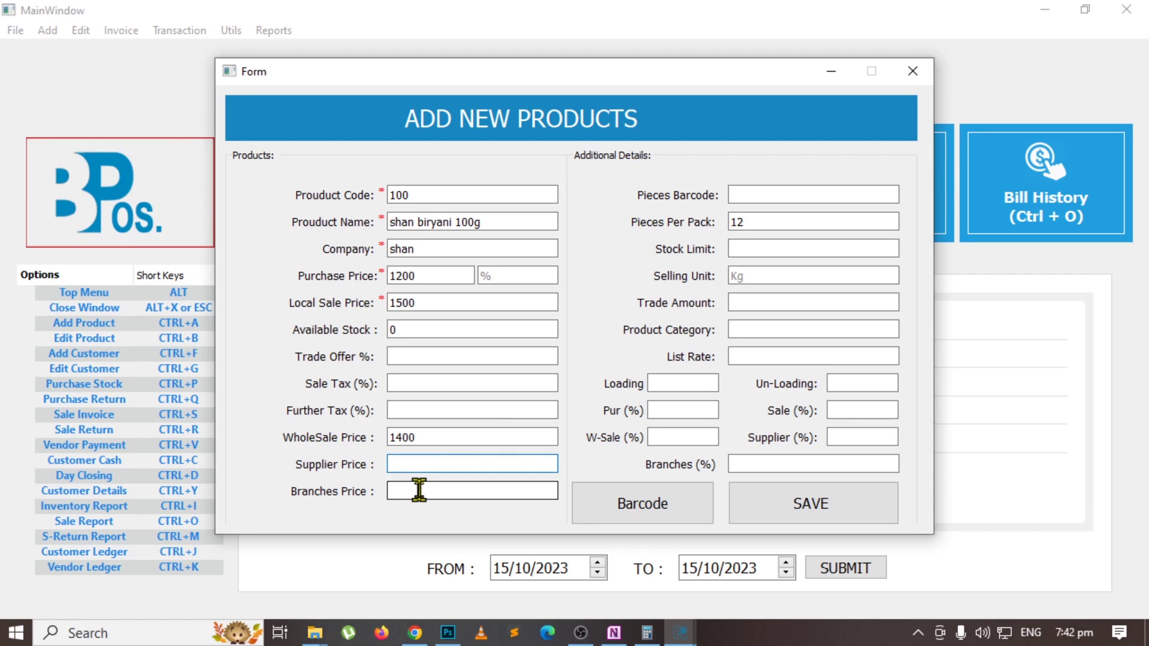
click(419, 489)
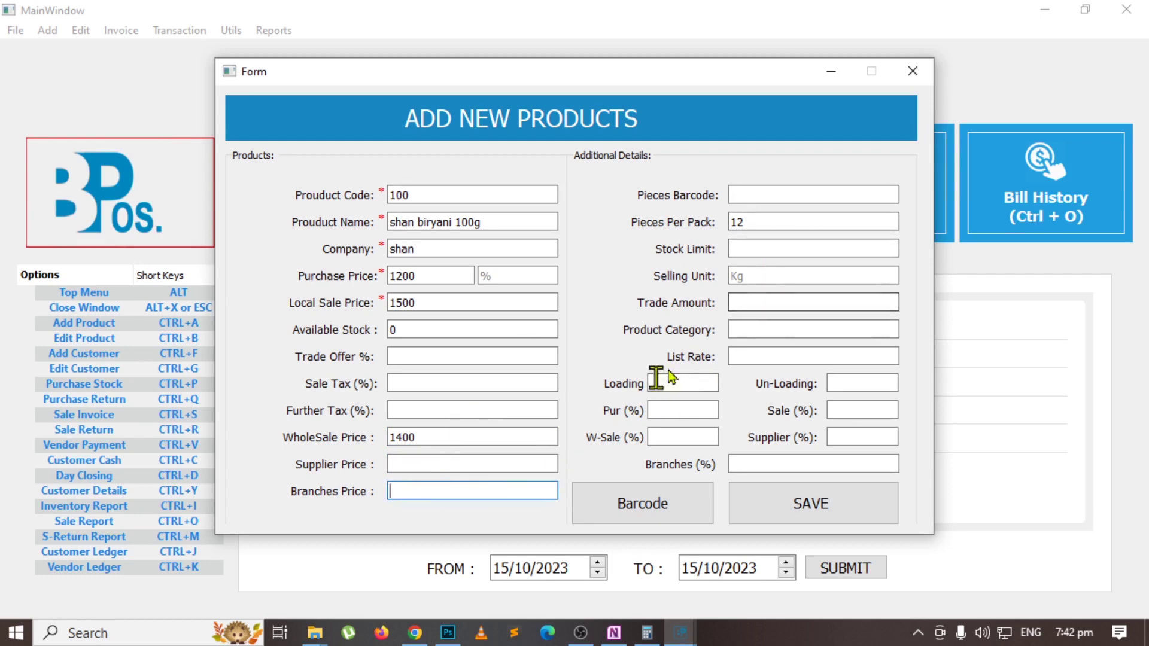
click(754, 301)
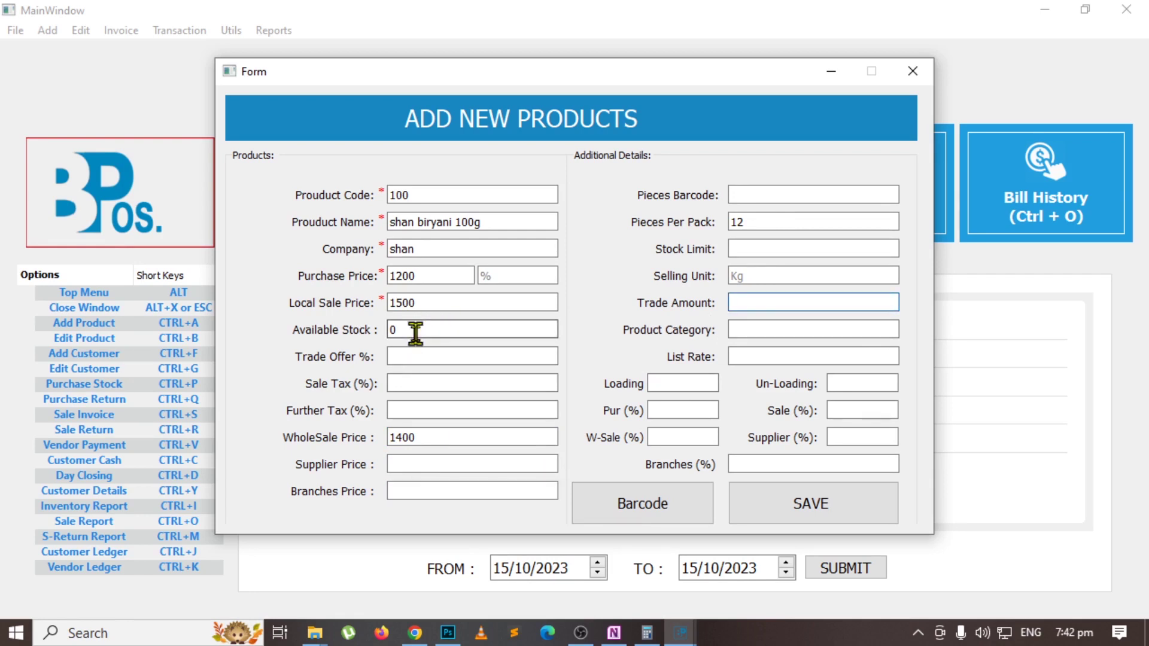
click(416, 352)
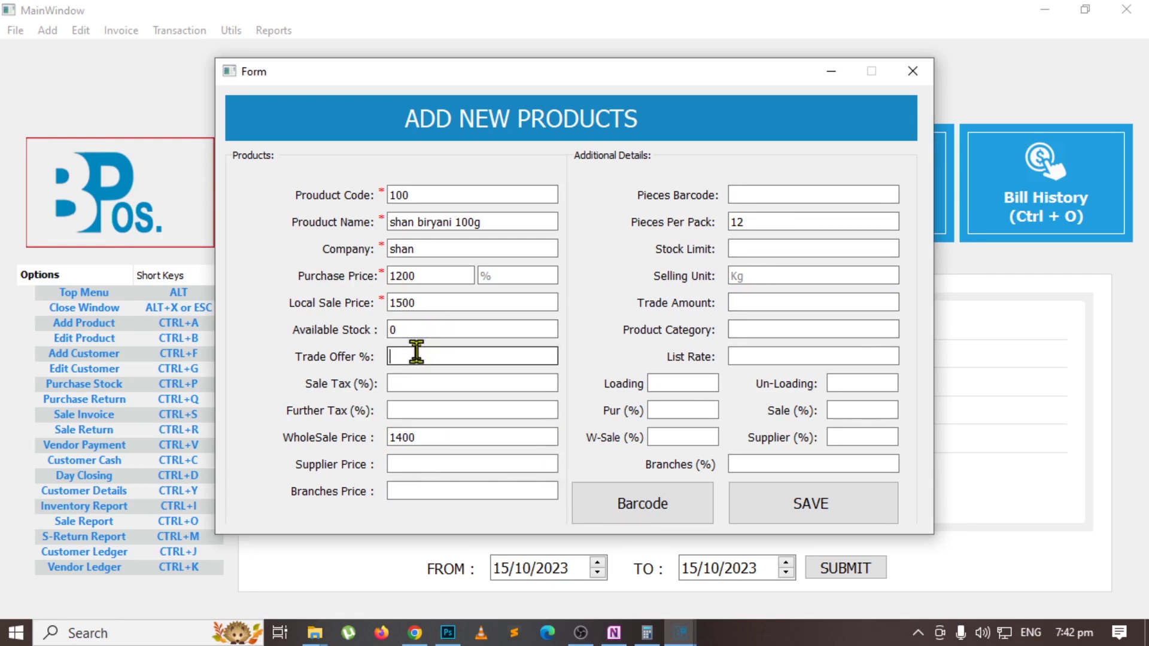
click(745, 299)
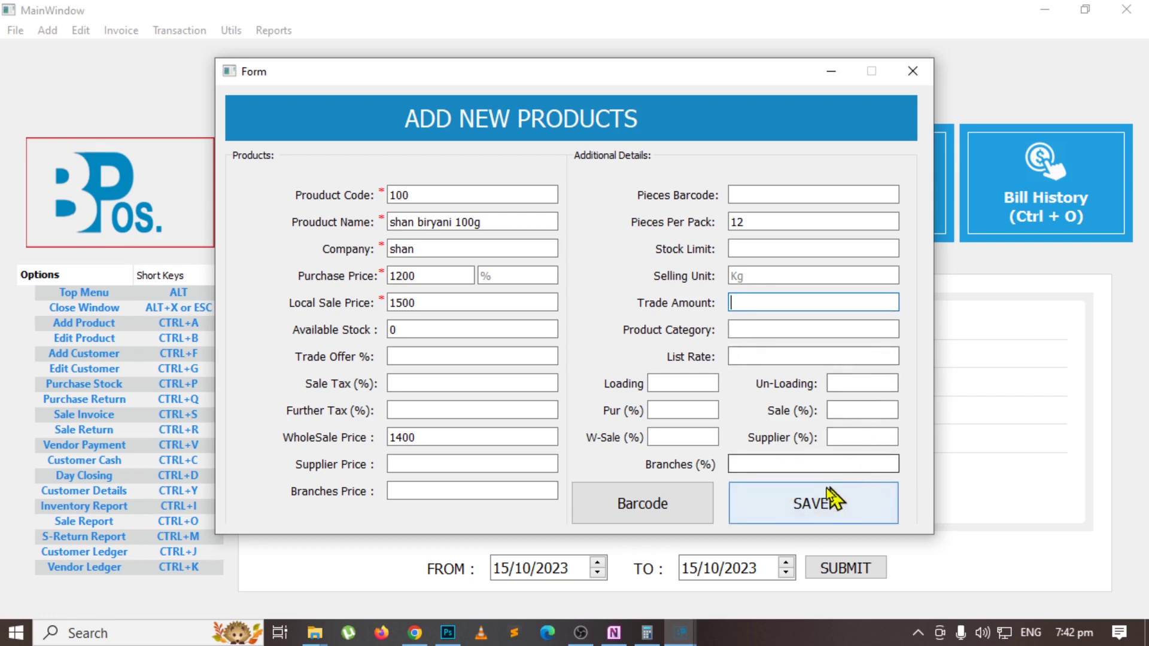
click(814, 504)
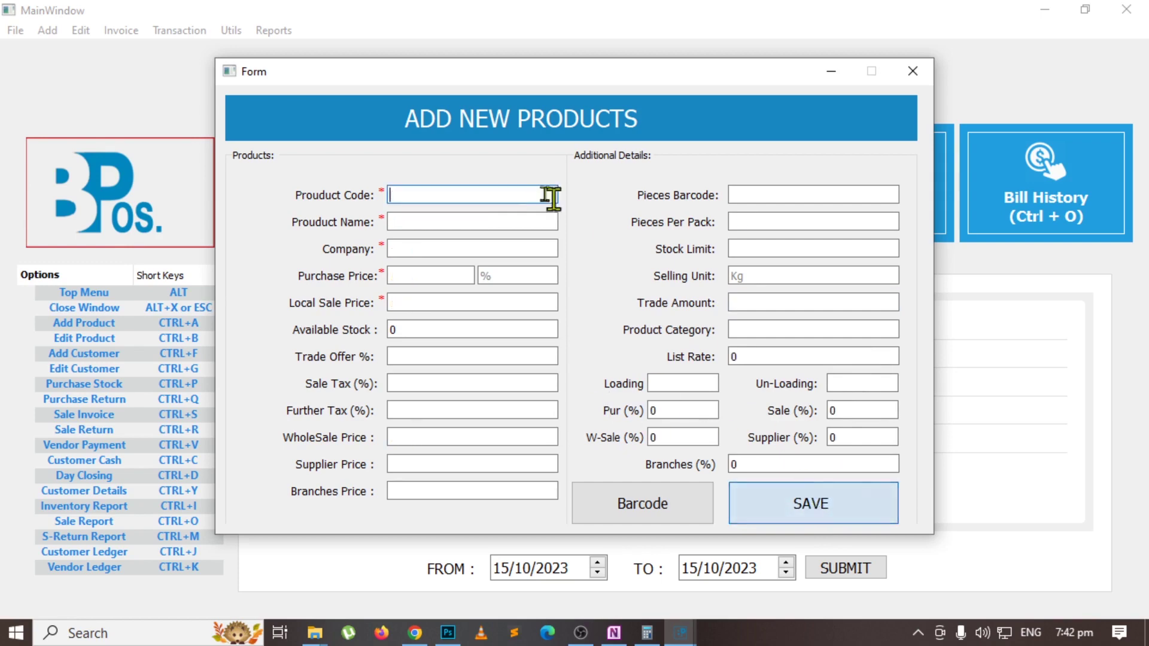
Switch to the OneNote outline and highlight the remaining part of "Product" and the "Purchase" heading in green.
key(alt+Tab)
key(Tab)
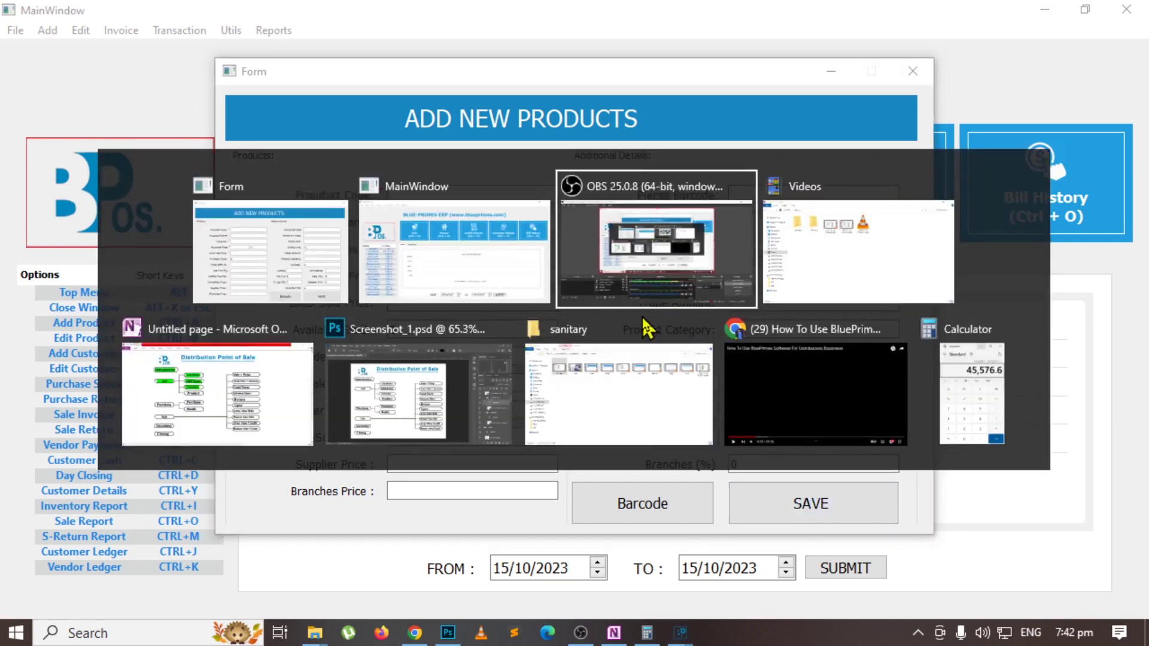
key(alt+Tab)
key(alt+Tab)
key(Tab)
key(Tab)
key(Tab)
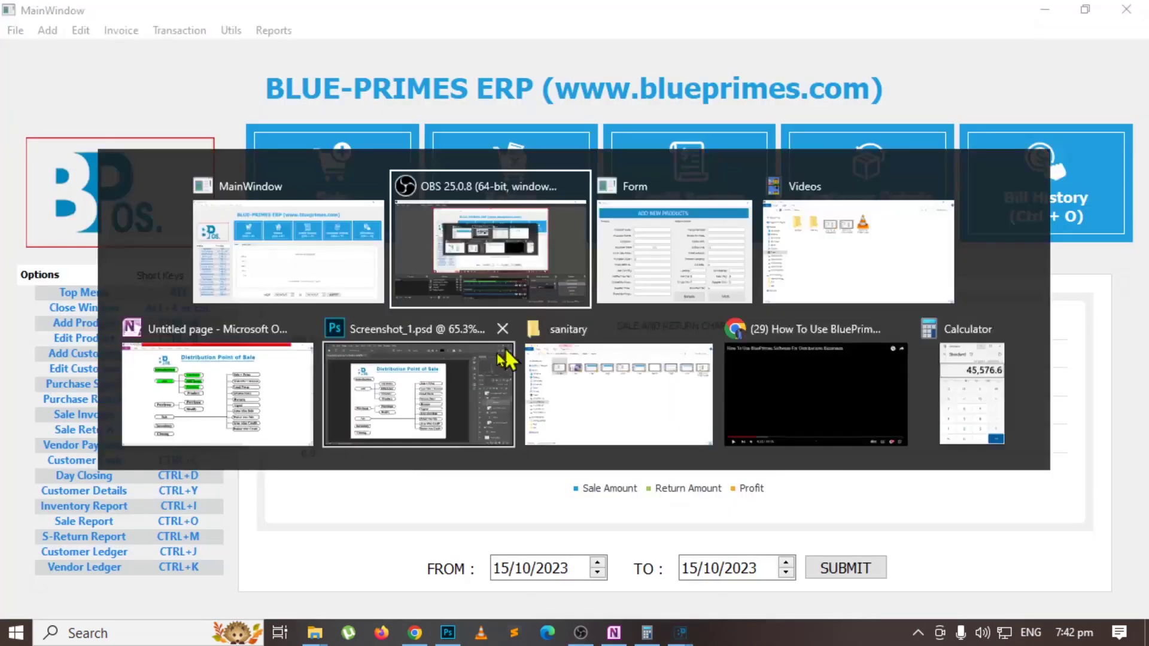
drag(377, 299, 479, 299)
drag(210, 372, 298, 373)
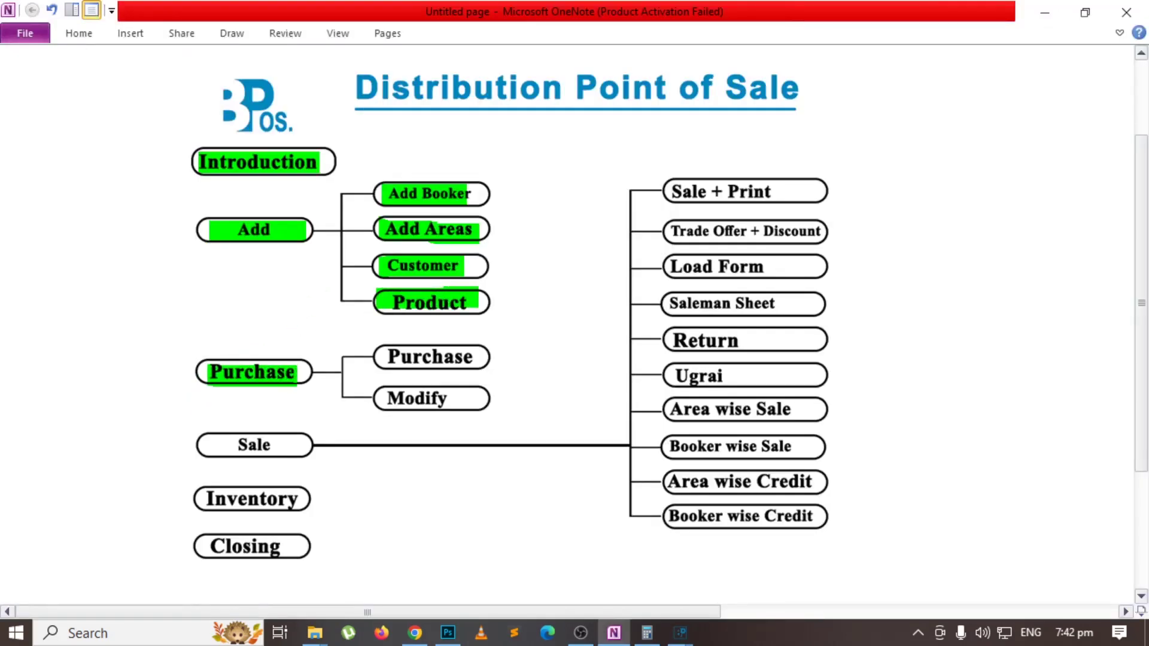
Switch back to the BLUE-PRIMES ERP main window and open a new purchase invoice.
key(alt+Tab)
click(499, 258)
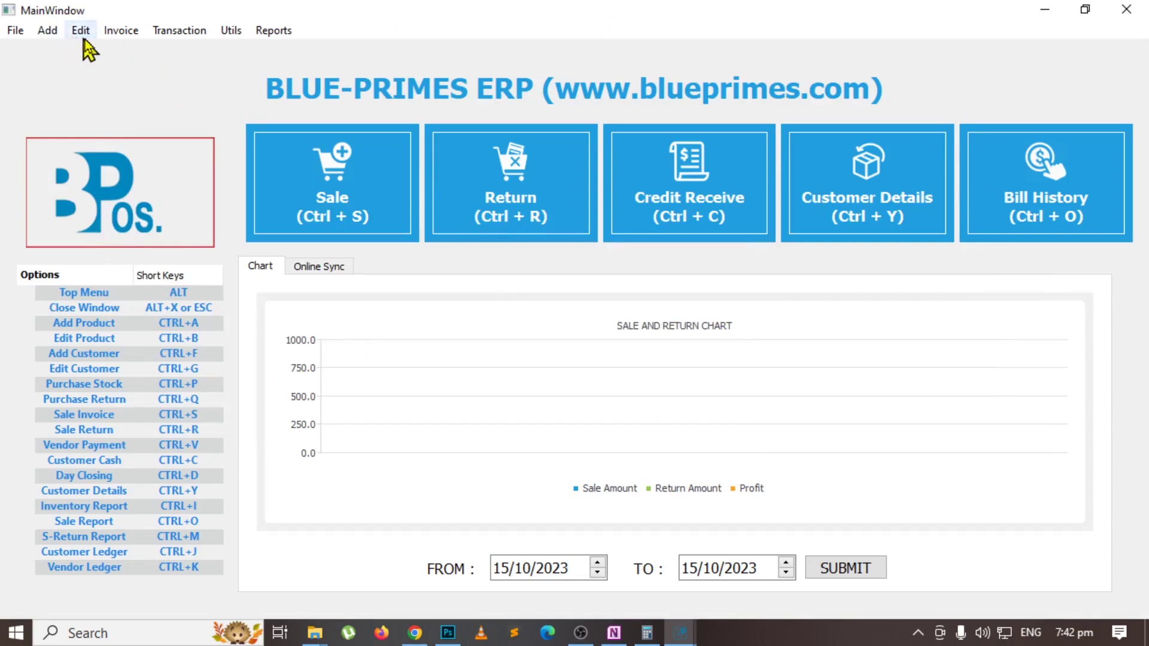
click(115, 33)
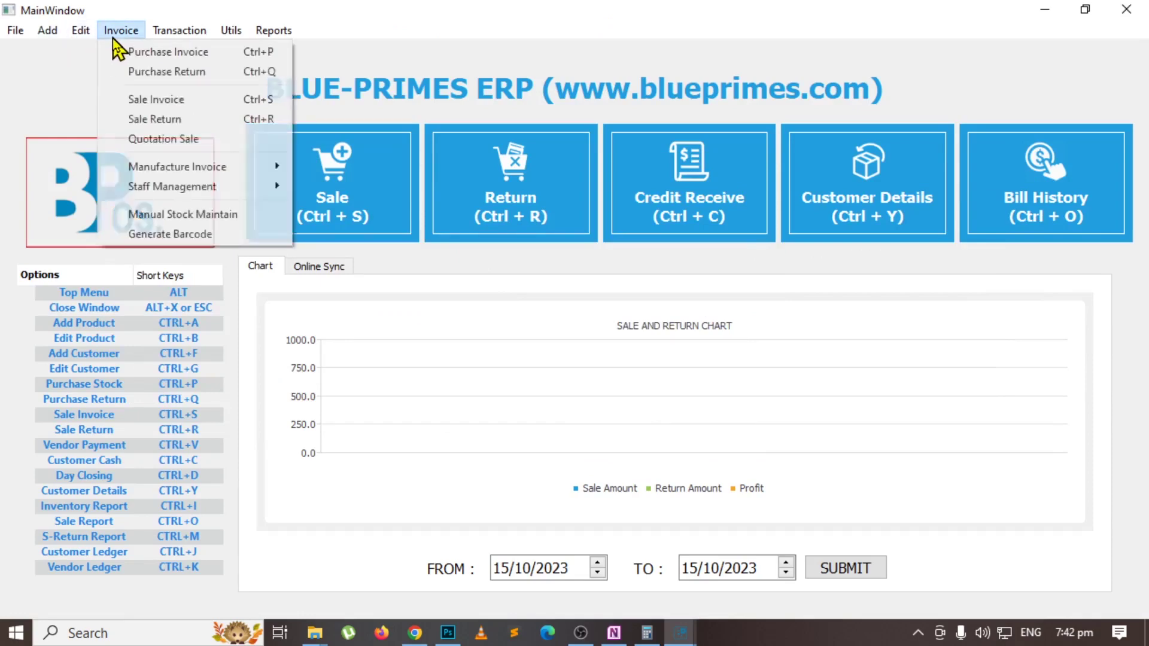
click(208, 52)
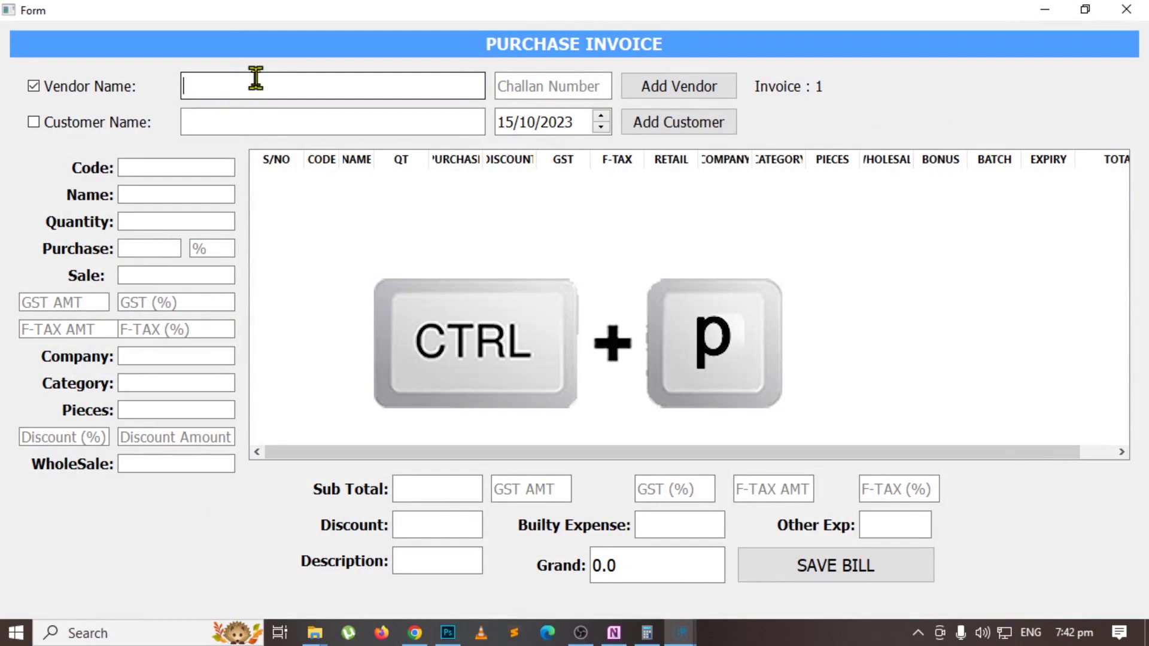
text(ume)
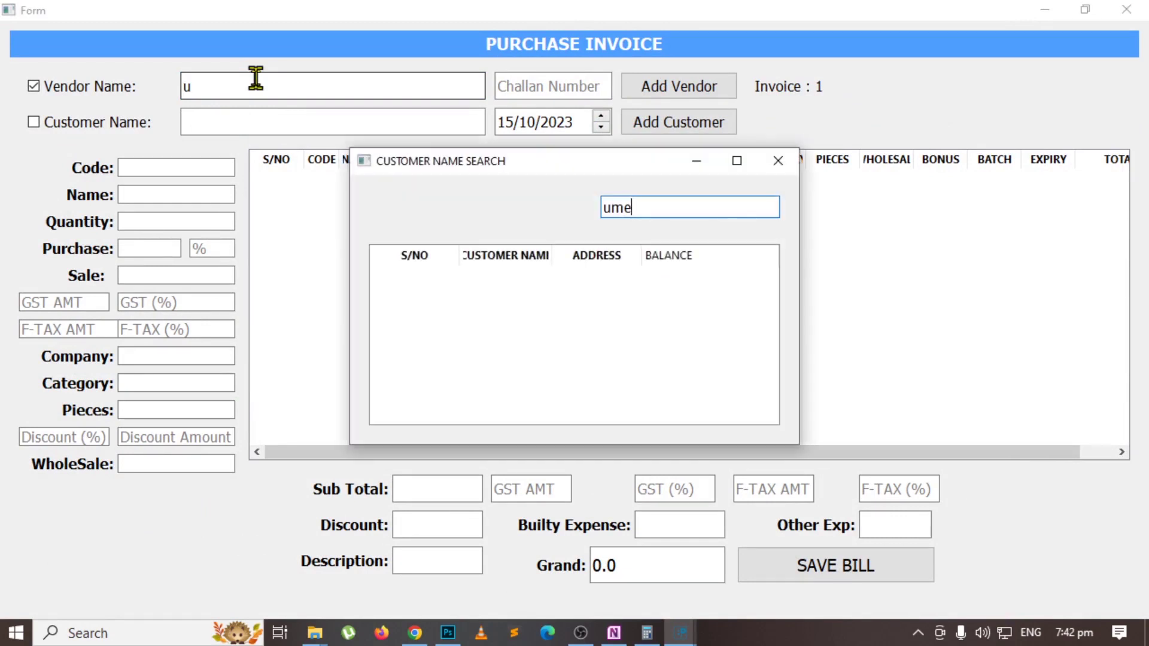
text(r trad)
key(BackSpace)
key(BackSpace)
key(BackSpace)
key(BackSpace)
key(BackSpace)
key(BackSpace)
key(BackSpace)
key(Escape)
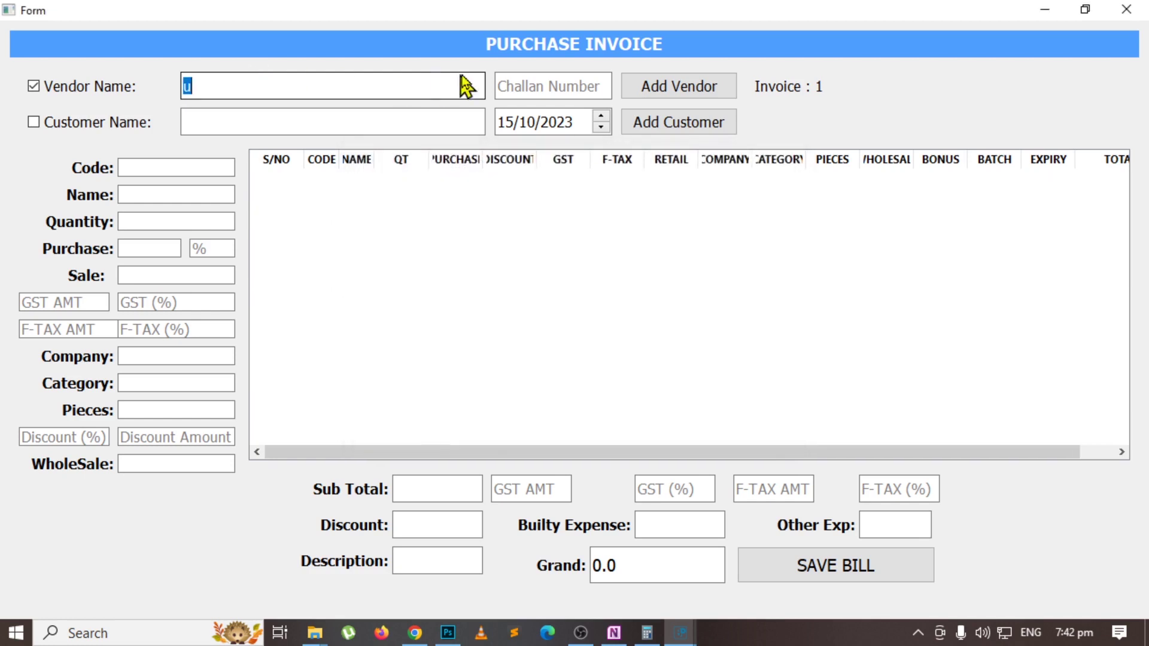
key(BackSpace)
Add a new vendor "umer traders" with a balance of 0 from the purchase invoice and close the vendor form.
click(679, 90)
text(um)
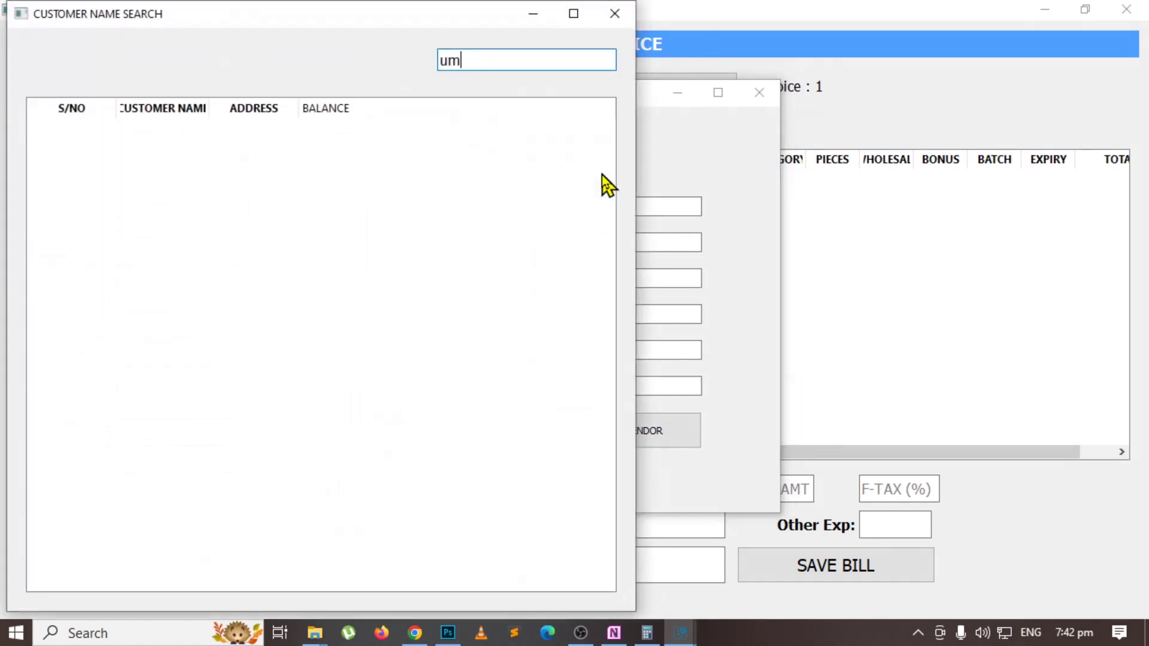
text(er traders)
key(Return)
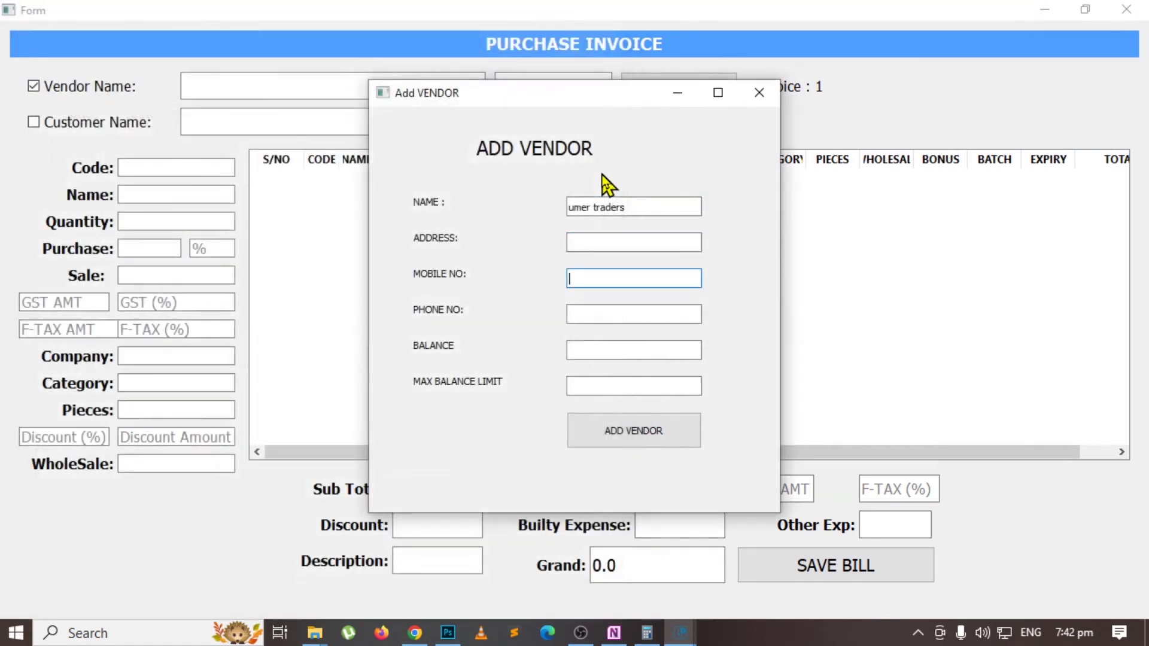
key(Return)
key(Return)
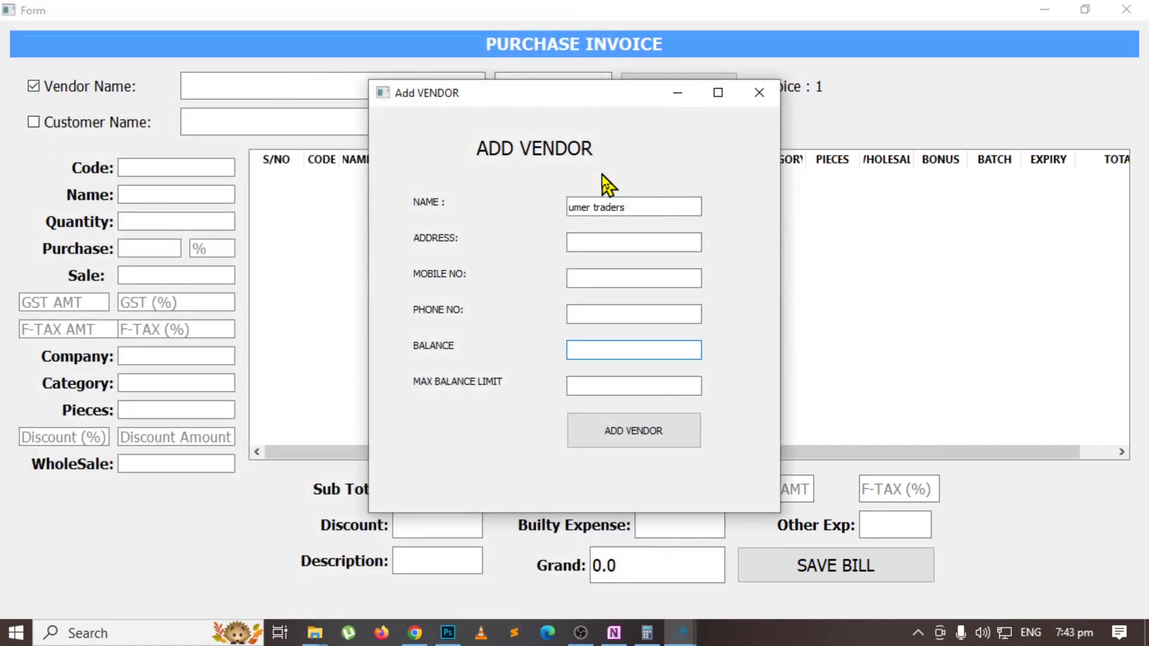
text(0)
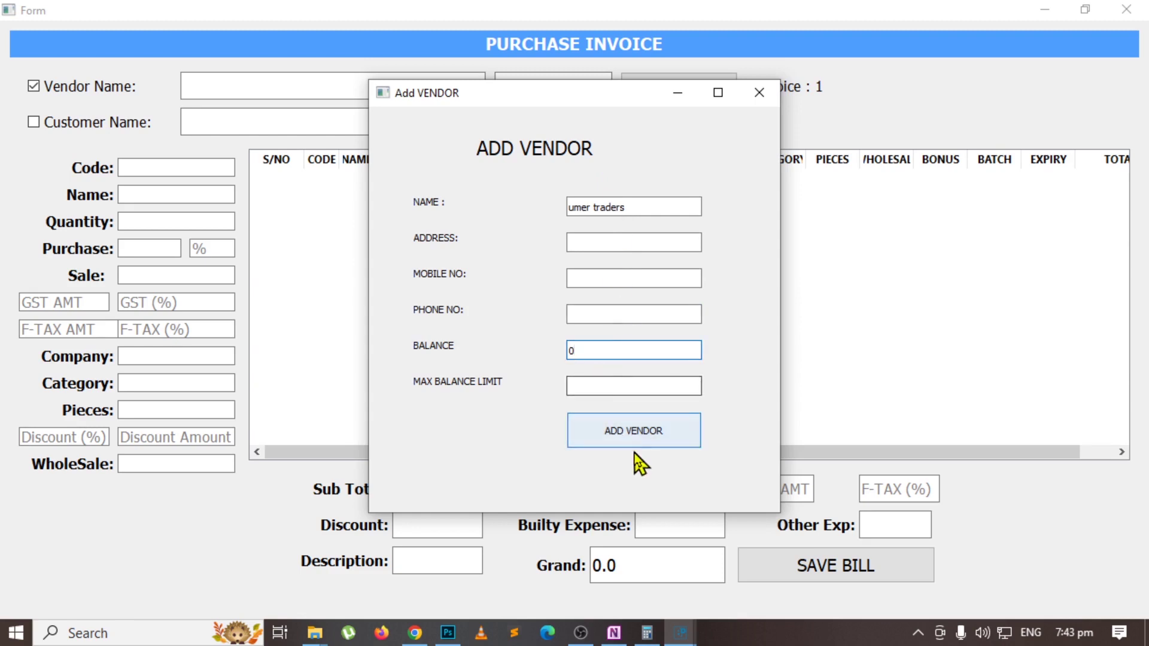
click(626, 435)
click(758, 93)
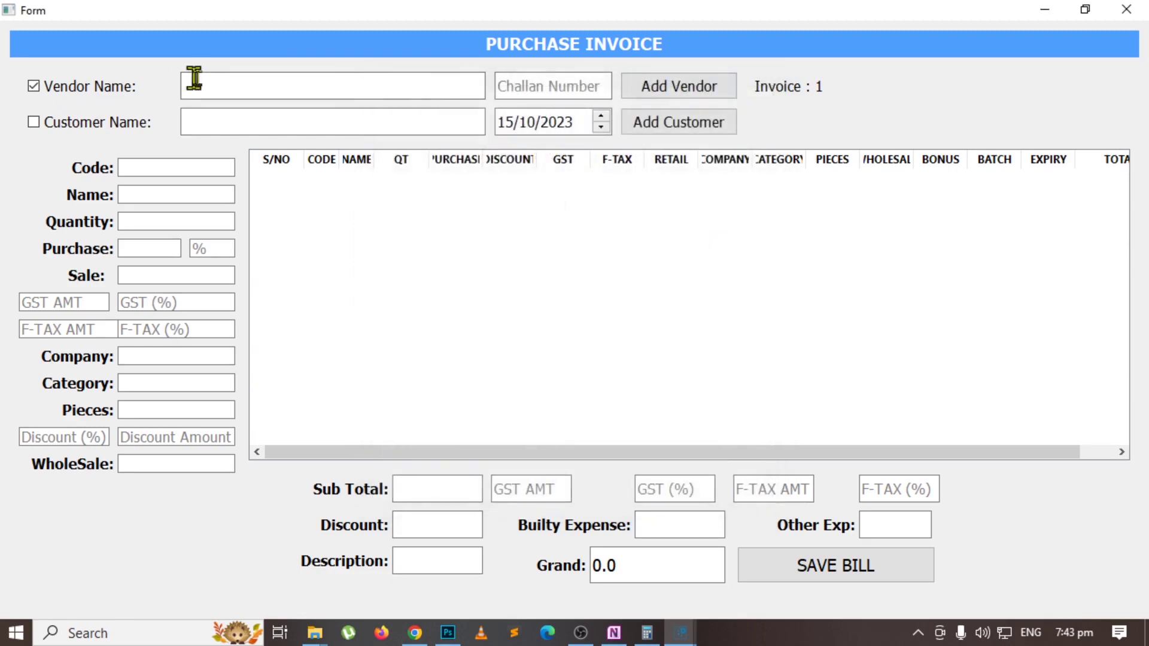
Search the vendors for "um" and choose "umer traders" as the purchase invoice's vendor.
click(202, 78)
text(um)
key(Return)
key(Return)
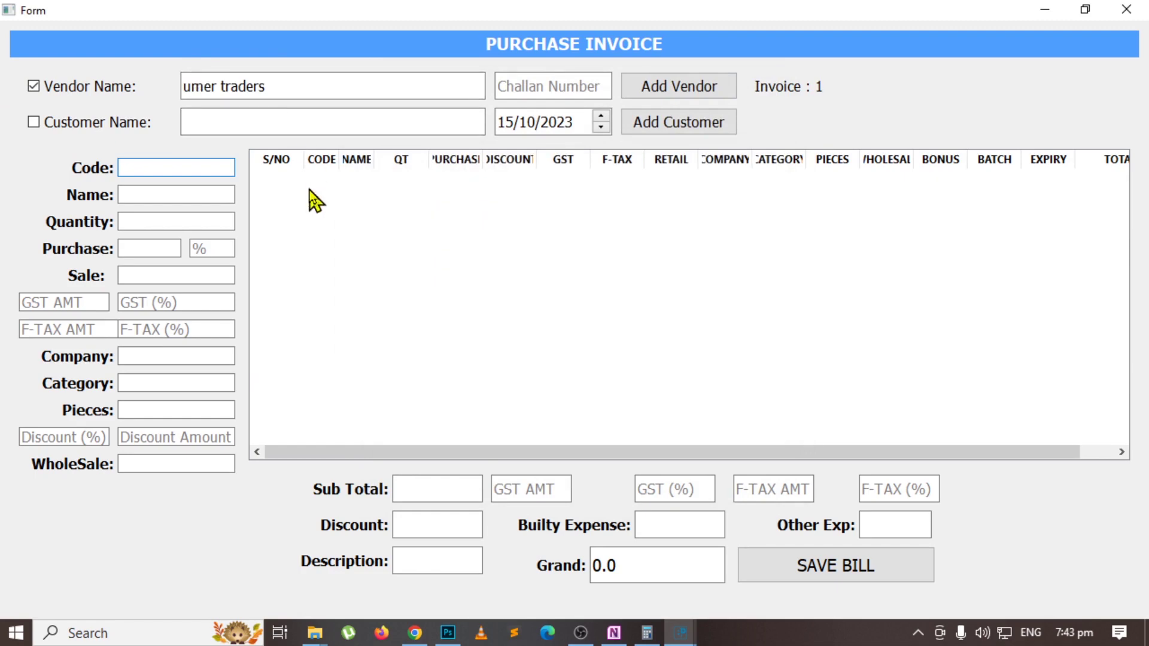
Search the products for "sh", choose shan biryani 100g for the invoice and set its quantity to 10.
key(Return)
text(sh)
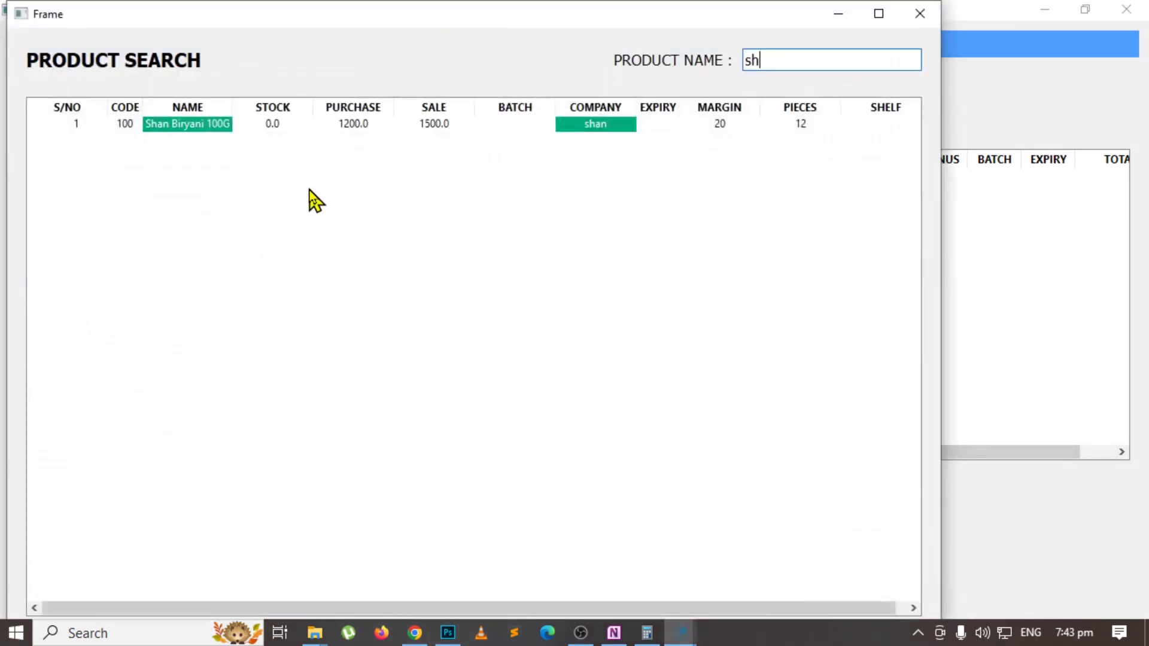
key(Return)
key(Return)
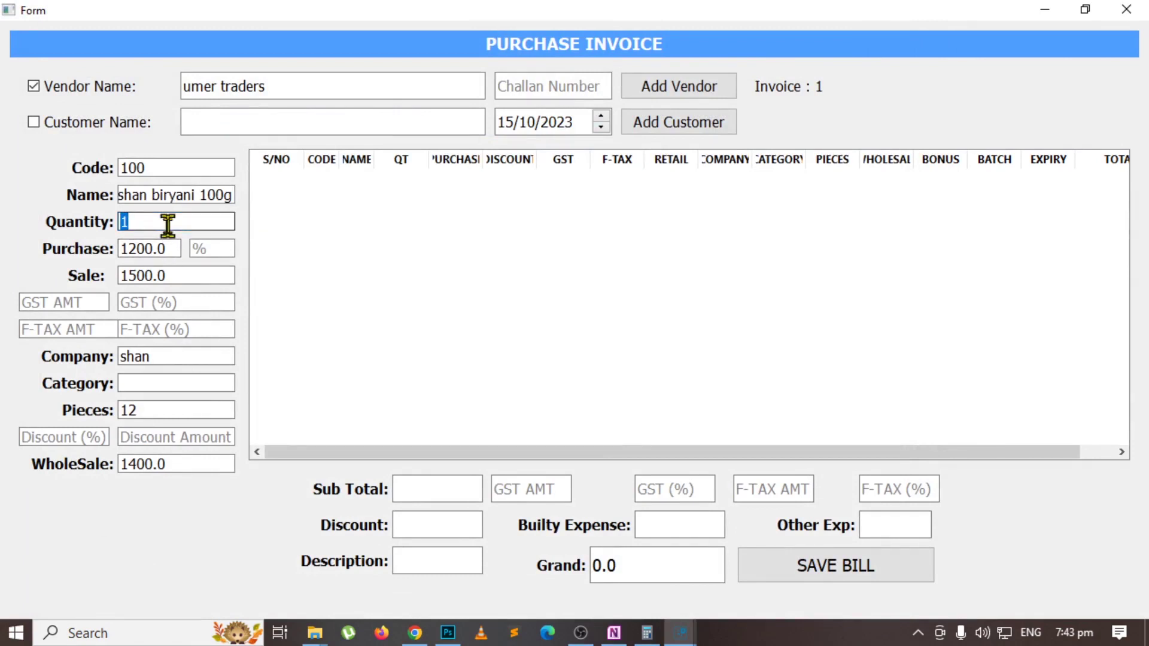
text(10)
key(Return)
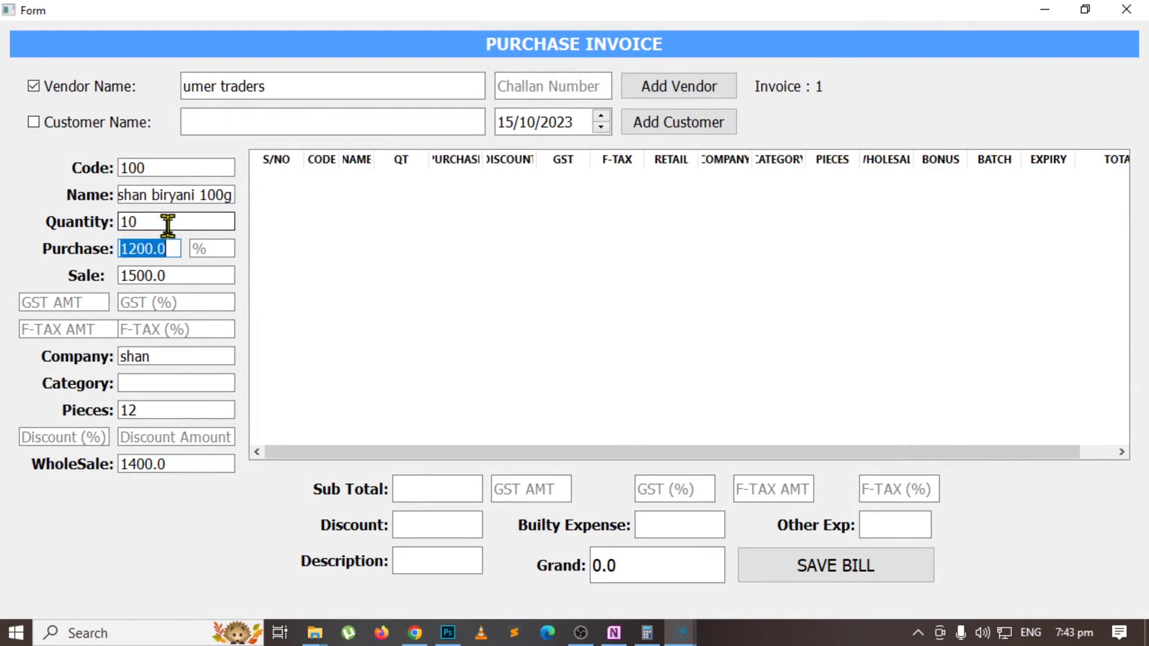
Accept the product's filled-in prices, company, pieces and wholesale values and add it as a line to the purchase invoice.
key(Return)
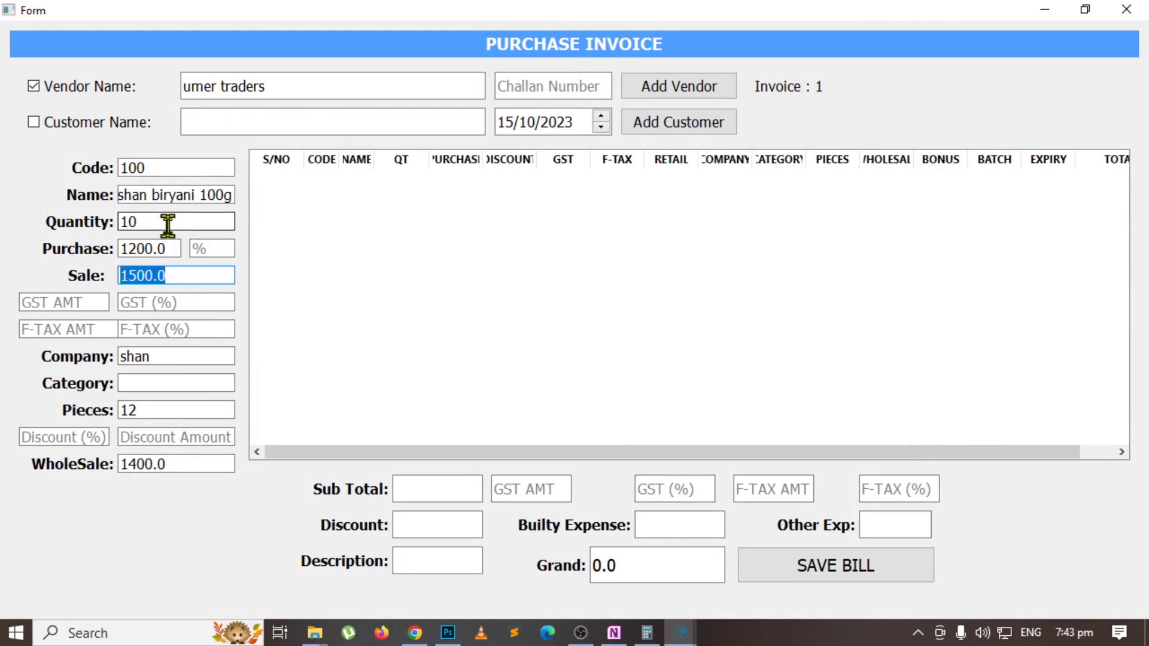
key(Return)
key(Return)
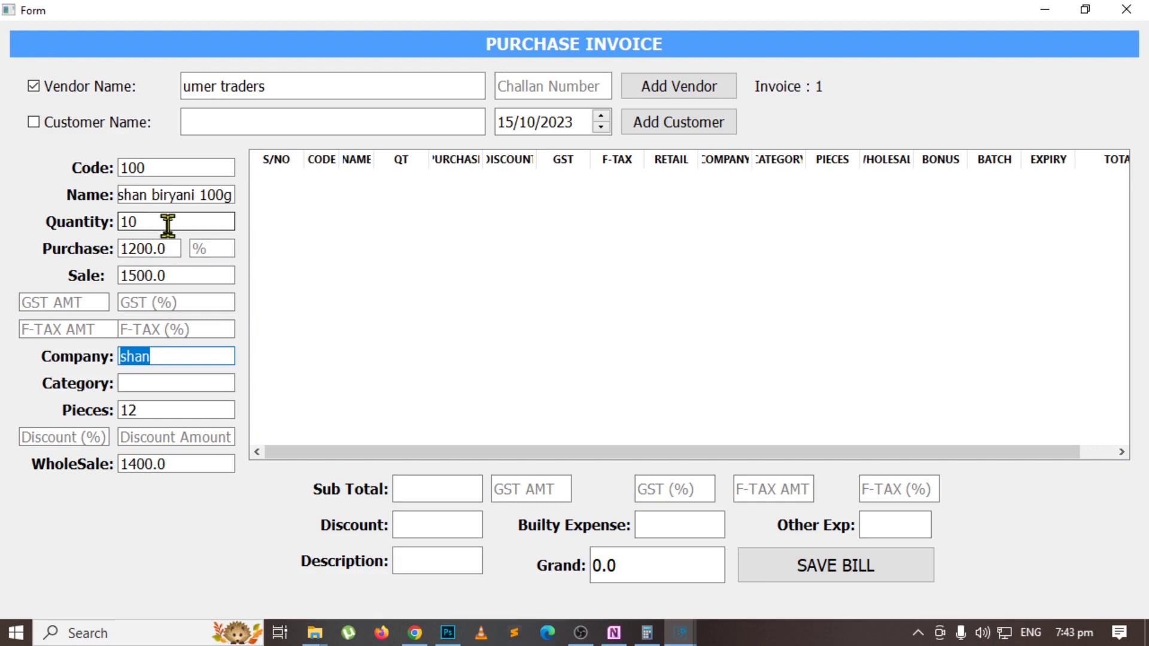
key(Return)
key(Return)
key(Return)
key(Return)
key(Return)
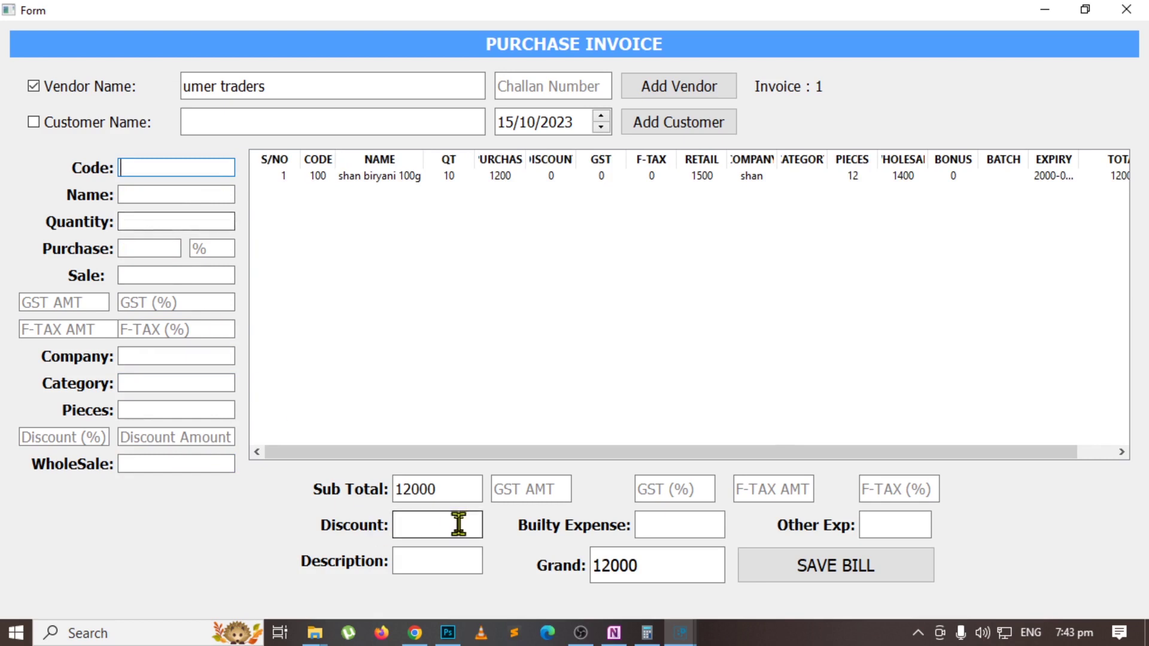
Leave the bill's discount blank, save the purchase bill and close the purchase invoice form.
click(443, 513)
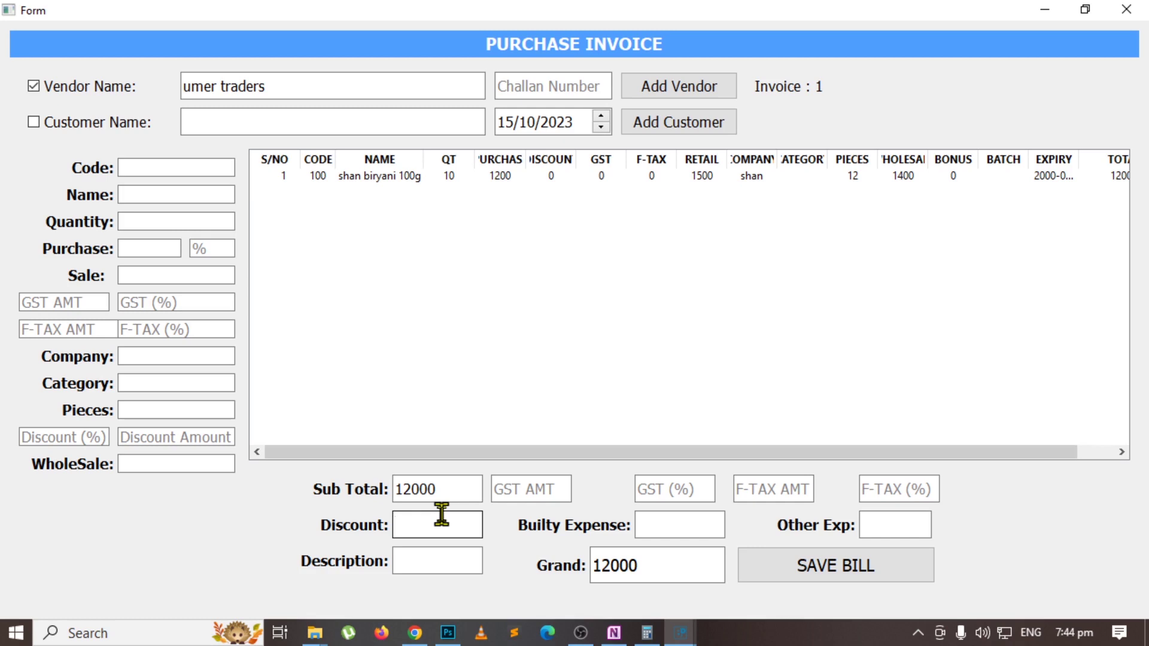
click(441, 519)
drag(658, 570, 558, 569)
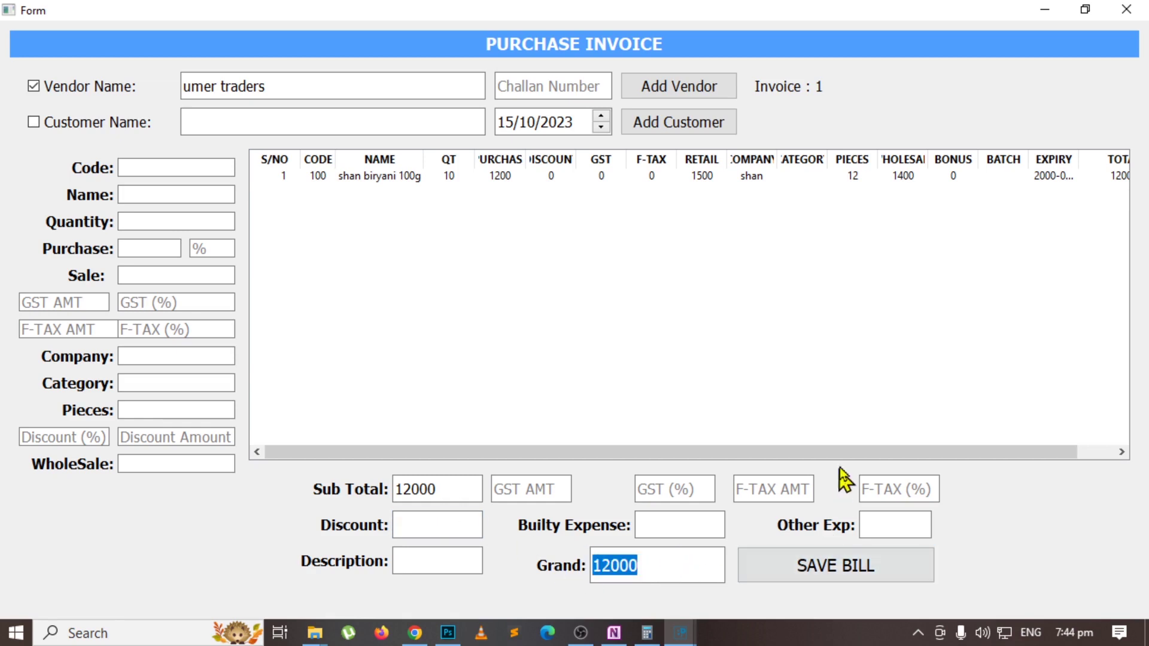
drag(853, 453, 893, 451)
click(831, 564)
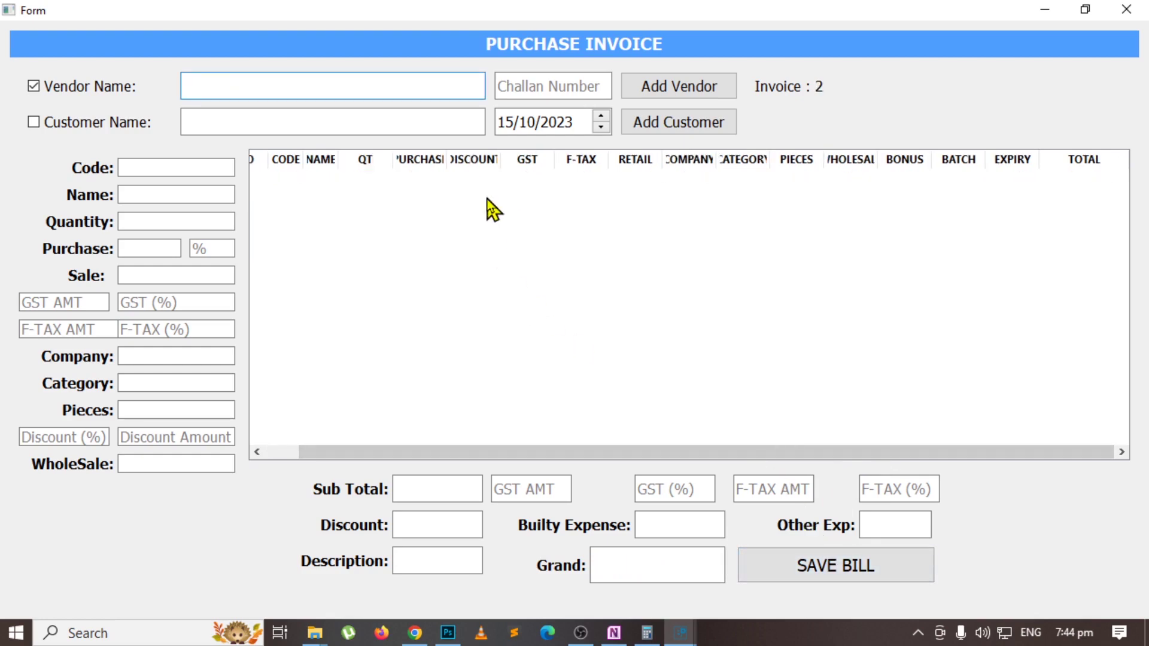
click(1126, 9)
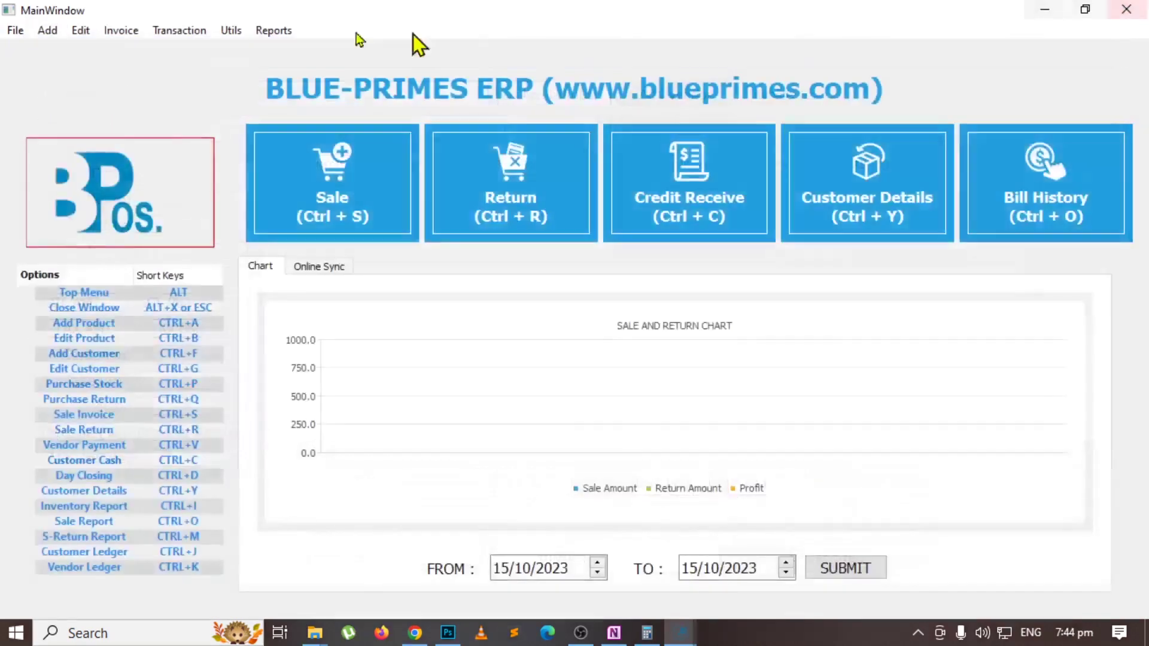
Open the inventory report, examine the stock entry for shan biryani 100g and close the report.
click(263, 28)
mouse_move(431, 191)
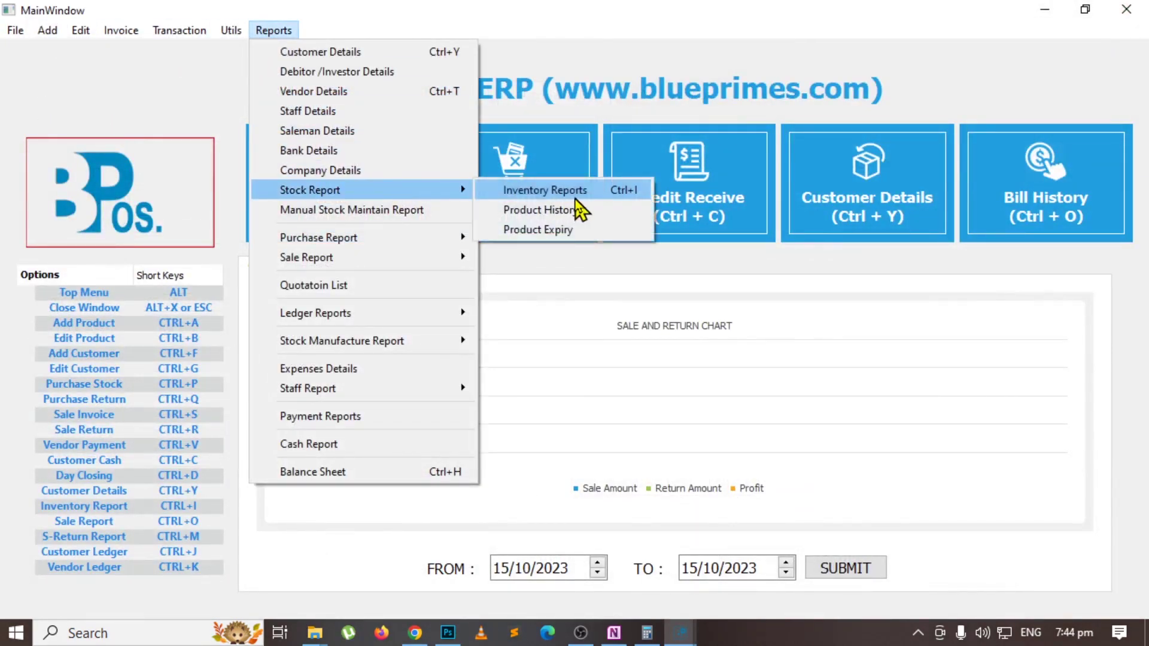
click(575, 192)
click(474, 227)
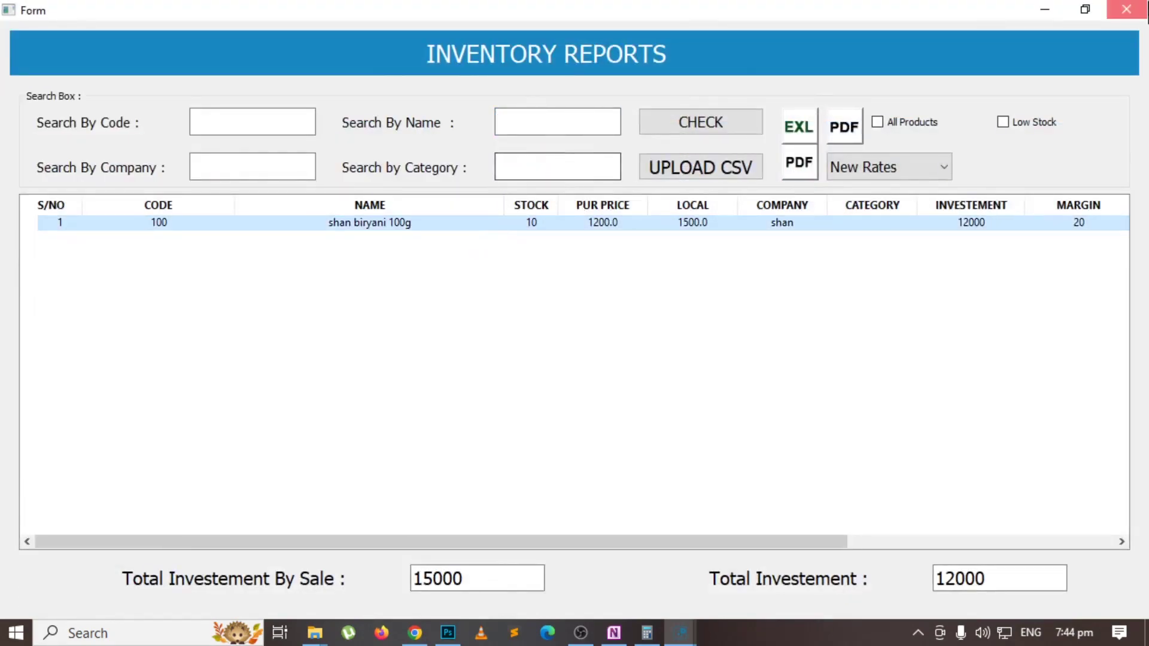
click(1127, 9)
Open the purchase report to review the recorded purchase bills.
click(274, 30)
mouse_move(353, 248)
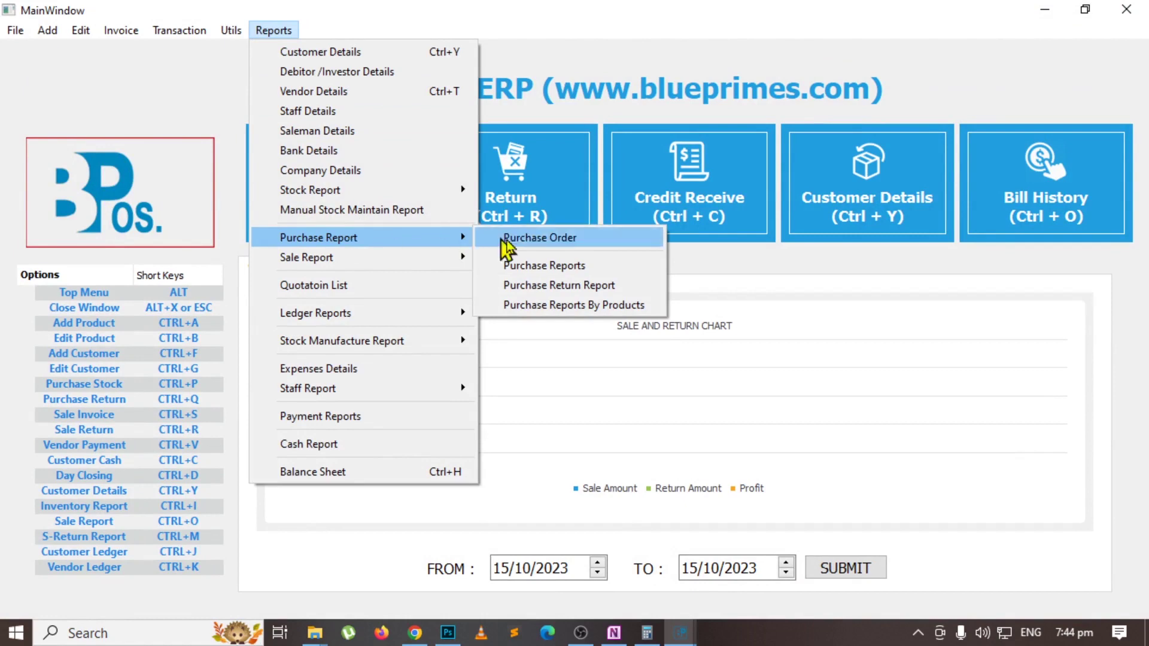
click(574, 267)
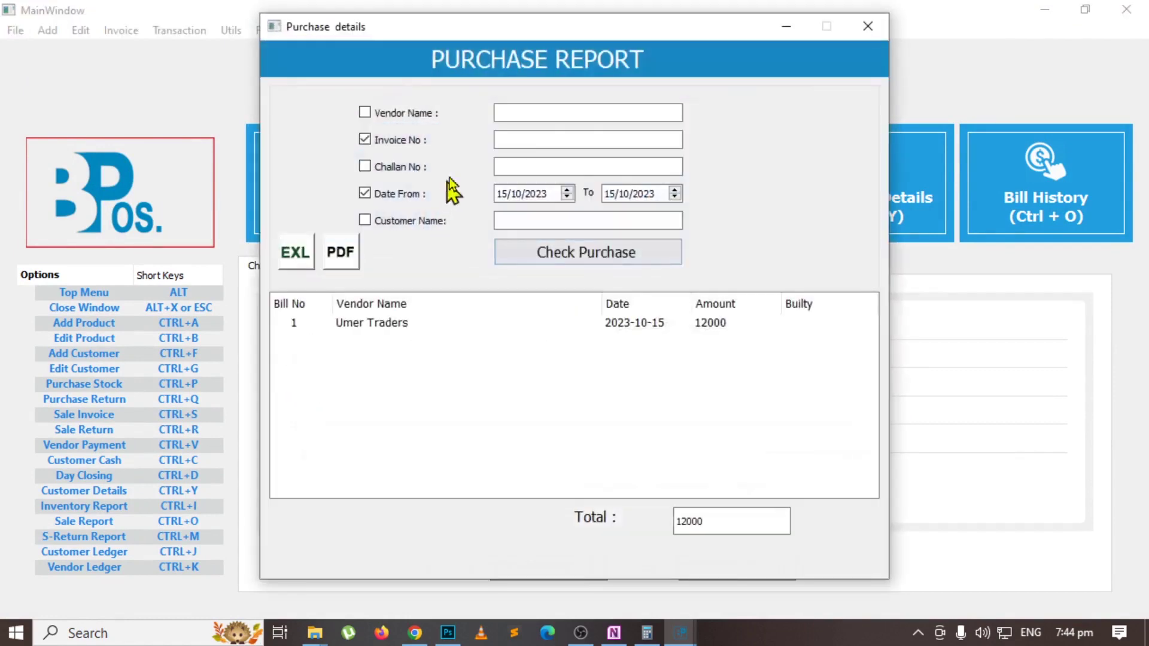
Open the Umer Traders purchase bill from the report for modification and set the shan biryani 100g quantity to 20.
double_click(412, 328)
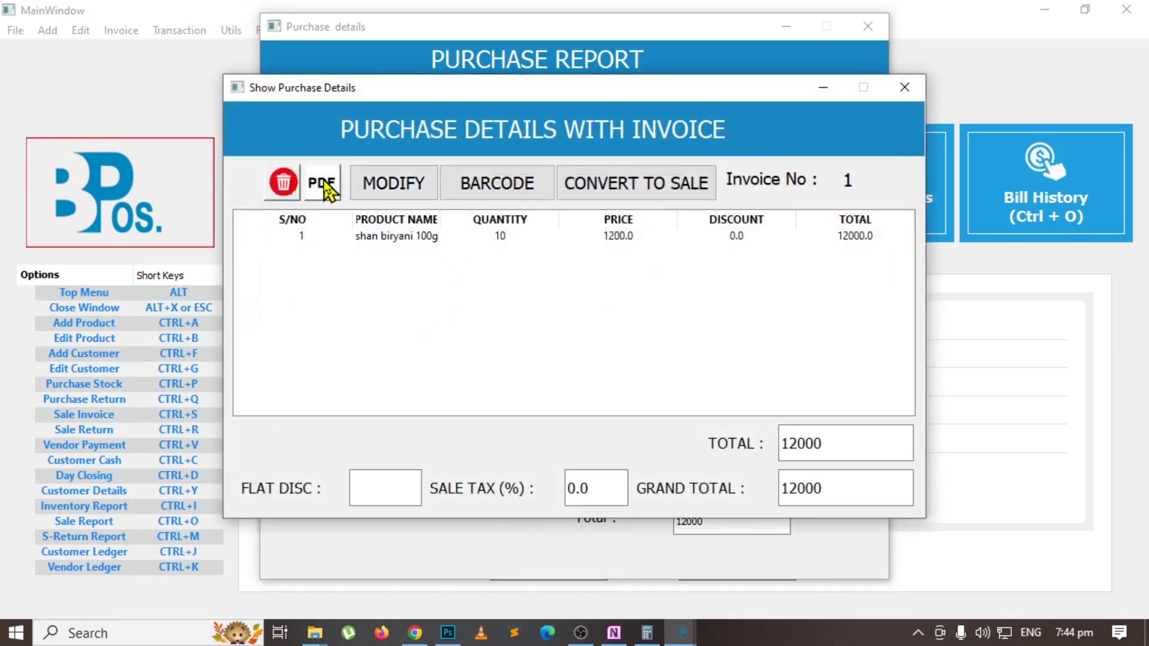
click(425, 190)
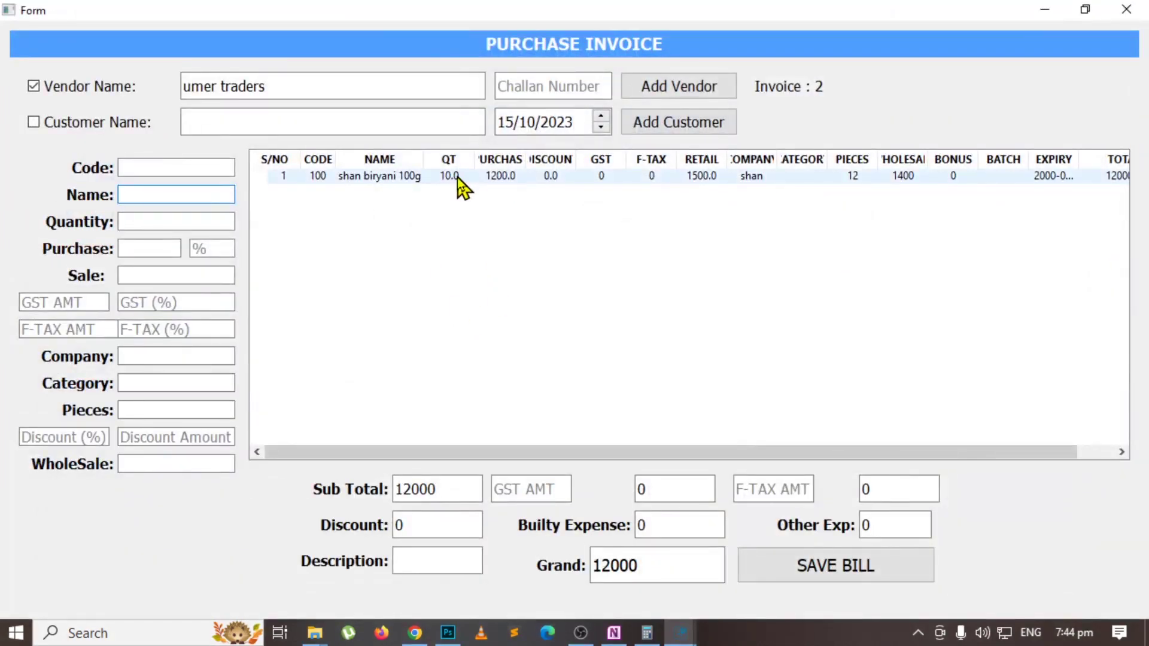
double_click(462, 188)
text(10)
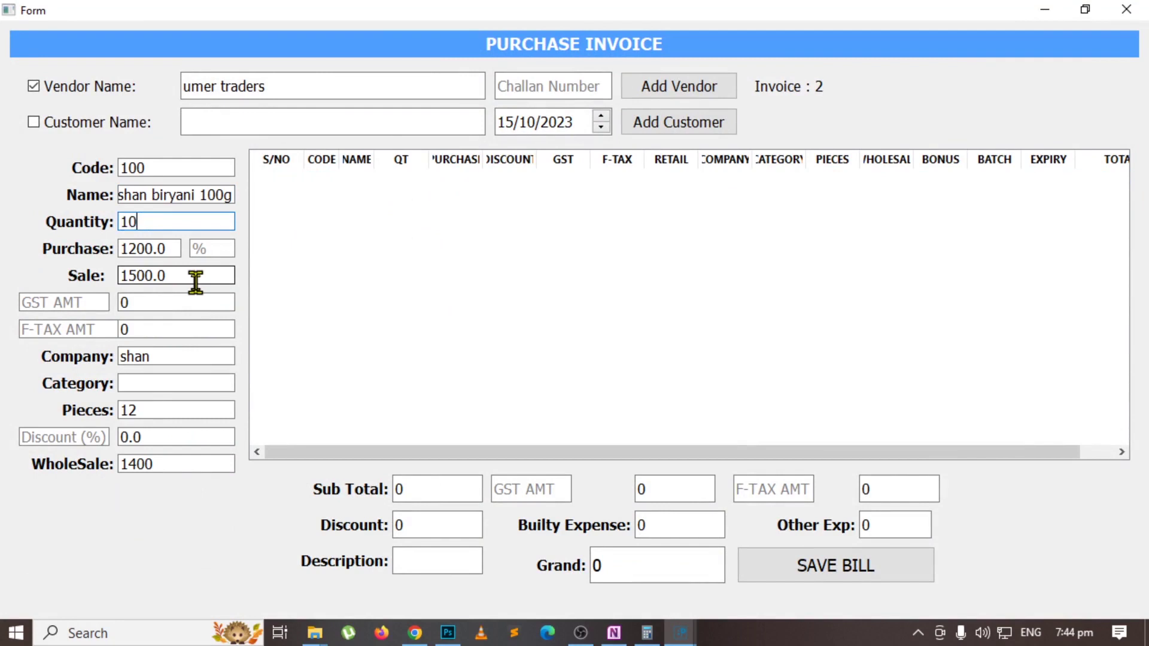
key(BackSpace)
key(BackSpace)
text(20)
Accept the product's remaining filled-in values and add the edited line back to the purchase invoice.
key(Return)
key(Return)
key(Return)
key(Return)
key(Return)
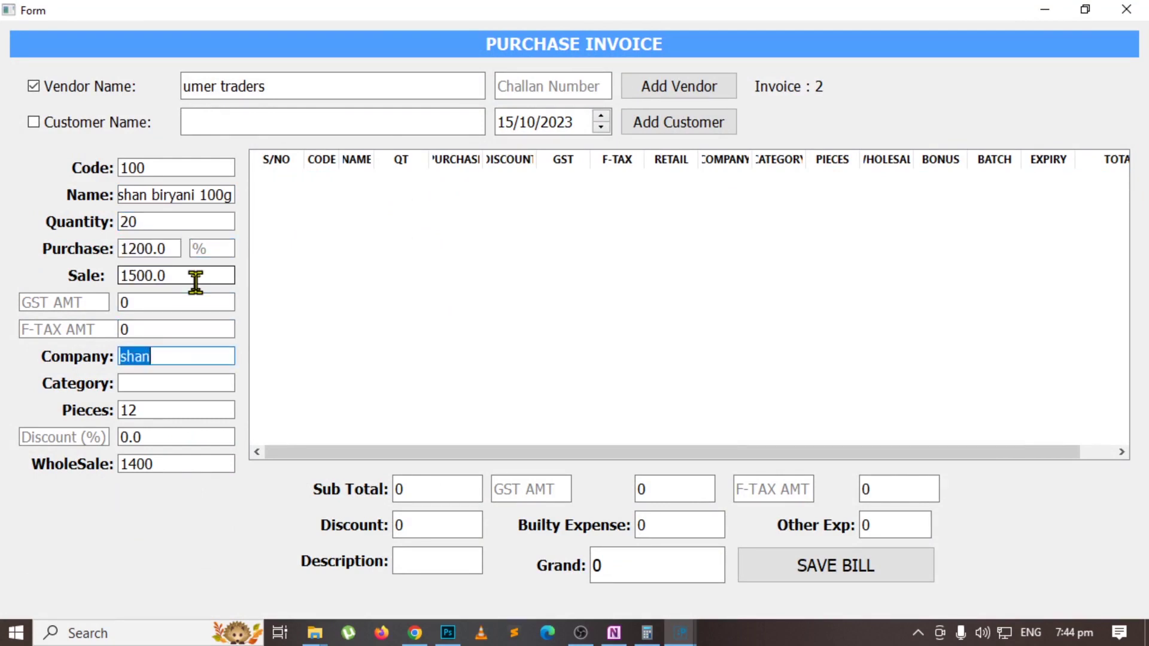
key(Return)
key(Return)
key(Return)
key(Return)
key(Return)
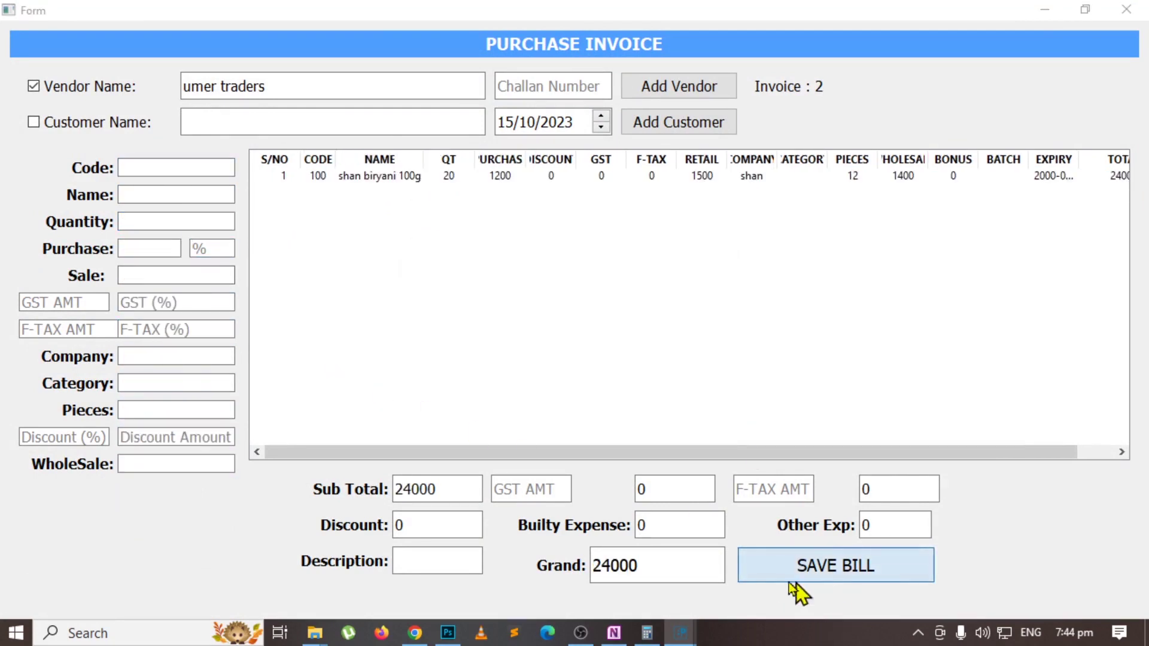
Save the modified purchase bill, accept the confirmation and close the purchase details and purchase report windows.
click(791, 578)
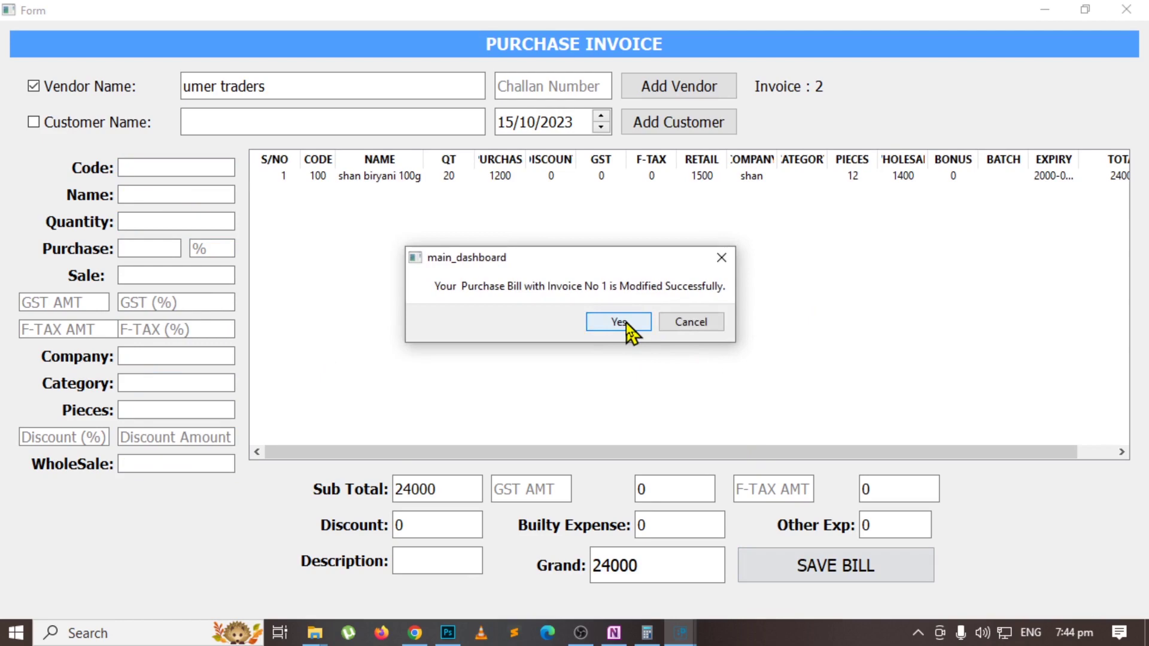
click(619, 322)
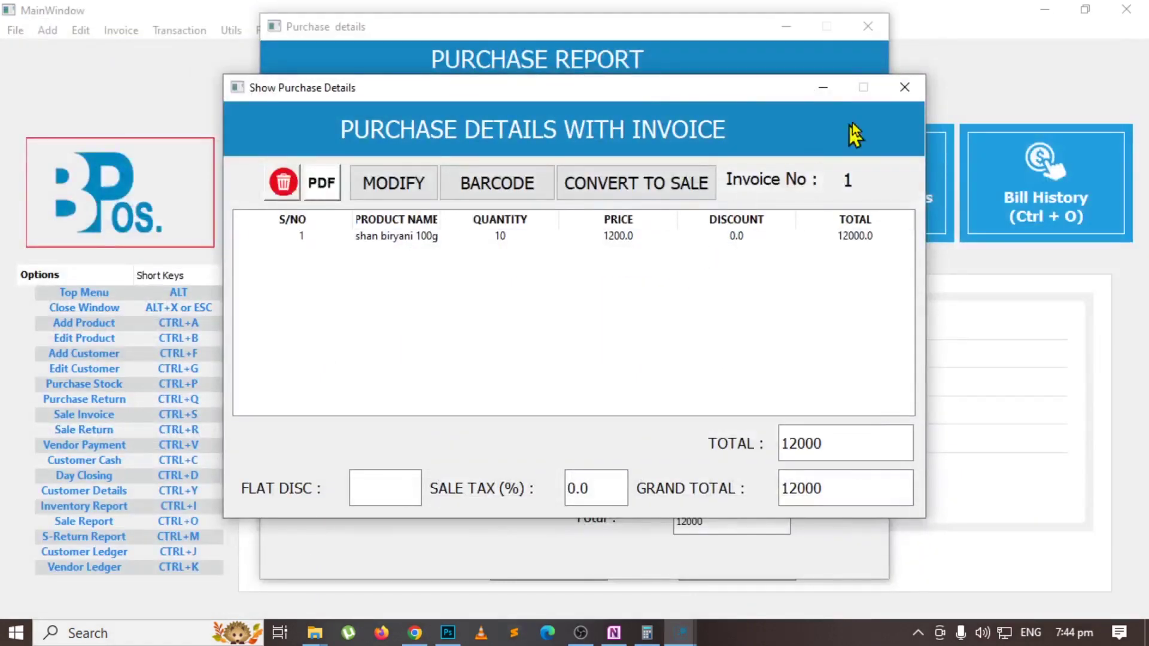
click(905, 87)
click(868, 26)
Switch to OneNote and highlight the Purchase and Modify sub-items of the outline in green.
key(alt+Tab)
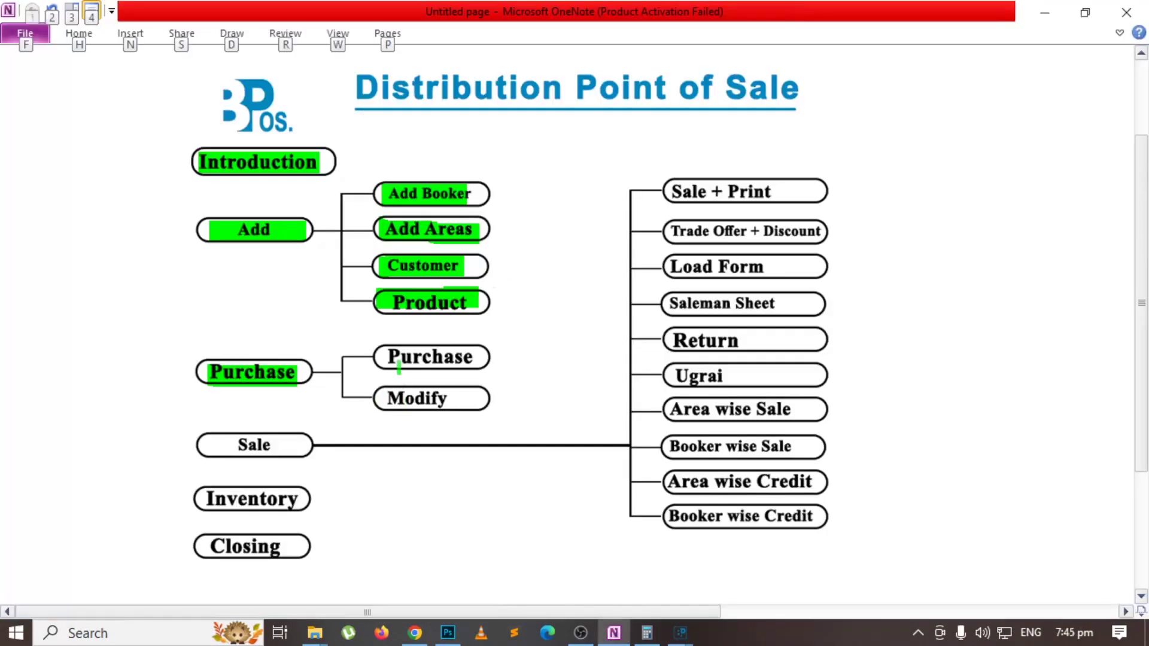
drag(388, 357, 460, 357)
drag(386, 398, 479, 398)
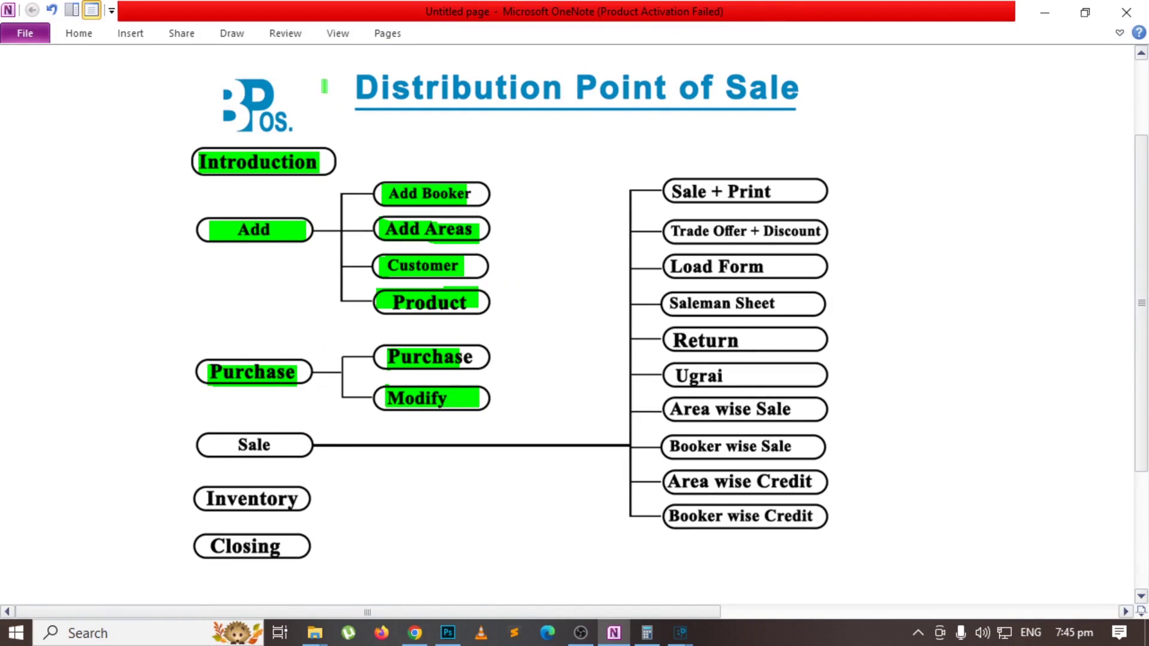
Highlight the Sale and Sale + Print items of the outline with the magenta highlighter.
click(235, 34)
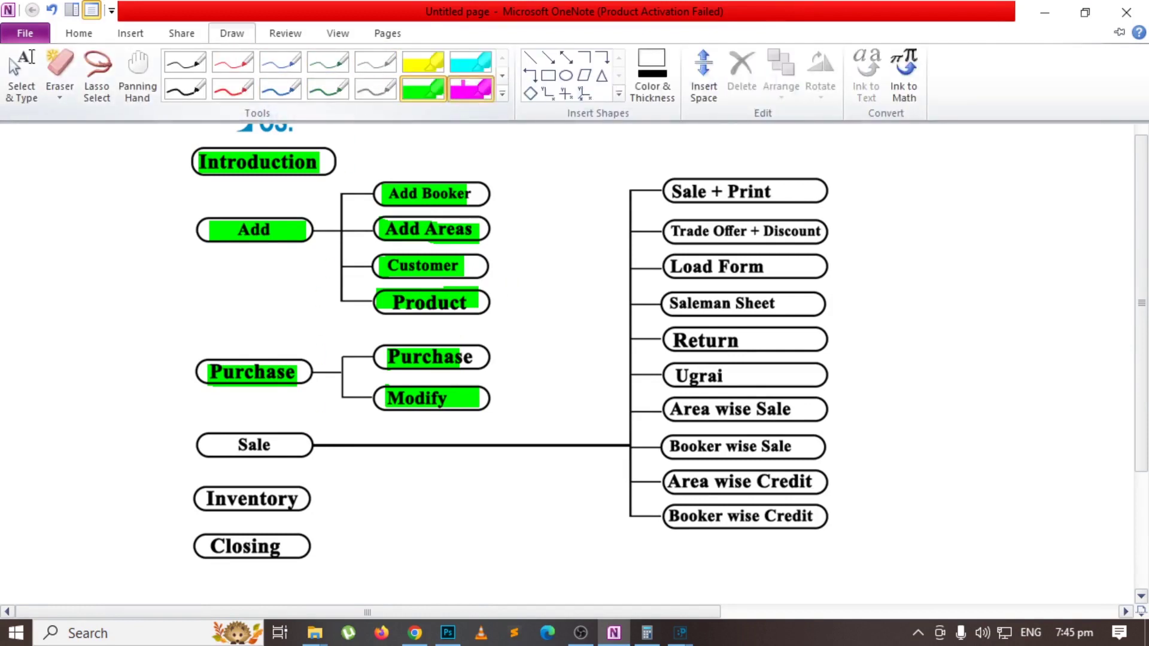
click(471, 89)
drag(204, 445, 312, 445)
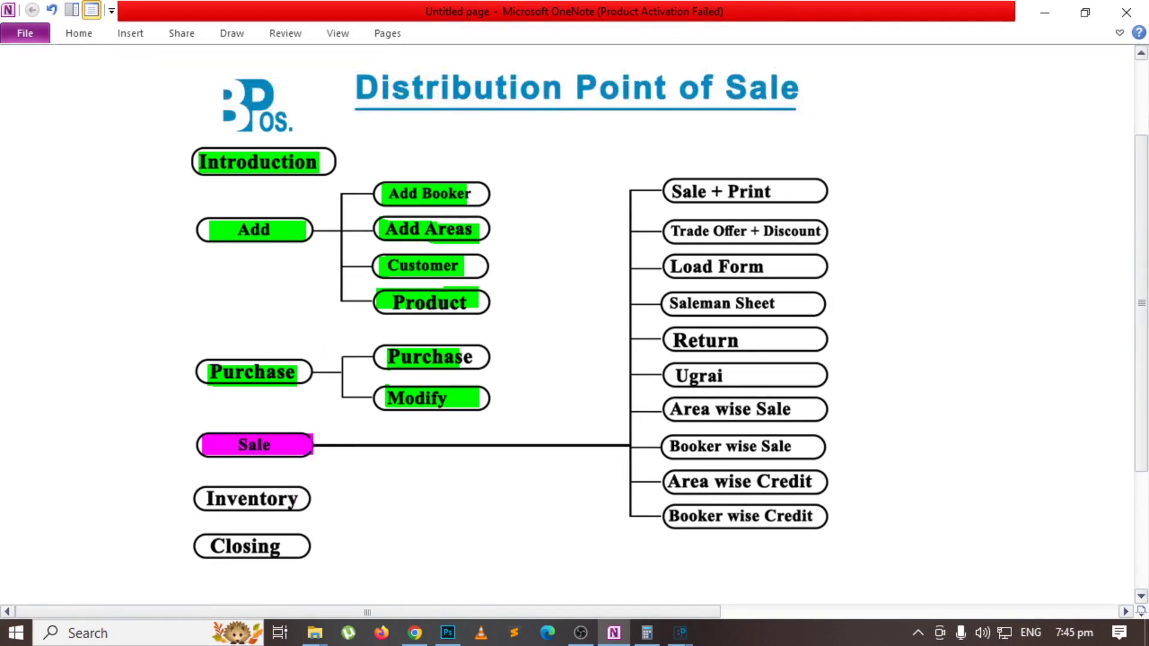
key(alt+Tab)
key(alt+Tab)
drag(670, 193, 775, 193)
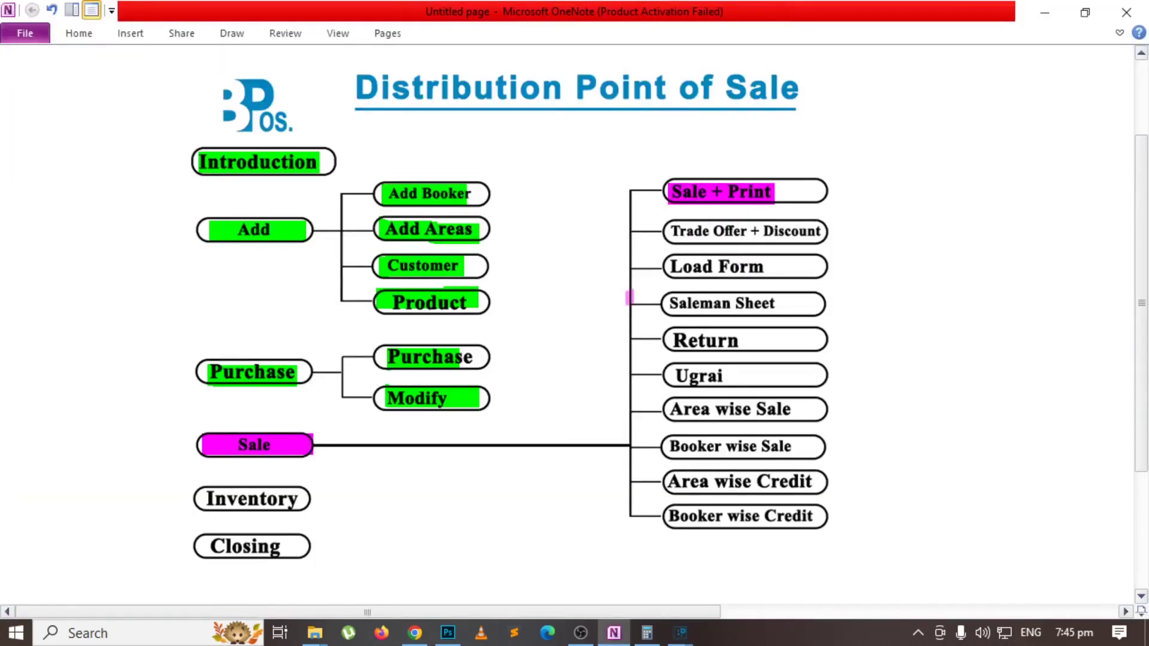
Switch back to the BLUE-PRIMES ERP point of sale, open a new sale invoice and set its area to city 1.
key(alt+Tab)
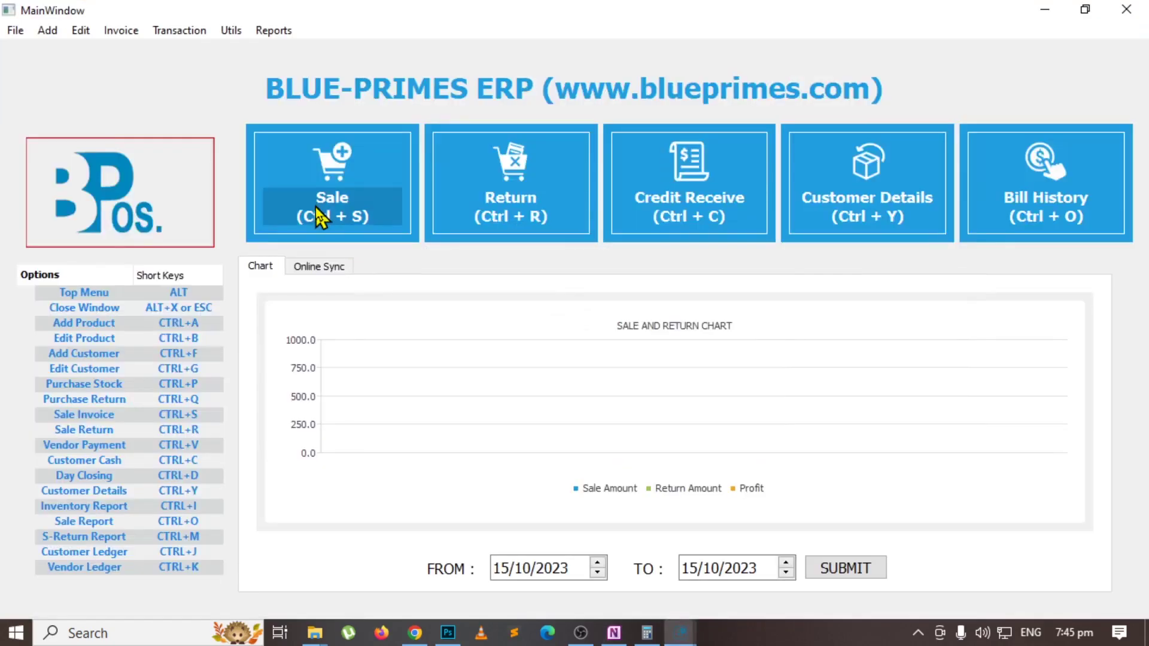
click(315, 207)
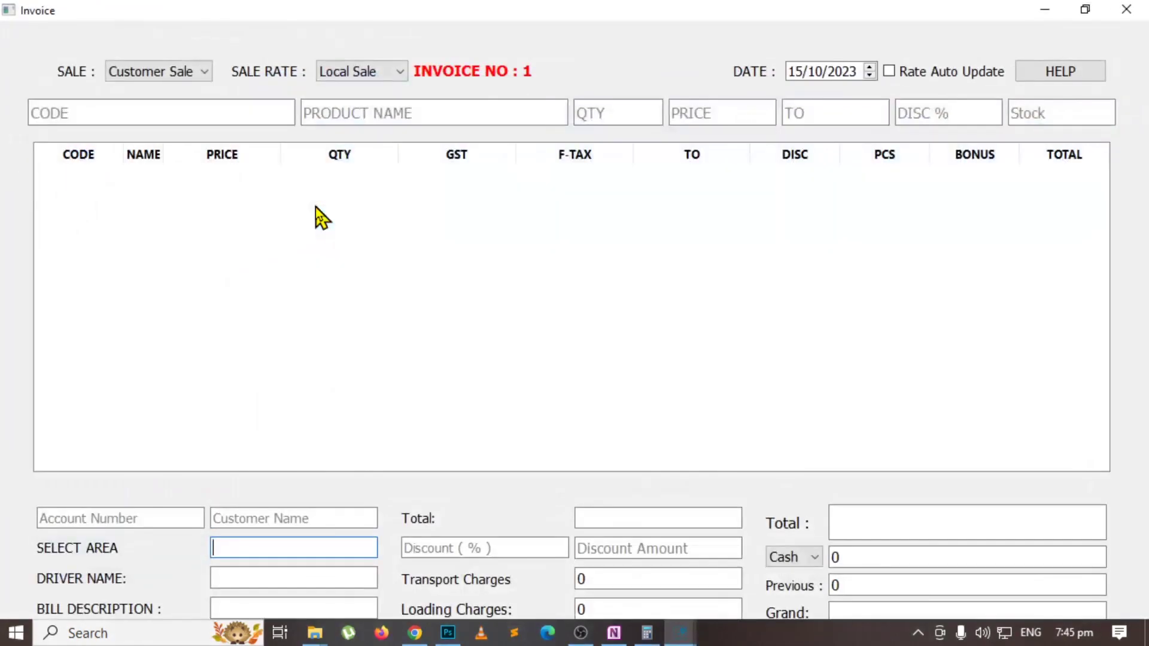
key(ctrl+s)
text(ci)
key(Return)
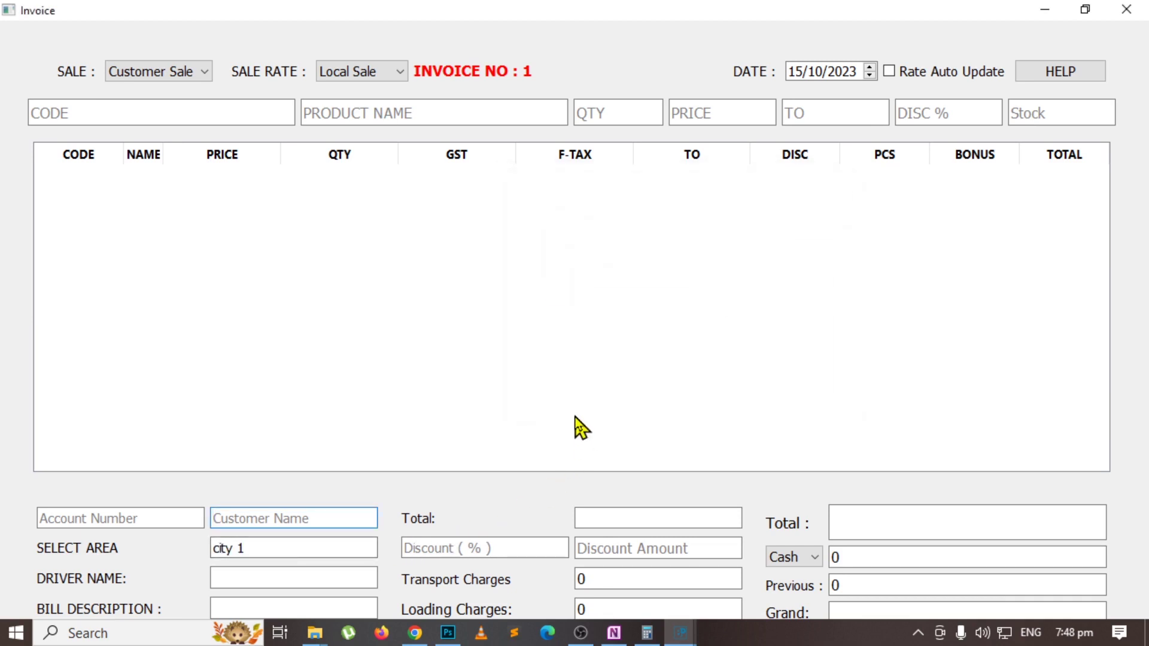
Search customers starting with h, choose hamza trader for the invoice and leave the driver name blank.
text(h)
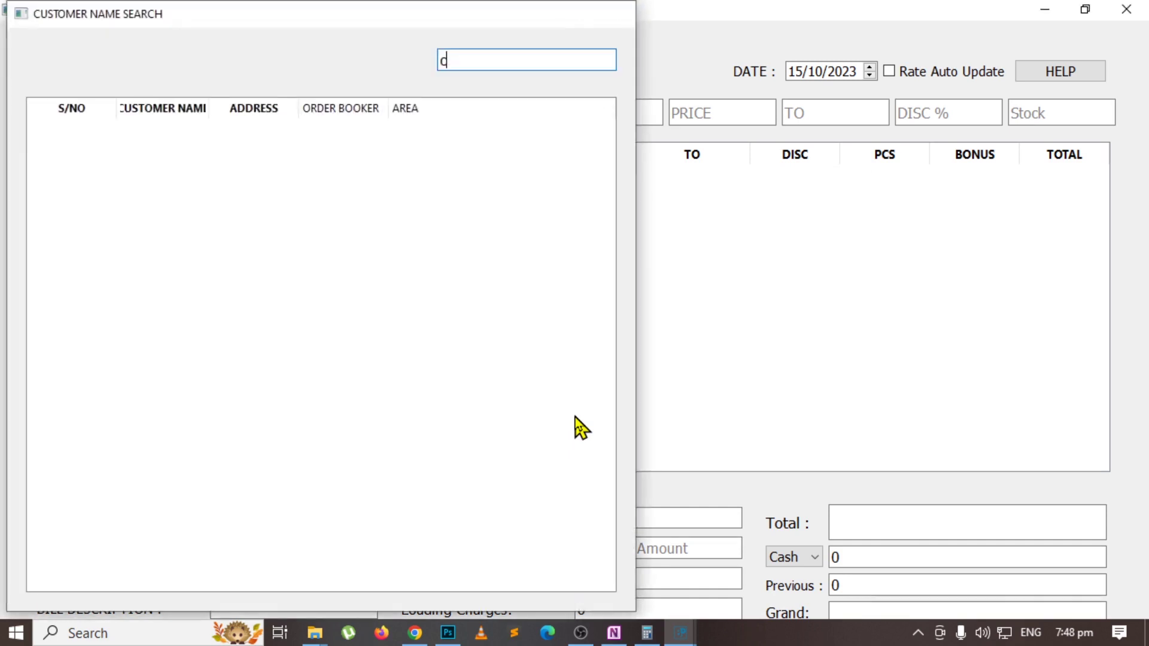
key(Down)
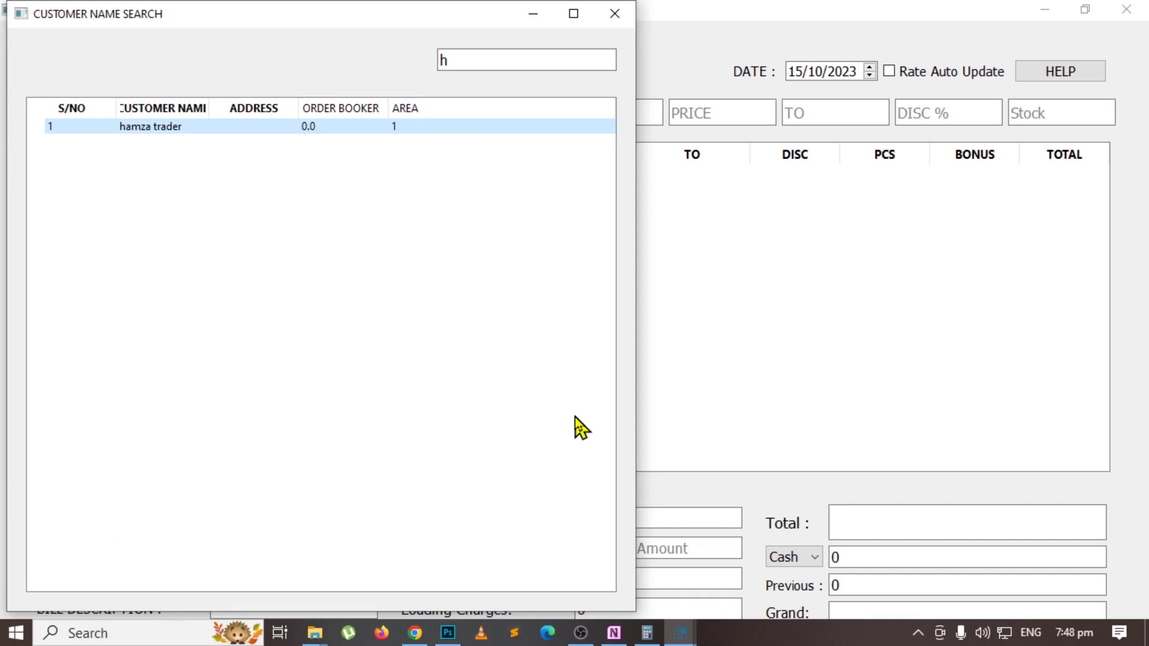
key(Return)
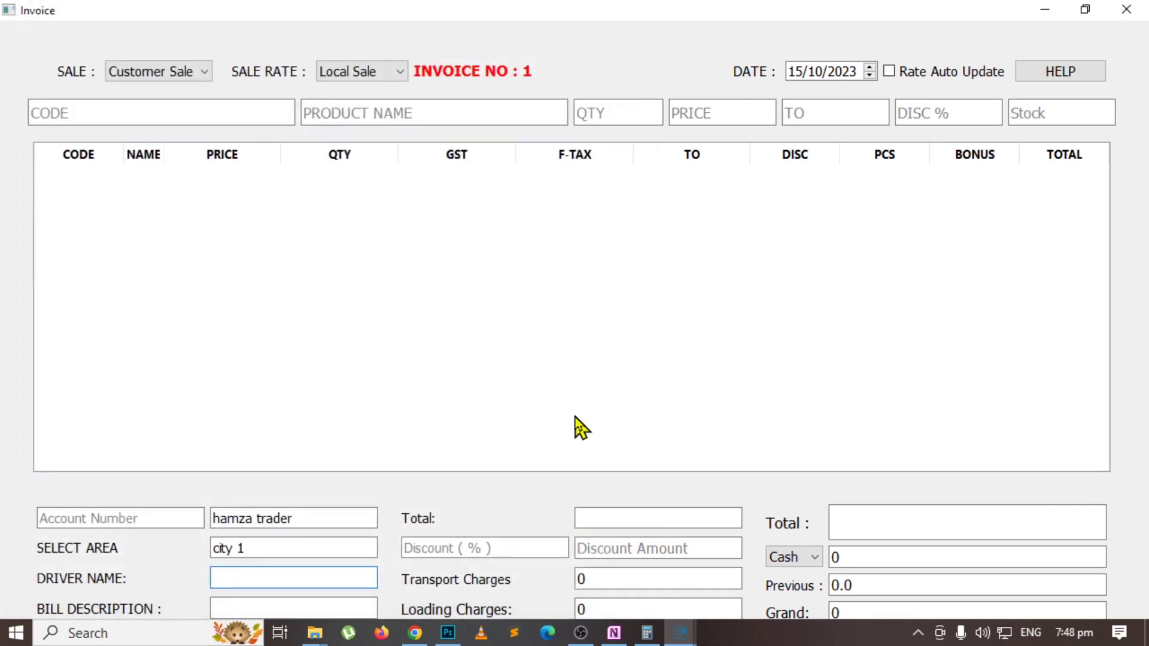
key(Return)
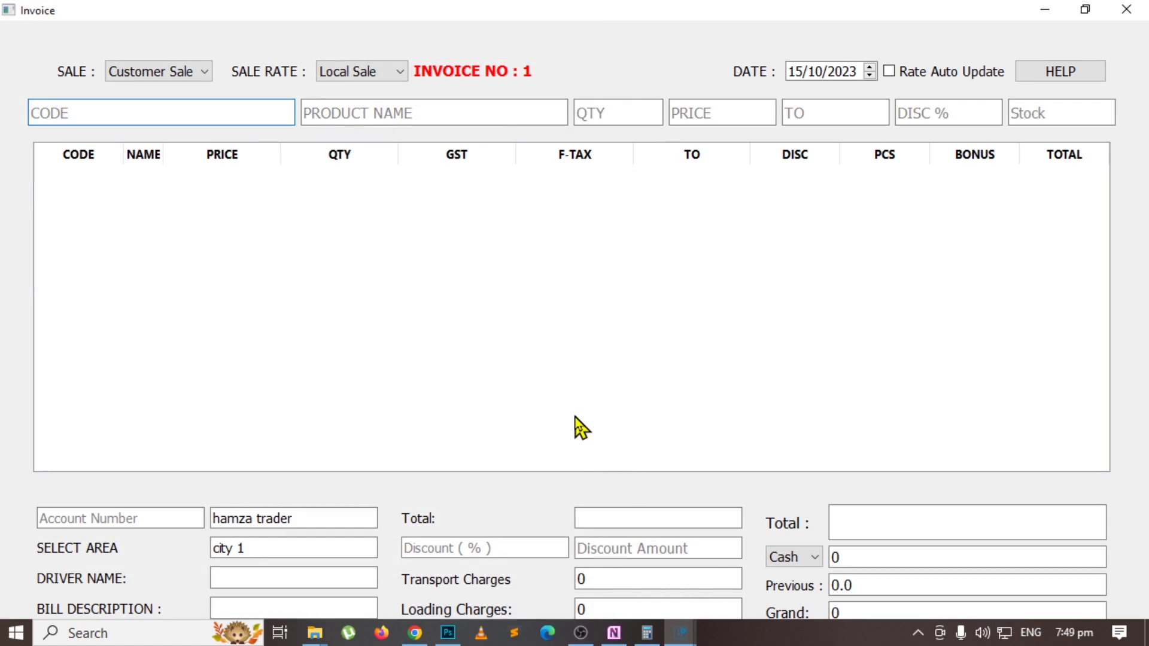
Fill in the invoice's product entry by looking up product code 100.
text(100)
key(Return)
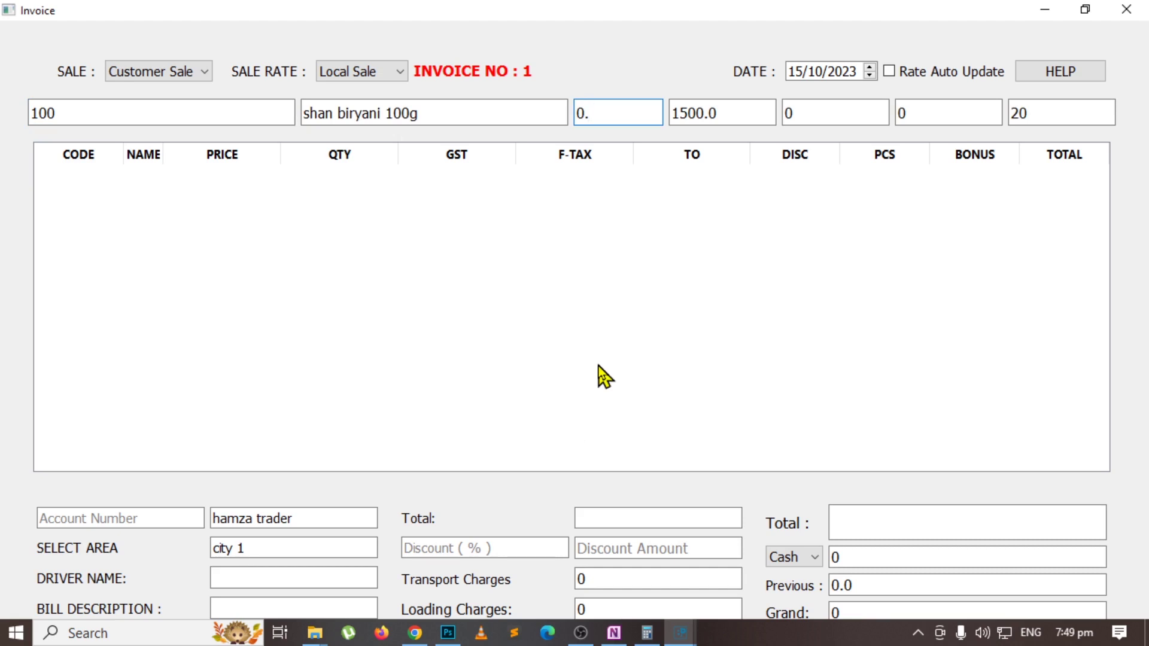
key(BackSpace)
key(BackSpace)
click(110, 106)
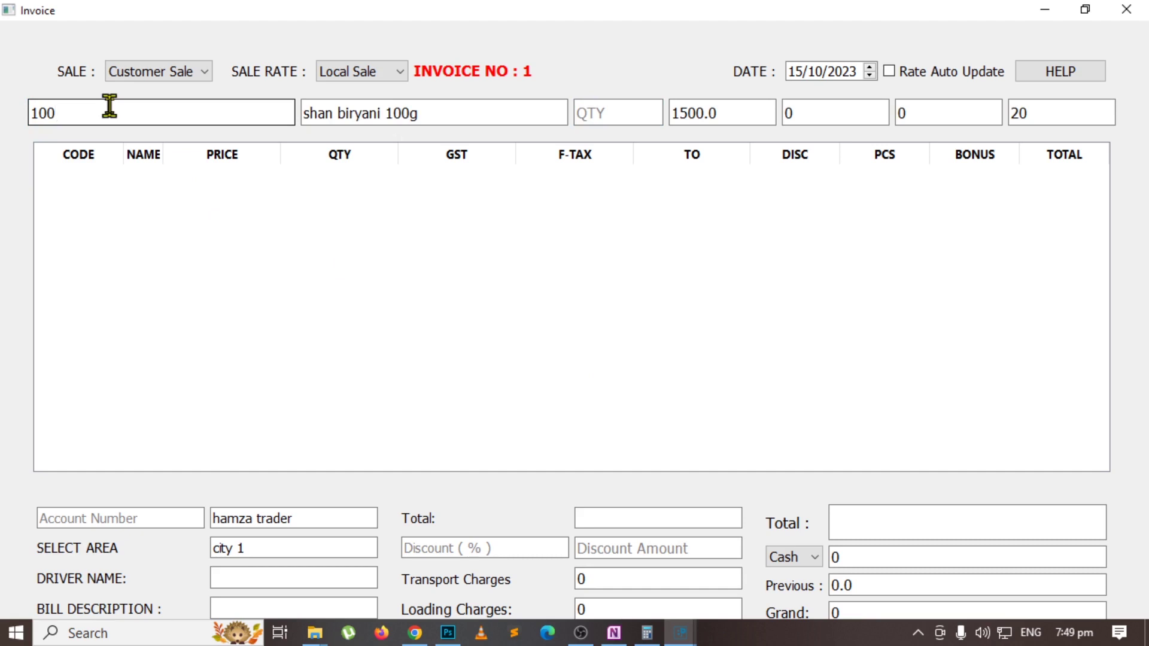
key(Return)
click(397, 113)
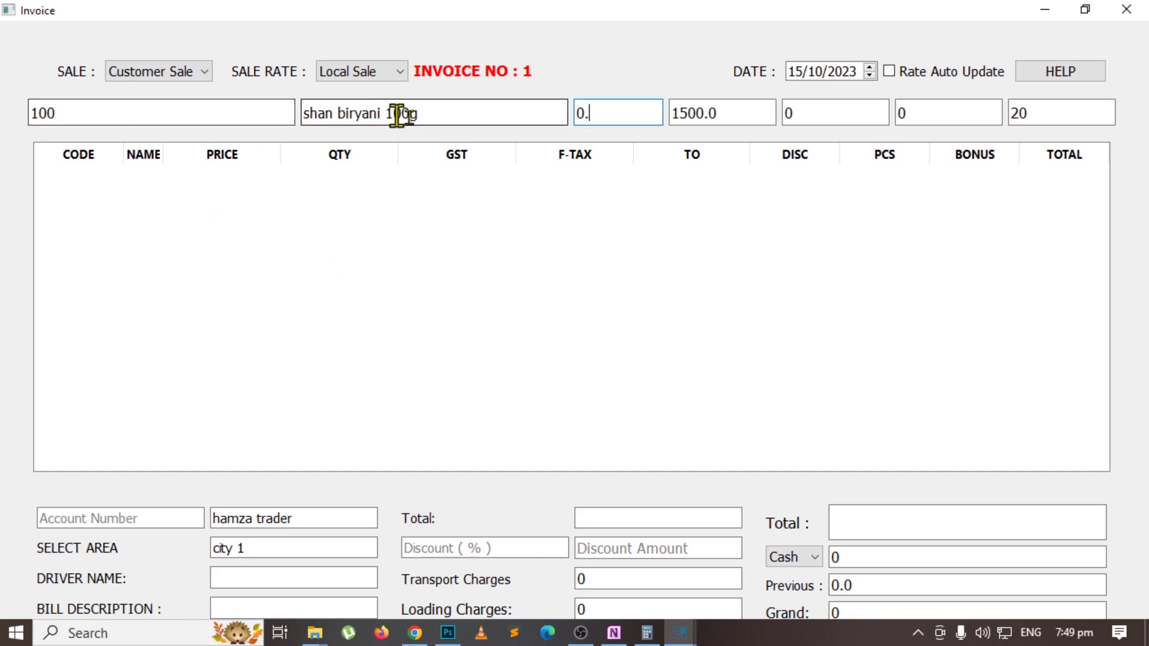
Clear the product name, search the products for "sha" and choose Shan Biryani 100G.
drag(557, 113, 257, 113)
key(BackSpace)
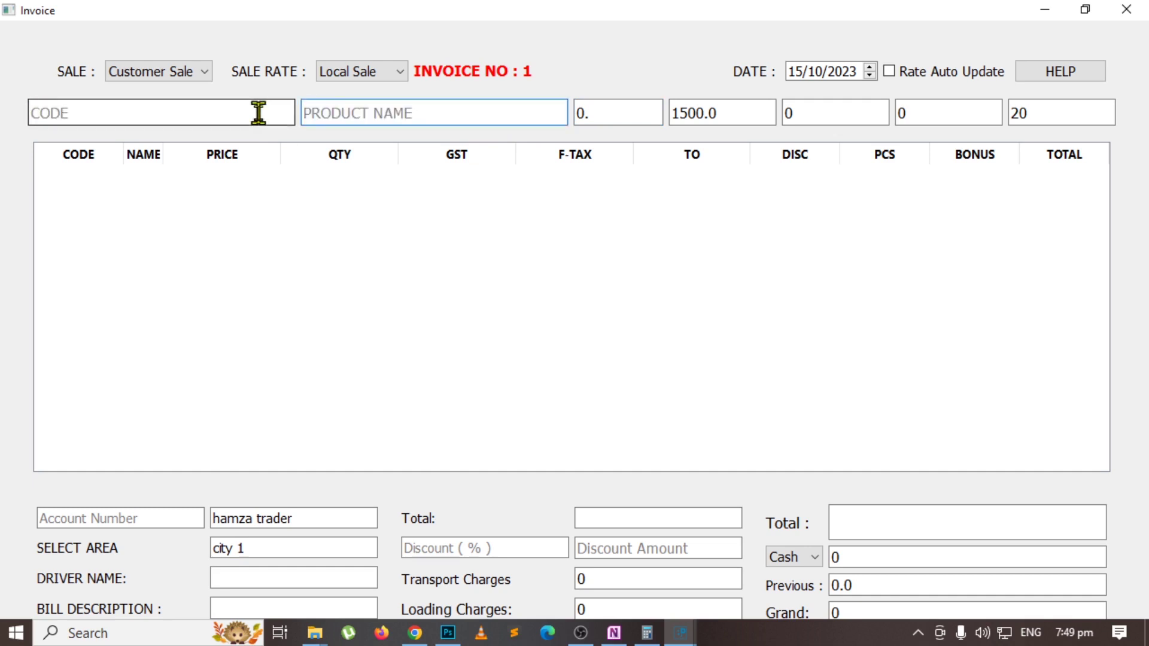
text(sha)
click(264, 125)
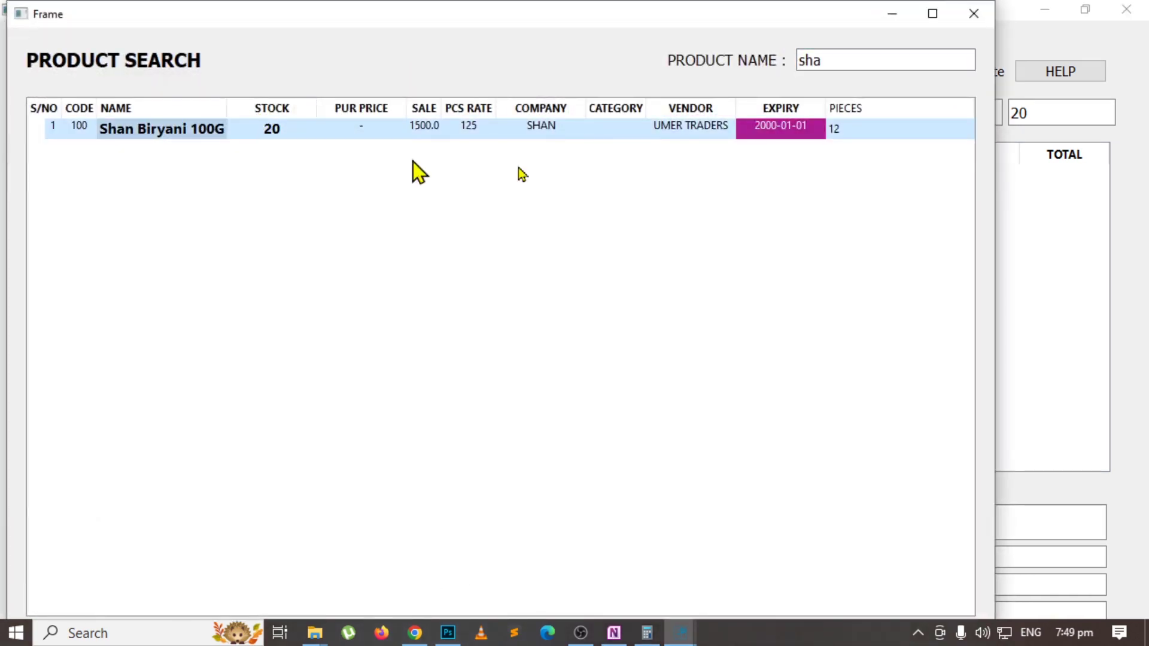
key(Return)
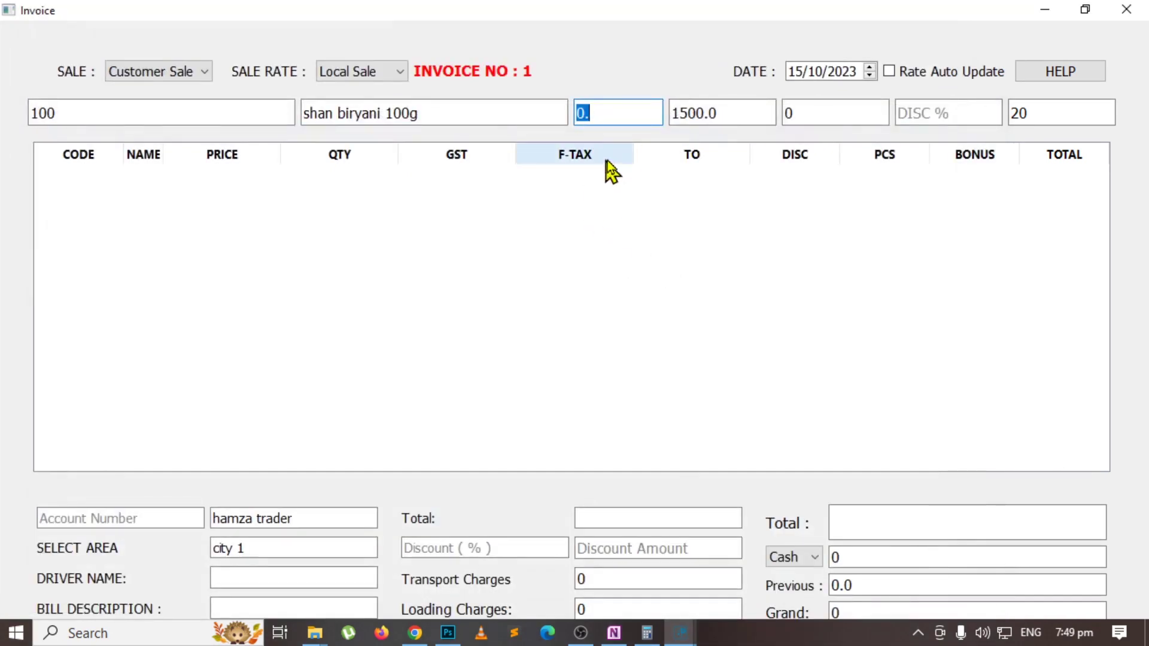
Try quantity entries such as 1, .2 and 2.3 to demonstrate the cotton-and-units format.
mouse_move(618, 109)
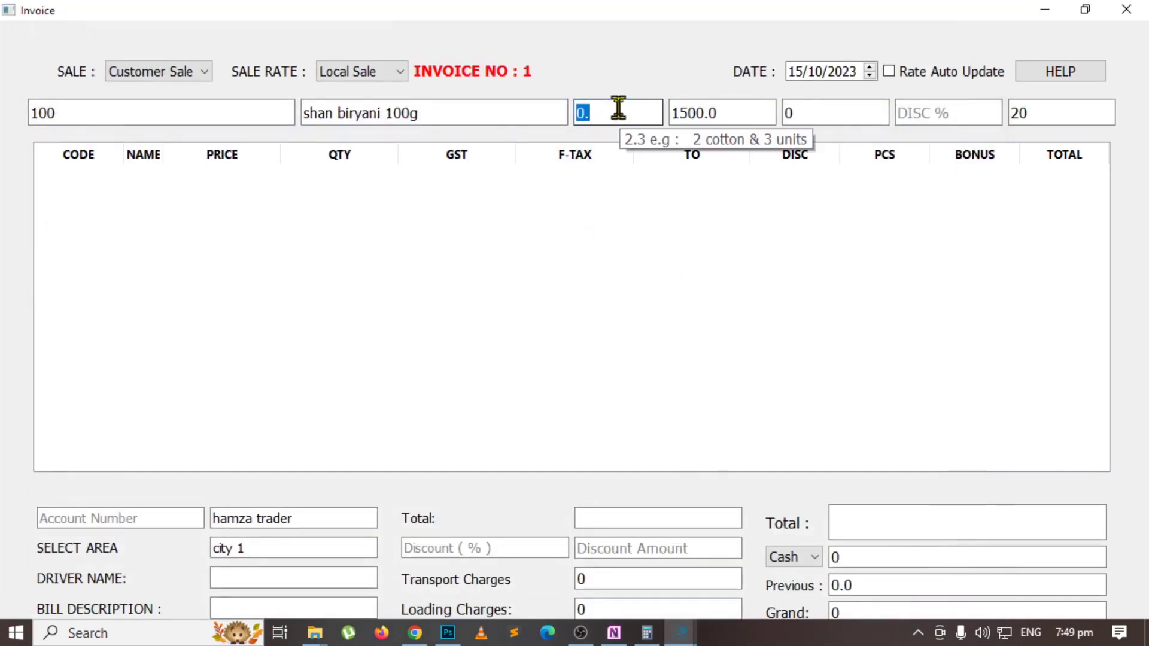
text(1)
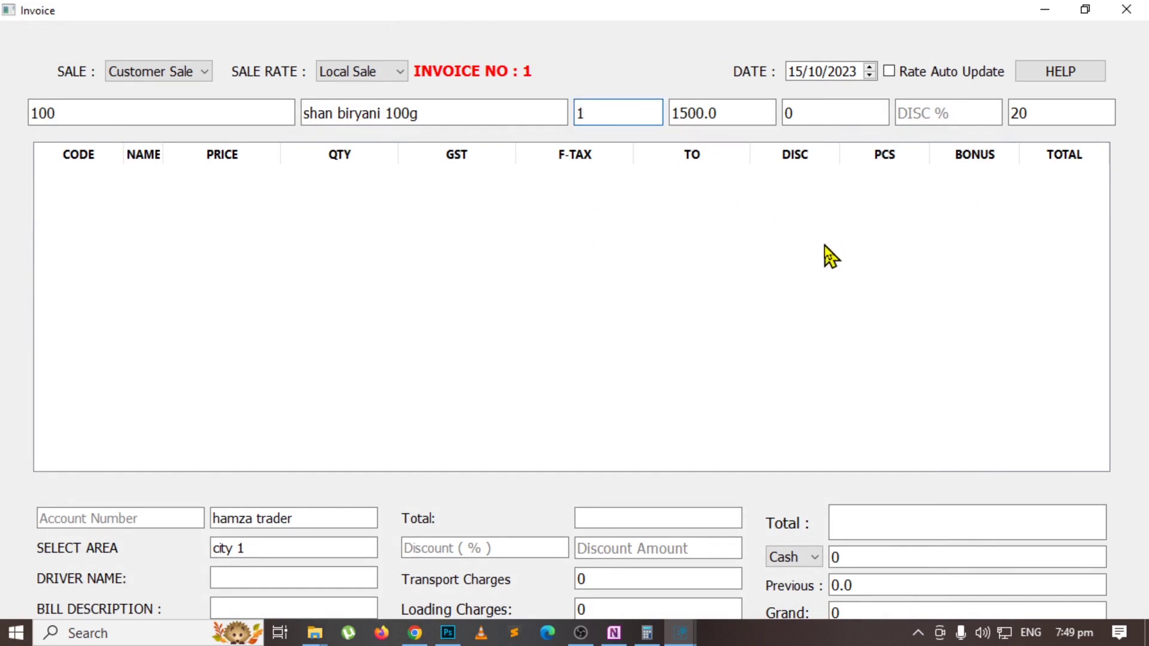
key(BackSpace)
text(.2)
key(BackSpace)
key(BackSpace)
text(2)
key(BackSpace)
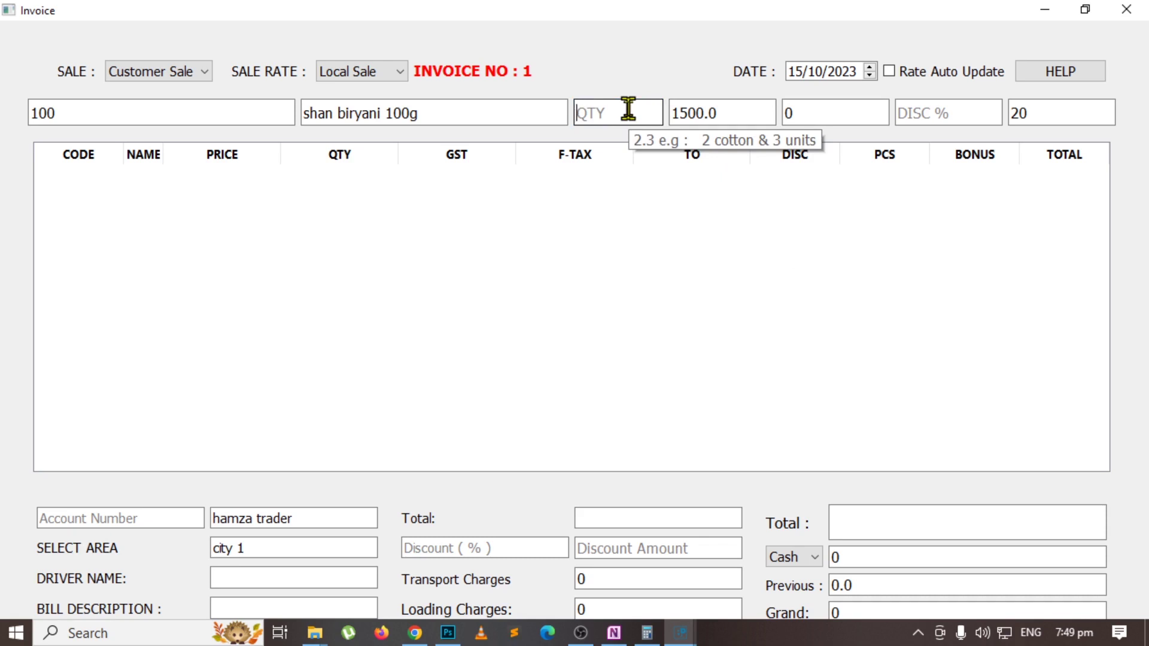
text(2.3)
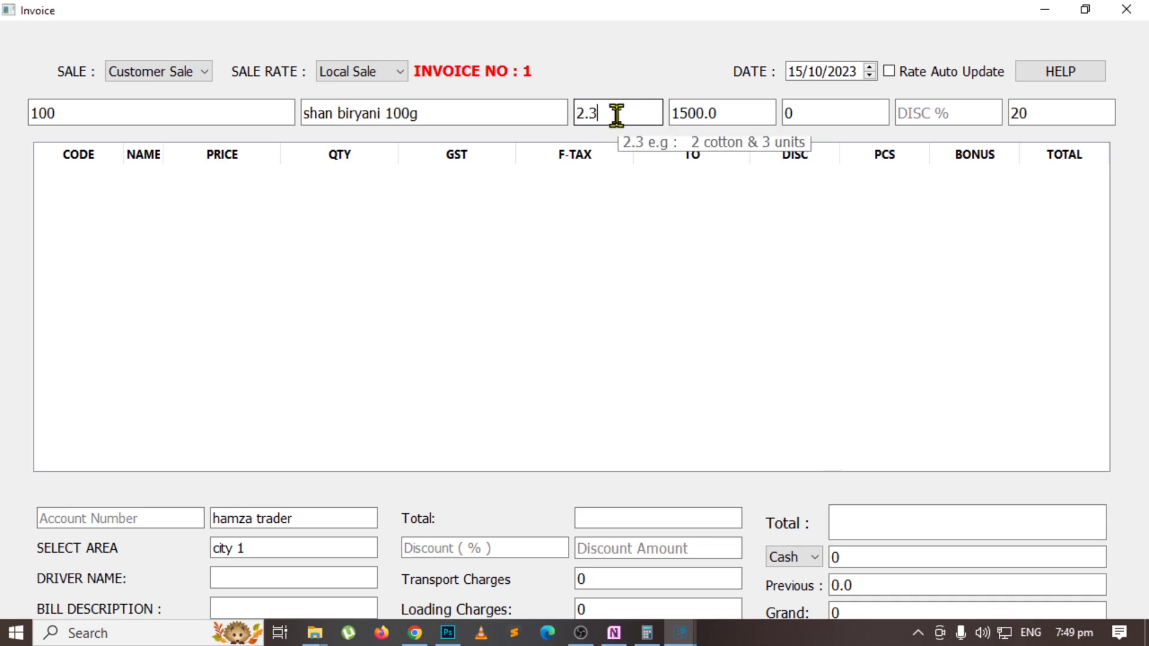
drag(617, 115, 498, 116)
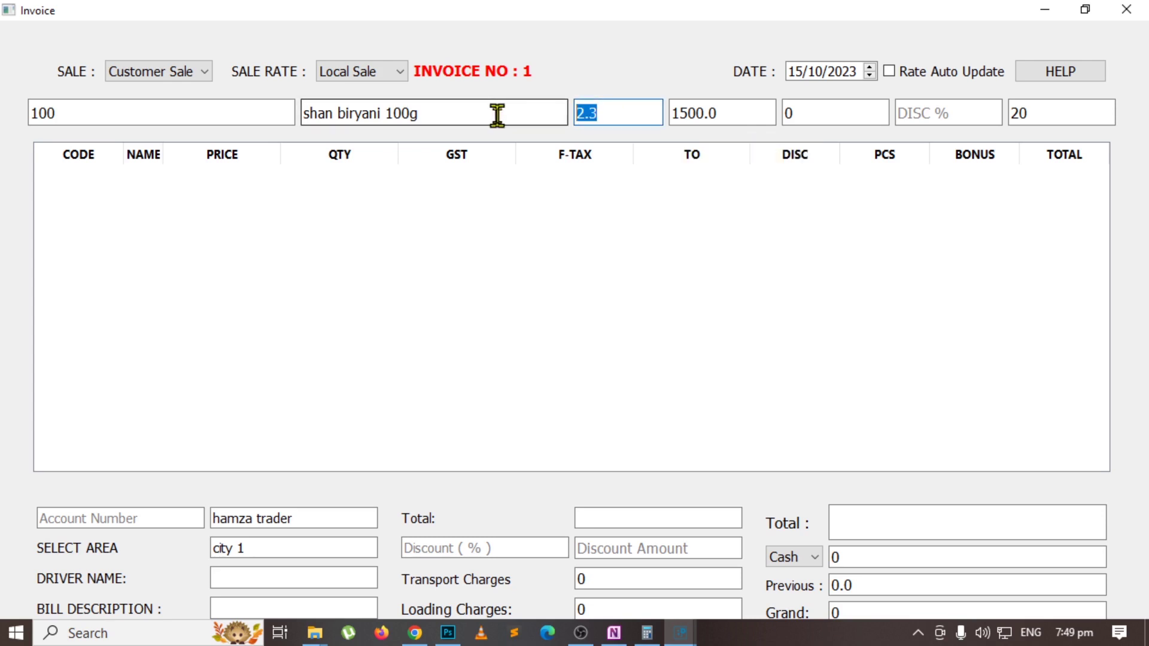
Set the product's quantity to 1, accept its price without trade offer or discount and add it to the sale invoice.
text(2)
key(BackSpace)
text(1)
key(Return)
key(Return)
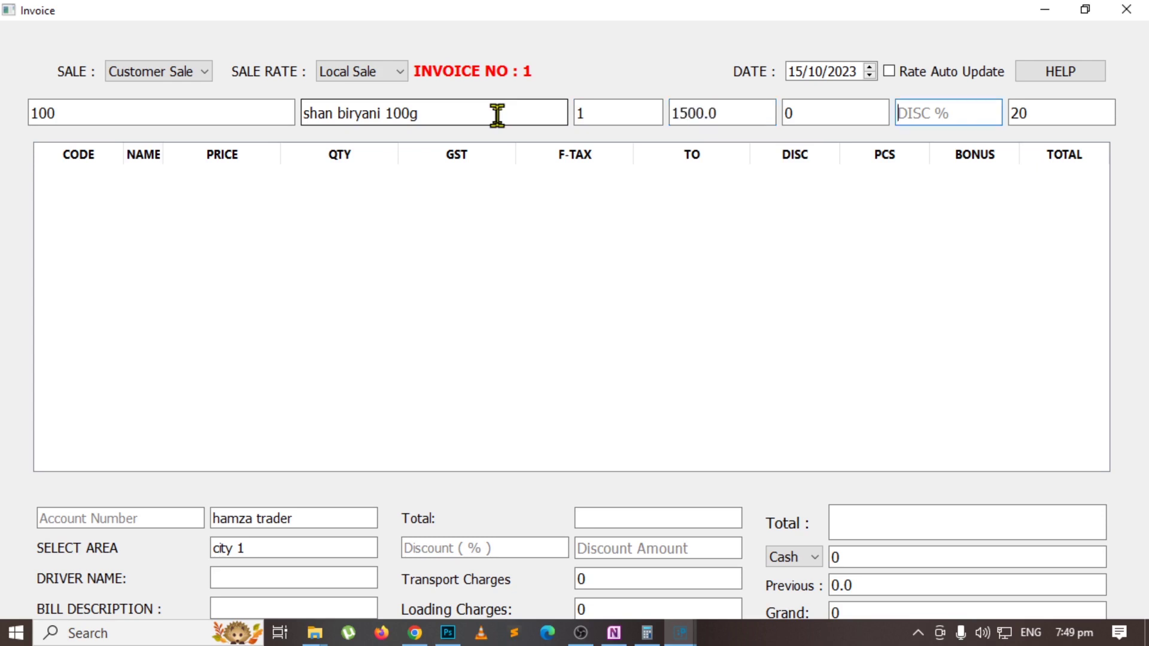
key(Return)
Point out the line's trade offer and discount fields and give the whole invoice a 3 % discount.
click(821, 113)
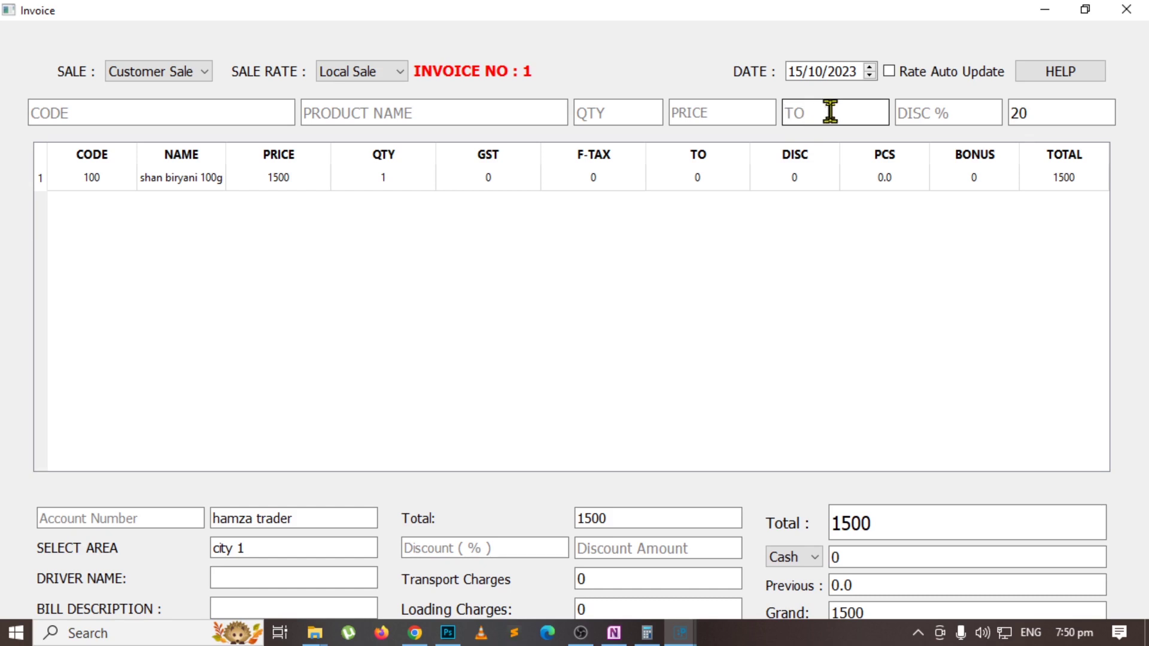
click(942, 114)
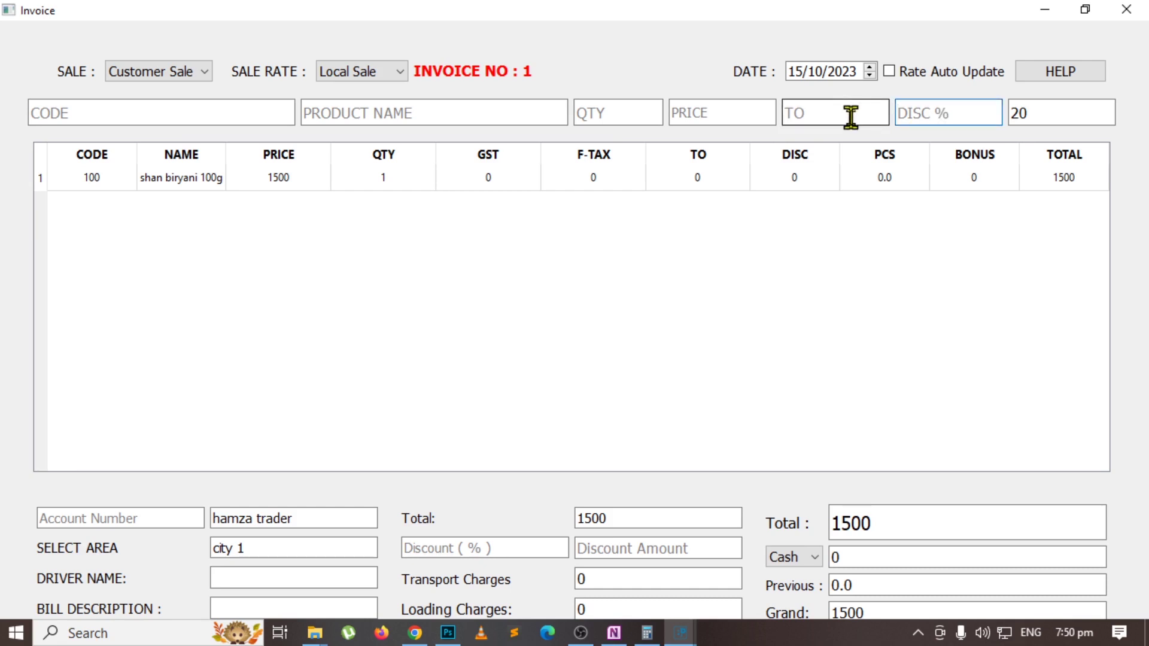
click(513, 550)
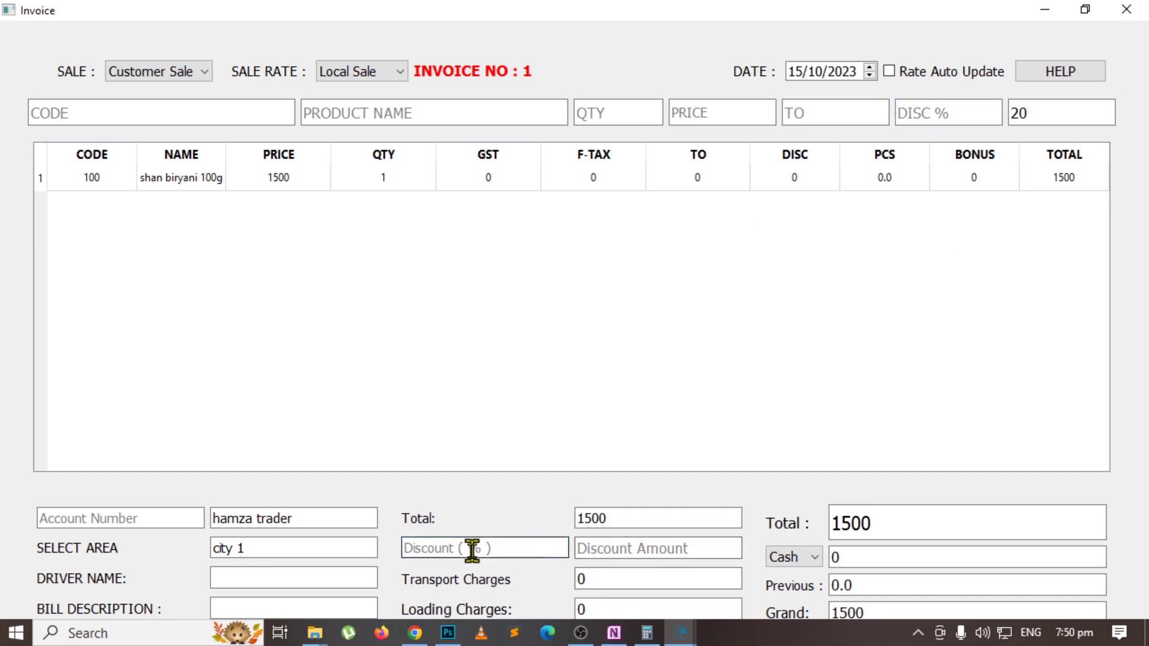
text(3)
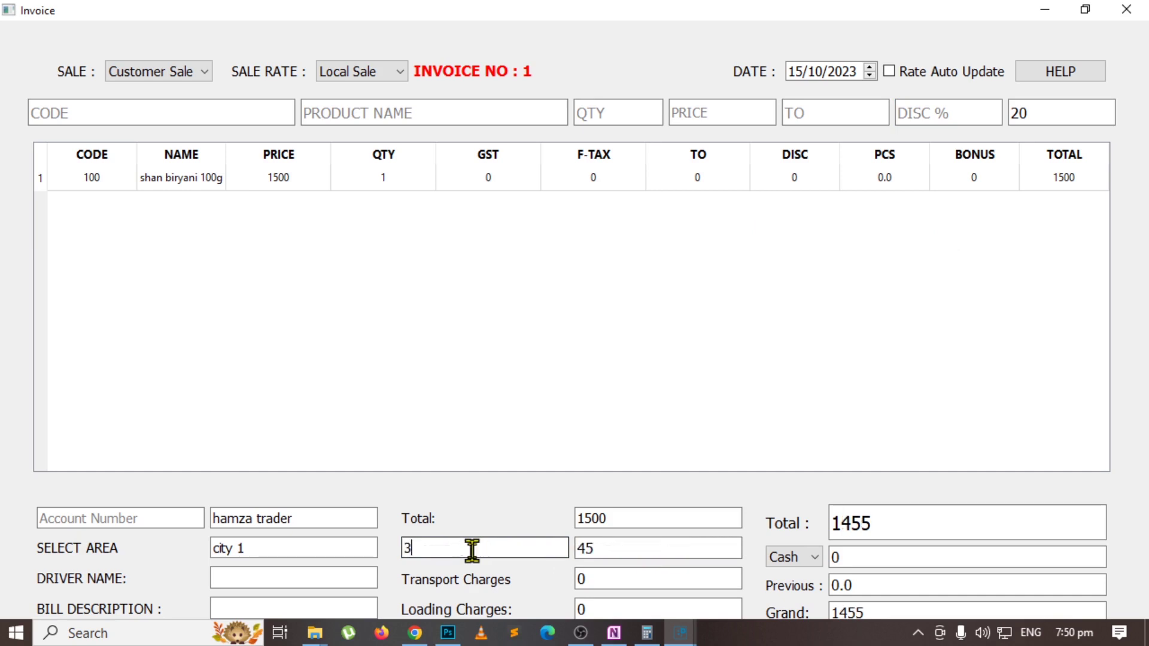
Replace the invoice's percentage discount with a discount amount of 30 and point out the total.
key(BackSpace)
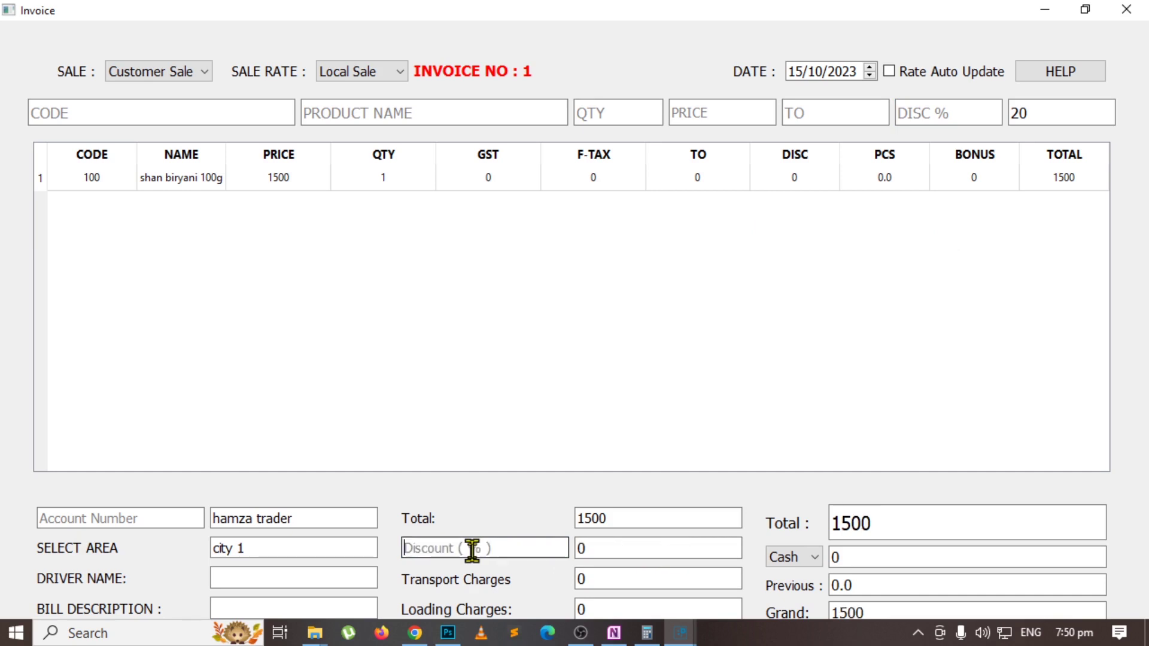
key(Tab)
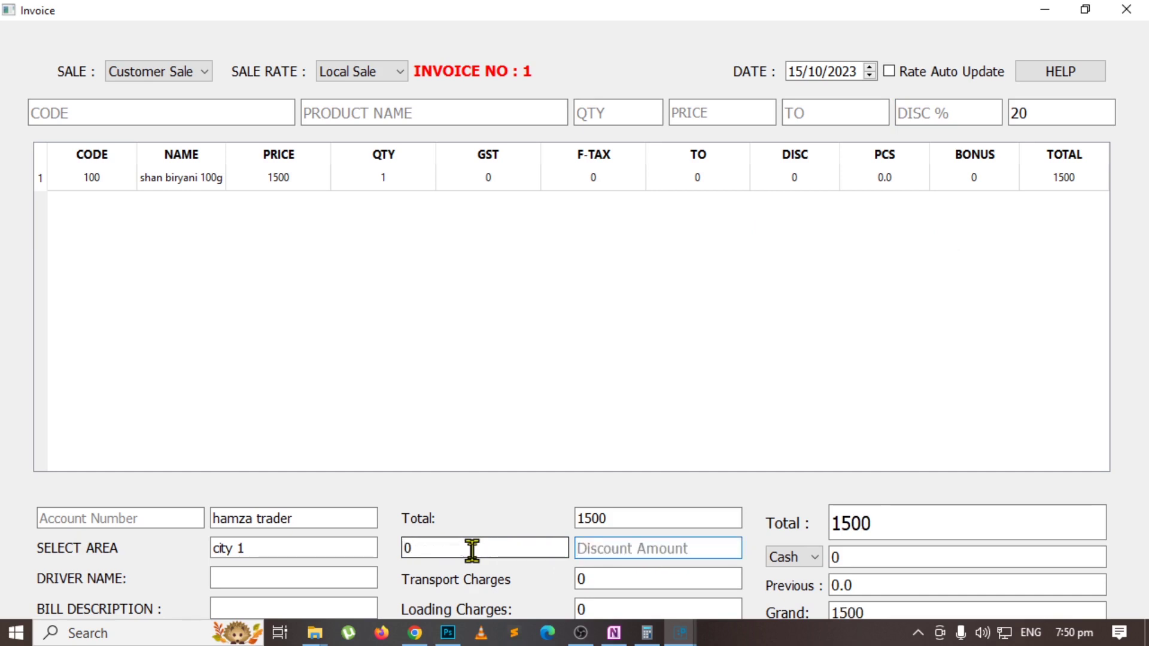
text(30)
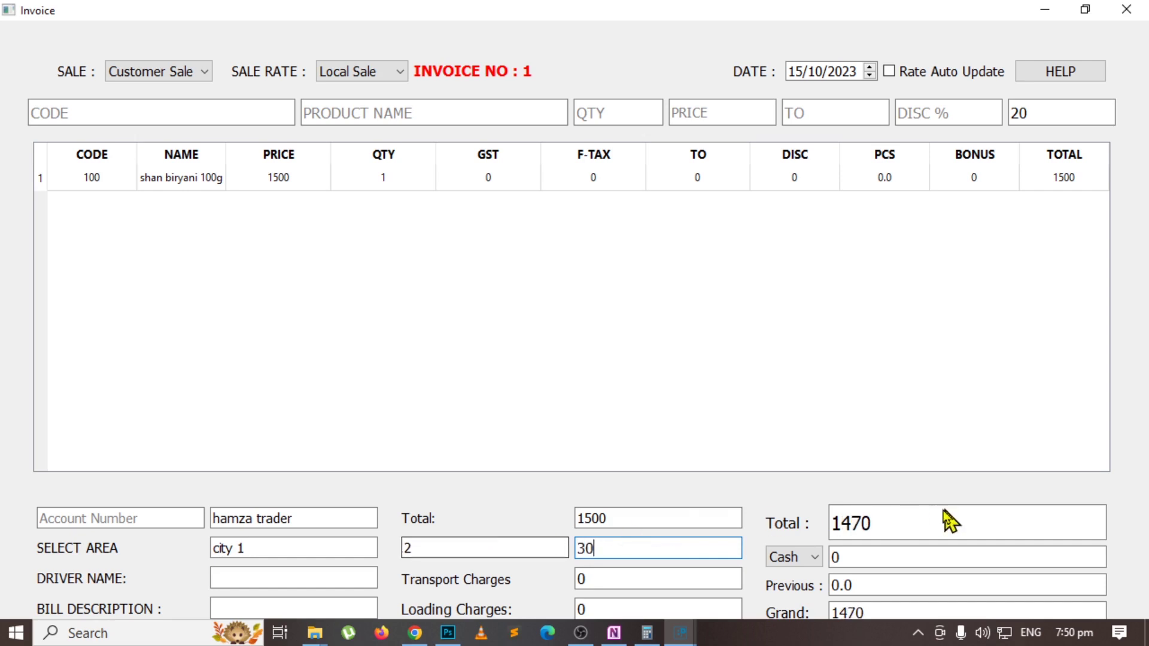
drag(874, 525, 852, 527)
Clear the invoice's discount amount and save the sale invoice.
double_click(703, 547)
key(BackSpace)
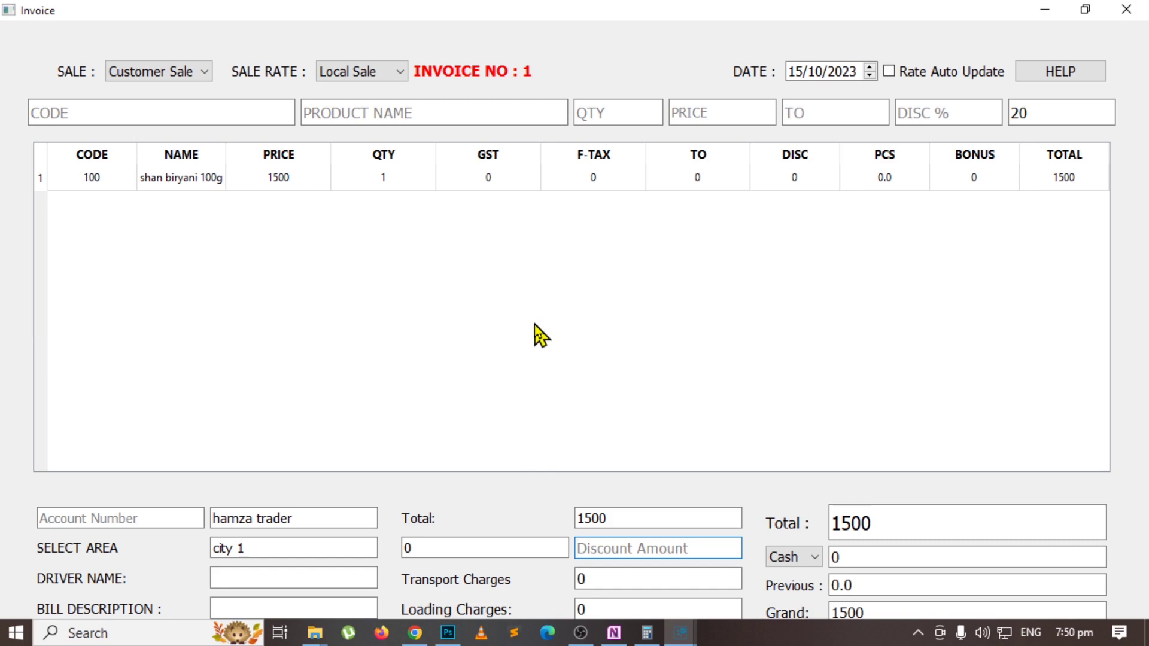
key(Return)
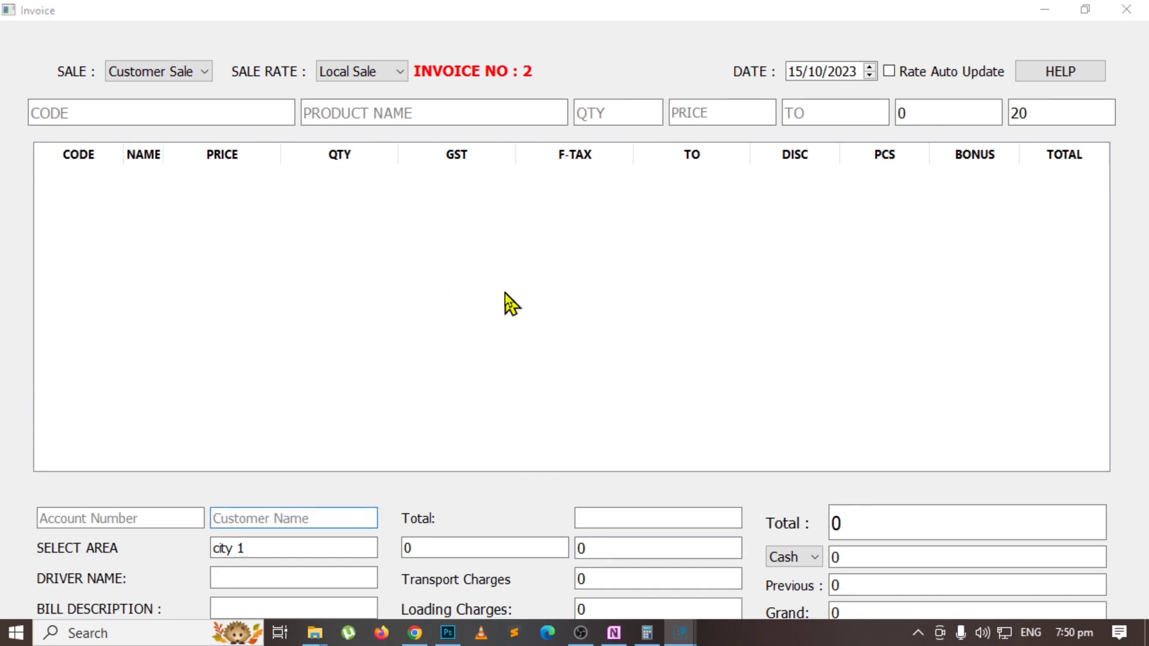
Switch to the OneNote course outline and highlight the Trade Offer + Discount topic in magenta, redoing the first uneven stroke.
key(alt+Tab)
click(864, 277)
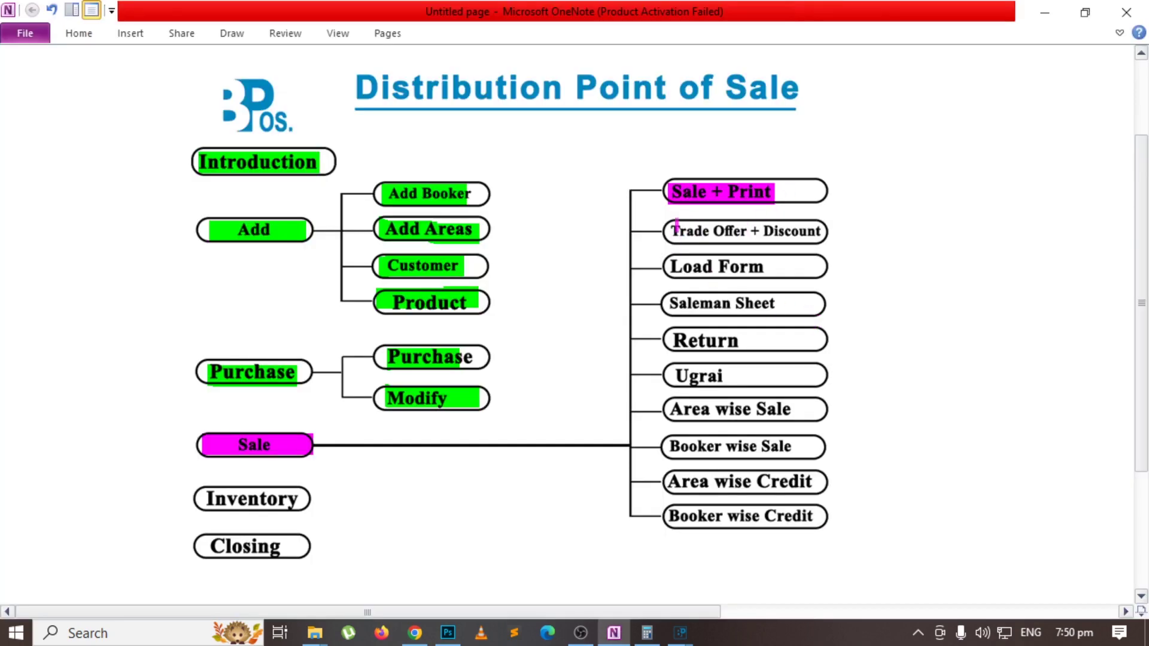
drag(667, 231, 836, 218)
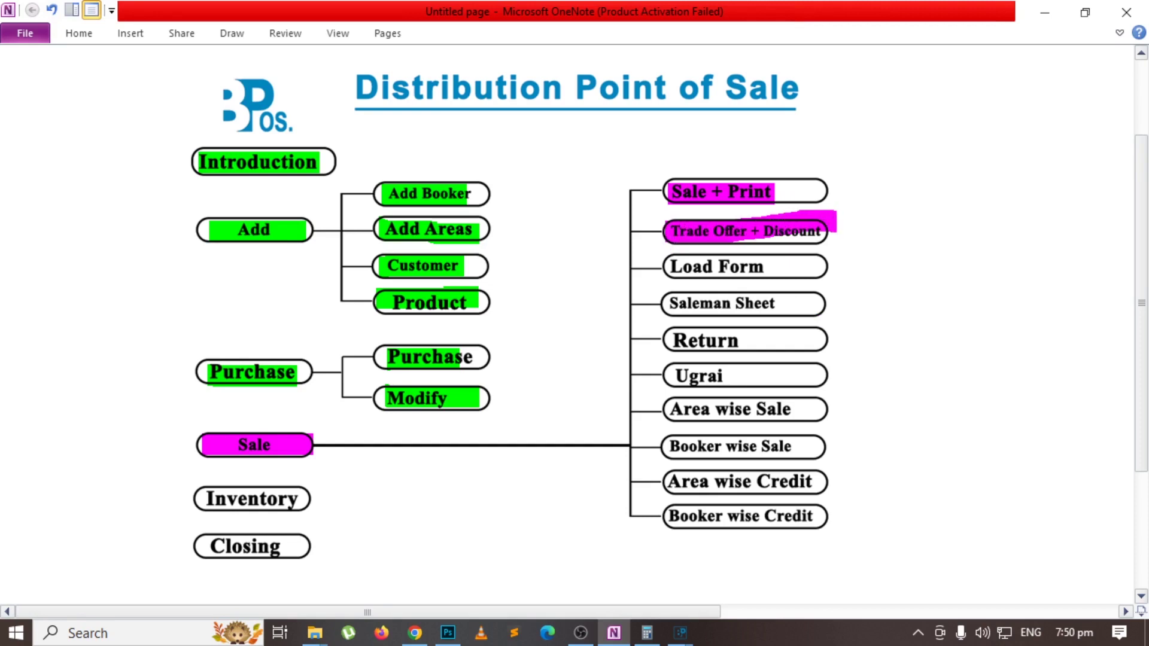
key(ctrl+z)
drag(666, 233, 822, 234)
Return to the invoice window and point out the line's trade offer and discount fields and the whole-invoice discount fields, clearing their default zeros.
key(alt+Tab)
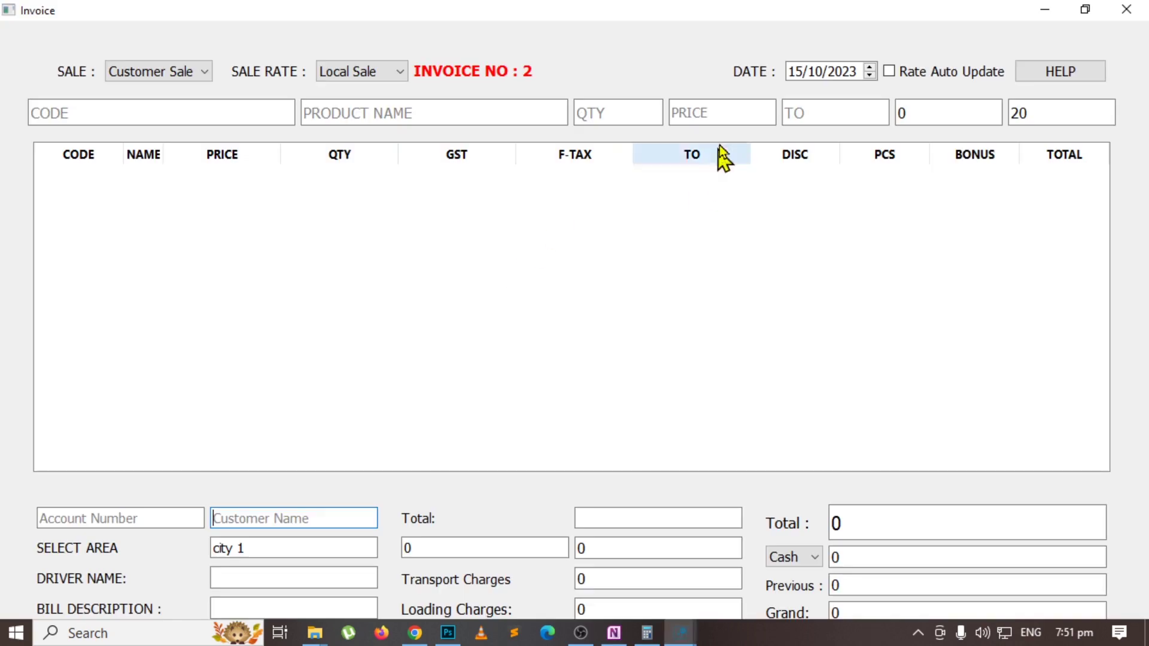
click(824, 111)
click(929, 110)
key(BackSpace)
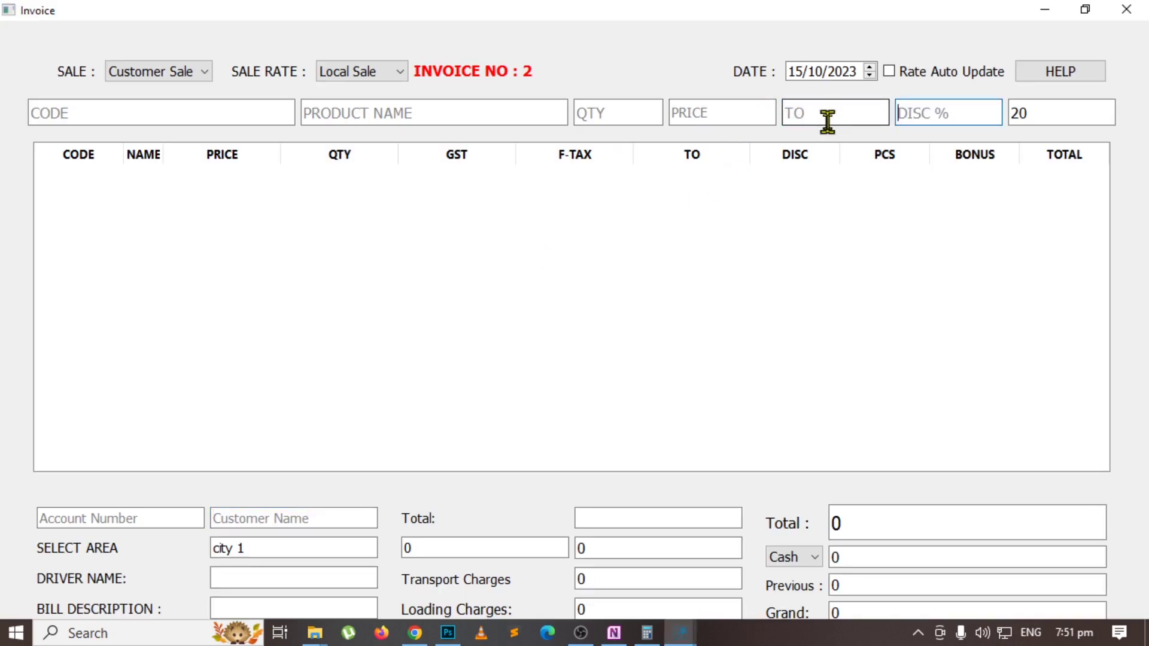
click(621, 547)
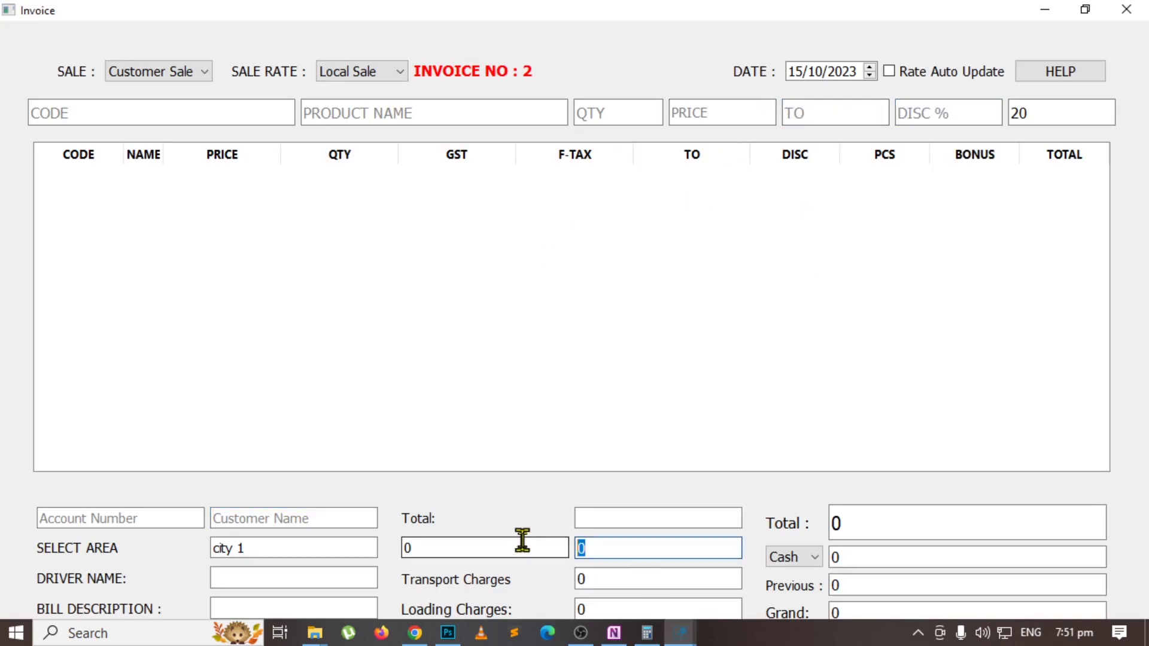
key(BackSpace)
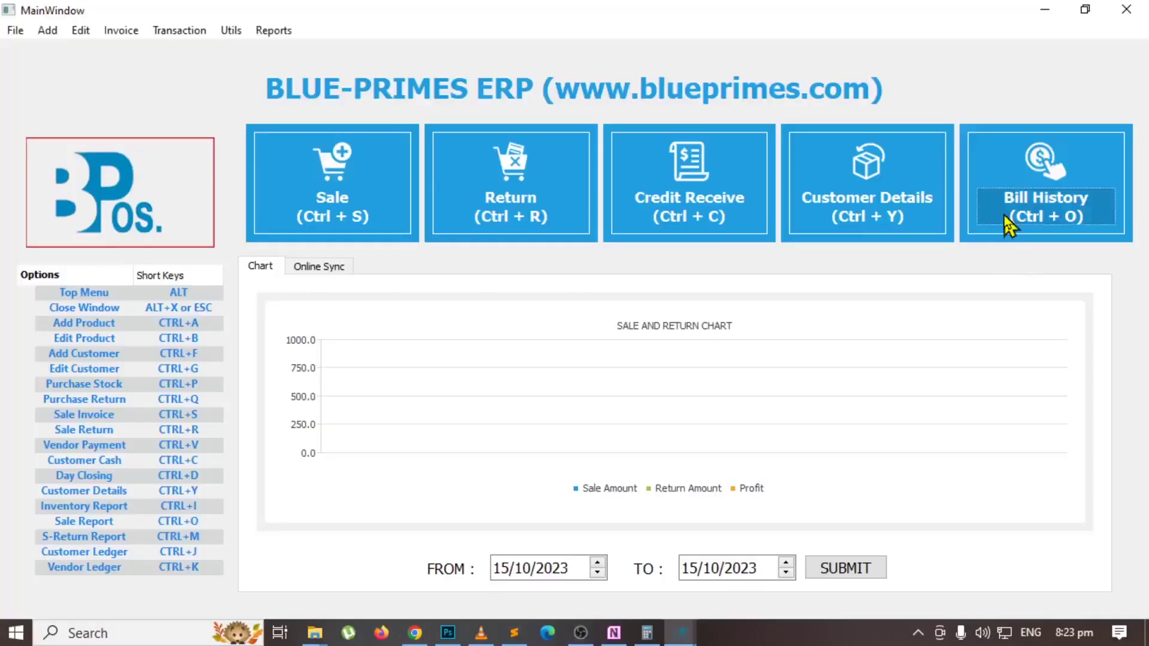
Open the bill history, briefly toggle the area-wise sale filter and list the bills dated 15/10/2023.
click(1010, 226)
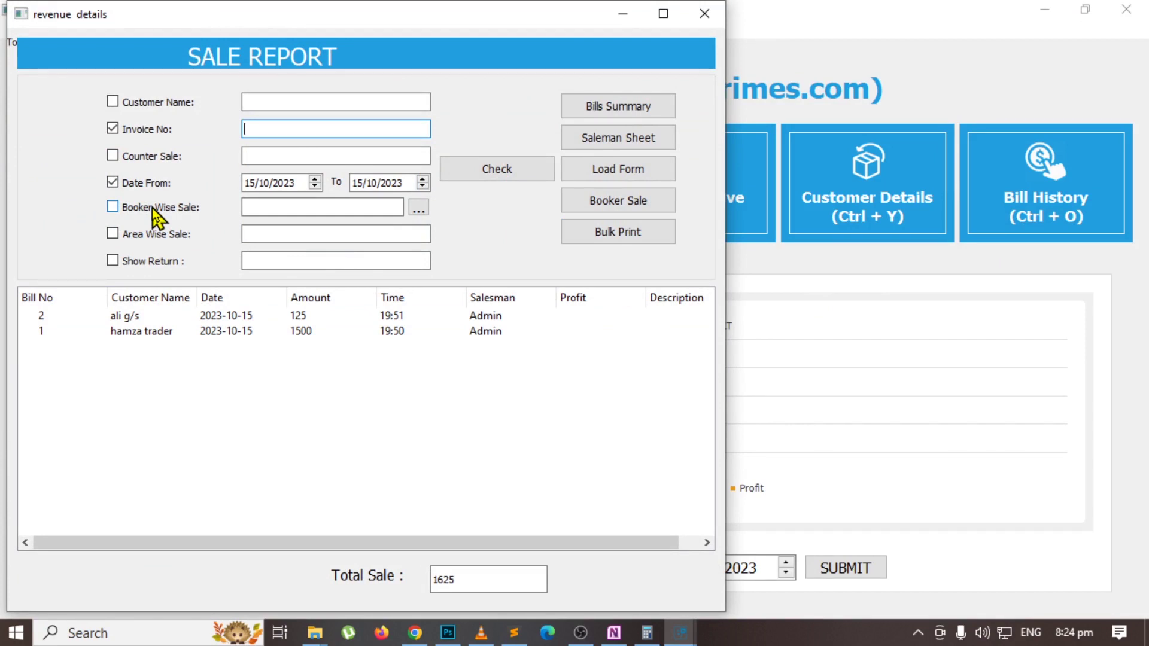
click(159, 234)
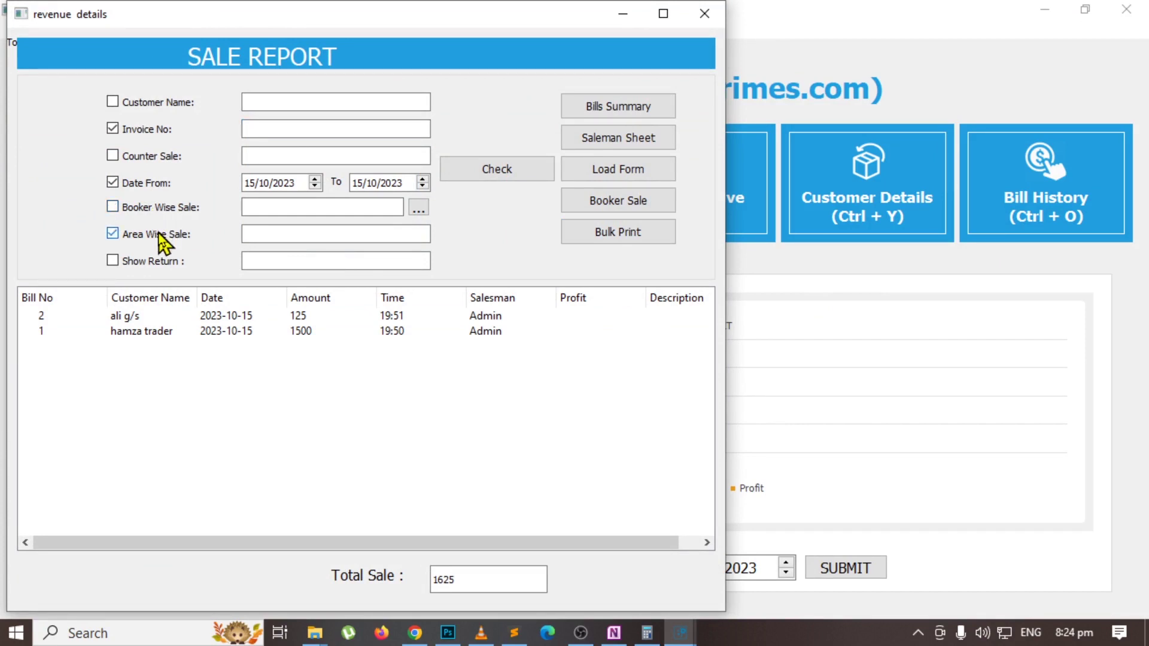
click(158, 237)
click(469, 169)
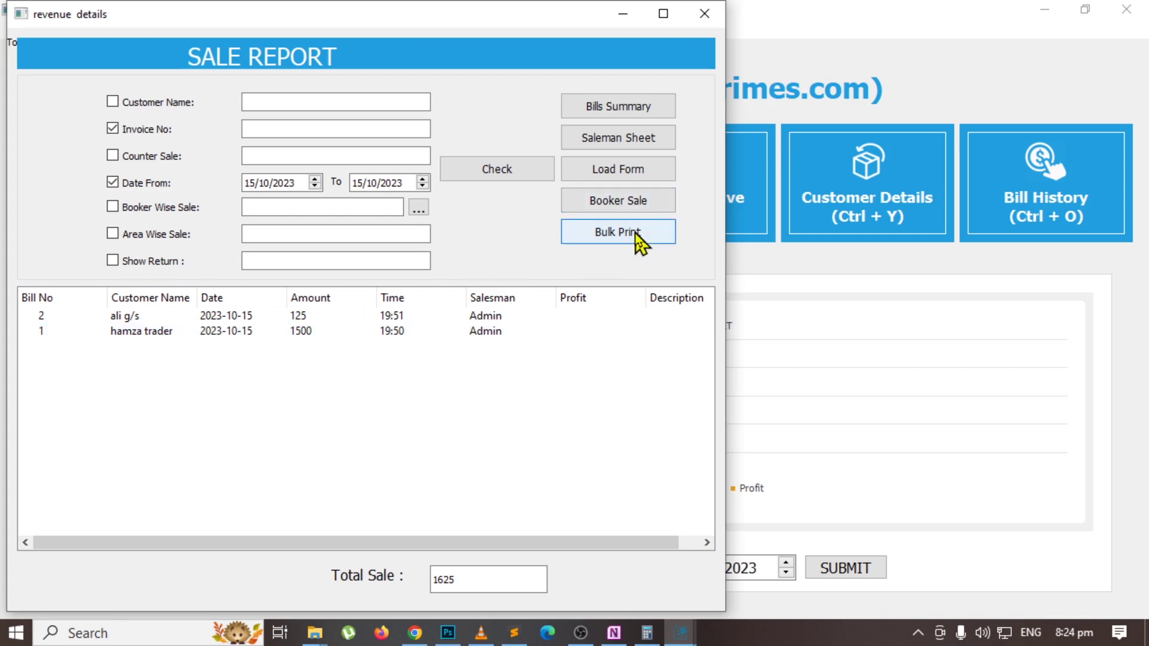
Open the details of bill 1 and generate its invoice PDF in the A4-Half-Type 2 format.
double_click(175, 332)
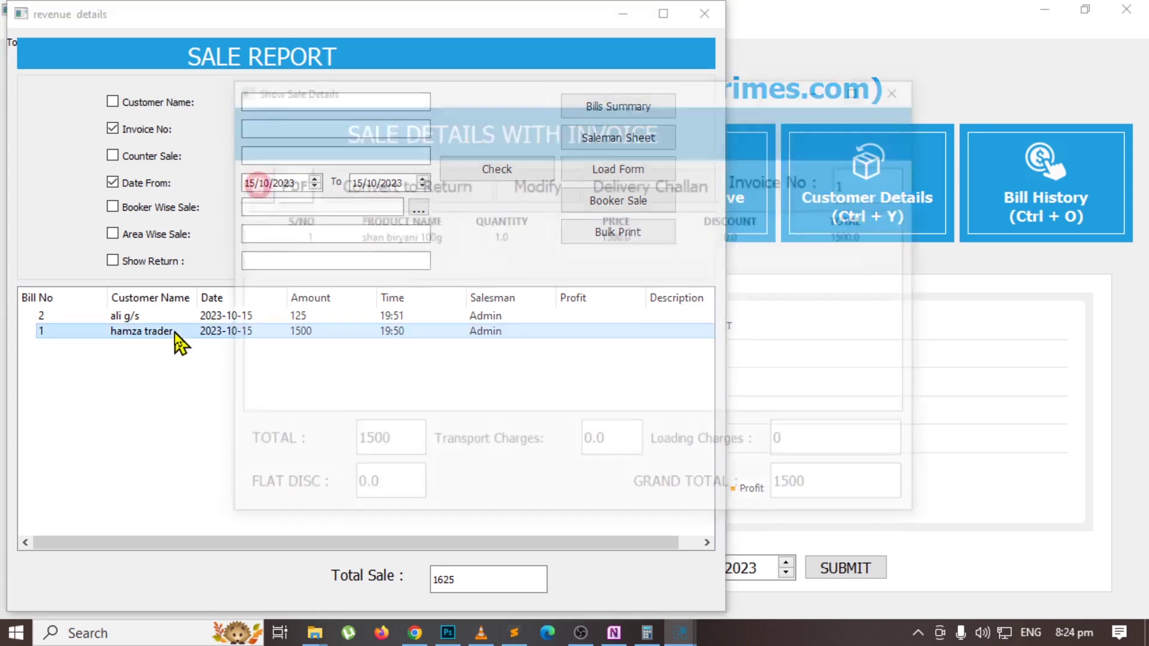
click(287, 183)
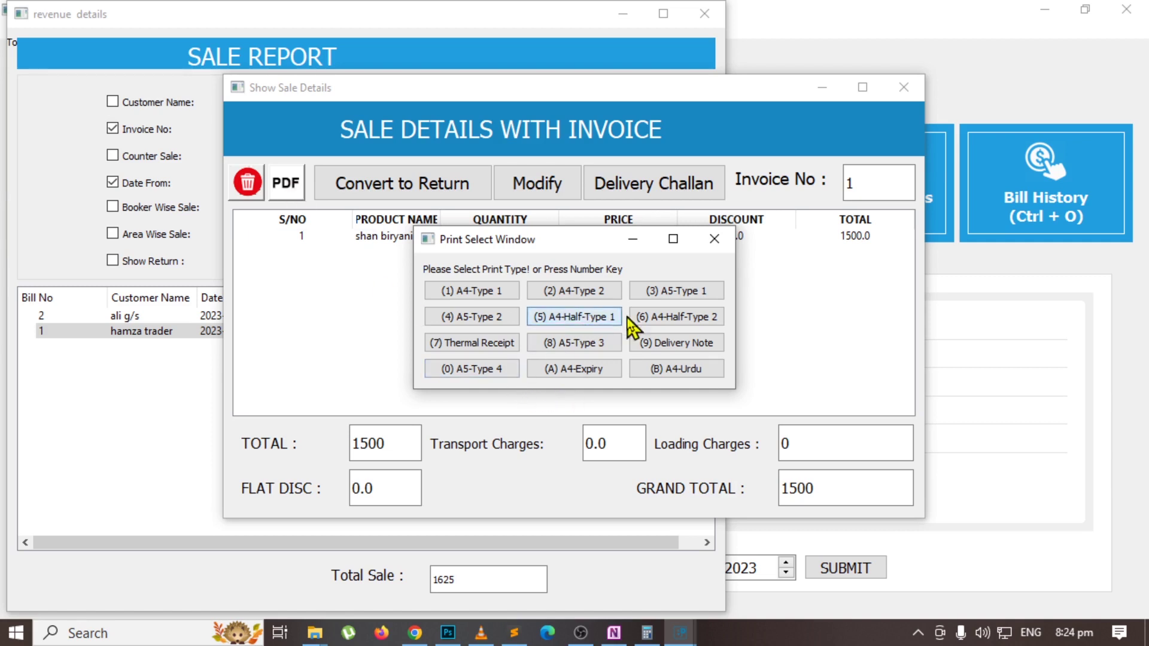
click(665, 315)
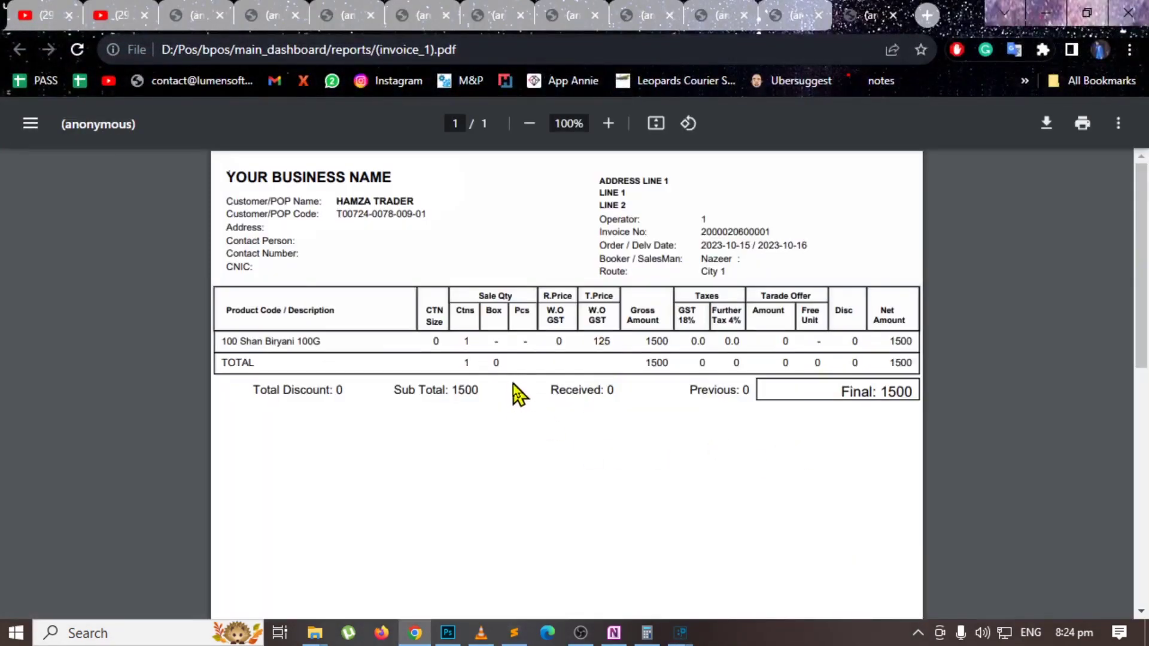
Examine the business name, address lines, customer name and customer code in the invoice PDF's header.
ctrl+scroll(450, 396, up, 3)
scroll(513, 439, down, 2)
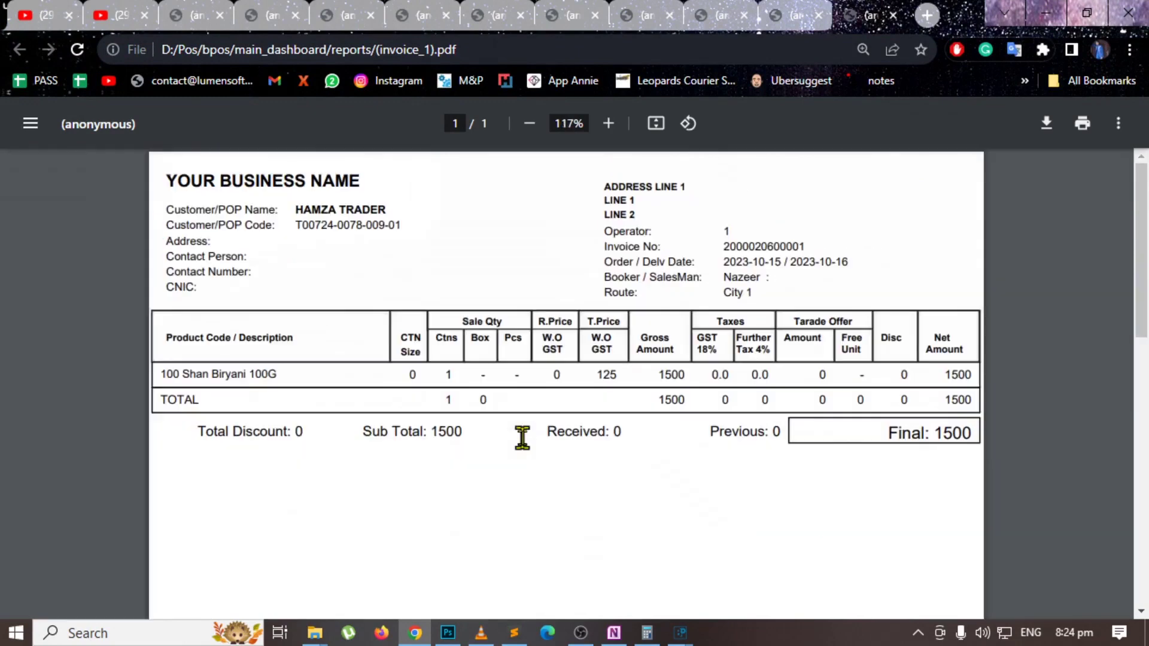
drag(167, 181, 346, 186)
click(584, 191)
drag(605, 190, 627, 216)
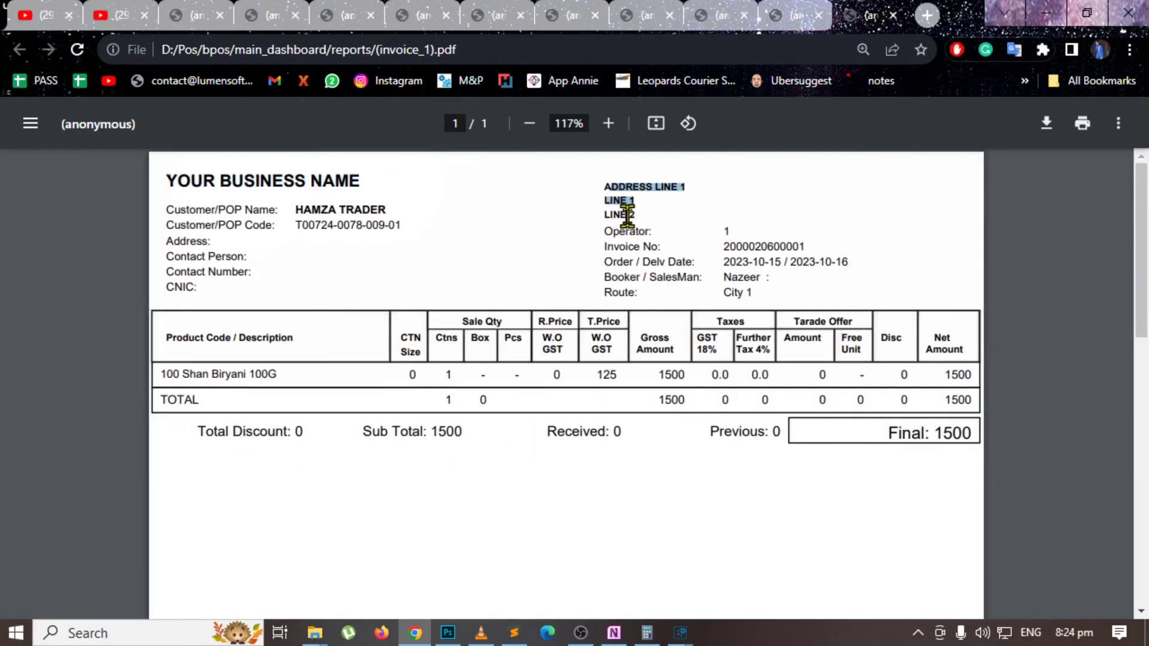
click(626, 217)
drag(297, 210, 386, 209)
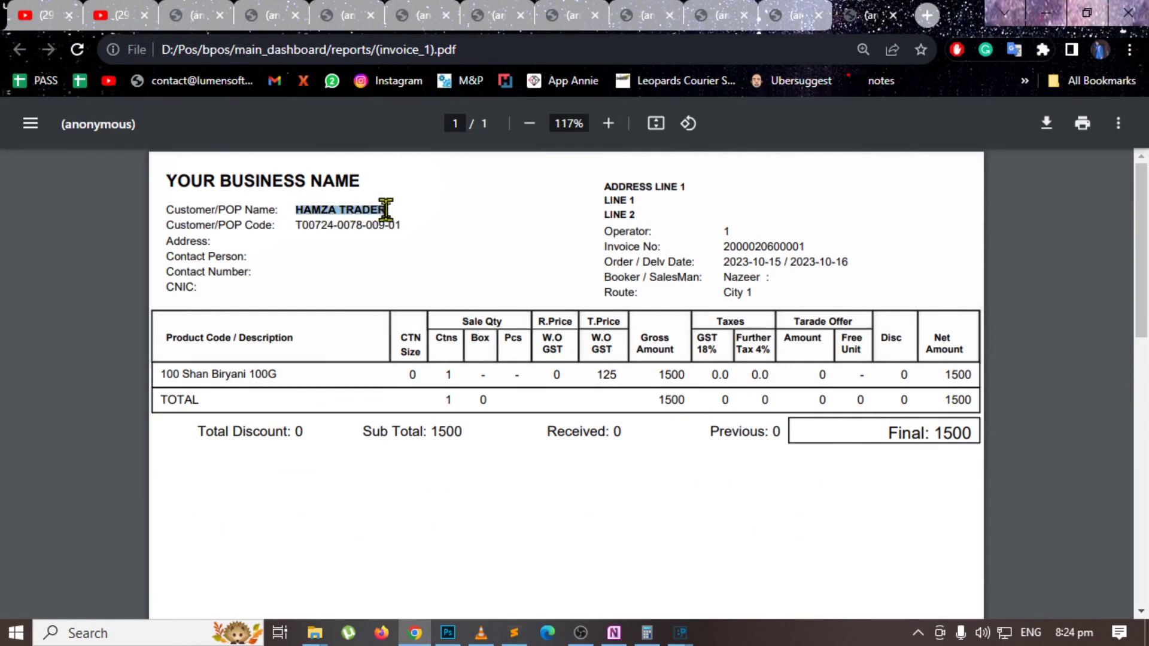
drag(295, 227, 399, 223)
click(448, 240)
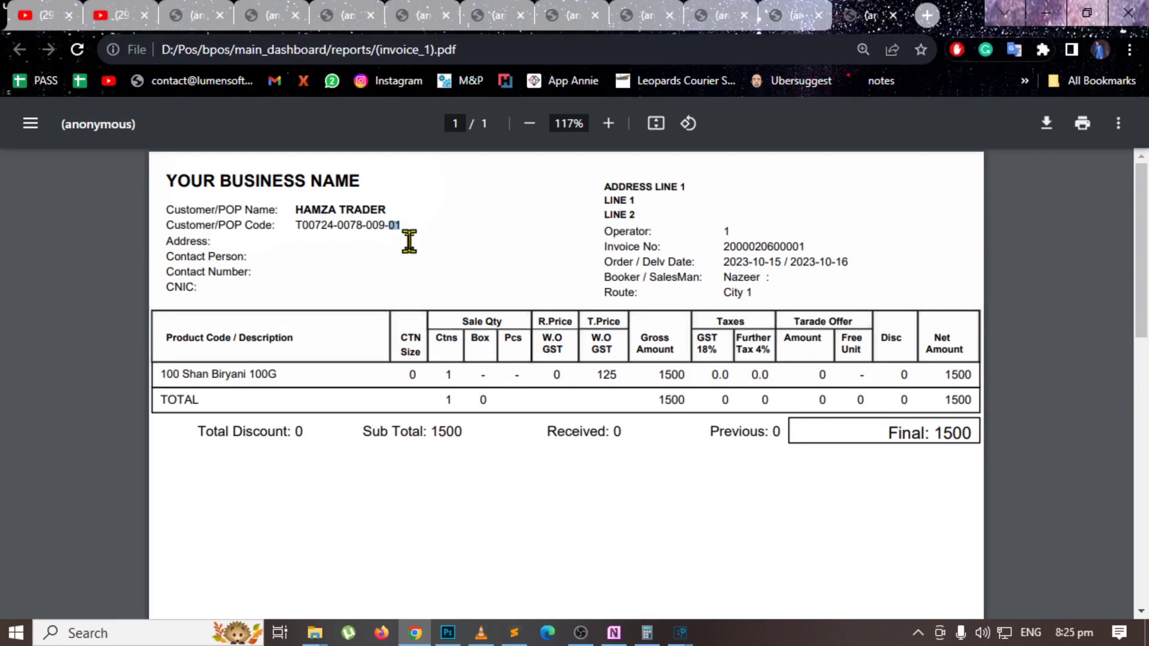
drag(391, 225, 295, 226)
click(400, 225)
Examine the order and delivery dates, booker and route in the invoice PDF's header.
drag(725, 262, 853, 257)
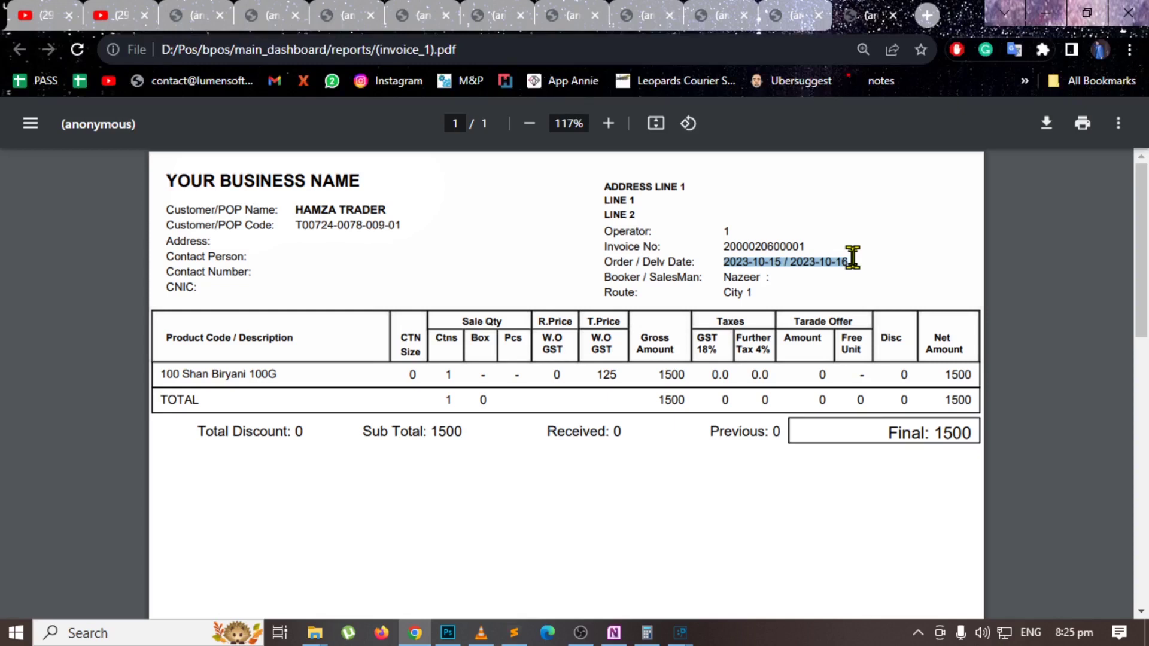
click(738, 266)
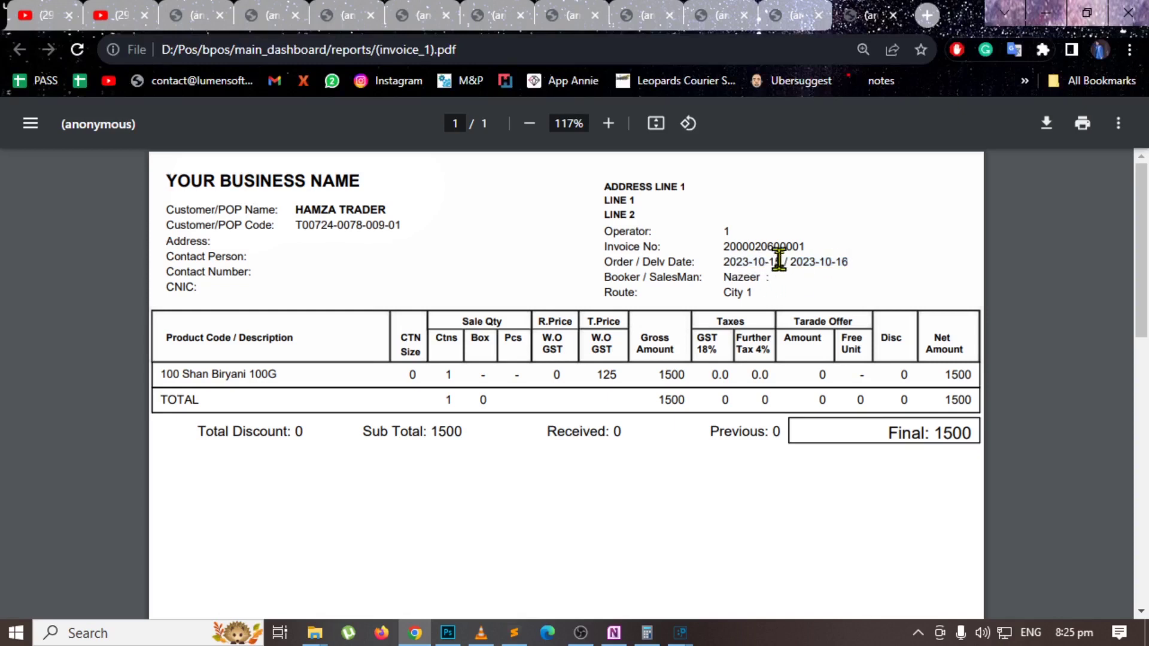
drag(781, 261, 731, 262)
drag(856, 261, 800, 263)
click(800, 251)
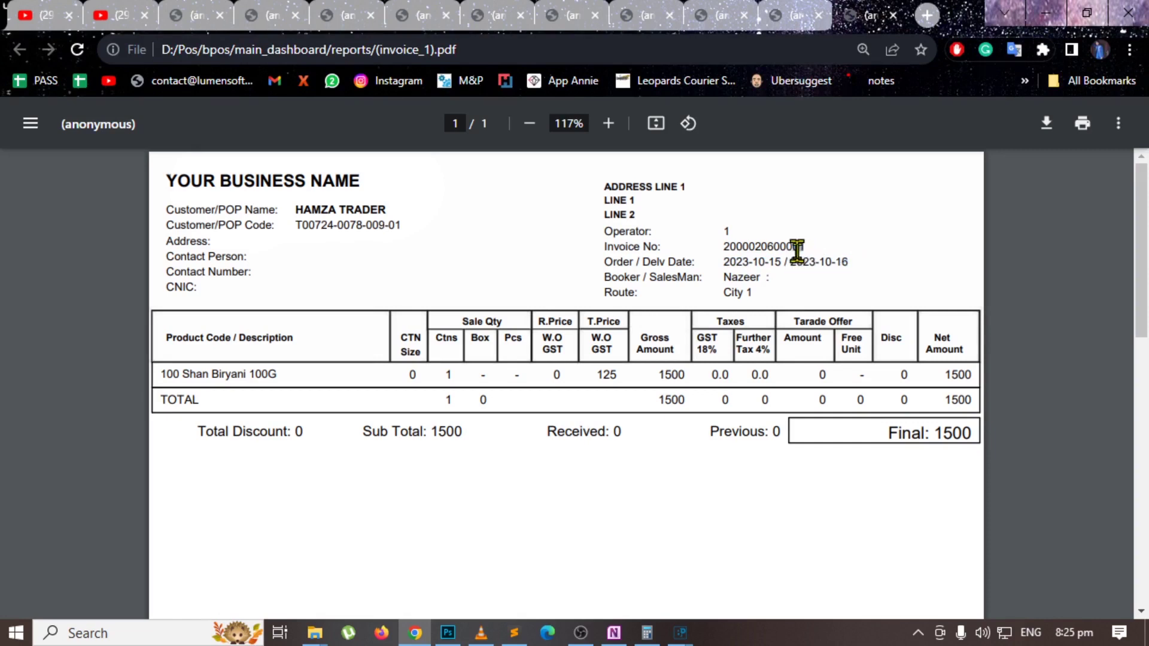
double_click(751, 278)
double_click(737, 292)
click(773, 293)
Examine the Shan Biryani 100G line's description, cartons, trade price, taxes, trade offer, discount and net amount in the invoice PDF.
drag(174, 368, 250, 368)
click(248, 368)
double_click(170, 373)
click(327, 397)
double_click(453, 371)
drag(609, 376, 623, 377)
drag(713, 375, 778, 374)
drag(792, 322, 851, 322)
click(786, 369)
double_click(823, 375)
drag(846, 338, 849, 360)
double_click(904, 375)
double_click(955, 375)
Examine the total discount, subtotal, received, previous and final amounts beneath the invoice table.
drag(302, 433, 198, 445)
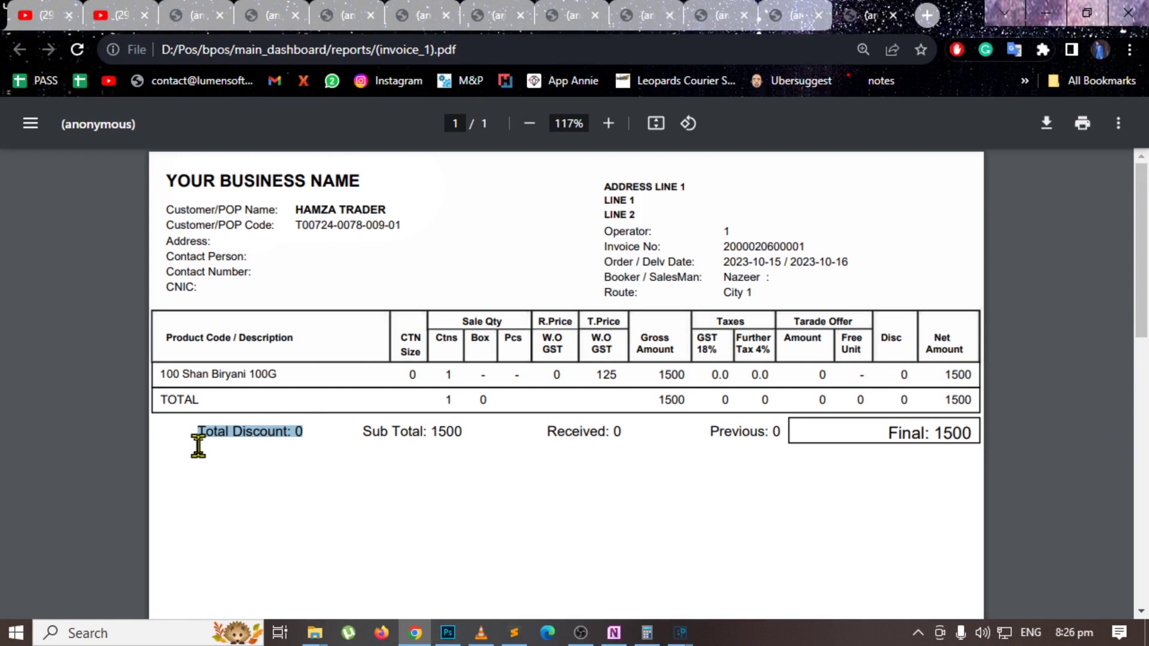
double_click(446, 432)
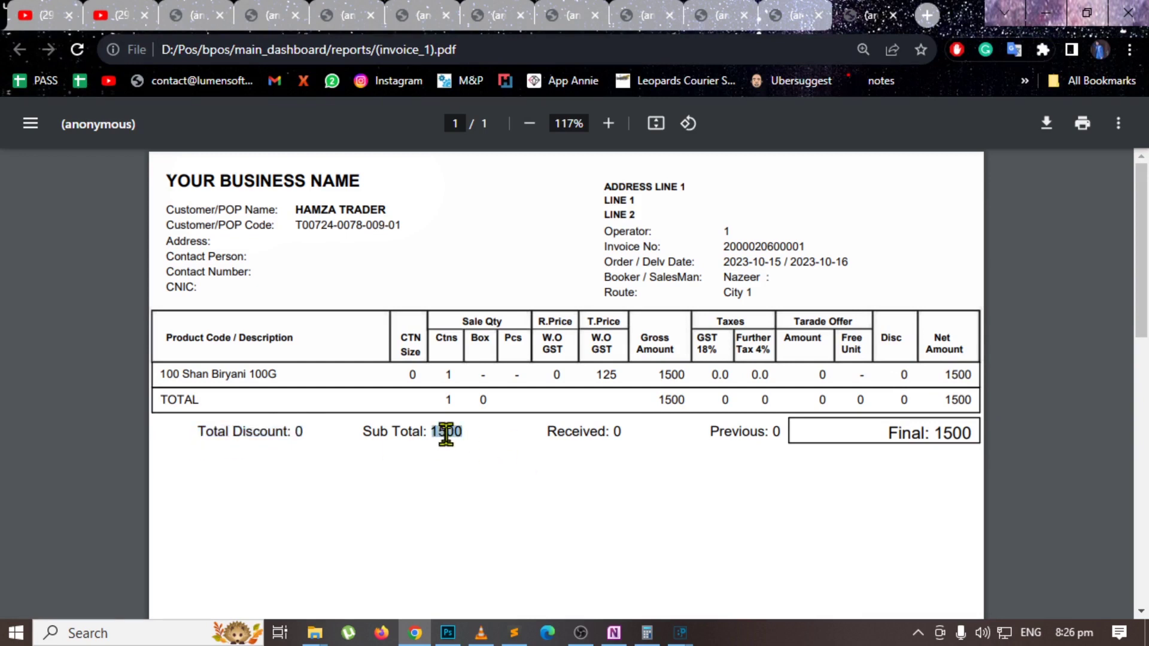
drag(625, 432, 547, 436)
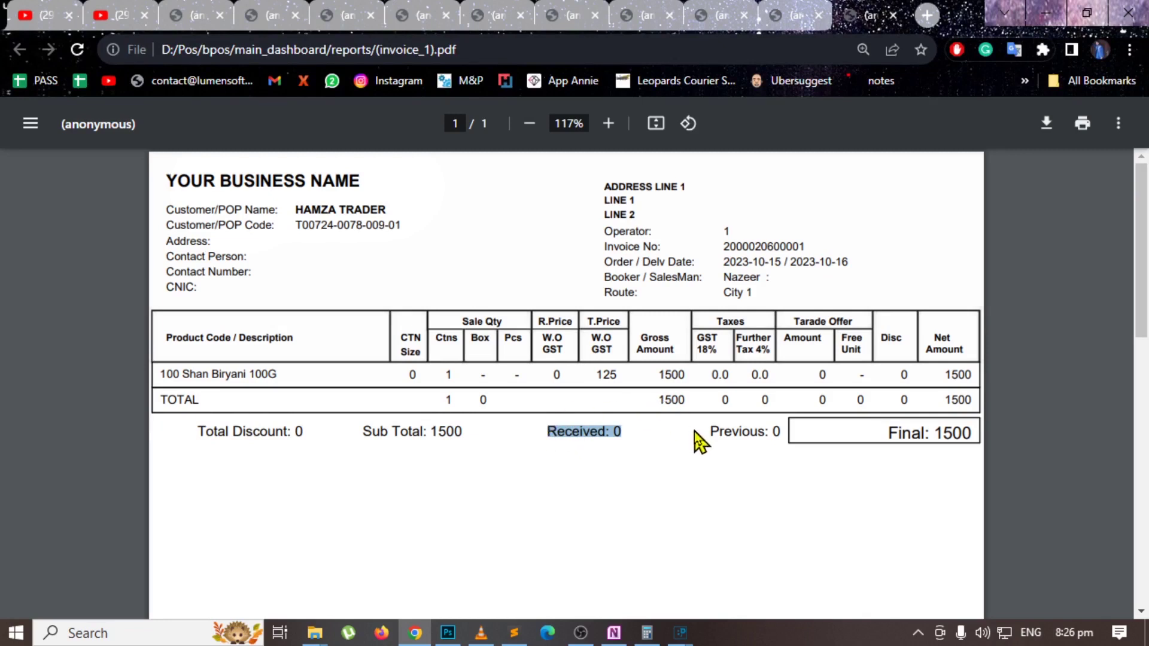
double_click(763, 432)
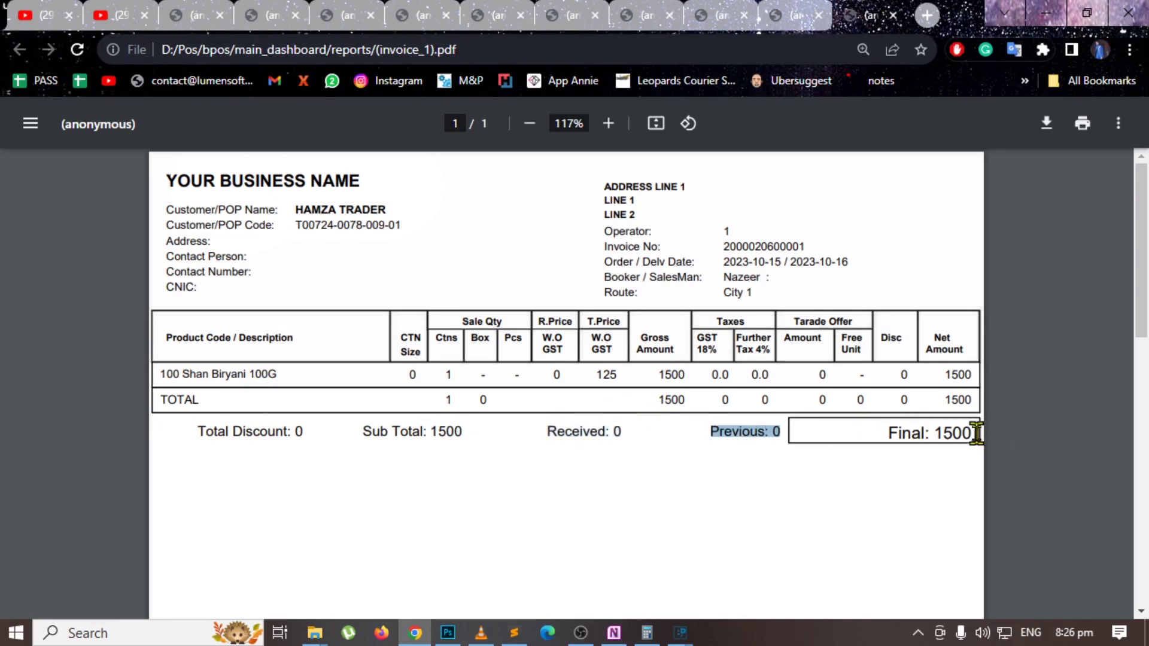
drag(977, 433, 876, 437)
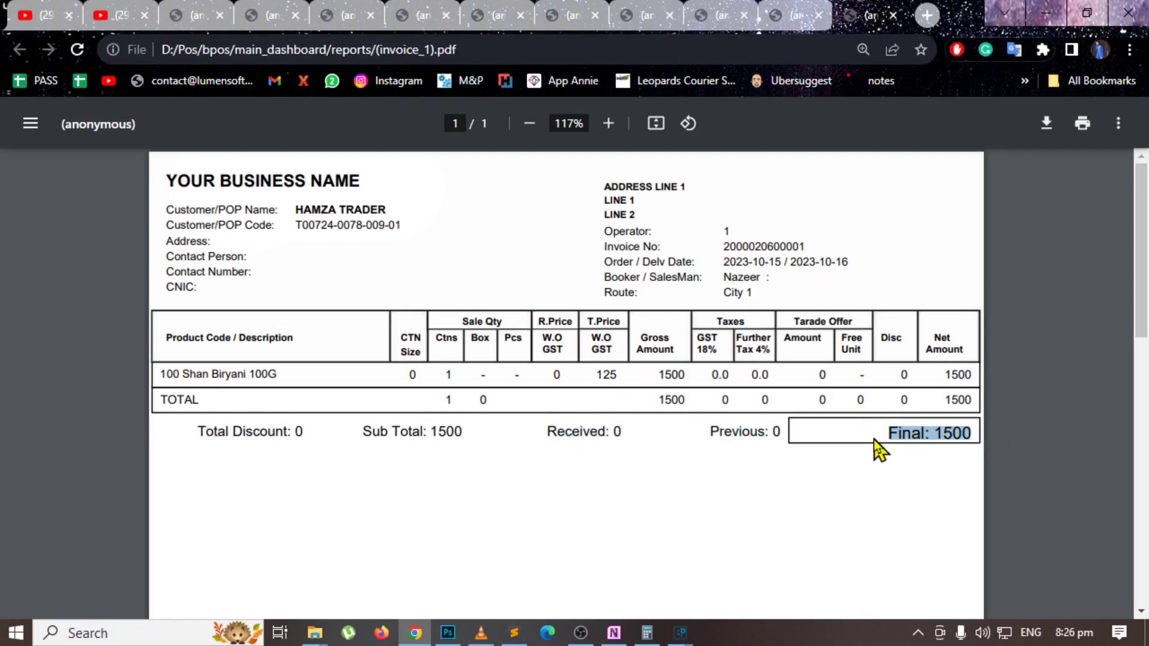
scroll(312, 377, down, 4)
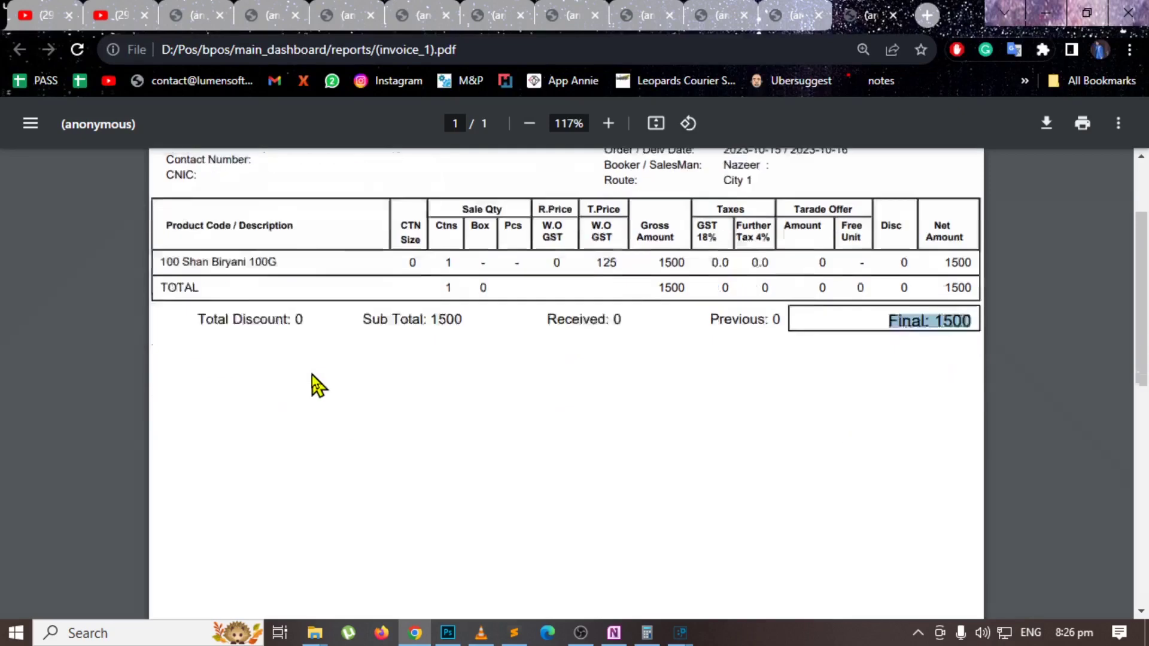
scroll(315, 413, up, 3)
Go back to the sale details of invoice 1, generate its PDF in the A5-Type 2 format and return to the sale details.
key(alt+Tab)
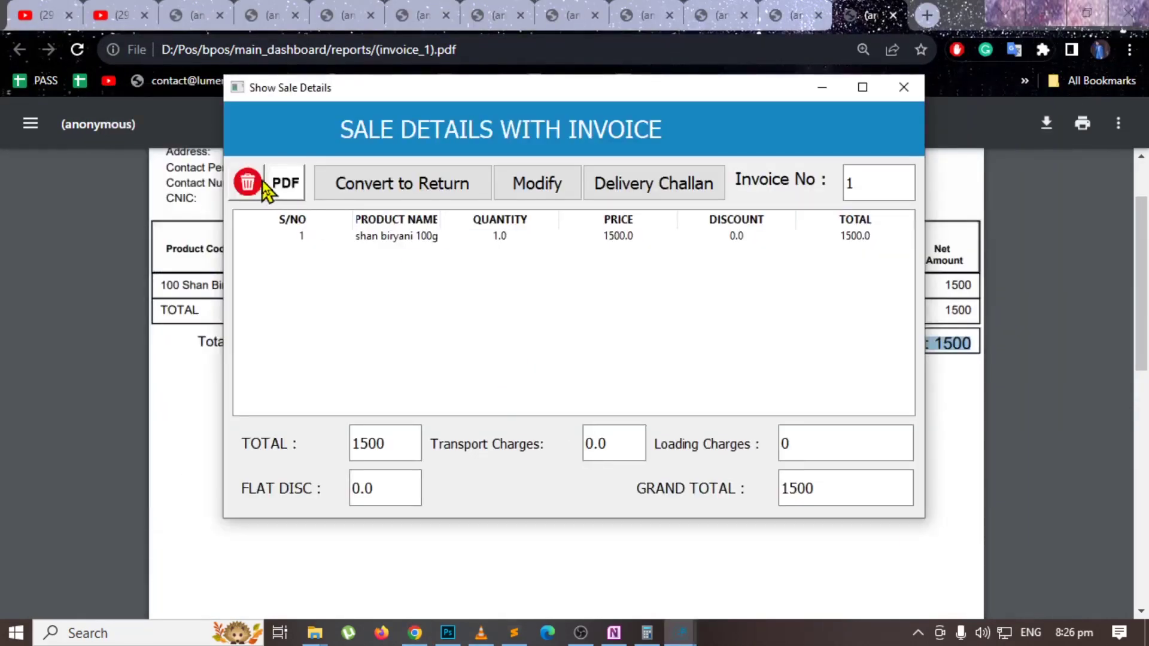
click(281, 183)
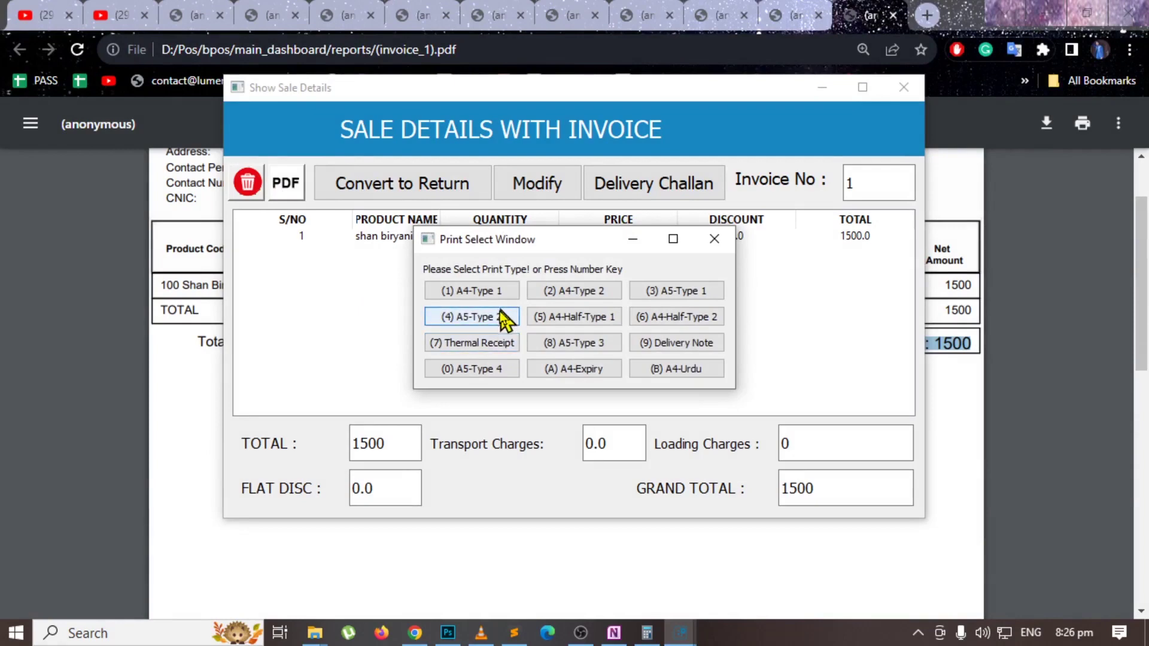
click(503, 317)
key(alt+Tab)
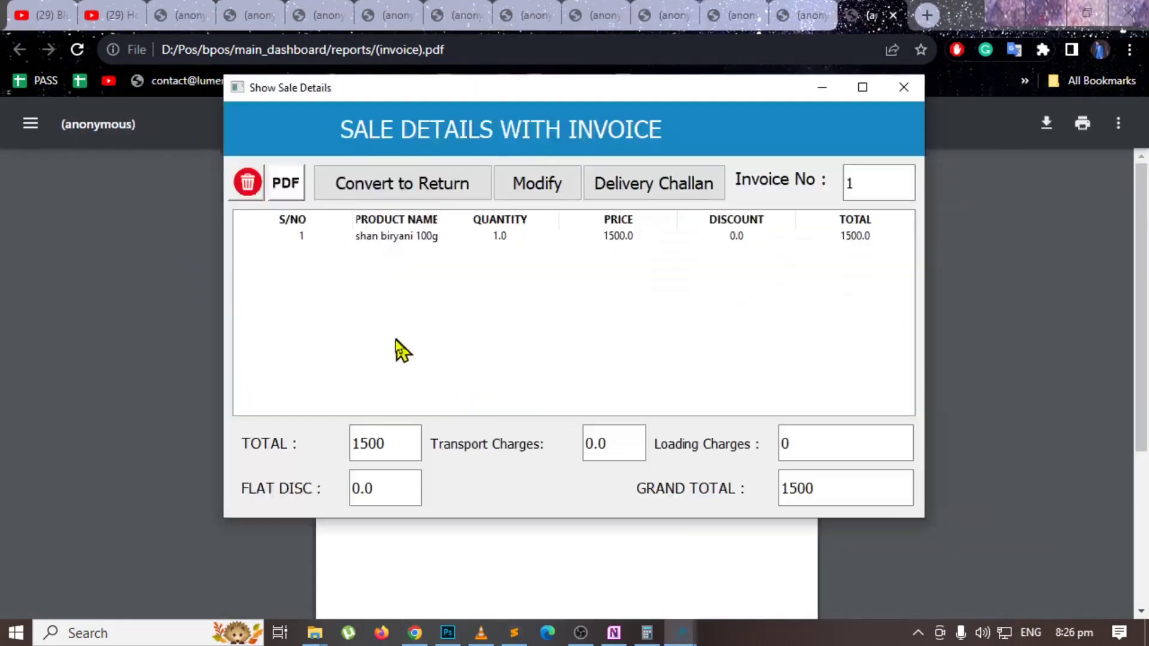
Check the product name on the current invoice PDF, and generate invoice 1 again in the A5-Type 4 print format.
key(alt+Tab)
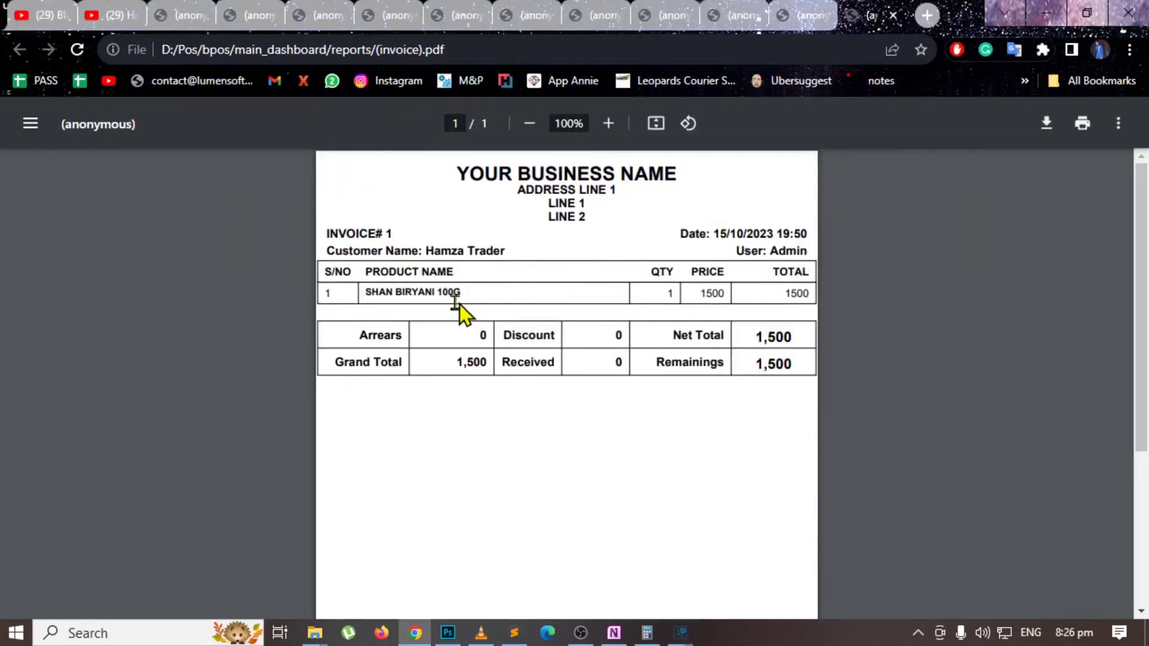
drag(395, 293, 469, 294)
key(alt+Tab)
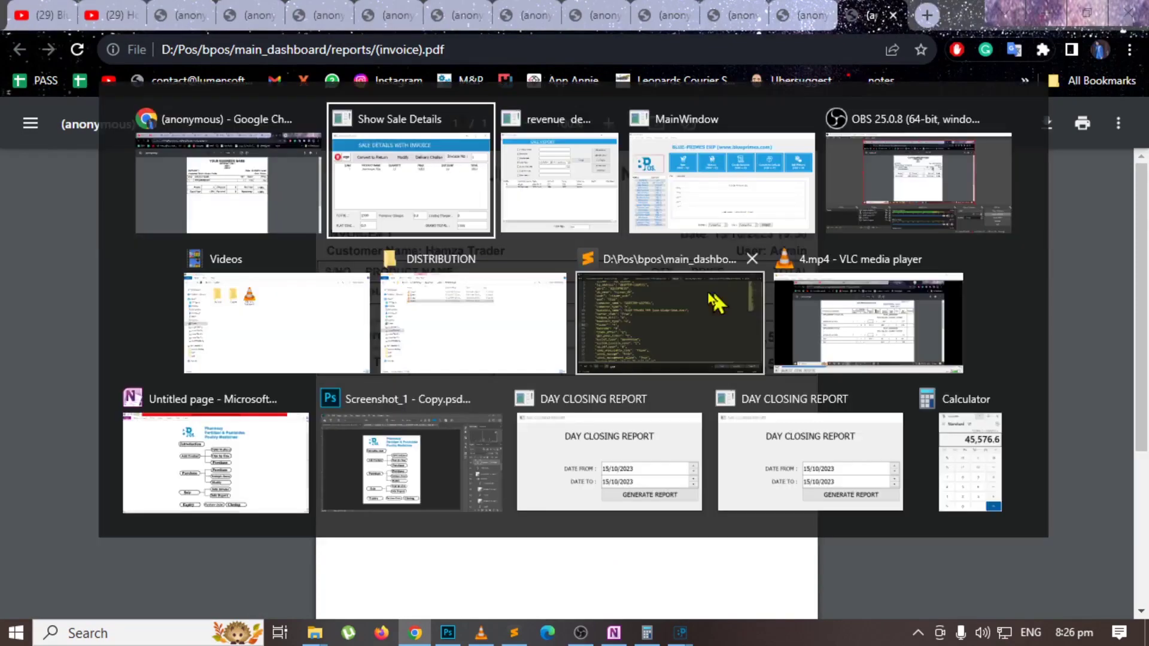
click(288, 189)
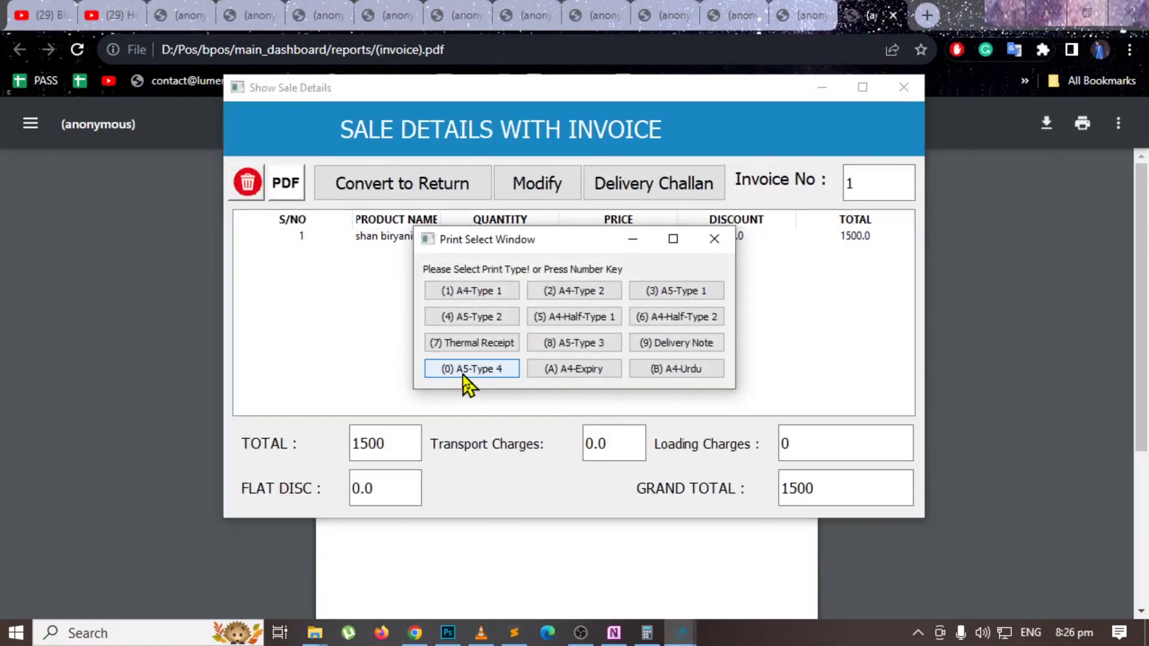
click(462, 370)
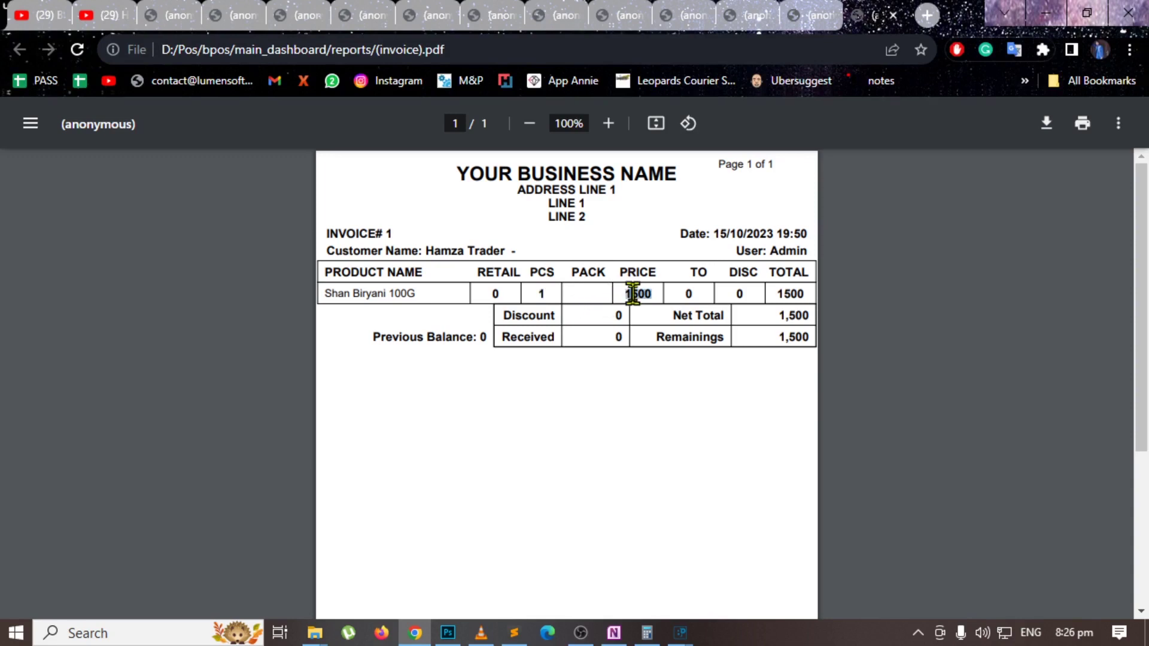
Review the trade offer, discount, line total and balance figures on the A5-Type 4 invoice PDF, and minimise the browser.
double_click(689, 293)
double_click(743, 293)
click(793, 289)
drag(538, 328, 872, 377)
click(788, 335)
click(1046, 13)
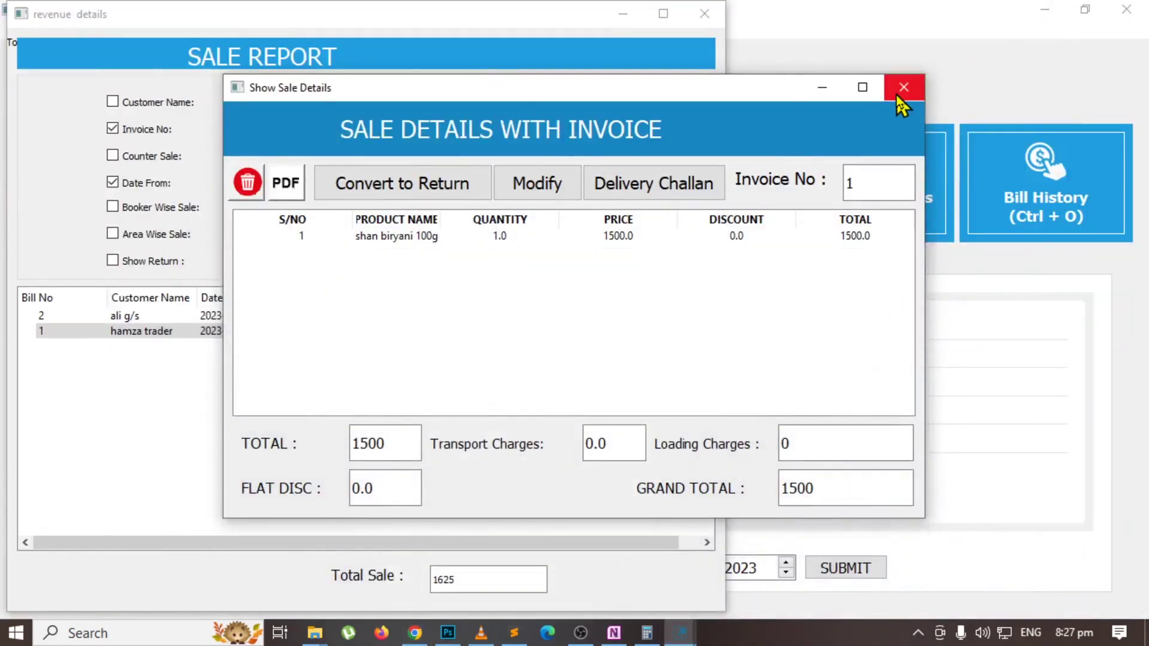
Switch to the OneNote outline, highlight the Load Form topic in magenta, and return to the sale invoice.
key(alt+Tab)
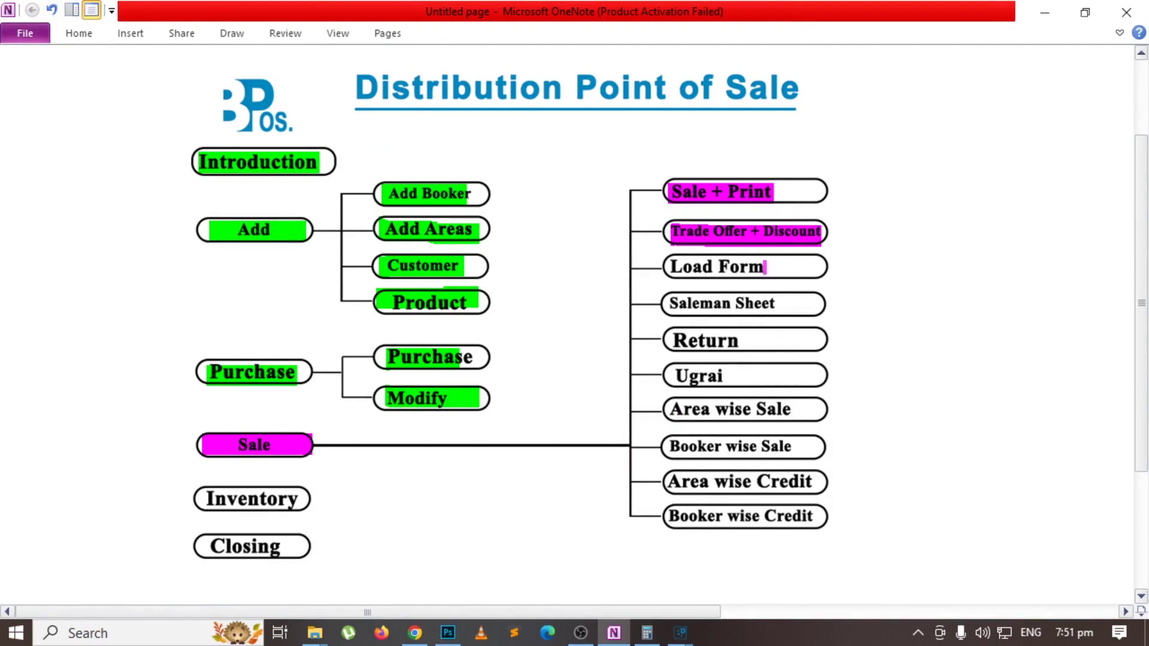
drag(766, 267, 673, 277)
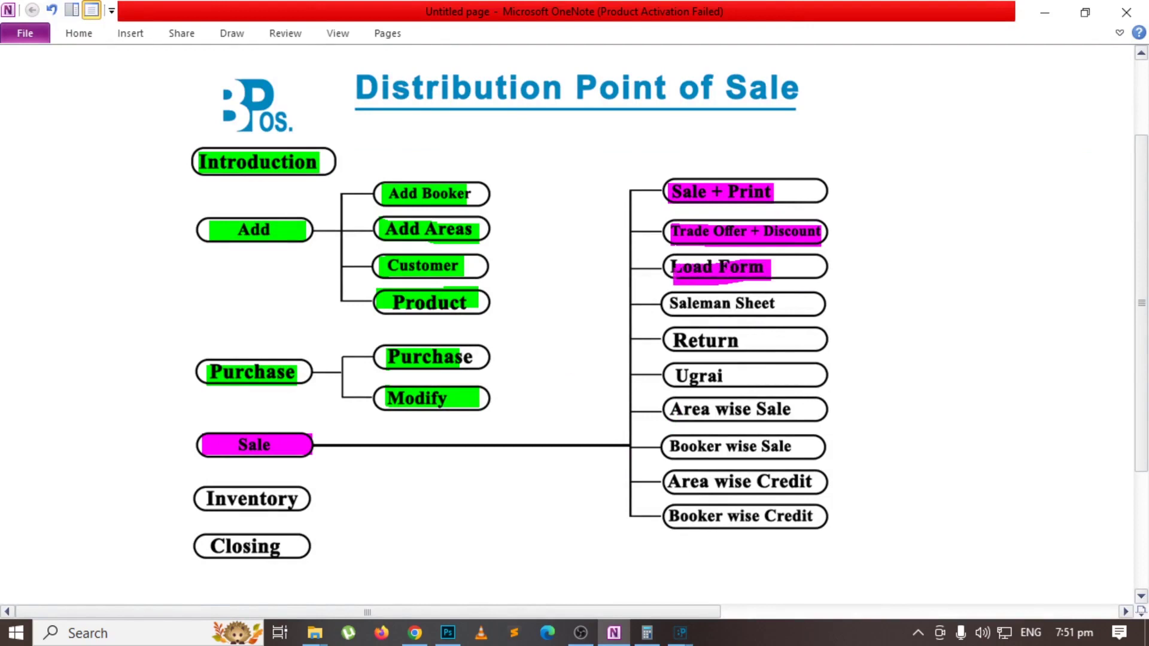
key(alt+Tab)
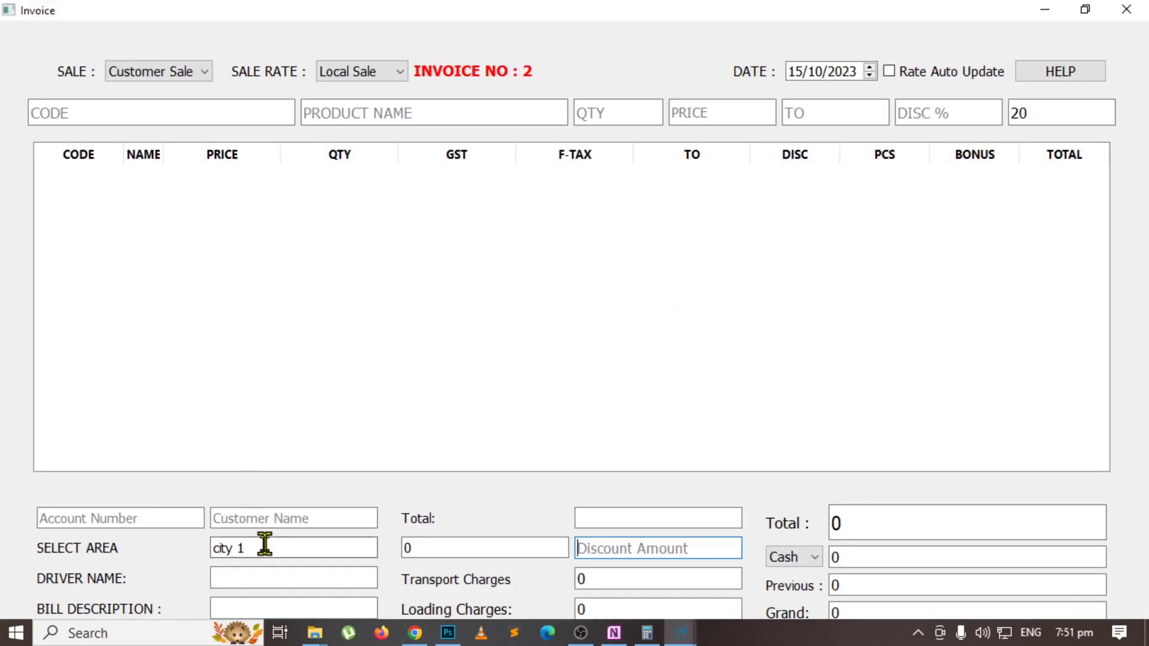
Set the area of invoice 2 to city 2 and select the customer listed for that area.
drag(264, 546, 126, 534)
key(BackSpace)
text(c)
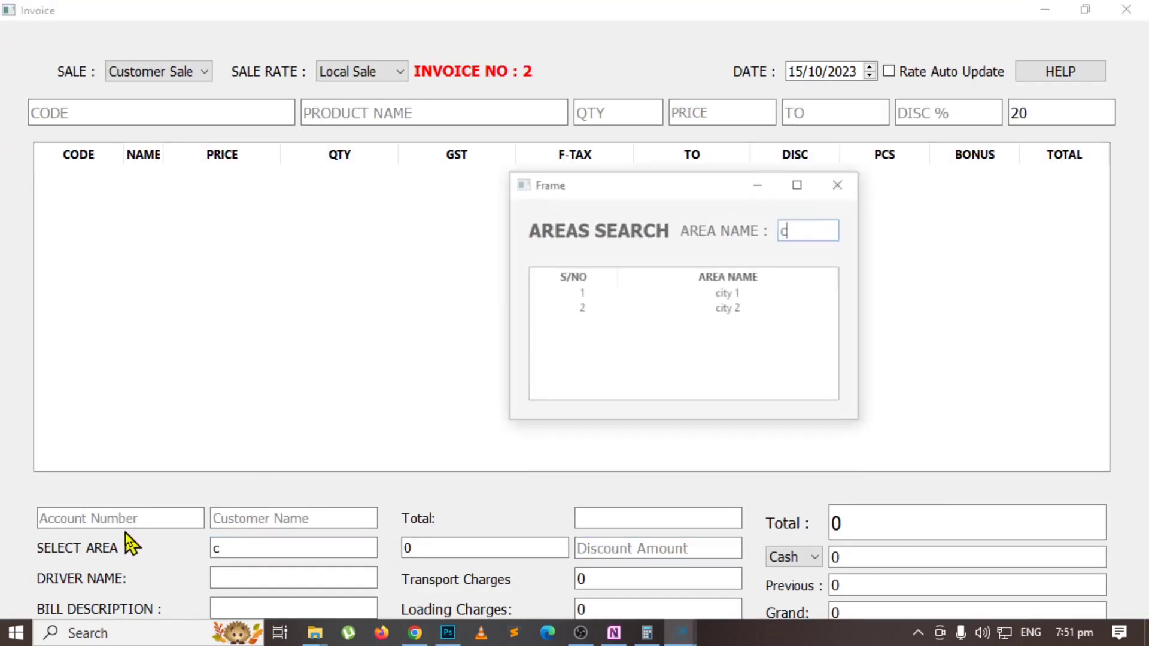
key(Down)
key(Return)
text(a)
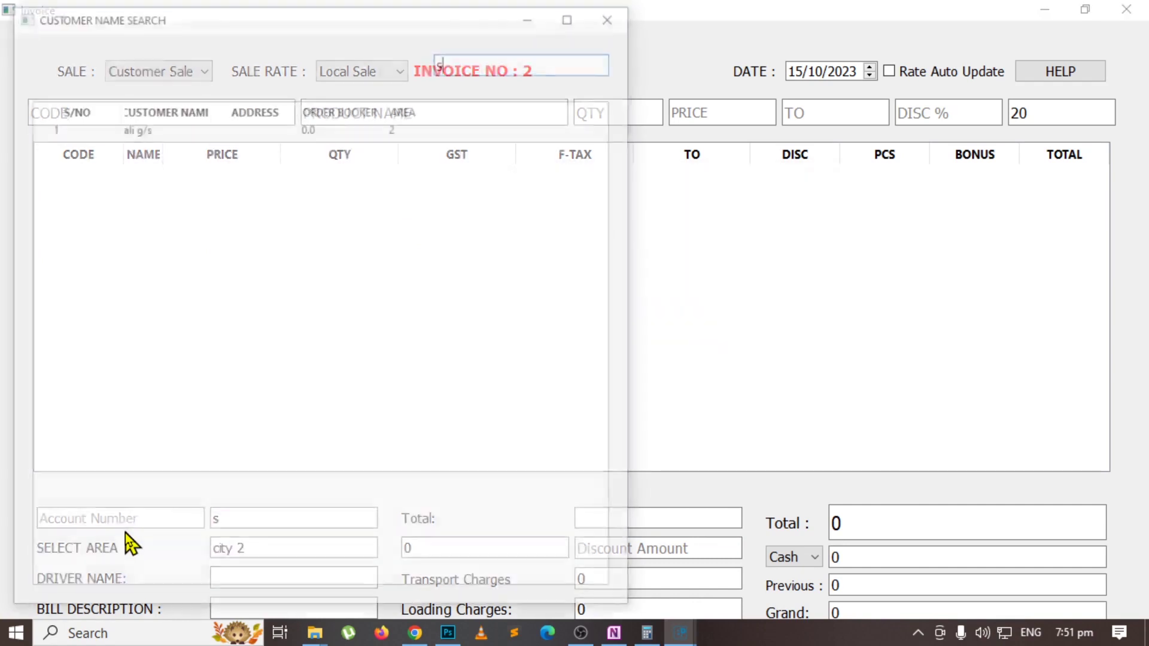
text(s)
key(Down)
key(Return)
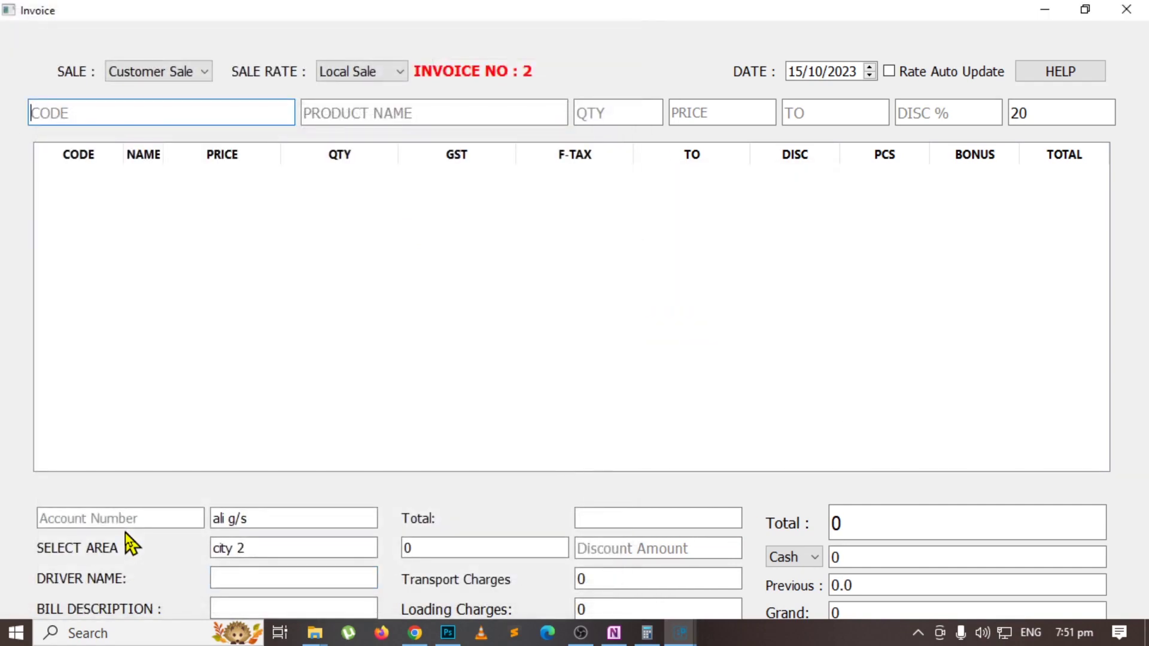
Add one piece of shan biryani 100g, code 100, to invoice 2, save the invoice and close it.
key(Return)
text(0.)
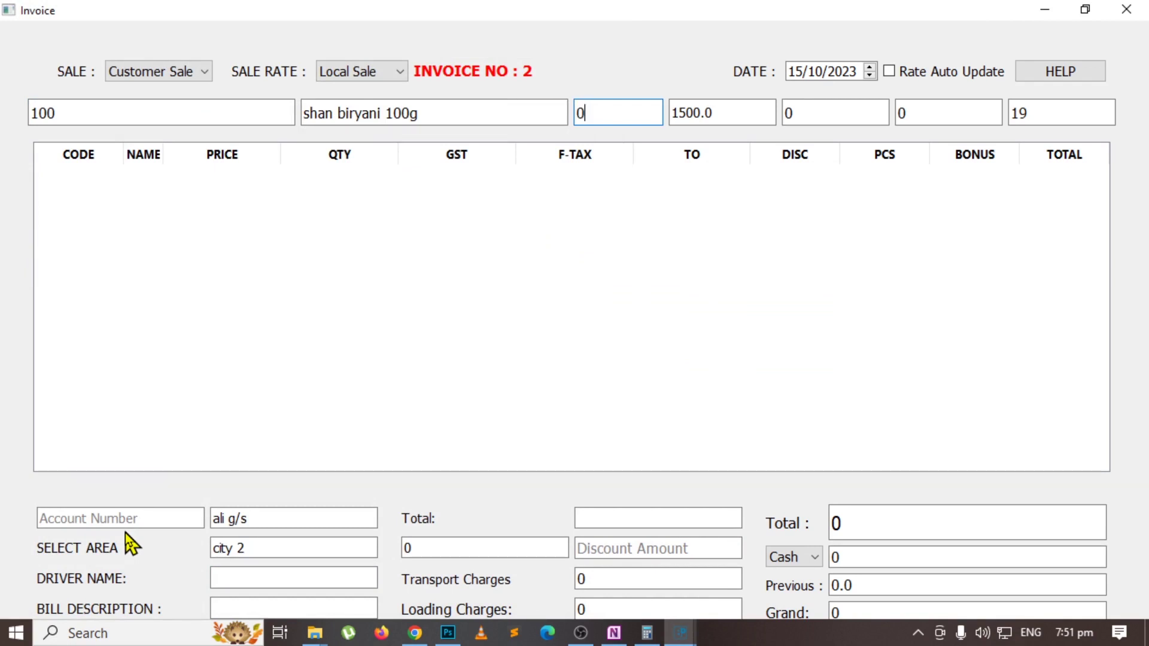
key(Return)
key(Return)
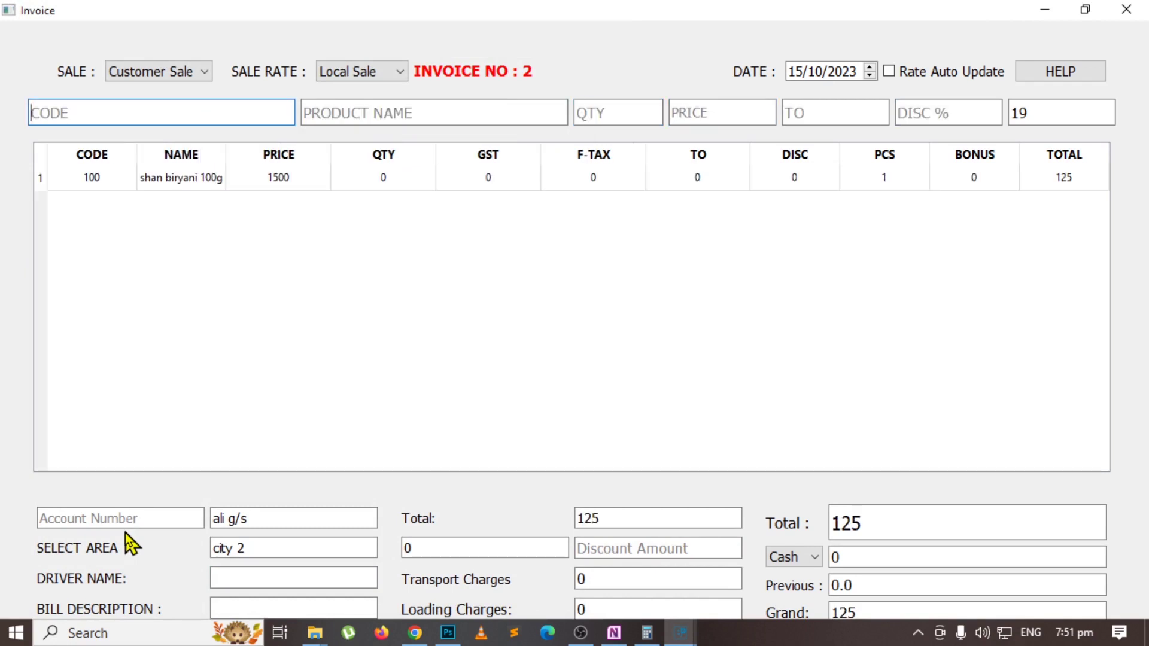
key(Return)
click(1078, 180)
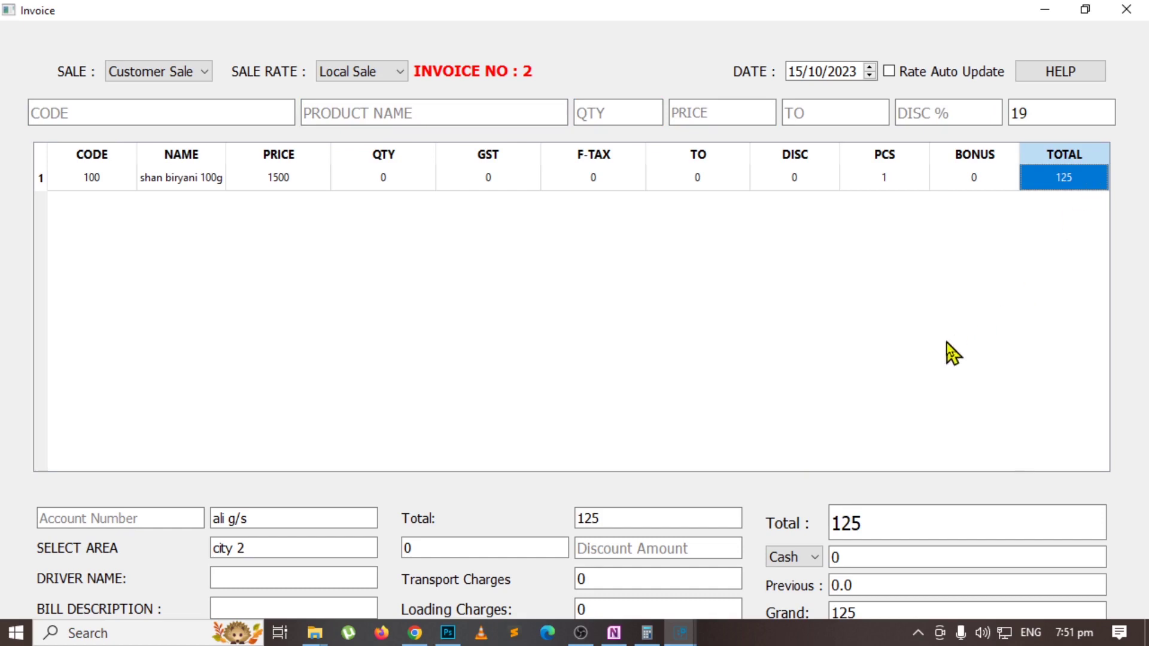
key(ctrl+s)
click(1127, 9)
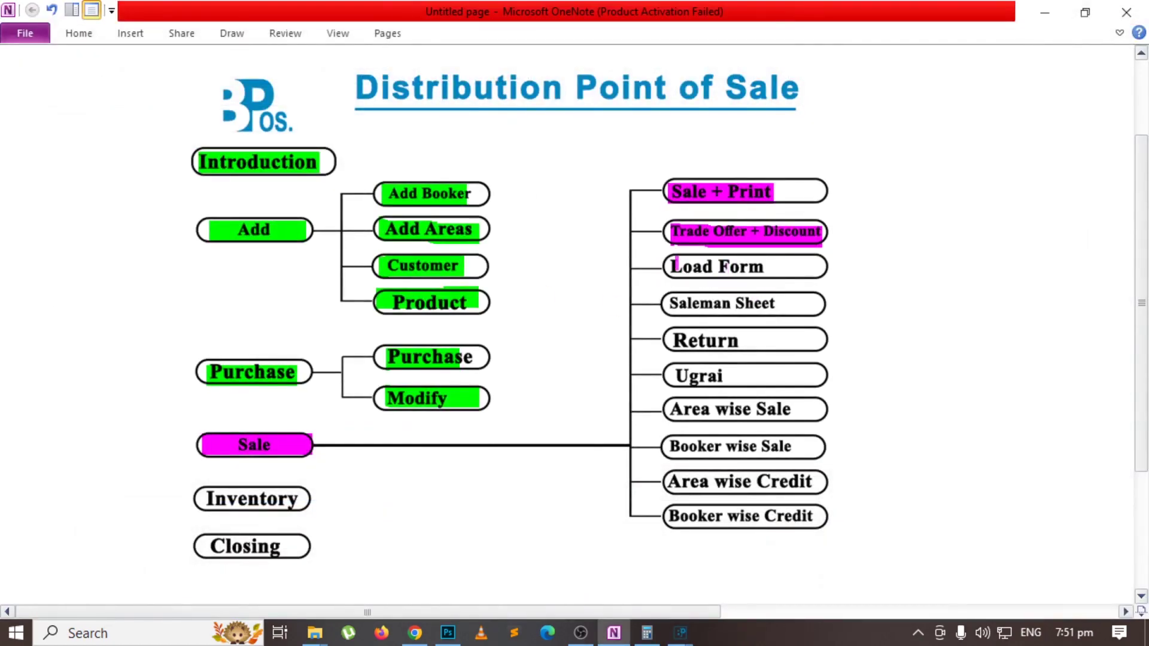
Switch back to the ERP main window, open the sale report from the bill history, and reposition its window.
key(alt+Tab)
key(alt+Tab)
key(alt+Tab)
click(777, 243)
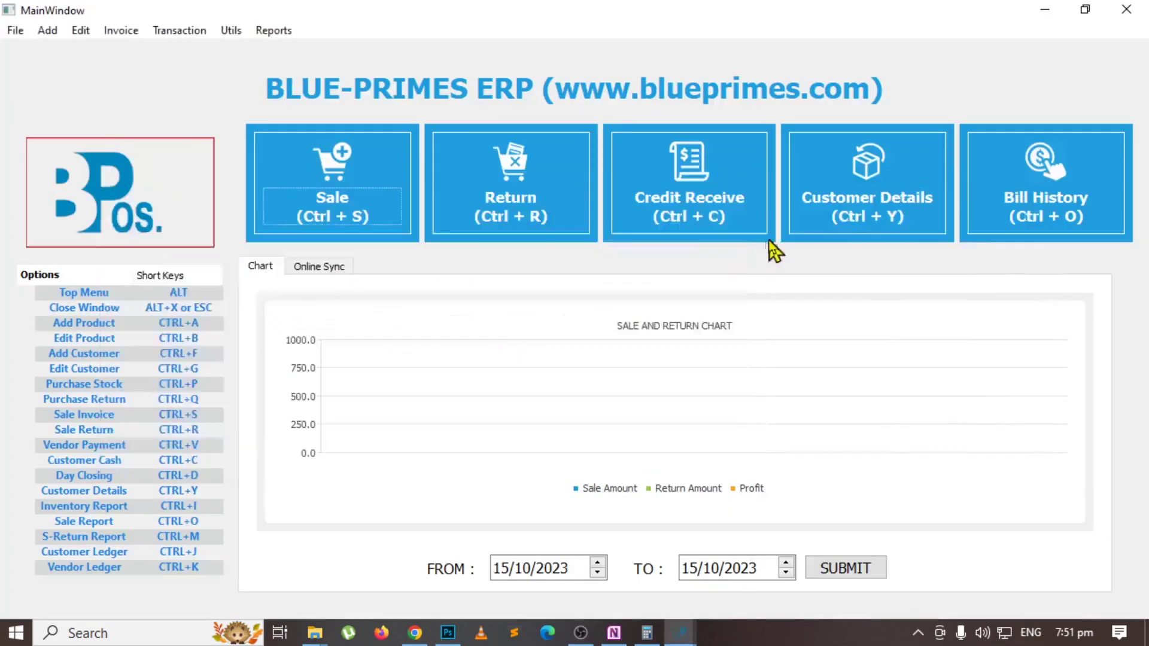
click(1046, 204)
drag(504, 23, 695, 22)
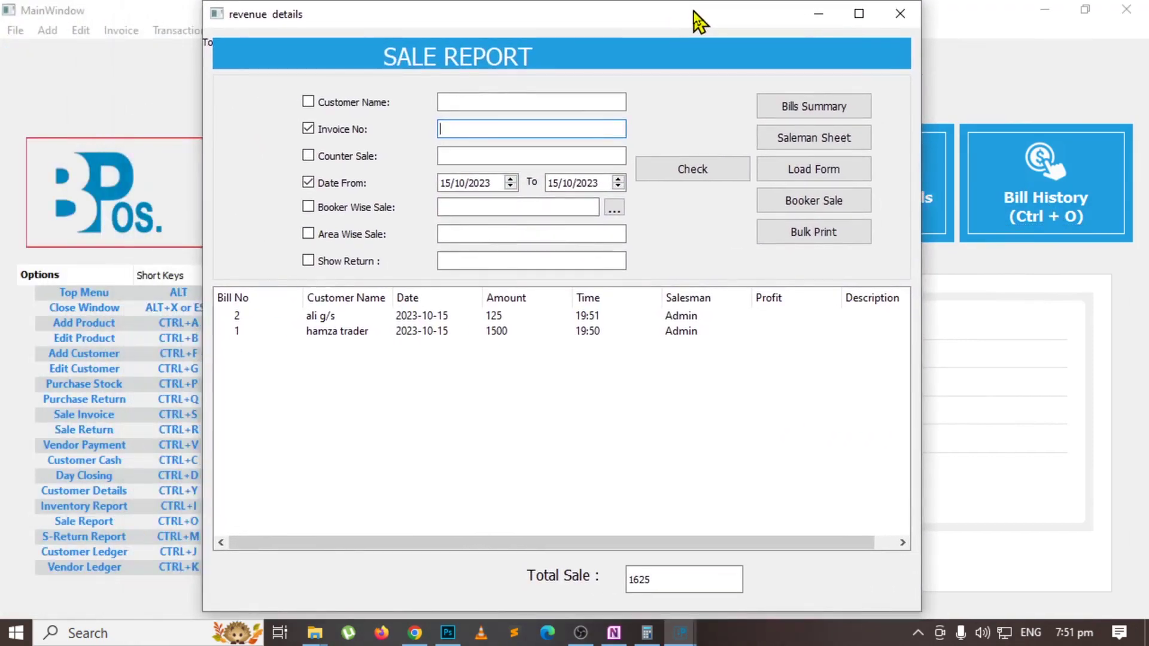
Turn off the invoice number filter and filter the sale report by the area city 1.
click(341, 130)
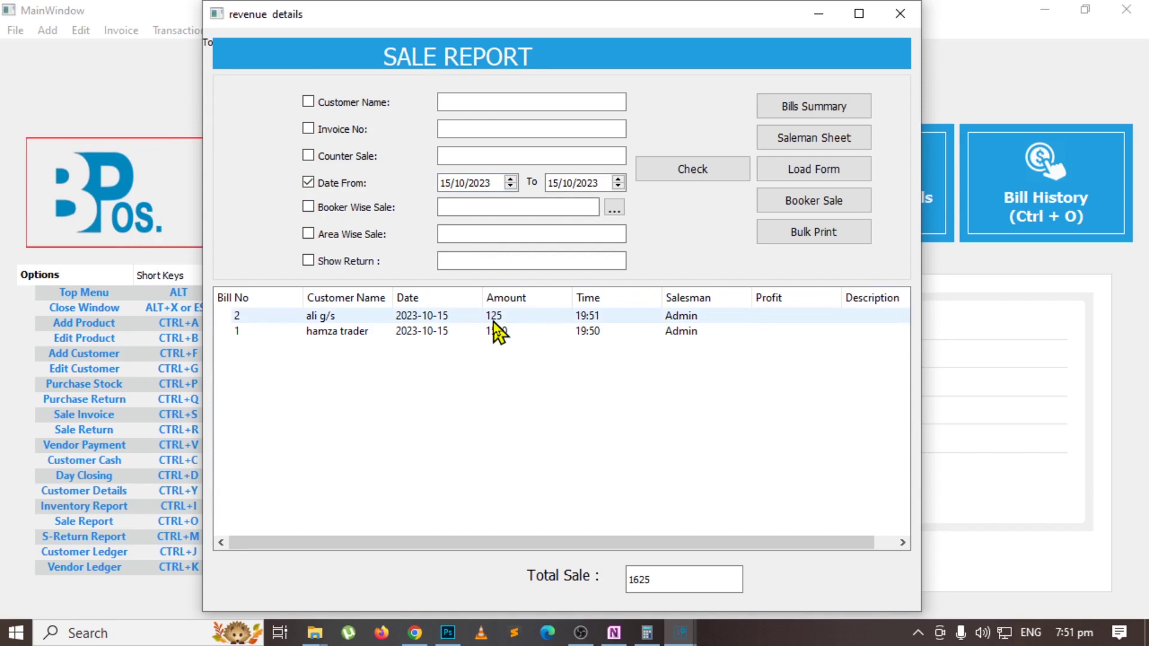
click(329, 234)
click(449, 234)
text(a)
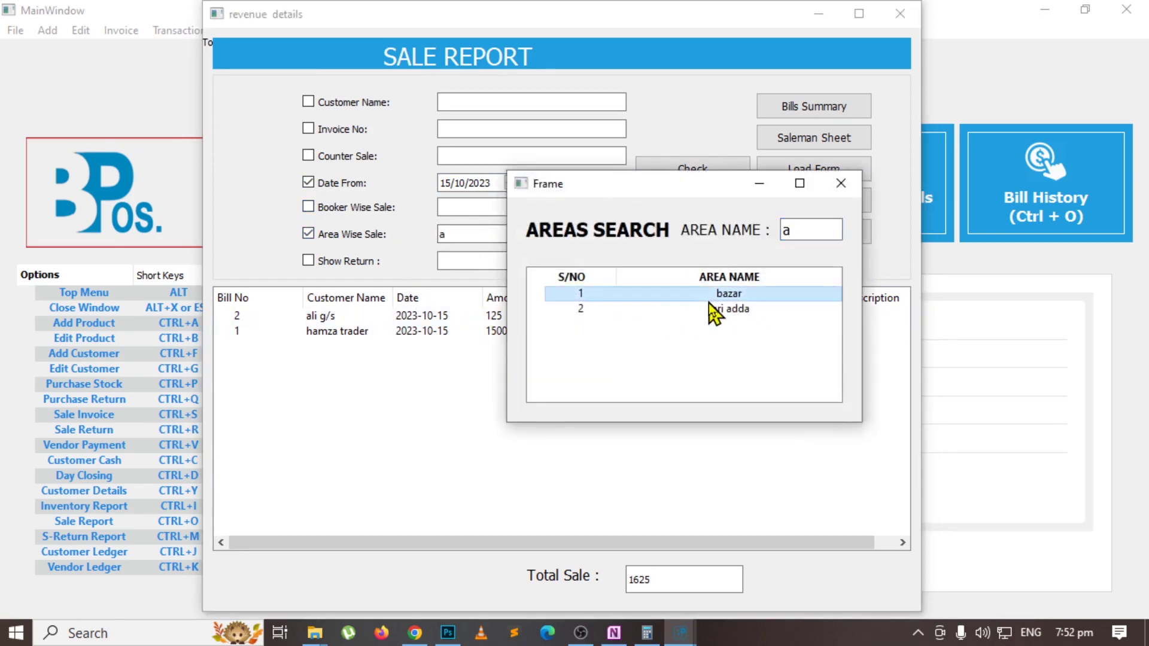
double_click(811, 230)
text(c)
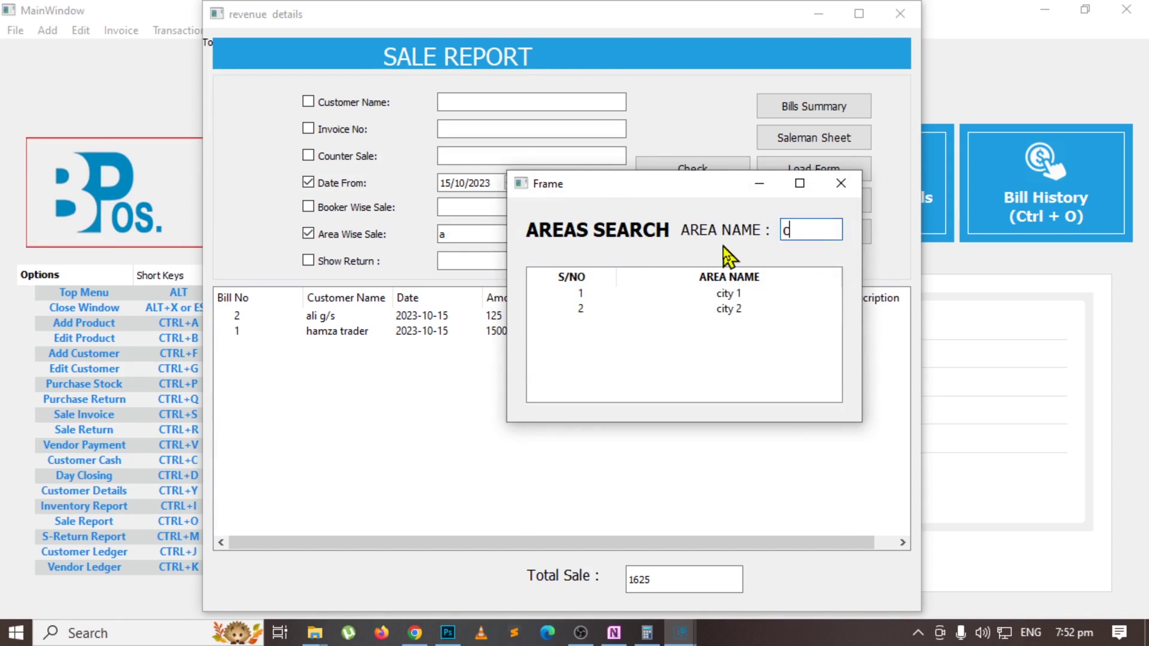
key(Down)
key(Return)
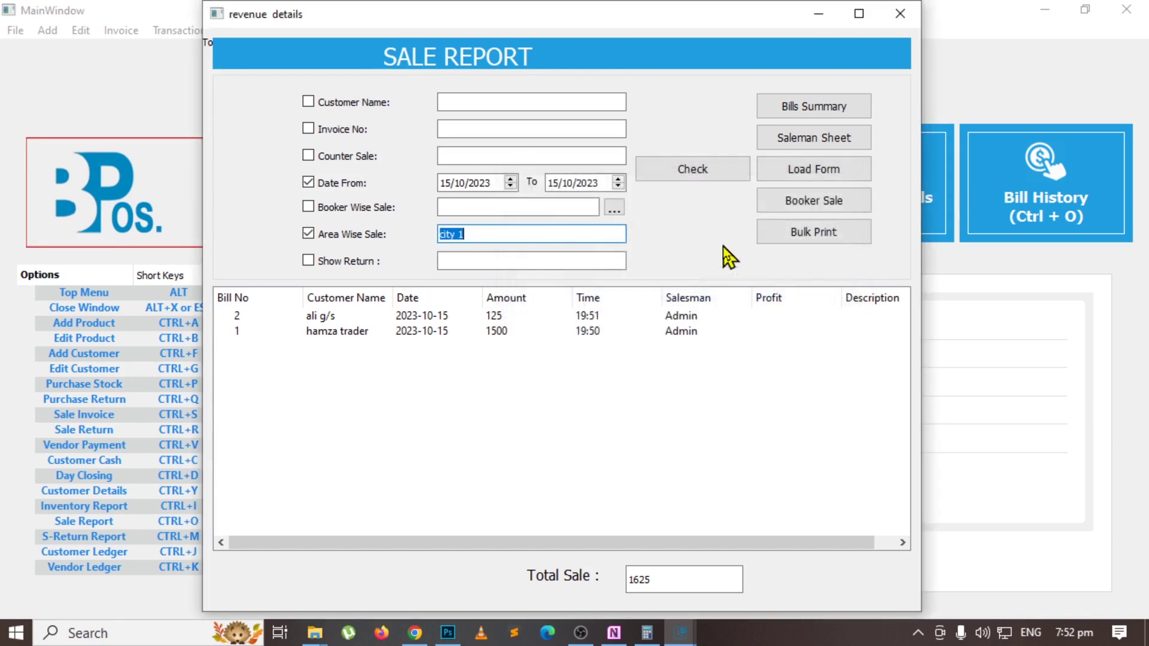
click(688, 168)
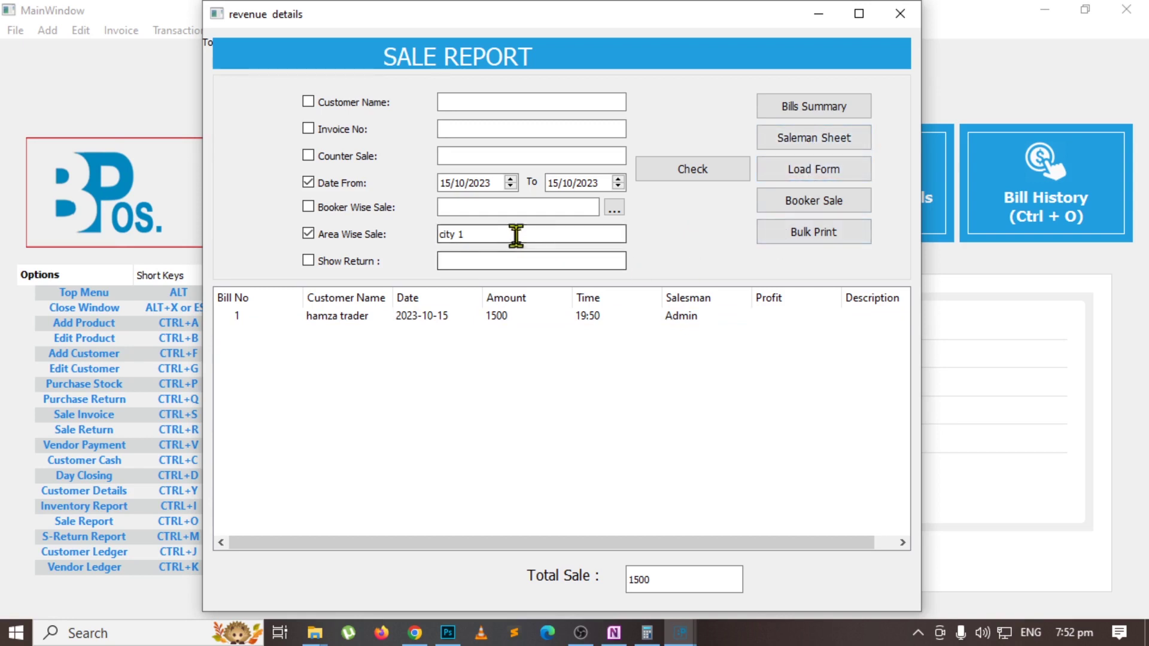
Clear and disable the area filter, and refresh the sale report for the date range only.
drag(516, 236, 285, 242)
key(BackSpace)
click(308, 234)
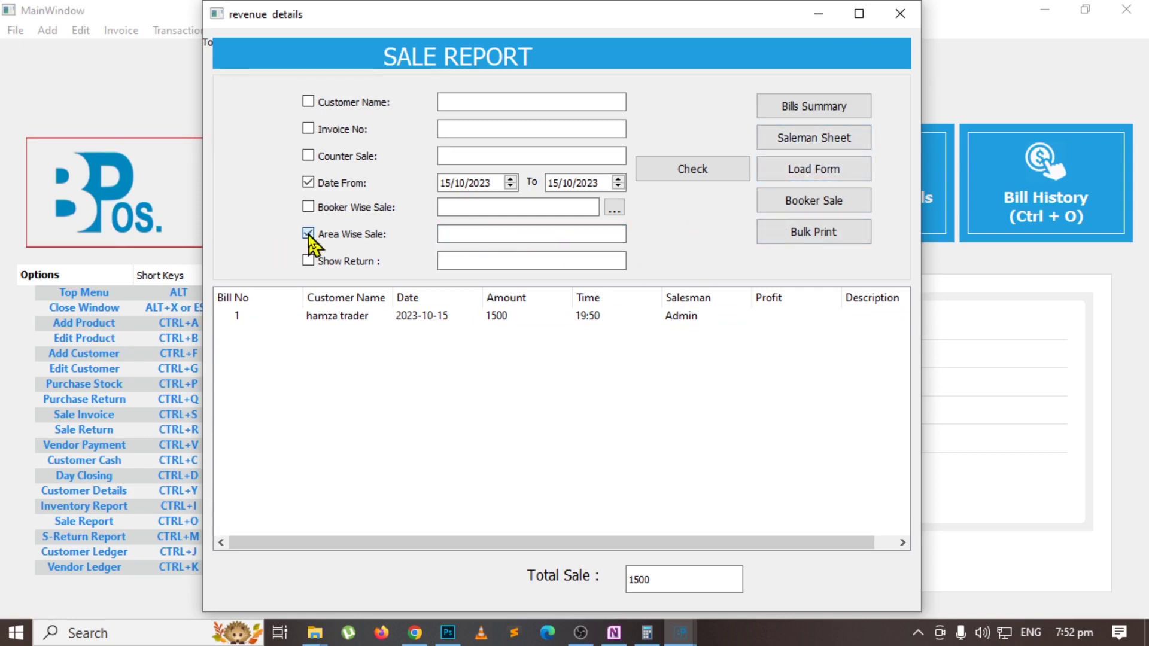
click(688, 169)
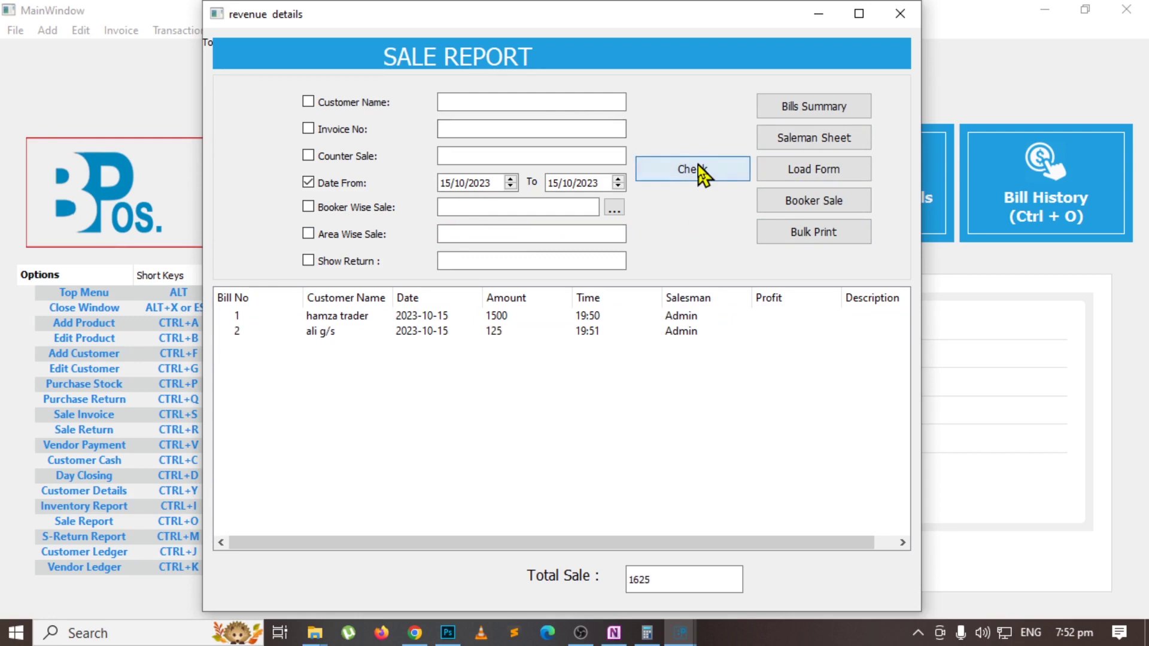
Generate the Load Form for the listed bills, check its sale amount, and return to the sale report.
click(866, 170)
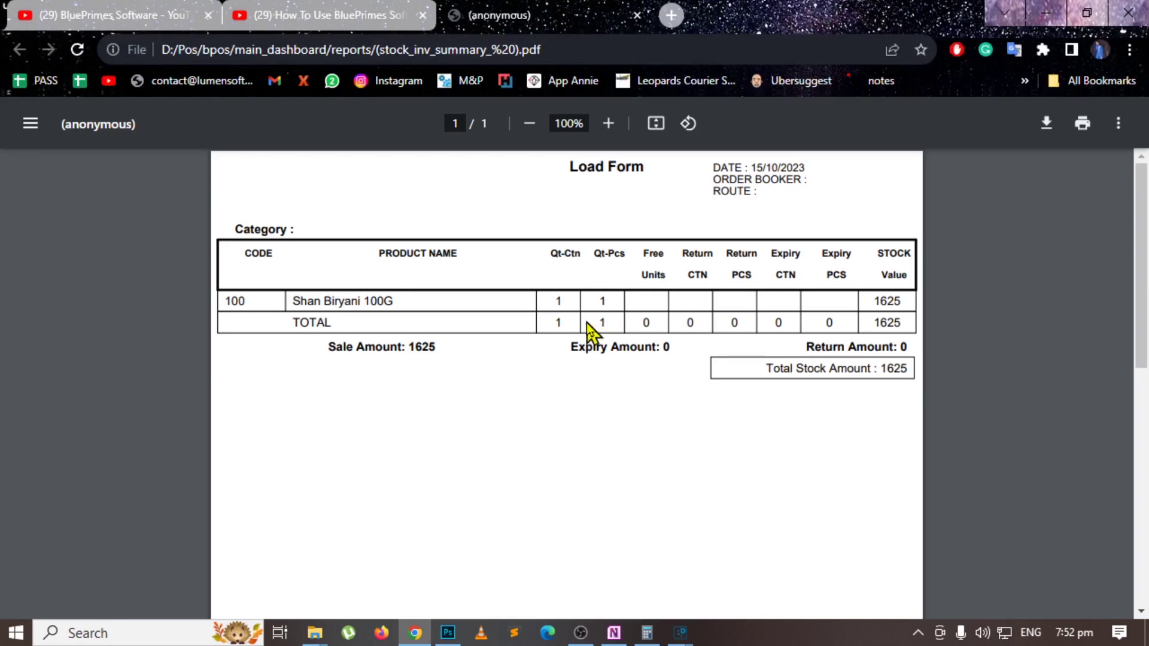
double_click(433, 349)
key(alt+Tab)
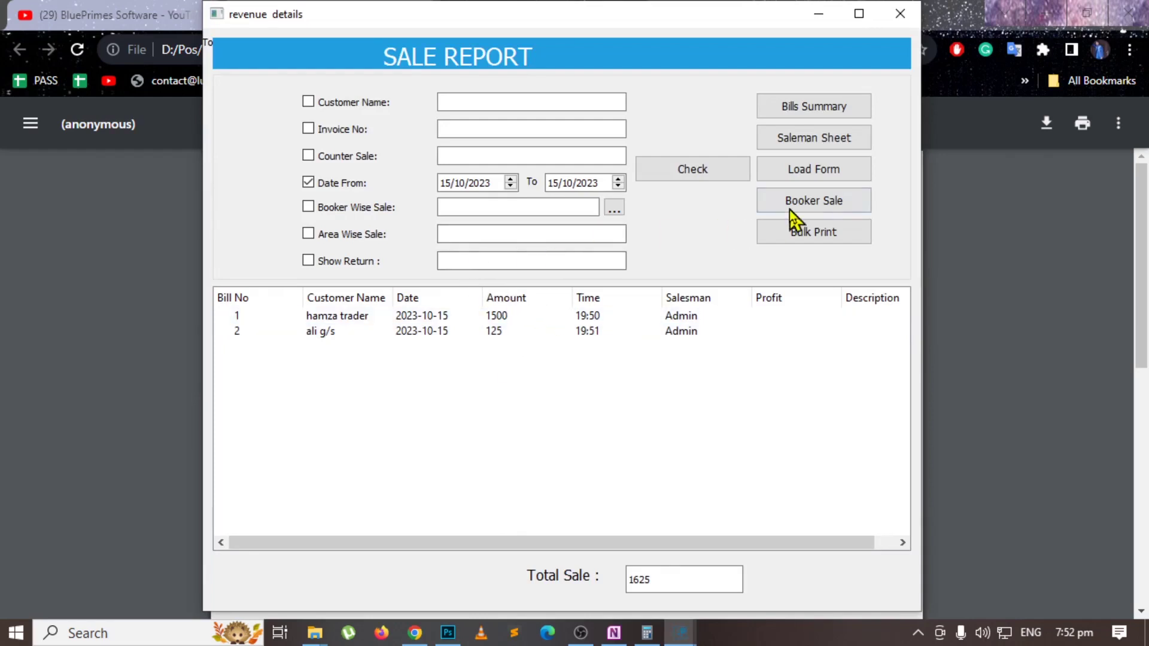
Generate the Bills Summary and review each bill's date, customer, area, total and remarks before returning to the sale report.
click(816, 111)
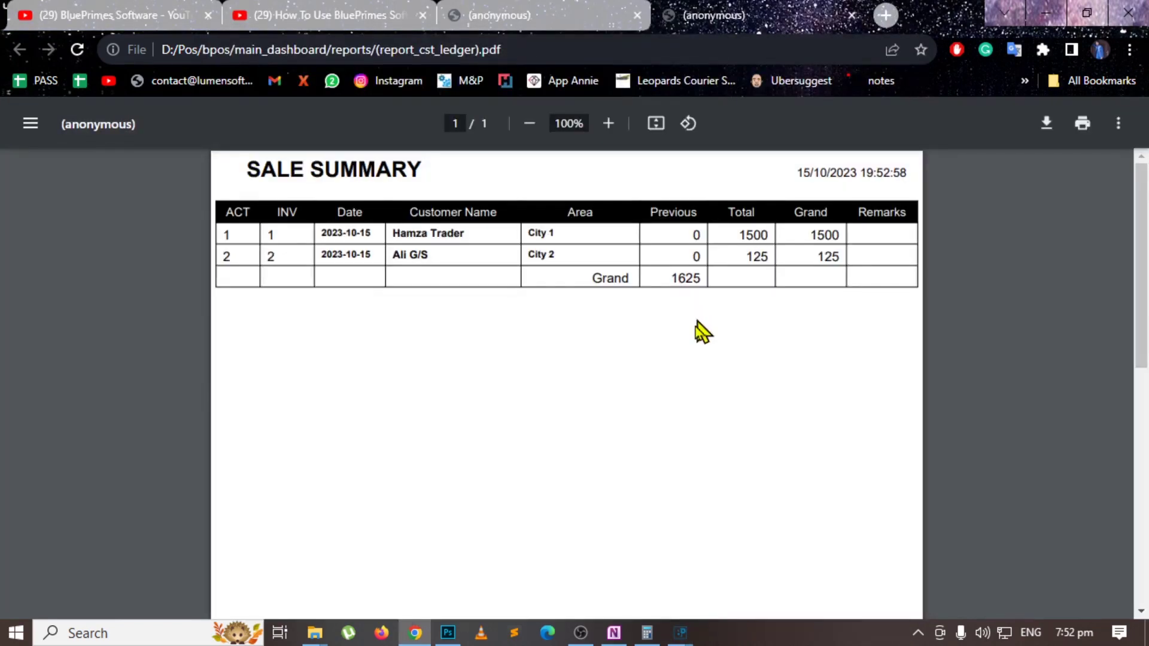
drag(325, 232, 790, 254)
click(755, 349)
drag(394, 233, 427, 235)
click(553, 234)
double_click(759, 233)
double_click(820, 234)
click(897, 235)
double_click(836, 234)
click(410, 255)
key(alt+Tab)
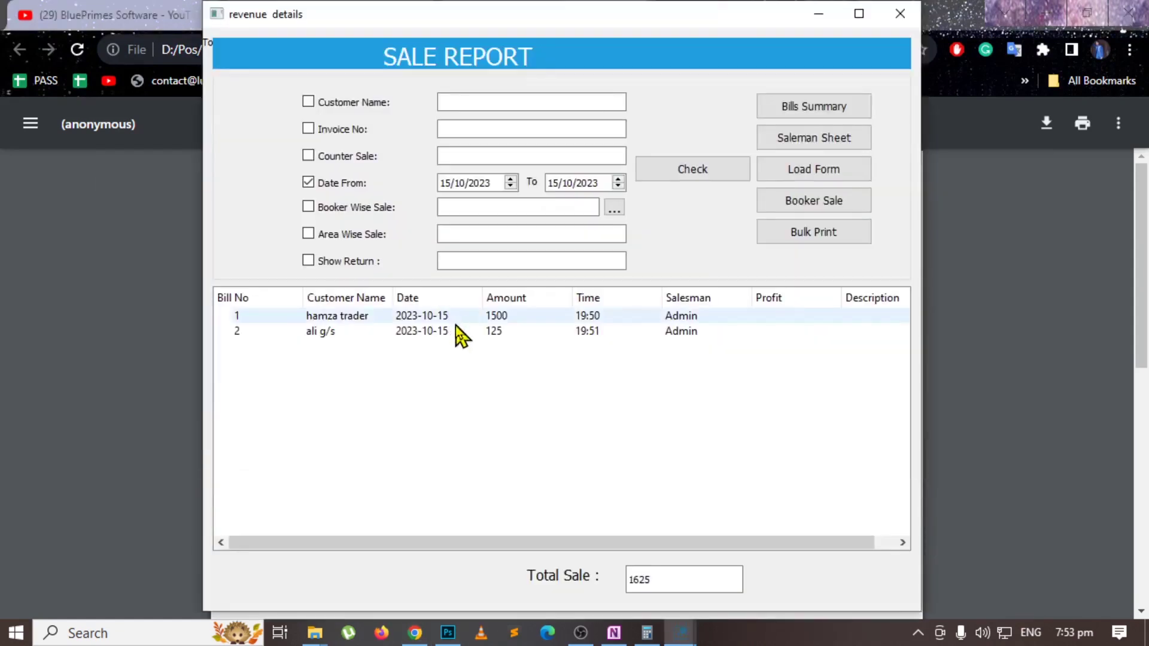
Generate the Saleman Sheet for the listed bills and compare it with bill 1 in the sale report.
click(814, 137)
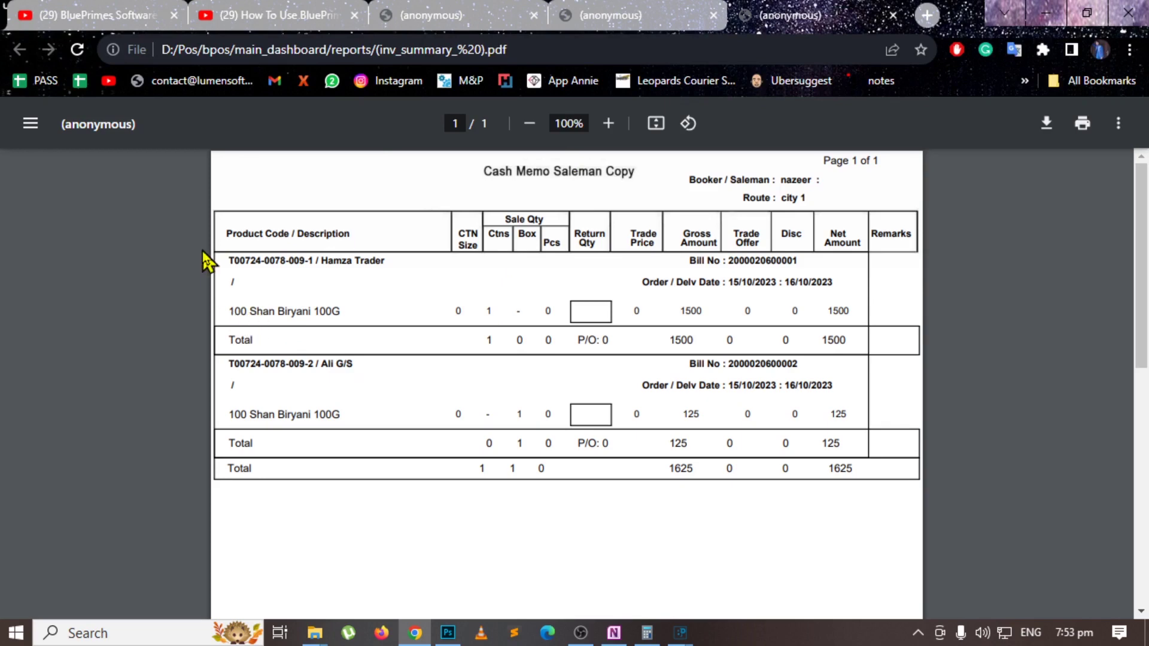
key(alt+Tab)
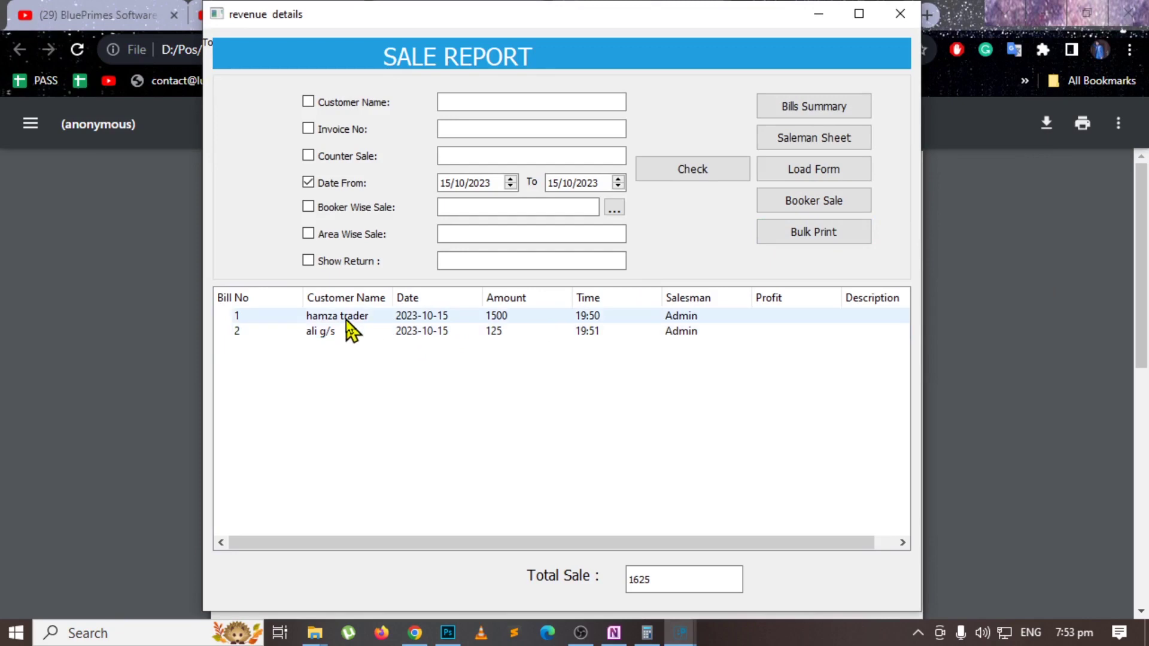
double_click(374, 318)
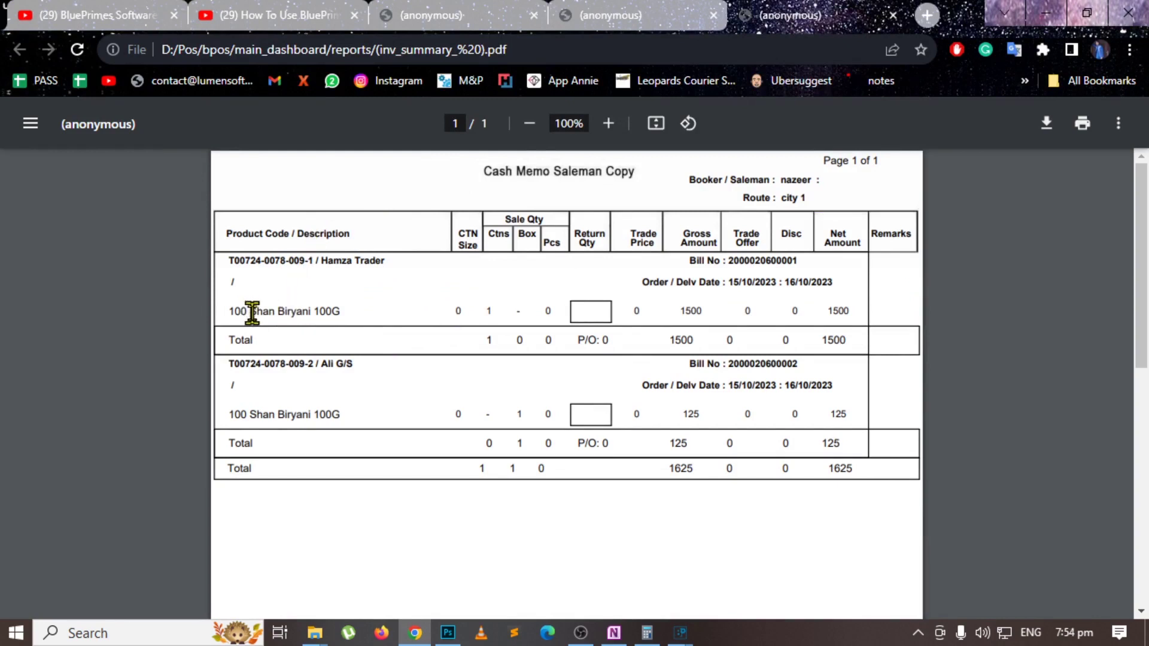
Examine the Cash Memo Saleman Copy: each customer's product line, return quantity box, P/O field, net amounts and bill totals.
drag(250, 311, 853, 311)
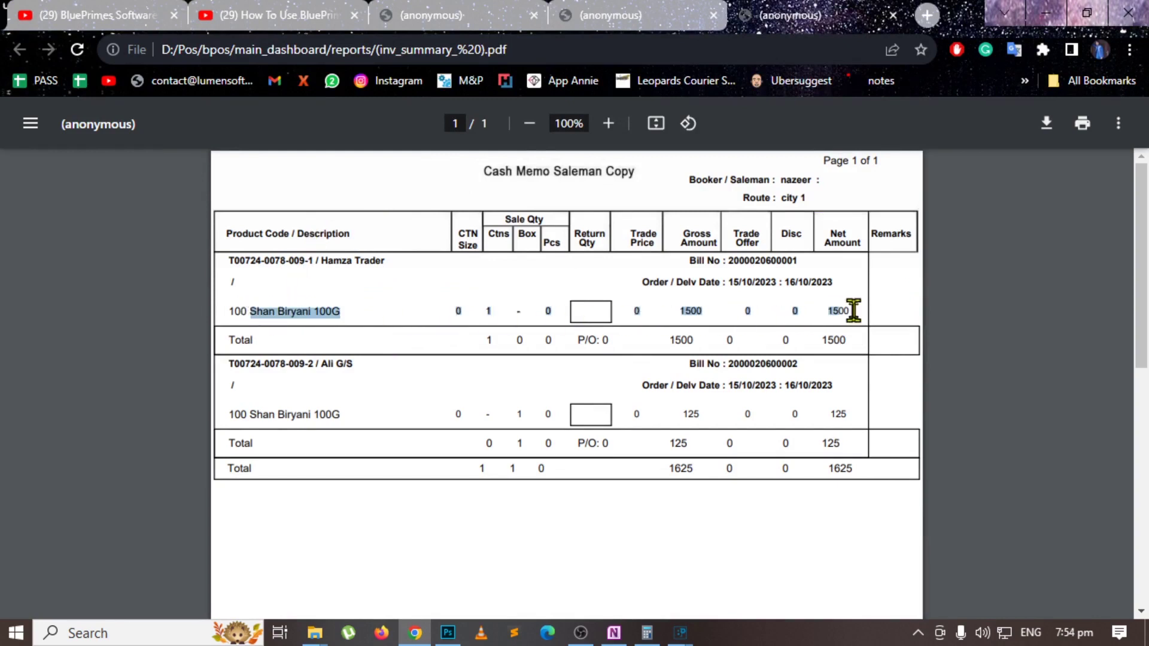
click(835, 343)
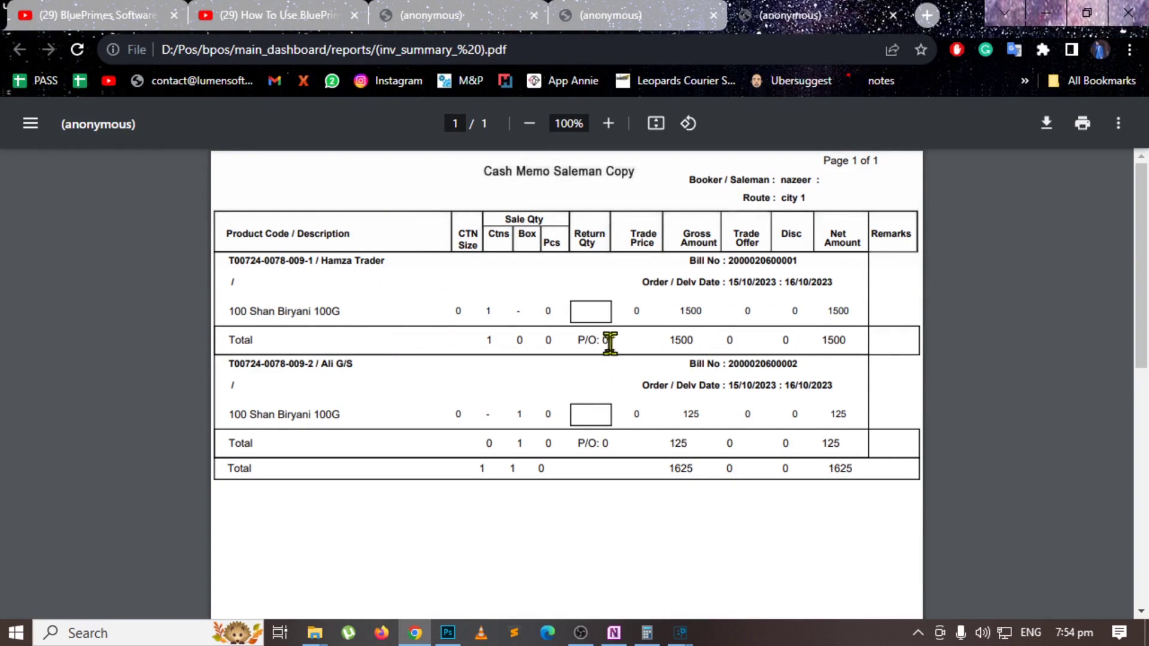
drag(575, 340, 609, 341)
click(829, 338)
drag(269, 311, 423, 310)
double_click(832, 340)
drag(321, 261, 386, 261)
drag(318, 364, 365, 361)
double_click(833, 442)
click(836, 340)
double_click(836, 340)
click(584, 315)
double_click(838, 309)
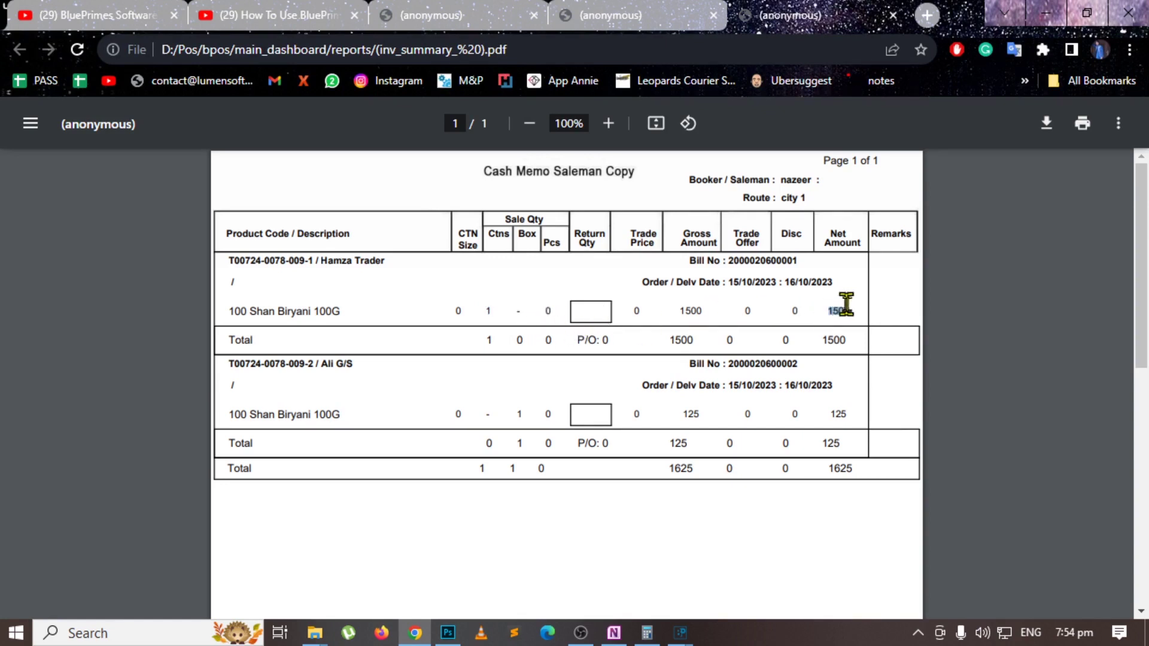
click(879, 277)
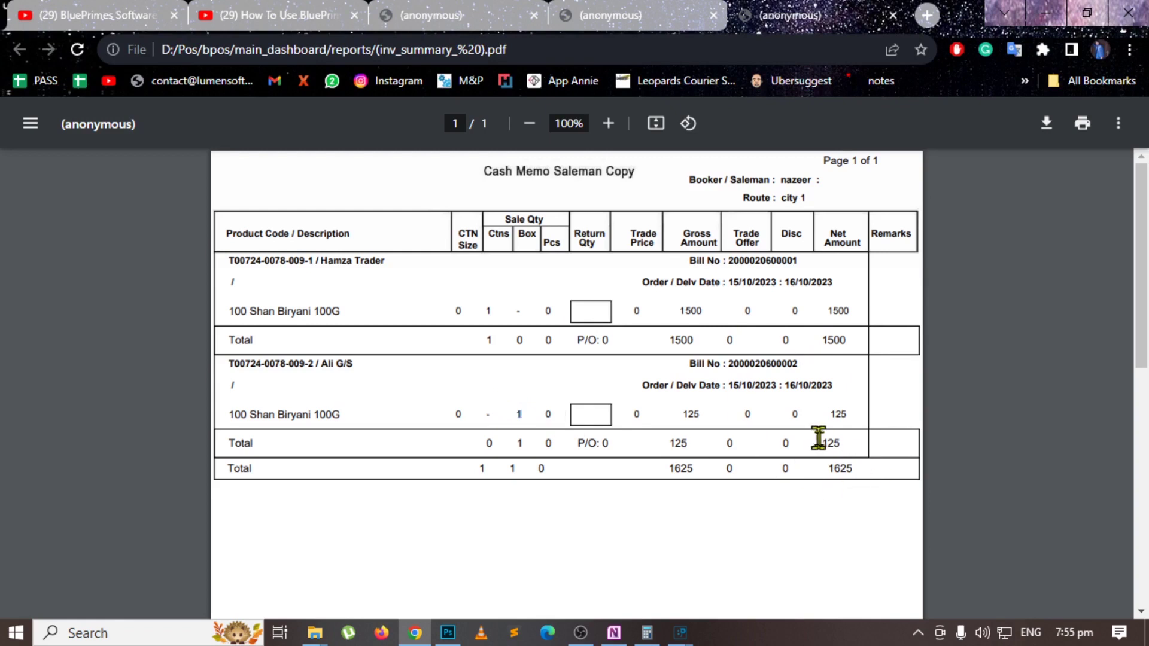
Check the net amounts in the Cash Memo Saleman Copy against the bills listed in the sale report.
drag(825, 443, 849, 443)
double_click(835, 311)
key(alt+Tab)
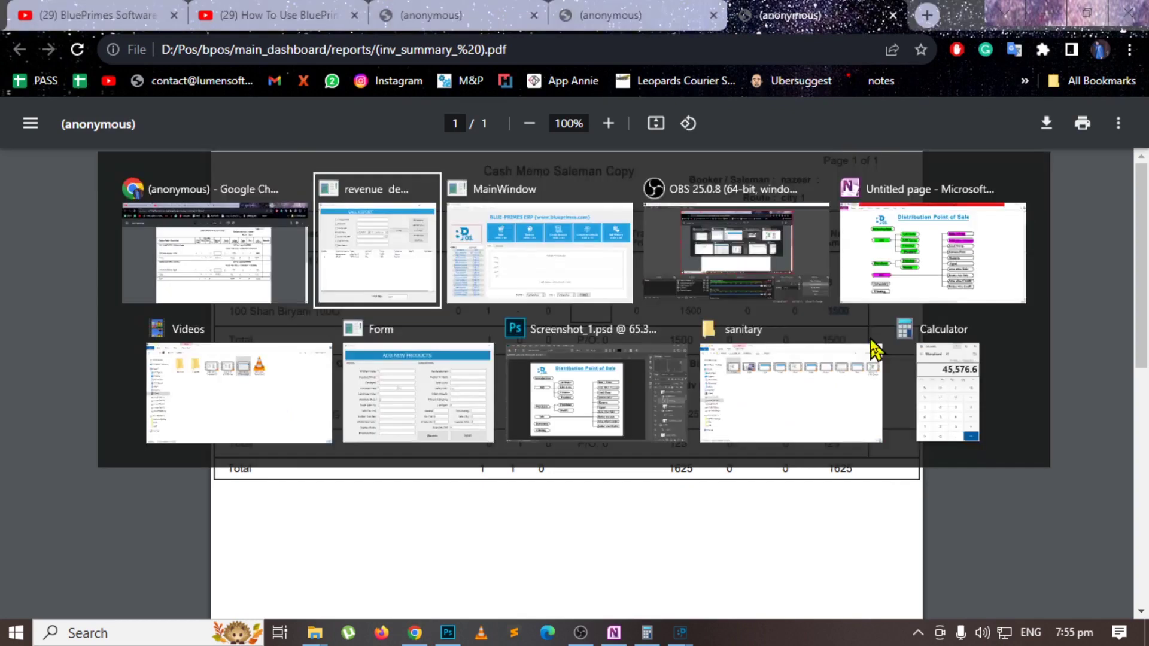
click(426, 287)
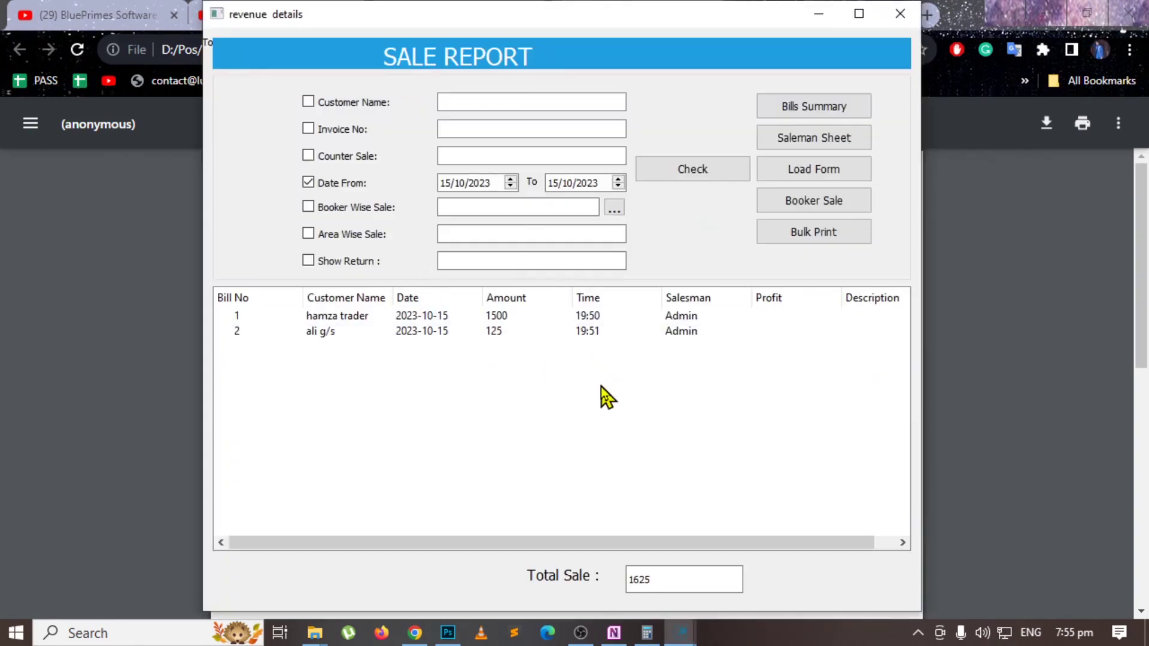
key(alt+Tab)
click(385, 263)
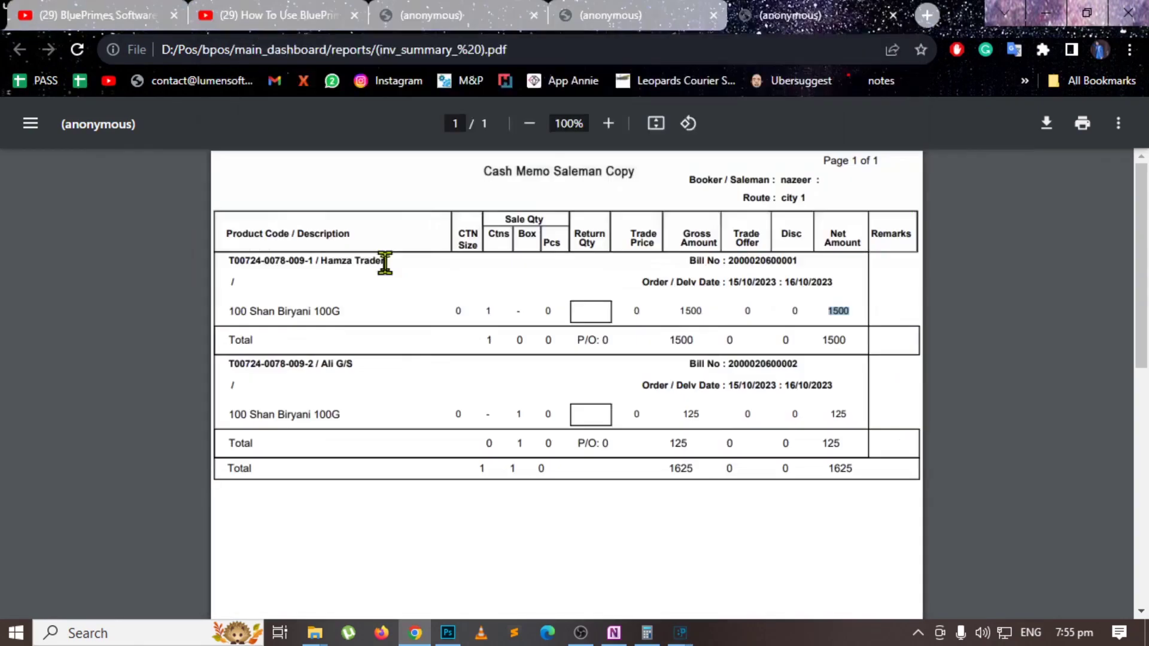
Revisit the Sale Summary and Load Form reports, and enable the invoice number filter in the sale report.
click(577, 18)
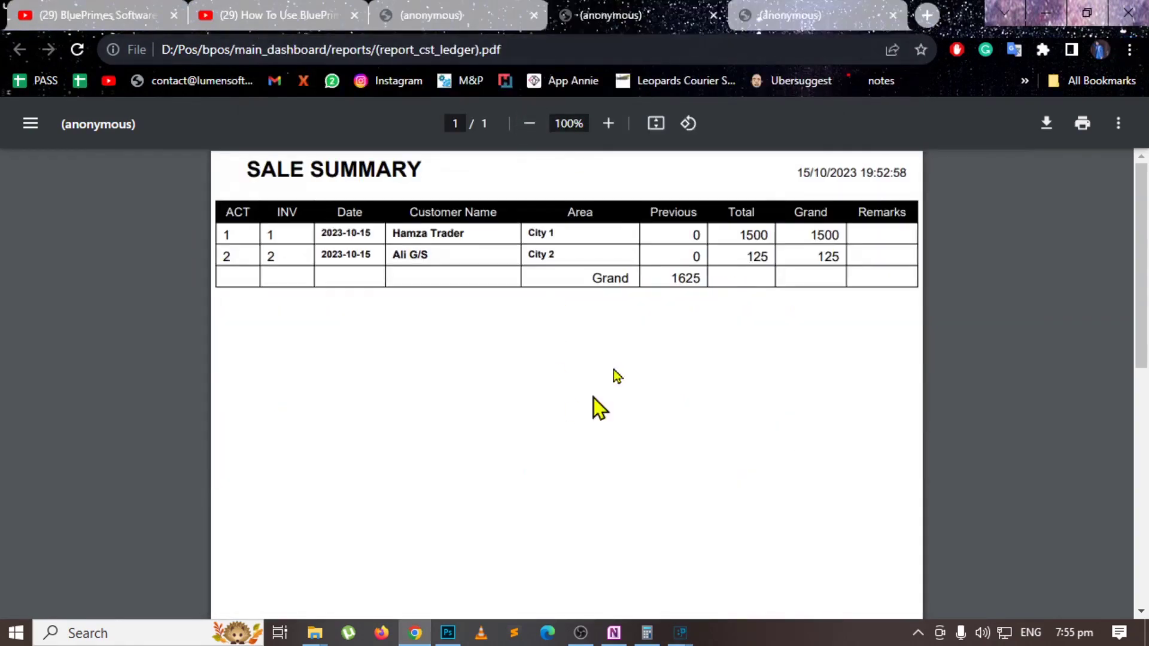
click(478, 24)
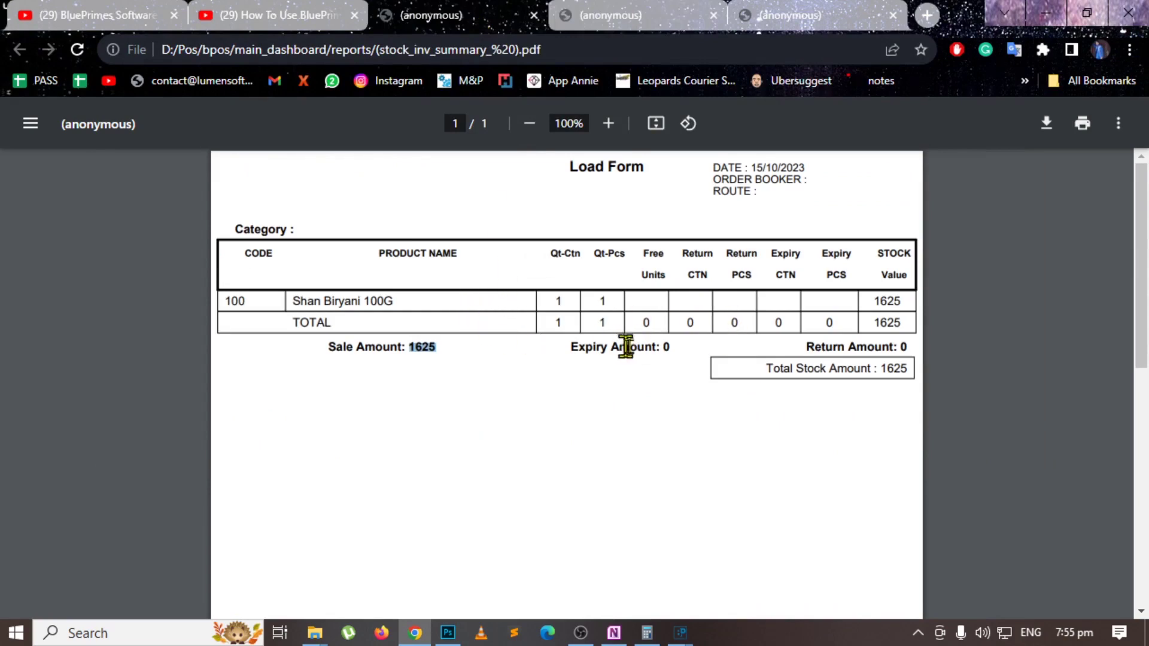
click(1047, 13)
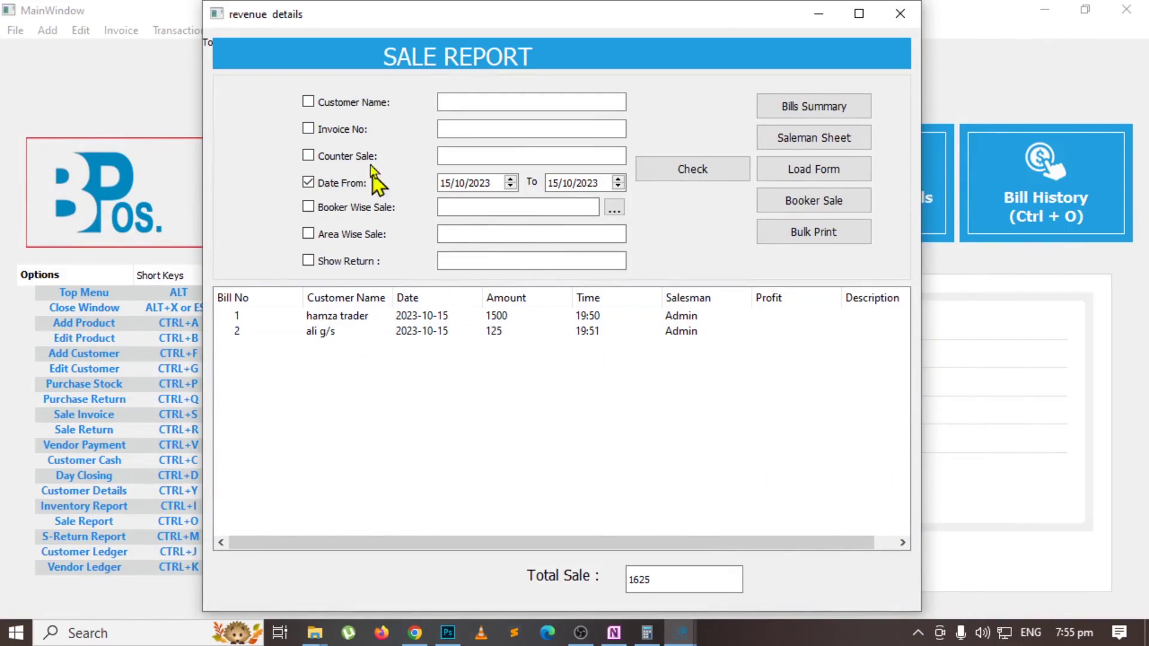
click(366, 129)
key(alt+Tab)
click(397, 244)
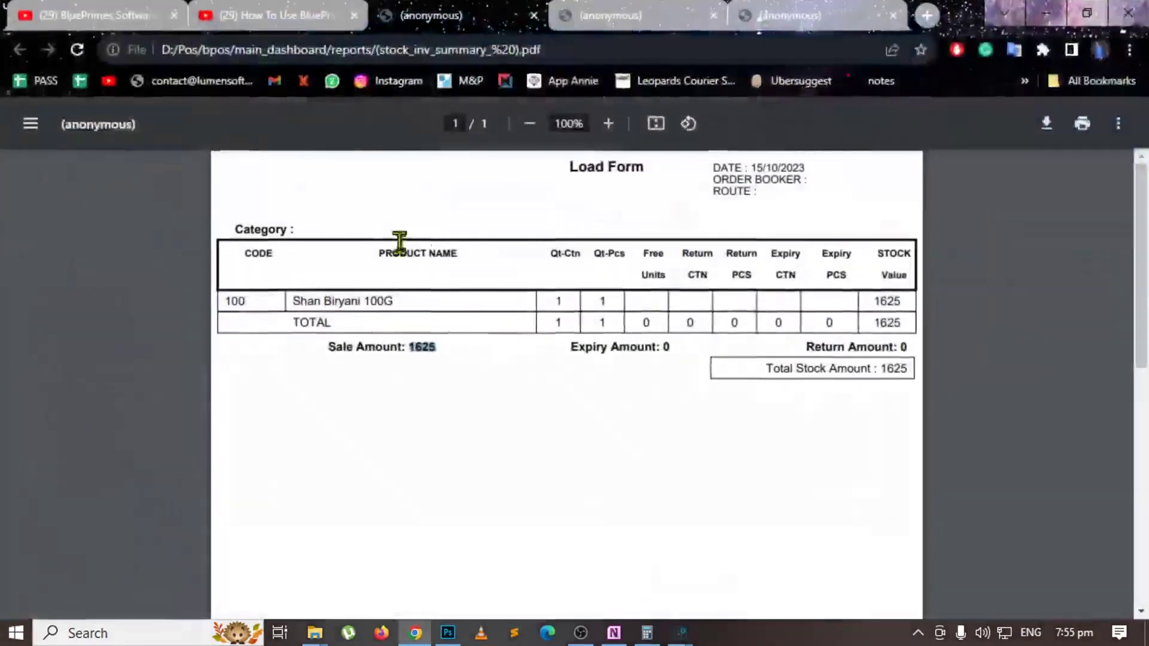
Examine the Cash Memo Saleman Copy from its first row to the grand total, including both customers' bill numbers.
click(802, 15)
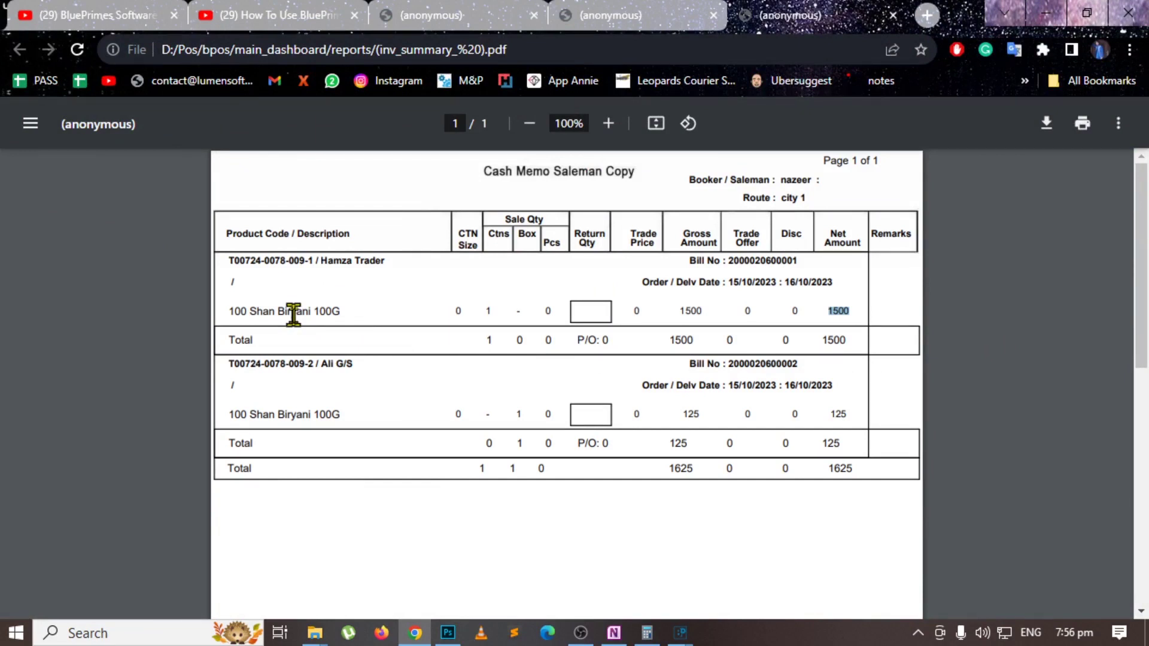
scroll(358, 497, down, 5)
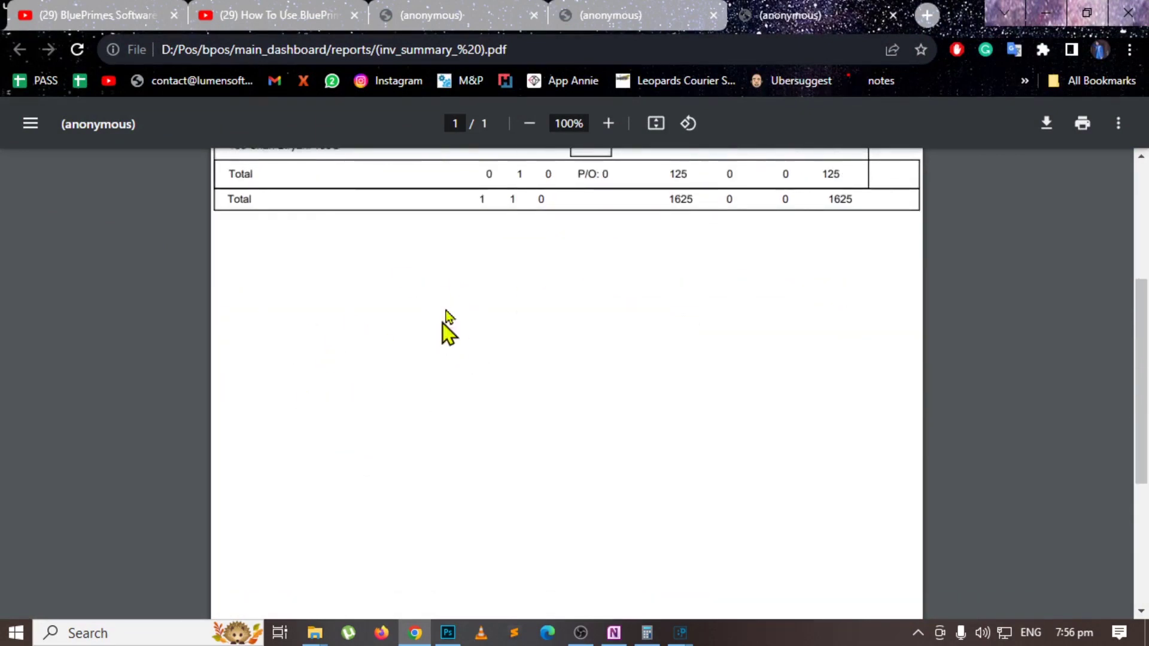
scroll(403, 398, up, 3)
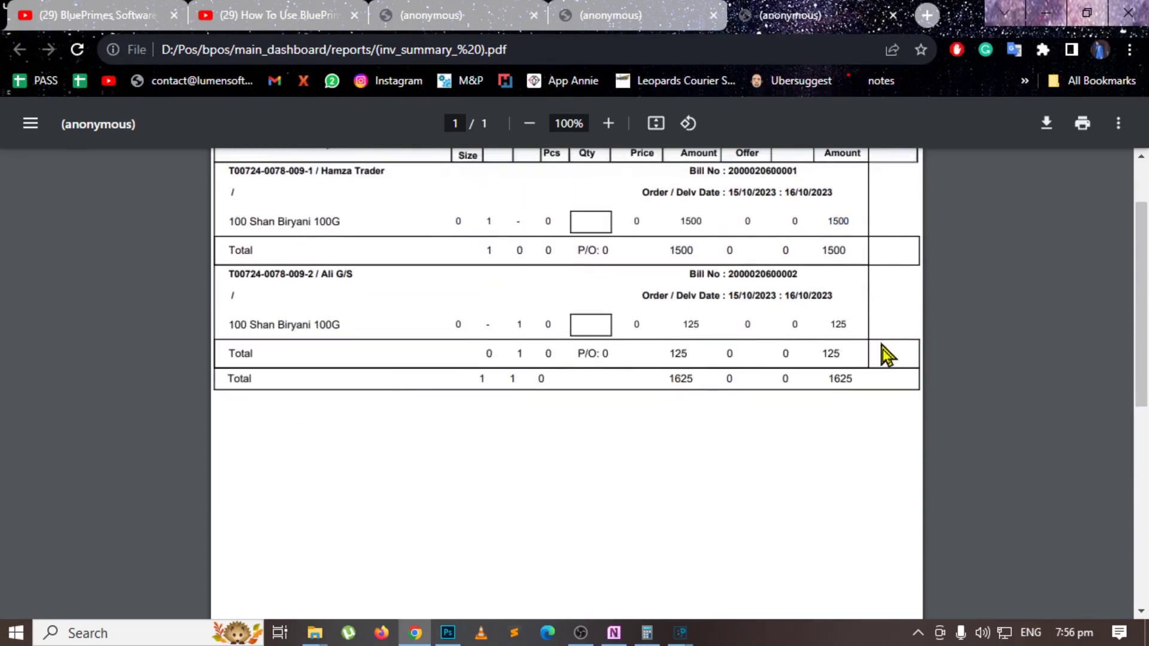
scroll(882, 351, down, 3)
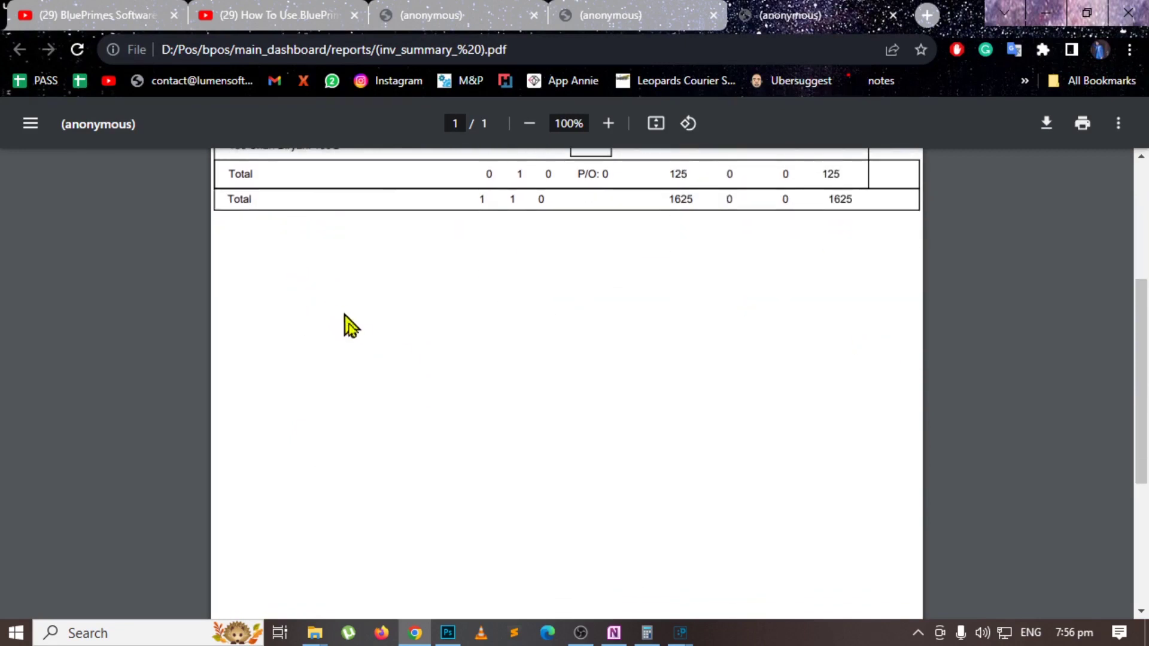
scroll(405, 428, up, 3)
scroll(404, 417, up, 2)
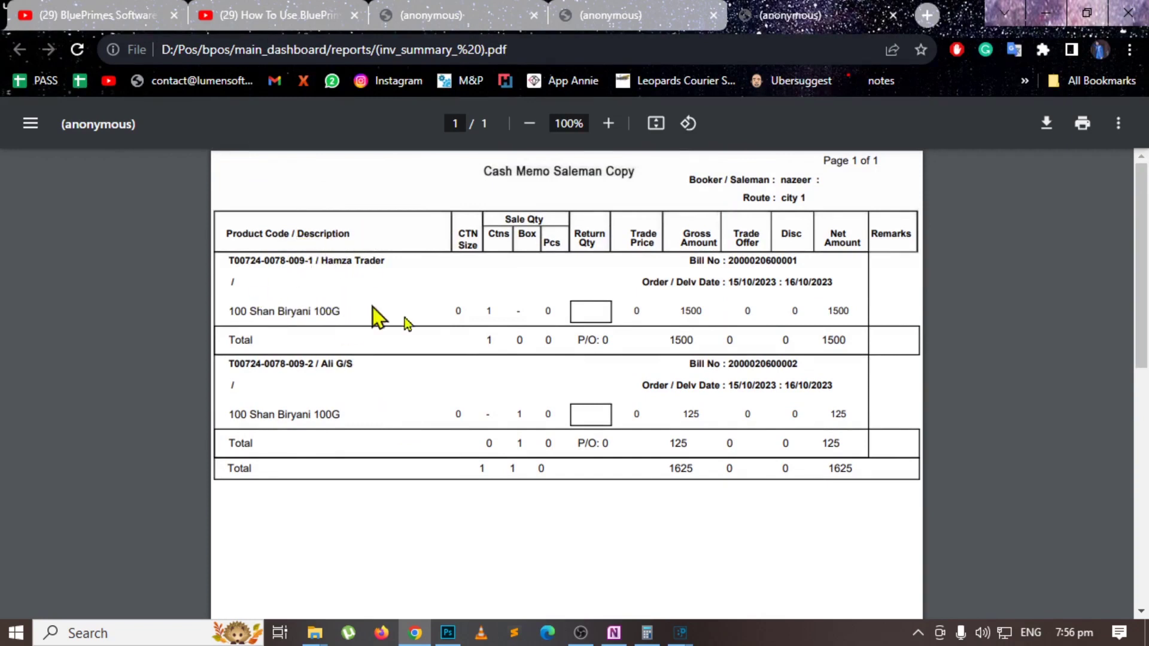
double_click(791, 261)
double_click(780, 366)
click(804, 260)
Filter the sale report by invoice number 1 and open that bill's sale details.
key(alt+Tab)
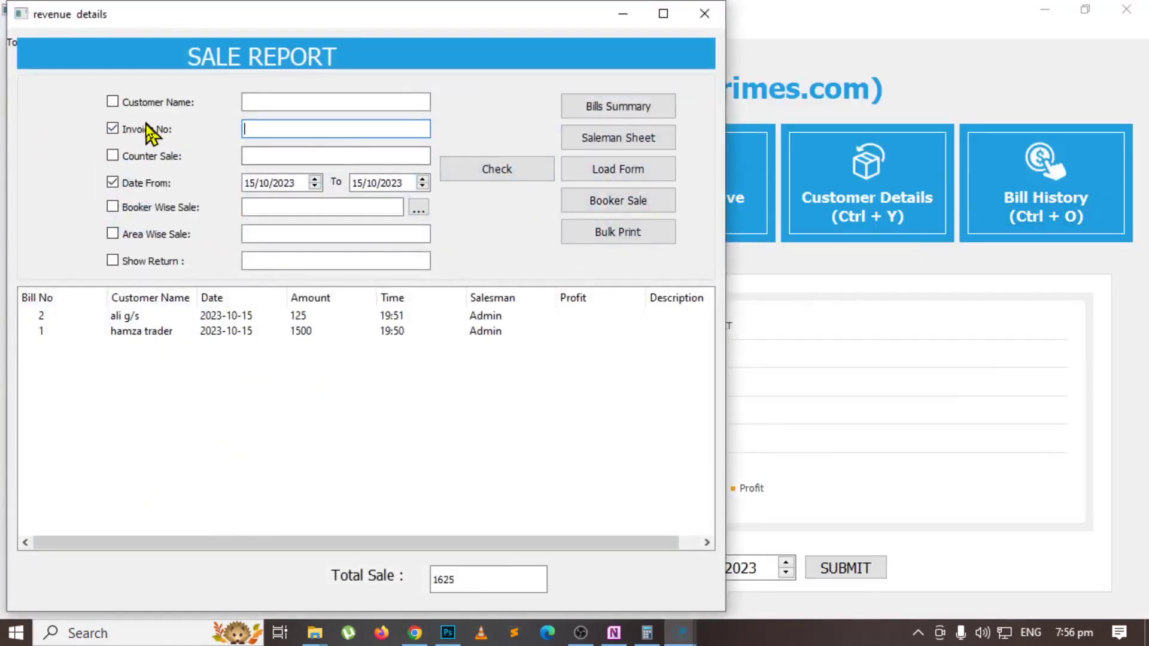
click(269, 125)
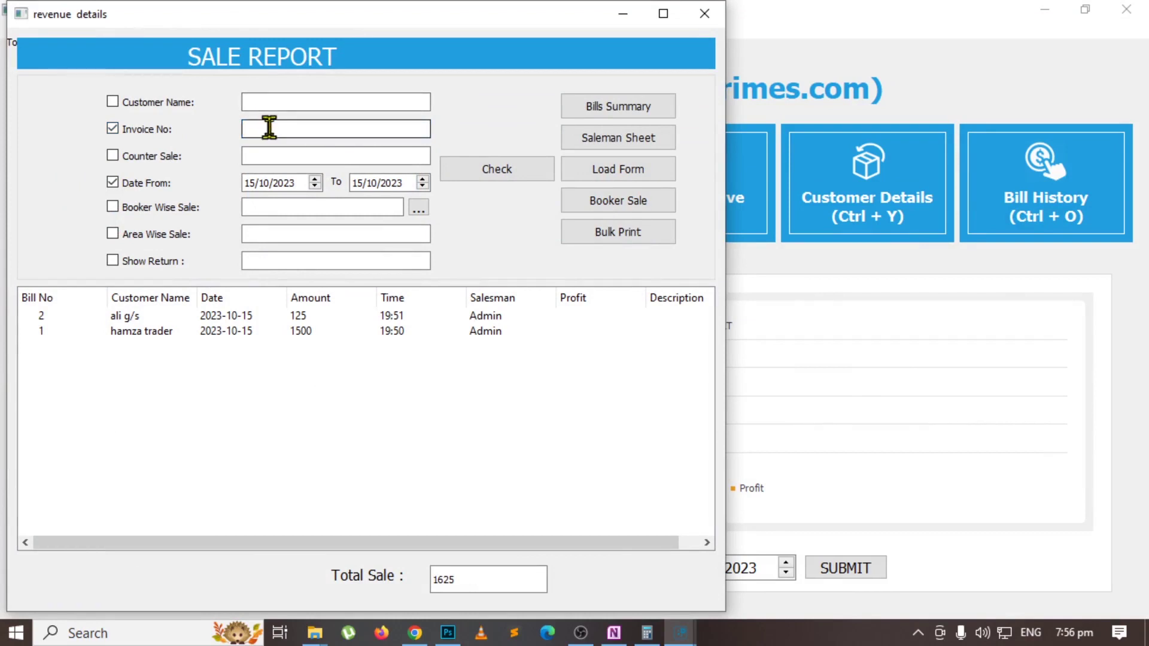
key(alt+Tab)
key(alt+Tab)
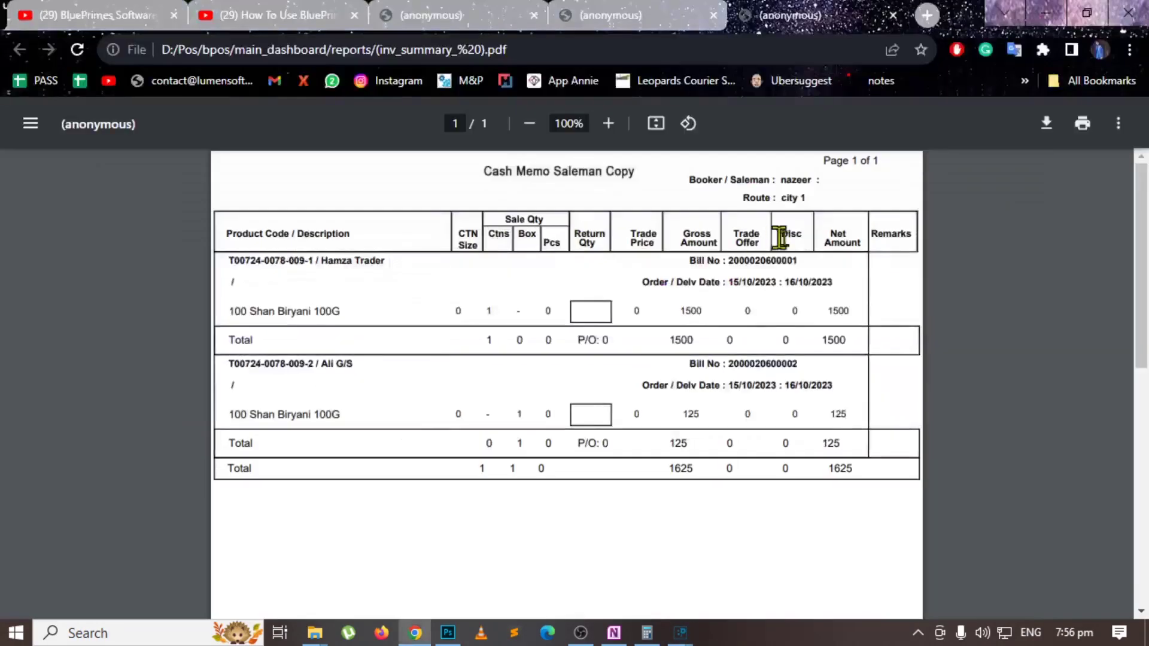
key(alt+Tab)
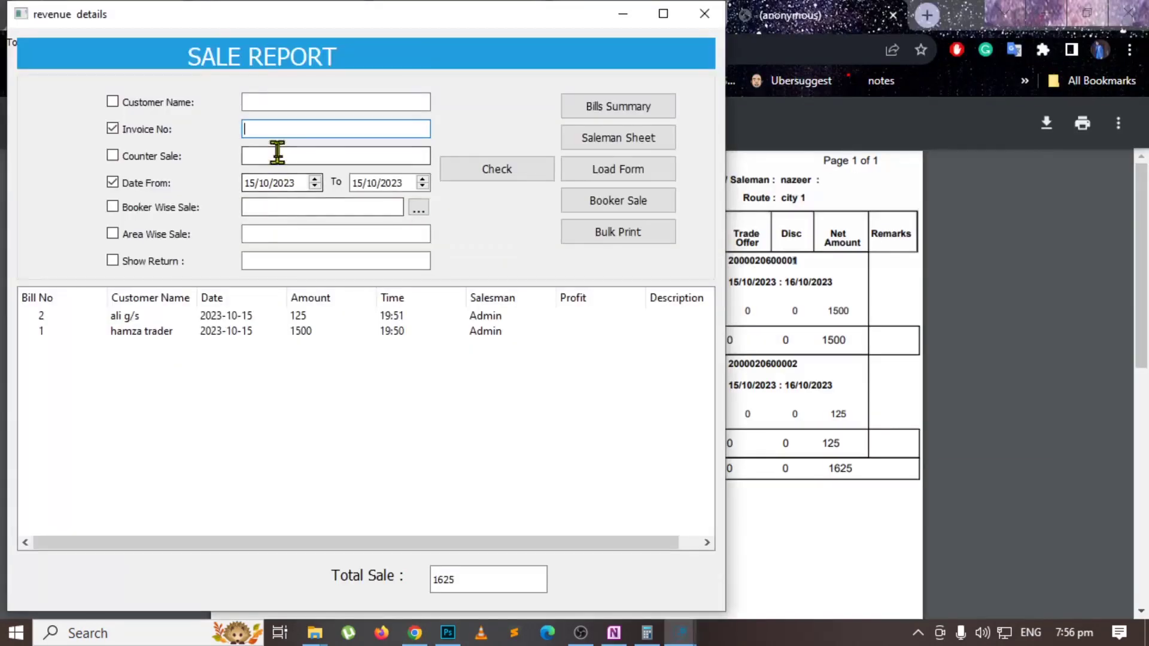
text(1)
key(Return)
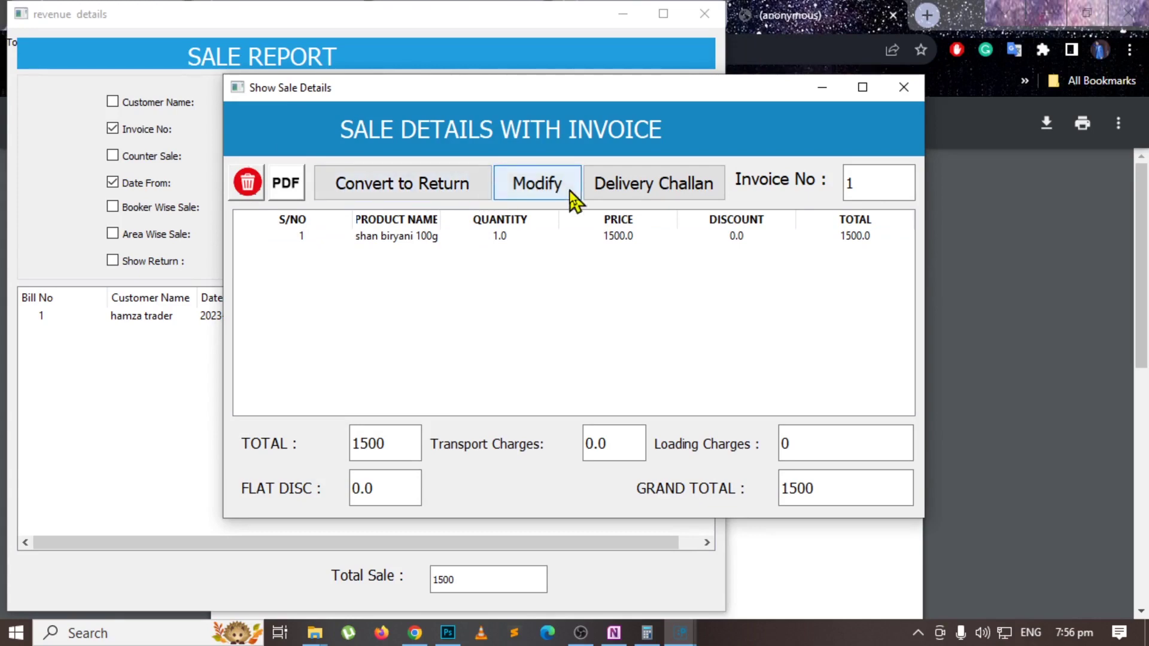
Convert invoice 1 to a customer return and re-enter the shan biryani 100g line with quantity 0.6.
click(402, 197)
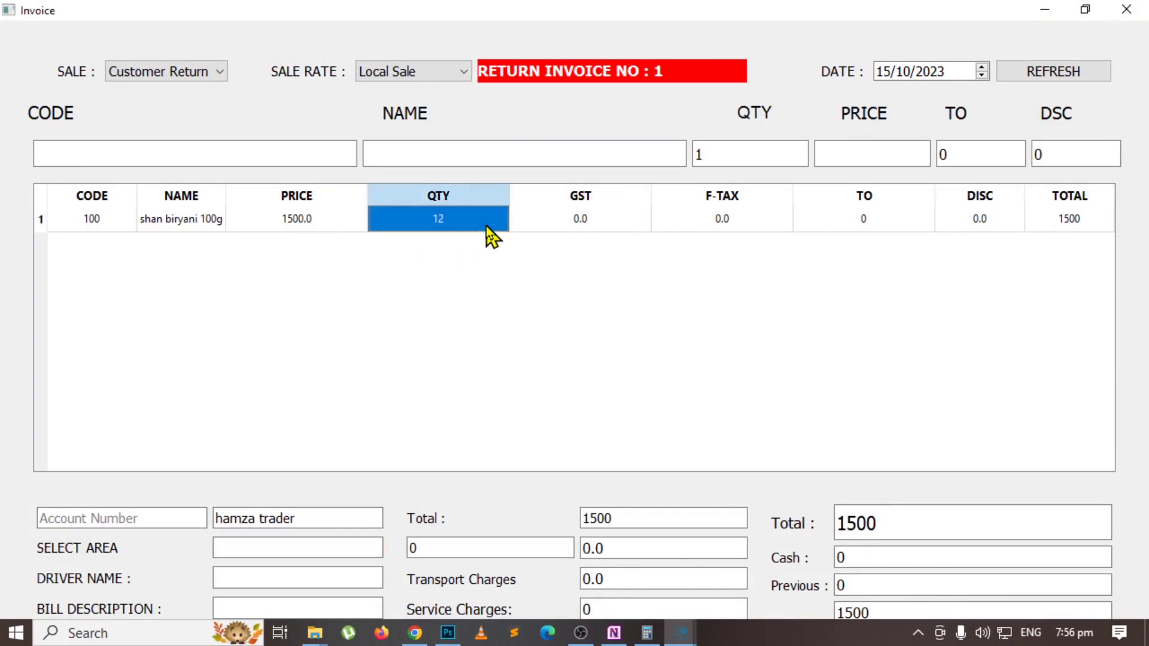
double_click(486, 225)
text(0.6)
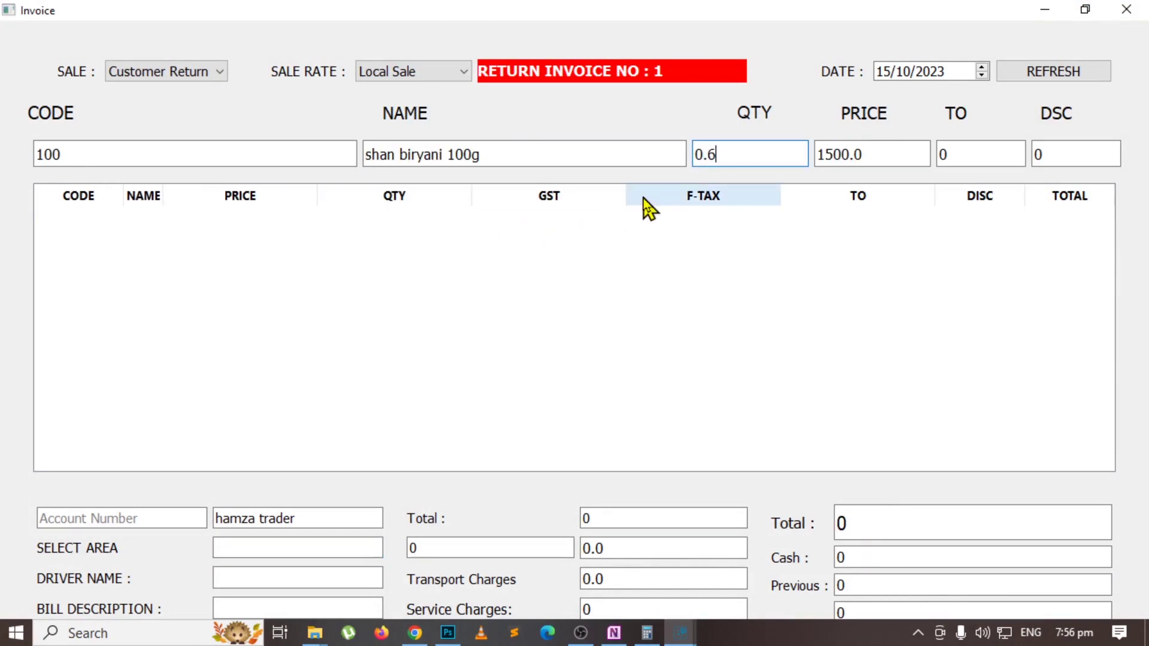
key(Return)
key(Return)
key(Return)
key(Return)
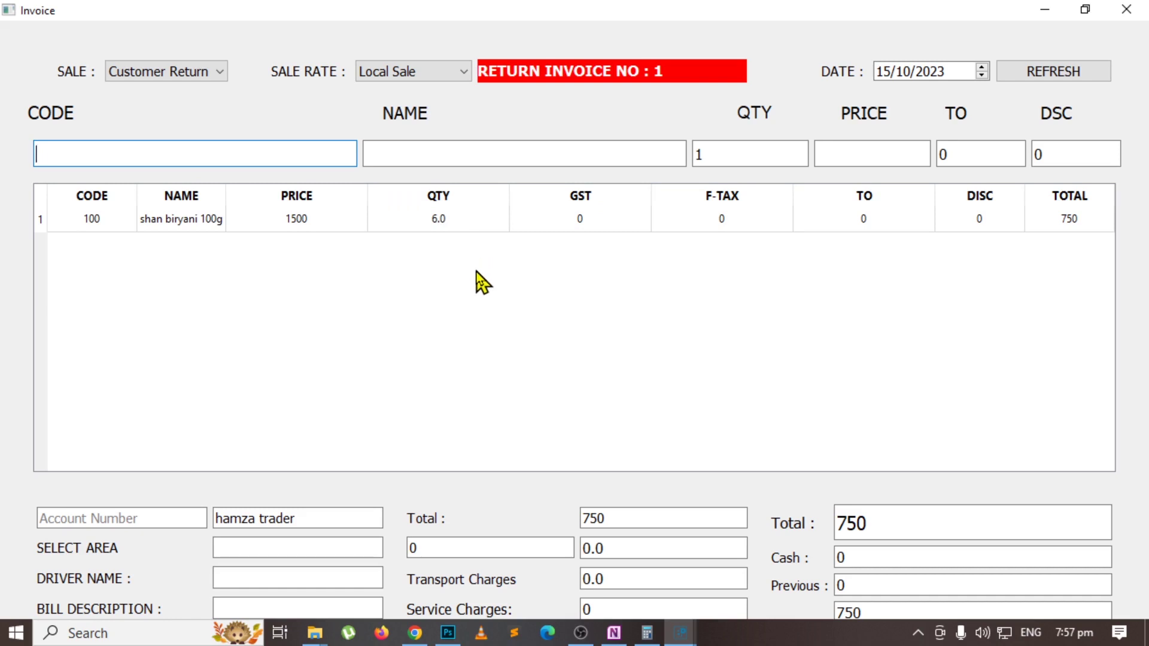
Save the return invoice, then close it and the sale details to get back to the sale report.
key(ctrl+s)
click(1127, 9)
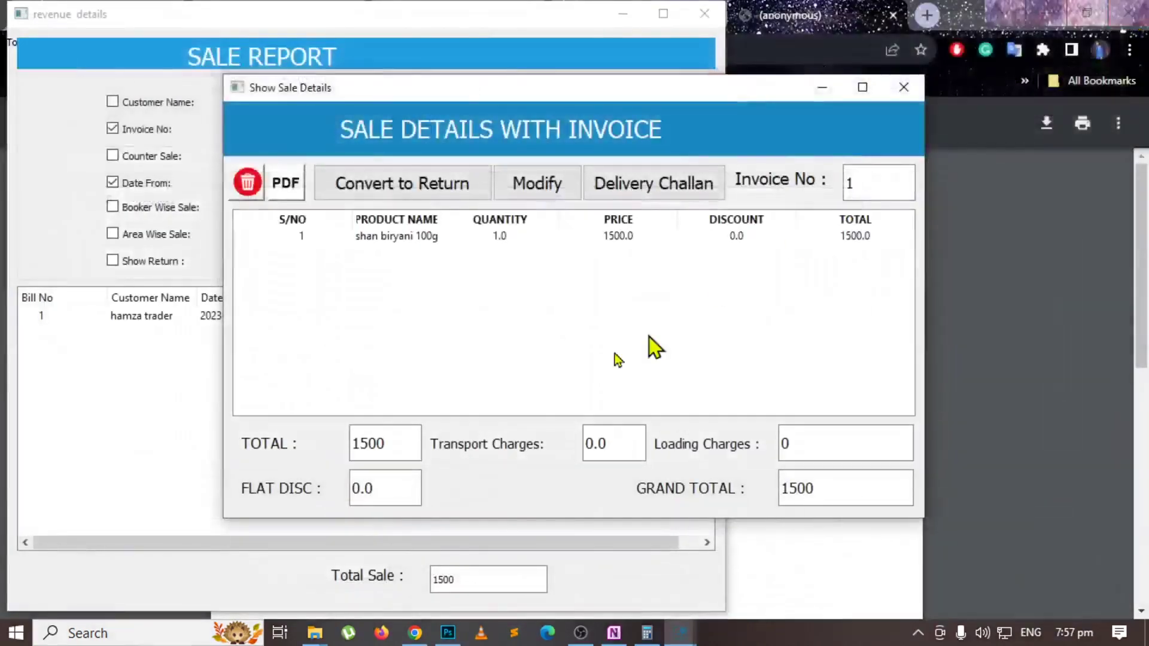
click(835, 88)
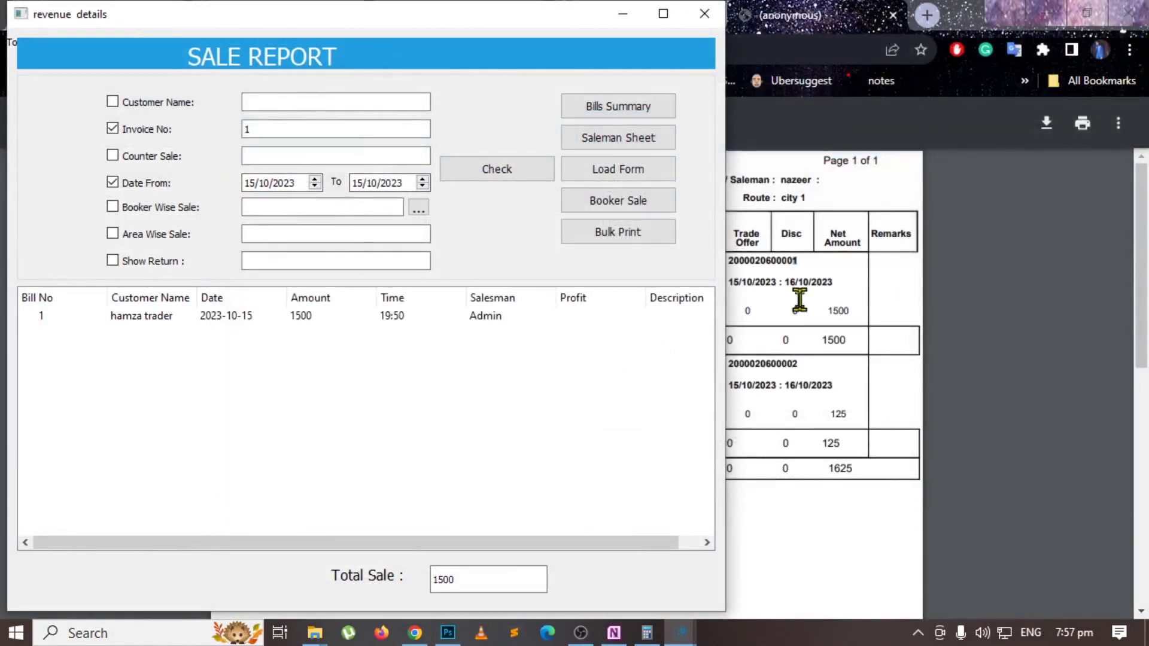
click(796, 302)
key(alt+Tab)
Remove the invoice number filter and compare the sale list with and without returns, leaving returns included.
click(137, 128)
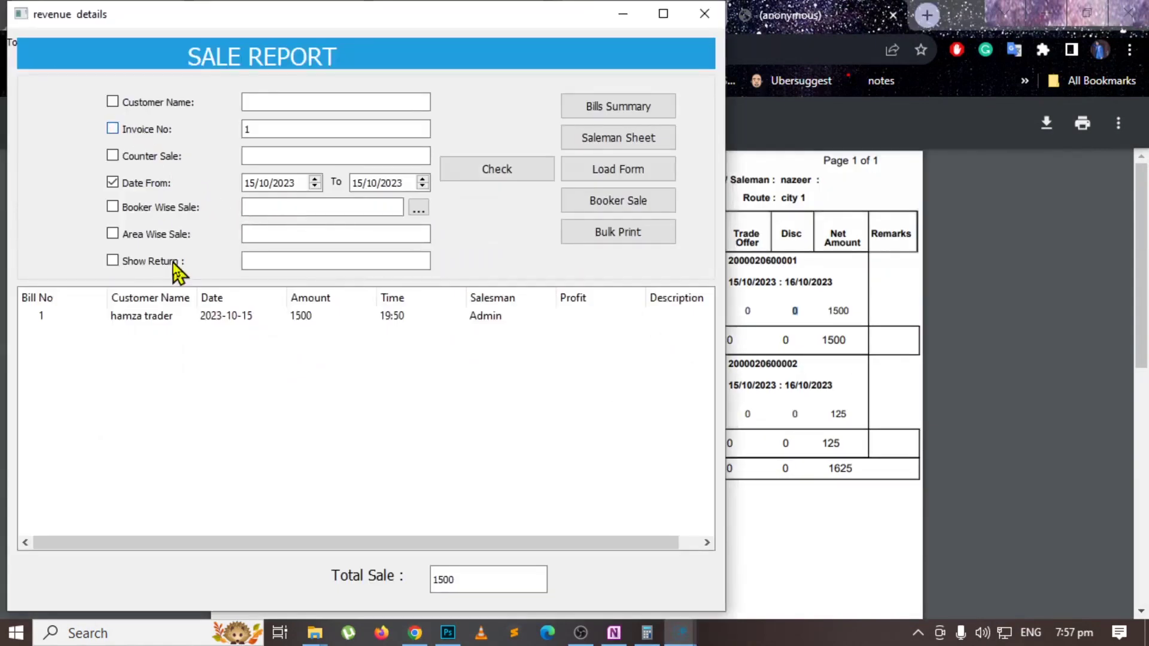
click(124, 262)
click(516, 174)
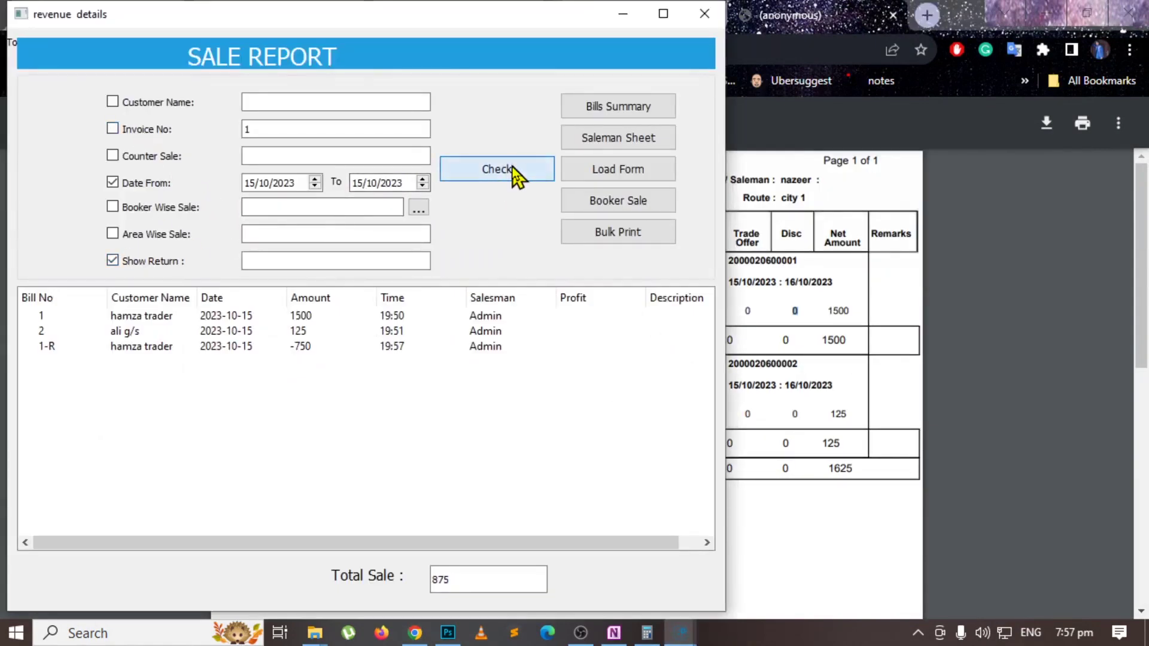
click(142, 261)
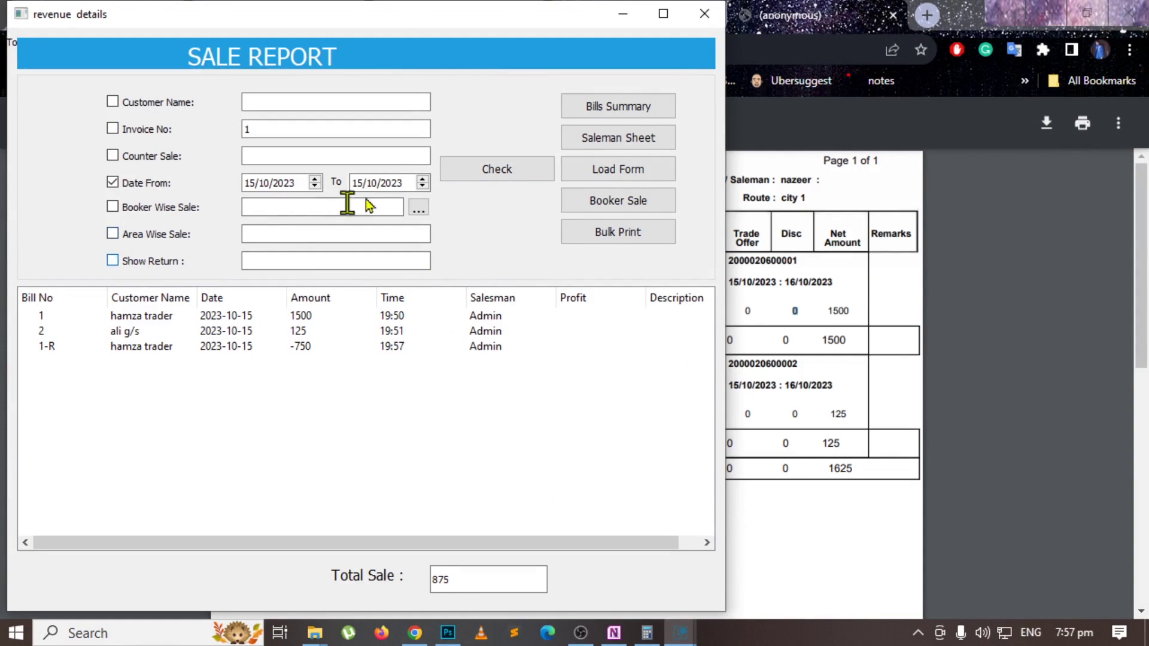
click(455, 172)
click(144, 263)
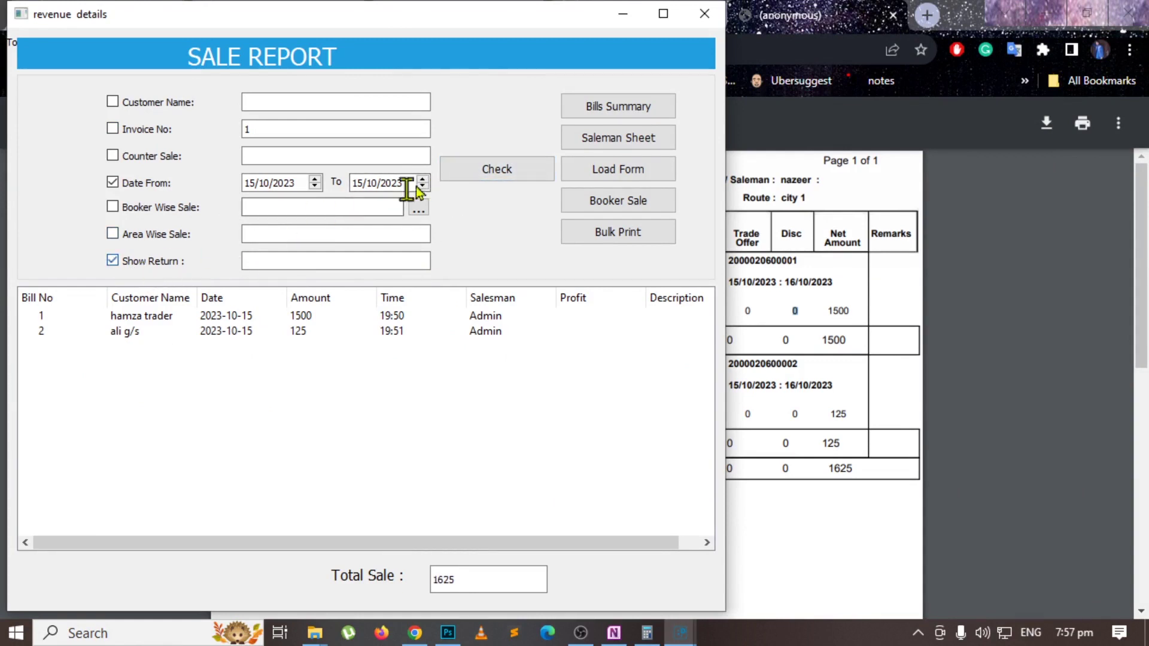
click(479, 172)
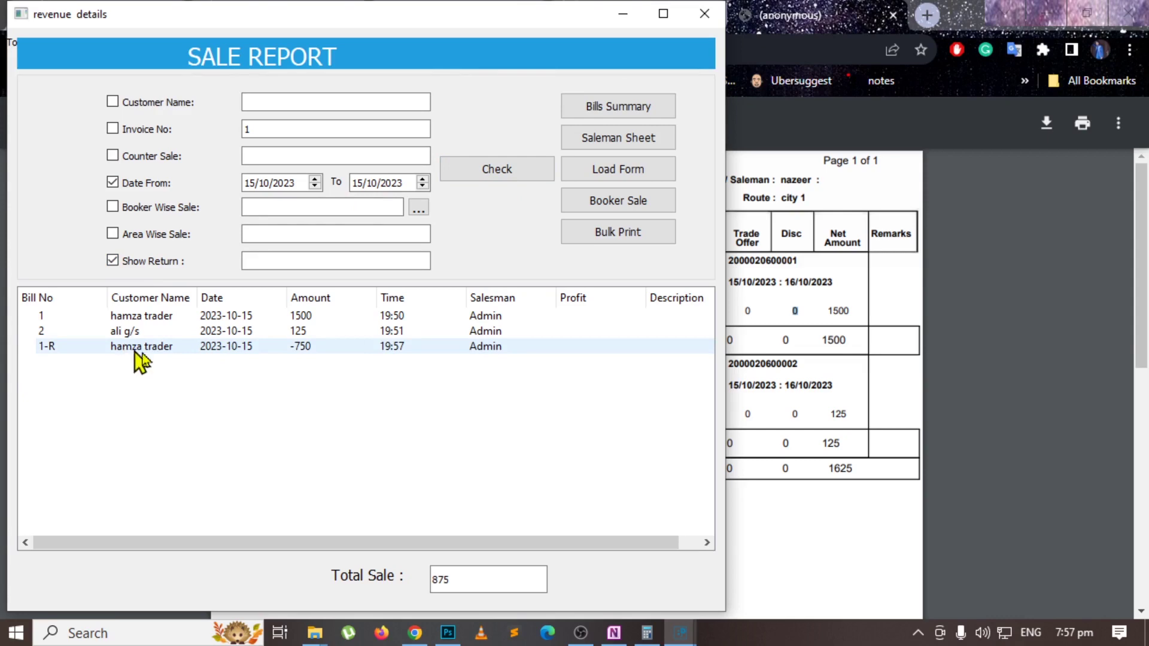
Generate the Load Form with returns included, check its returned pieces, stock value, sale and return amounts, and go back to the sale report.
click(669, 166)
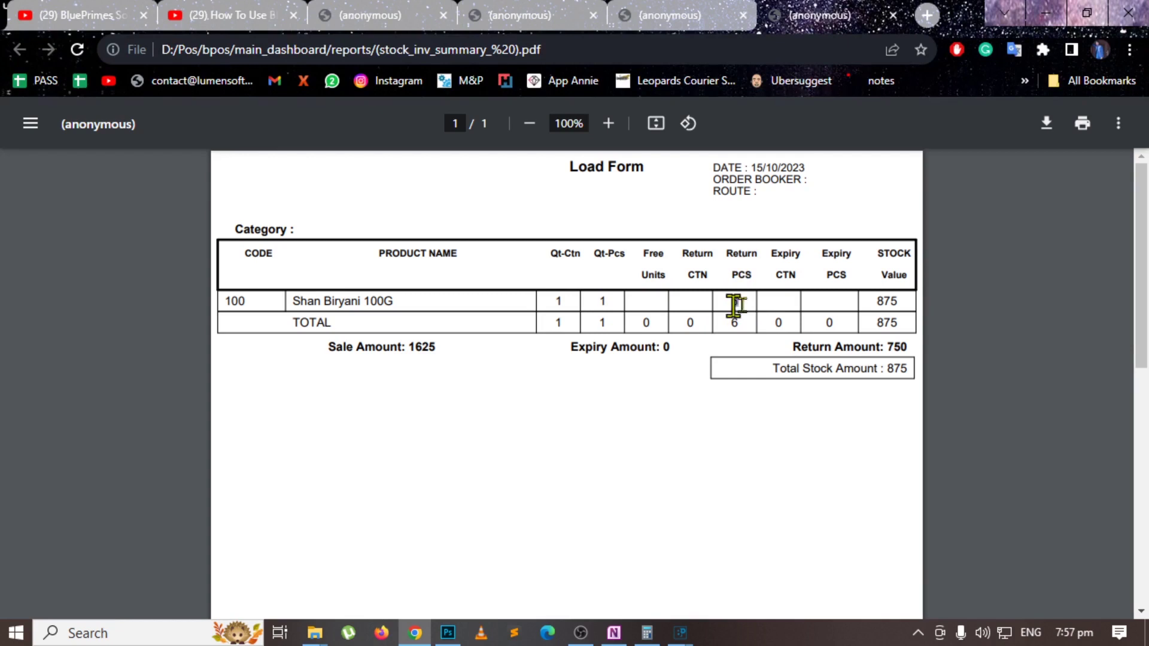
drag(898, 302, 886, 302)
double_click(418, 348)
double_click(897, 348)
mouse_move(741, 303)
mouse_down()
mouse_move(564, 313)
mouse_move(501, 297)
mouse_move(544, 308)
mouse_move(554, 297)
mouse_move(759, 303)
mouse_up()
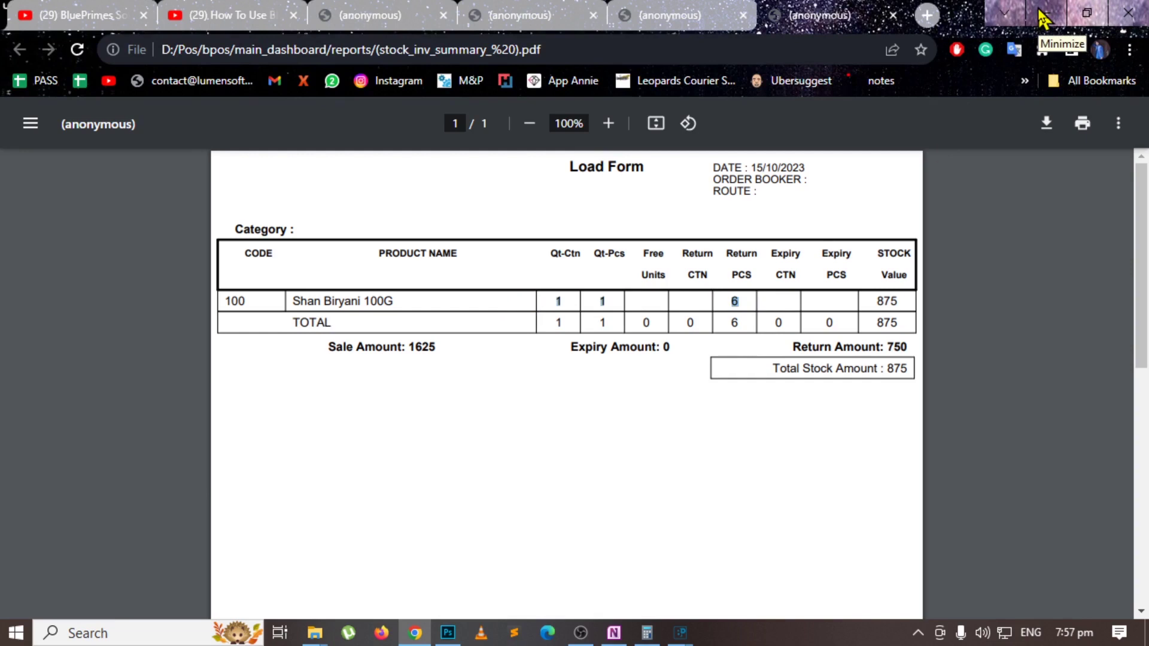
click(726, 303)
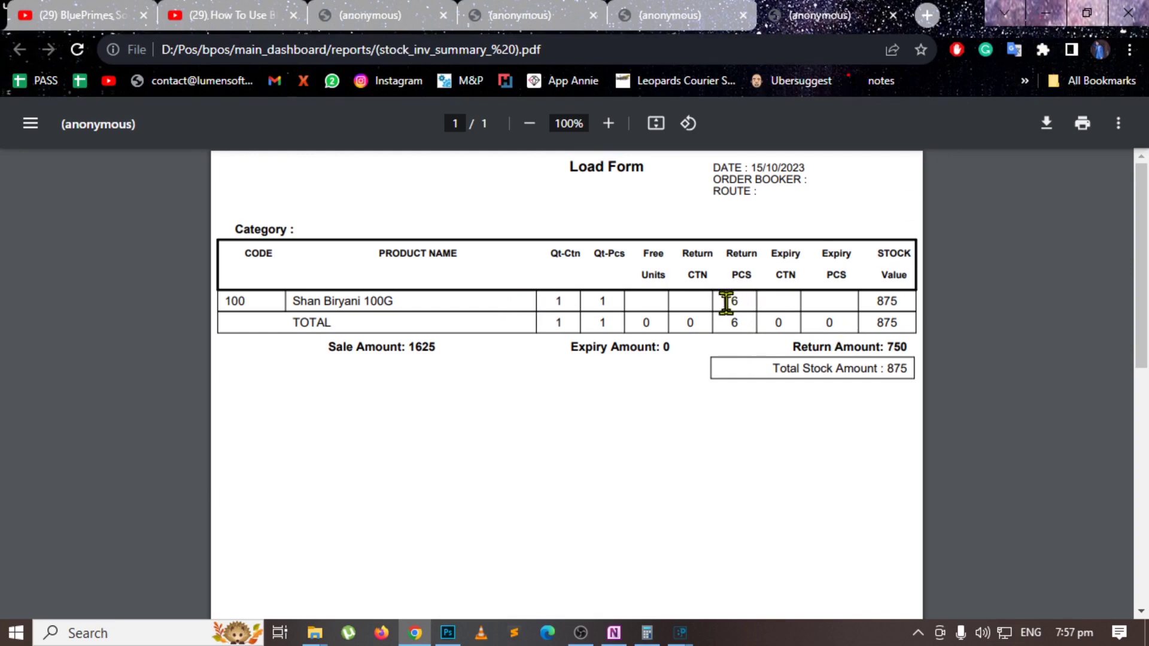
drag(726, 302, 741, 301)
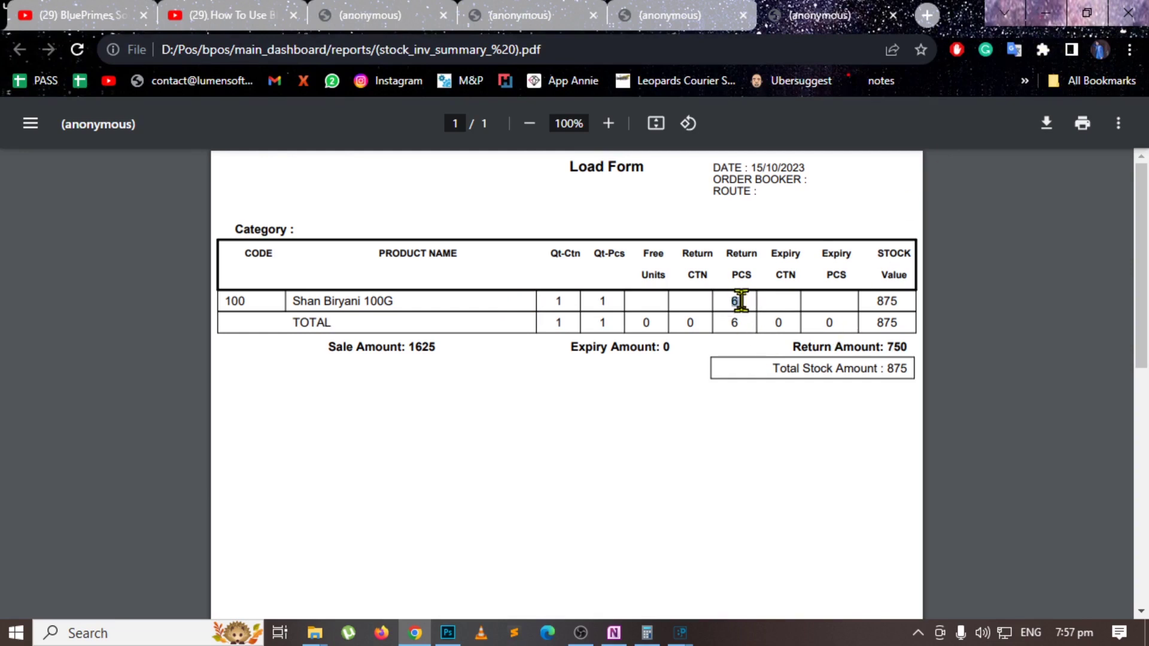
click(1046, 13)
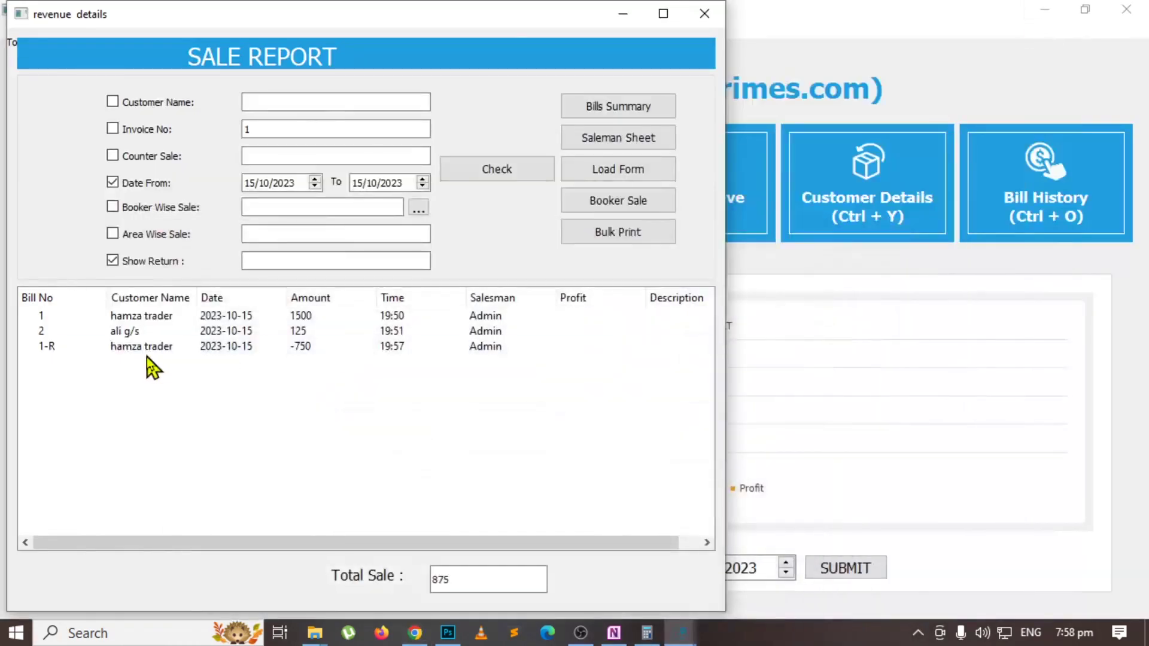
Close the sale report and, in the OneNote outline, highlight Load Form, Saleman Sheet, Return and Ugrai in magenta.
click(705, 13)
key(alt+Tab)
click(905, 277)
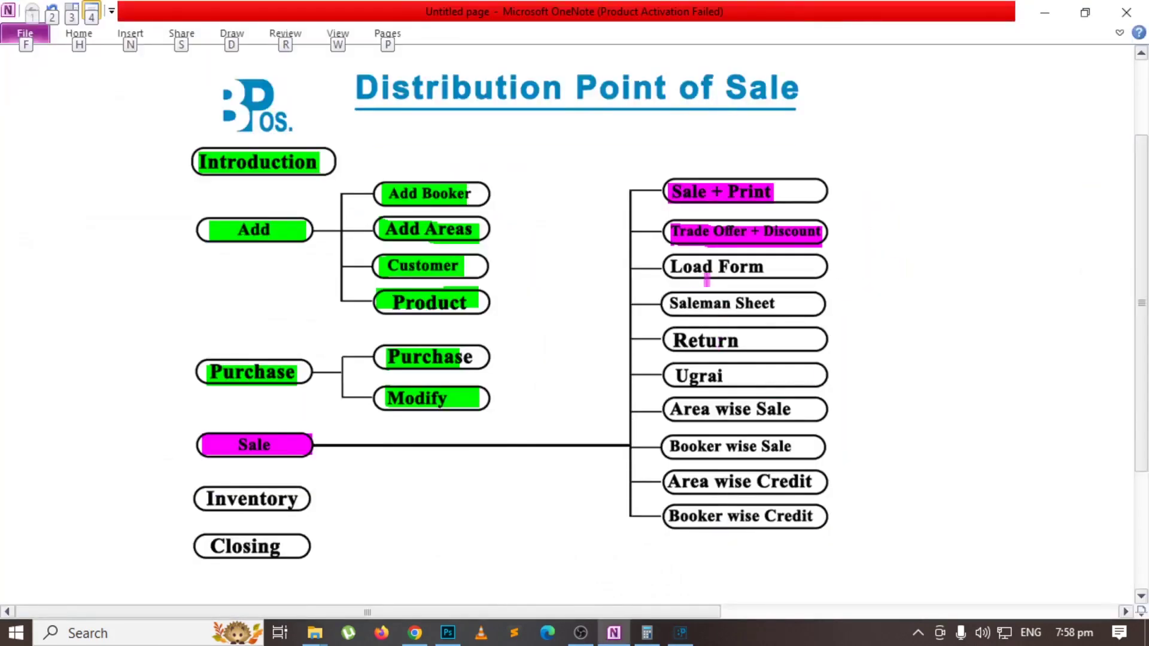
drag(672, 267, 762, 267)
drag(662, 303, 778, 304)
drag(667, 340, 757, 340)
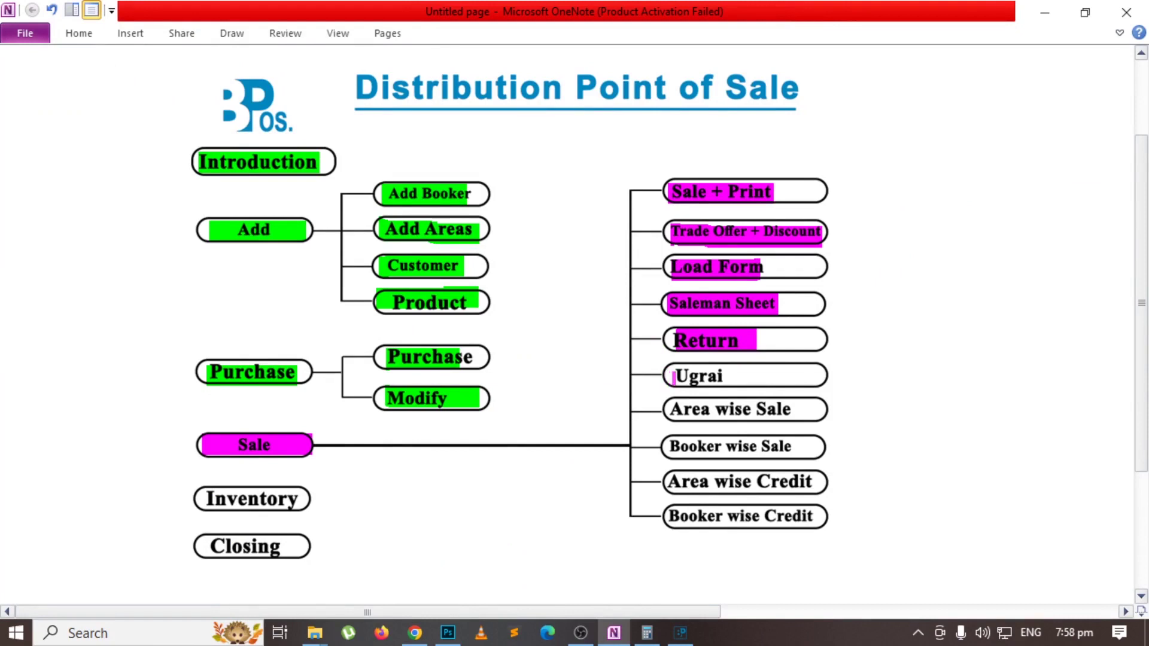
drag(674, 376, 734, 378)
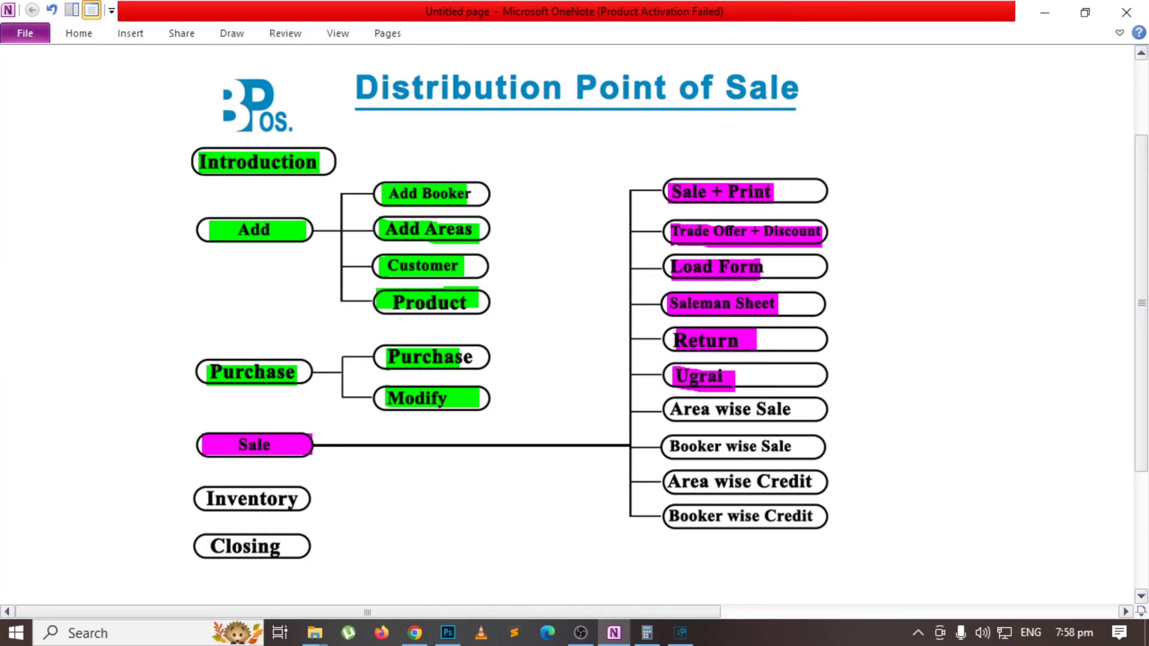
Undo the magenta highlights on Return and Ugrai in the outline and highlight both topics again.
key(ctrl+z)
key(ctrl+z)
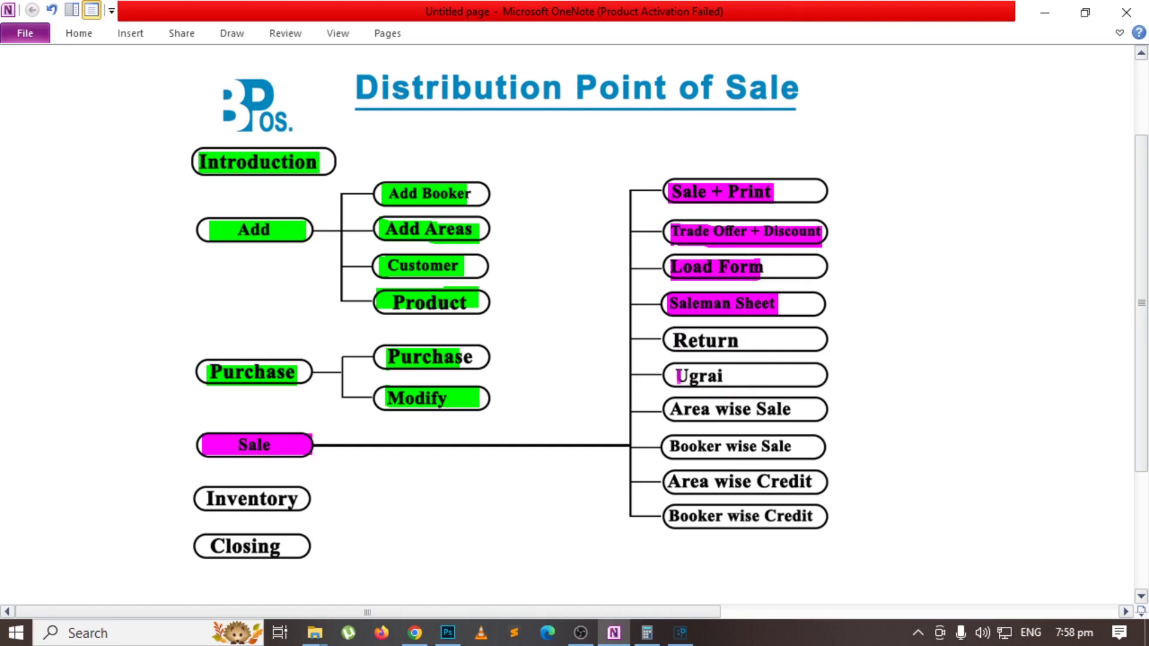
key(ctrl+y)
key(ctrl+y)
Switch to the BLUE-PRIMES POS, open the Ugrai Cash form and set the recovery person to admin.
key(alt+Tab)
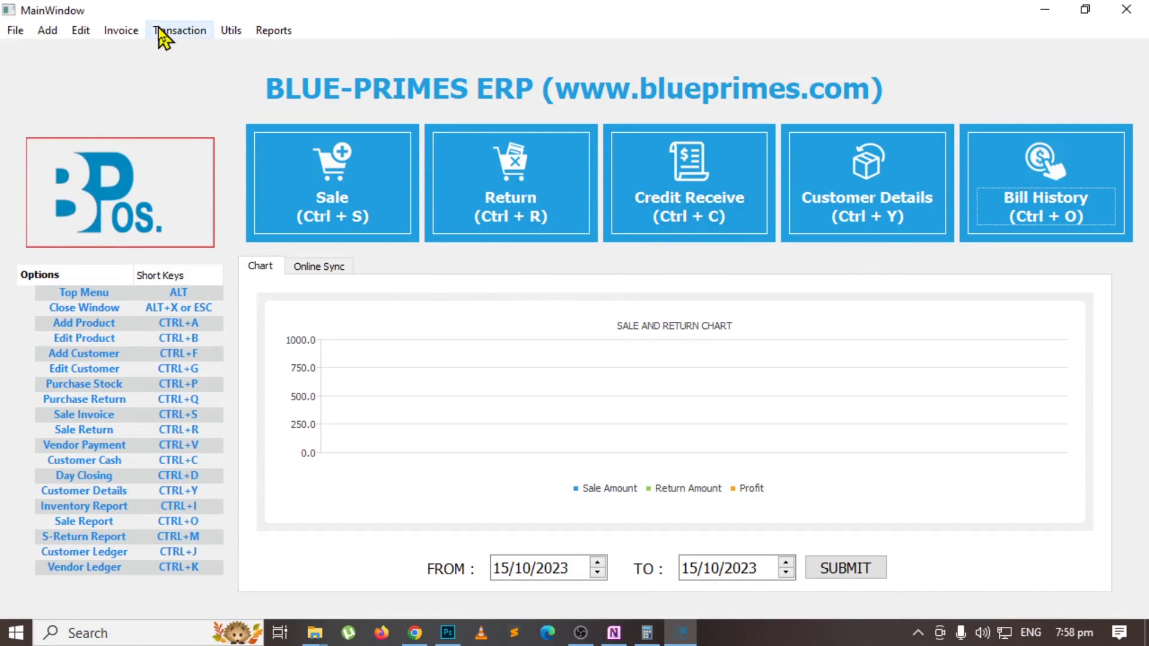
click(180, 30)
mouse_move(215, 70)
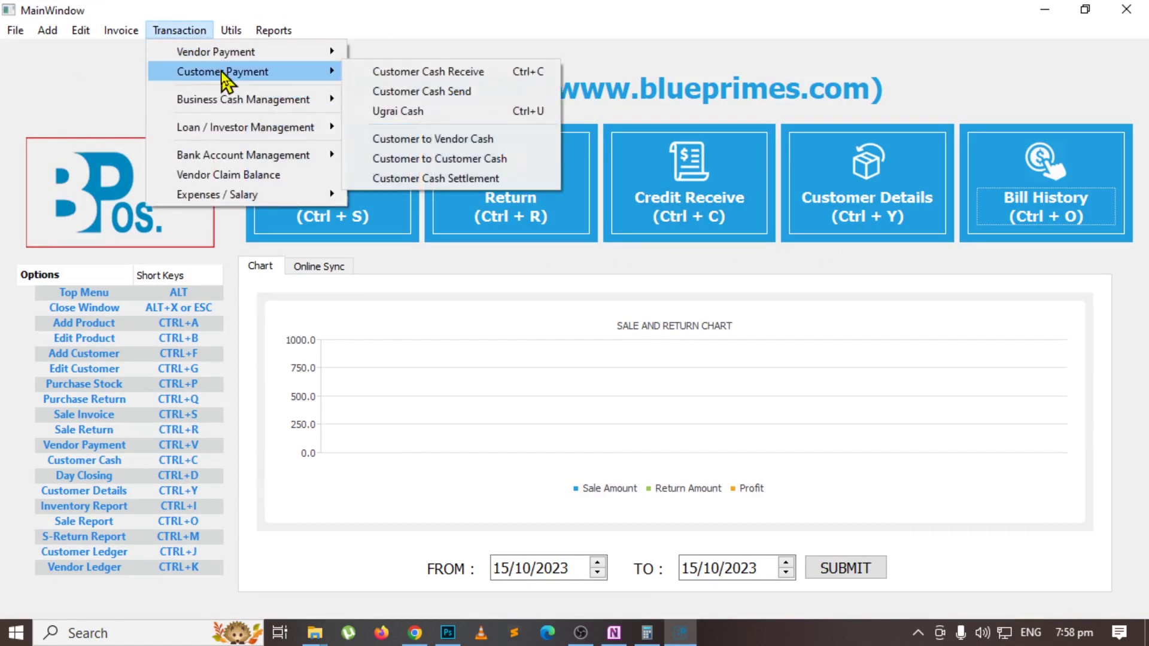
click(400, 112)
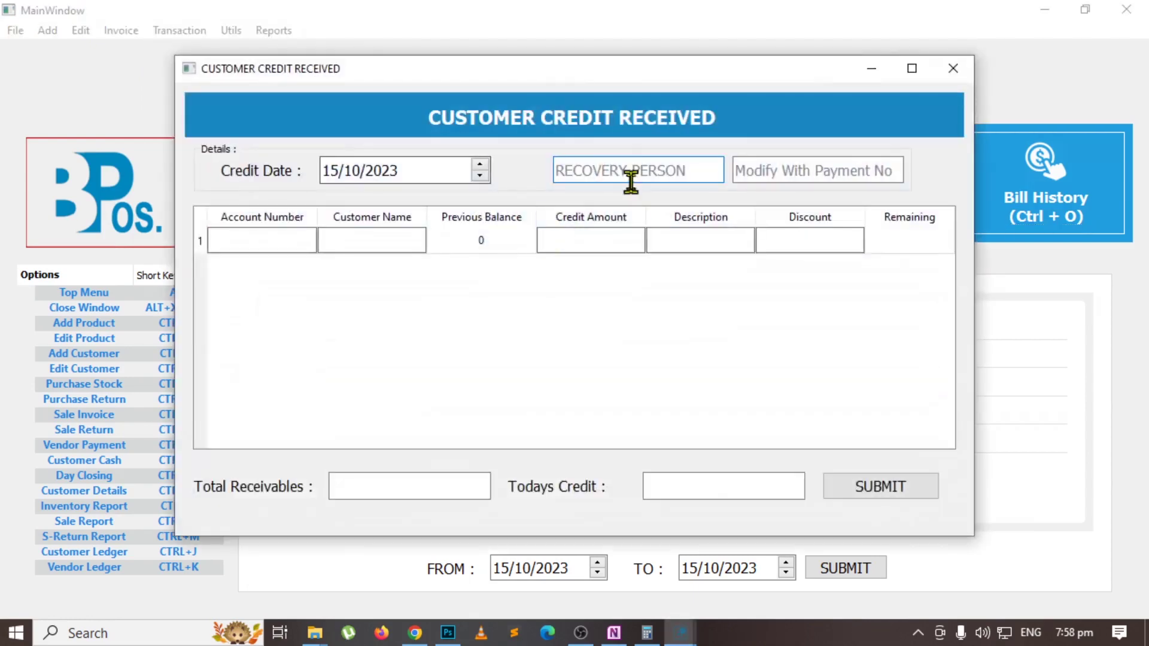
click(628, 165)
text(admin)
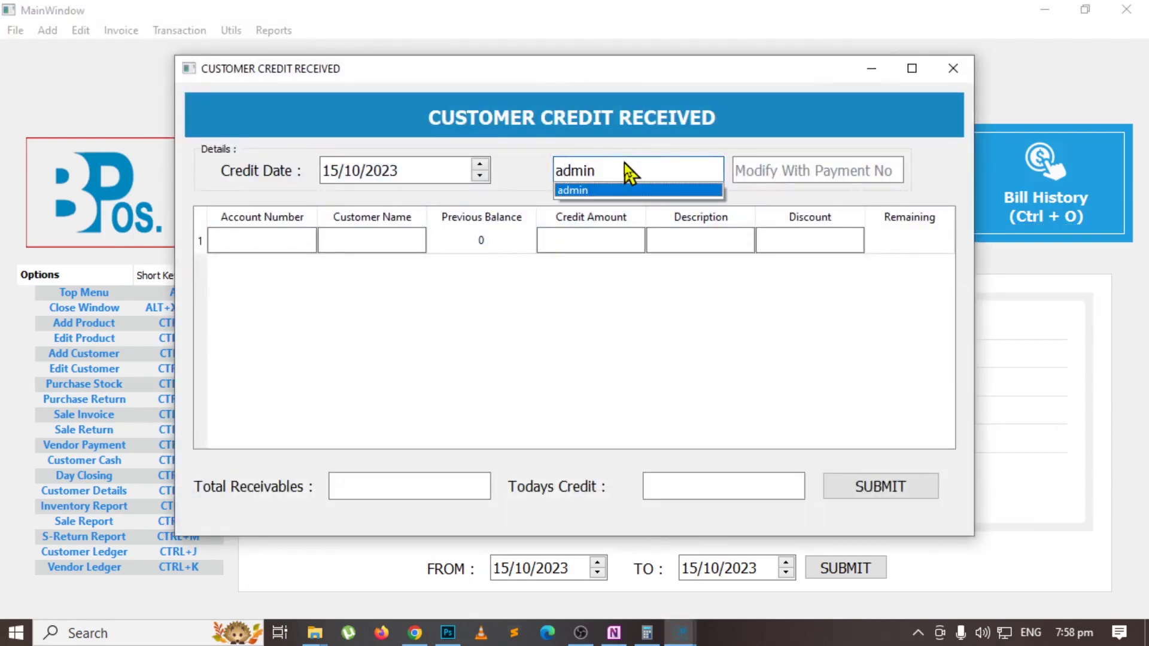
key(Return)
key(Return)
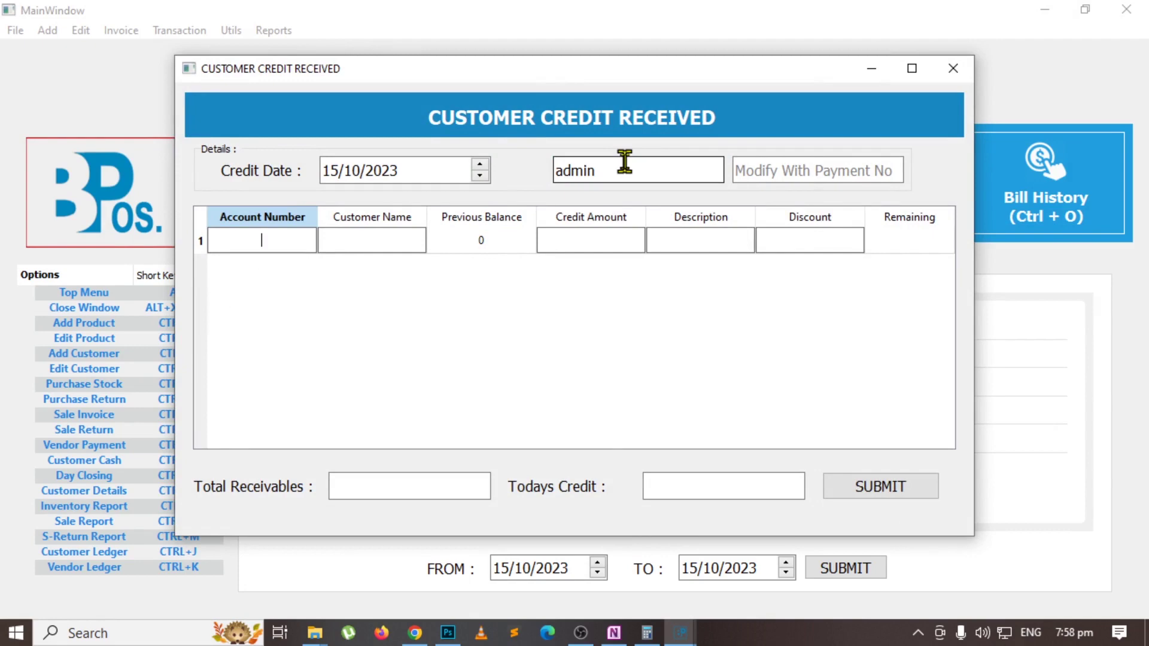
Check the customer codes and names on the Cash Memo Saleman Copy in Chrome and return to the customer credit form.
key(alt+Tab)
key(alt+Tab)
key(alt+Tab)
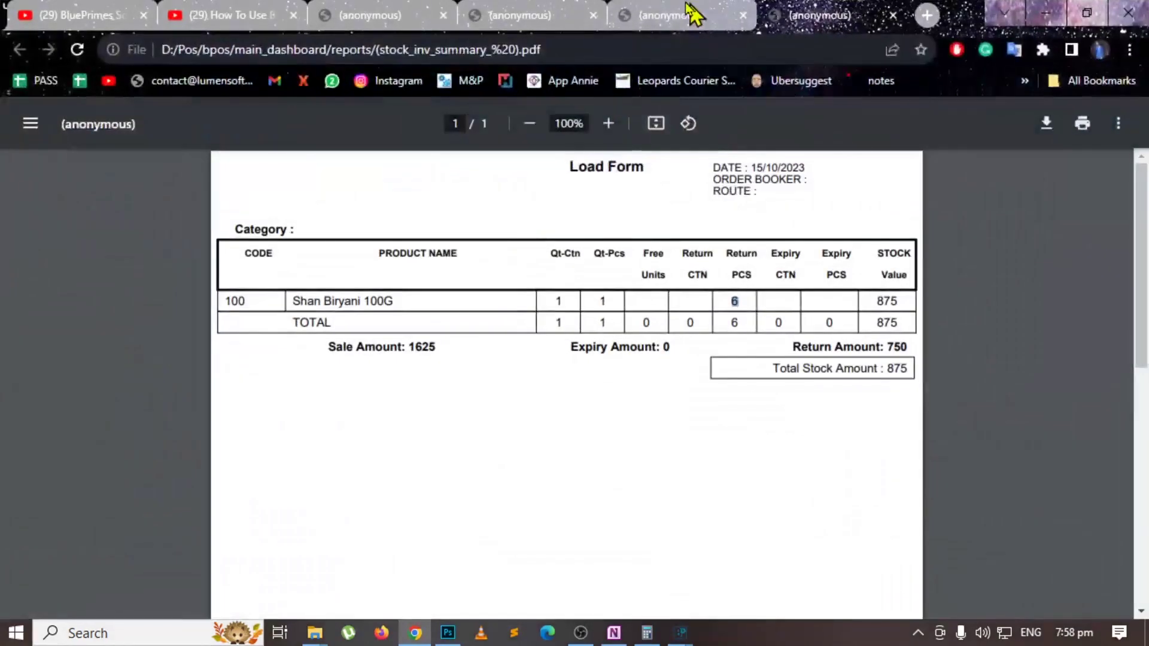
click(692, 15)
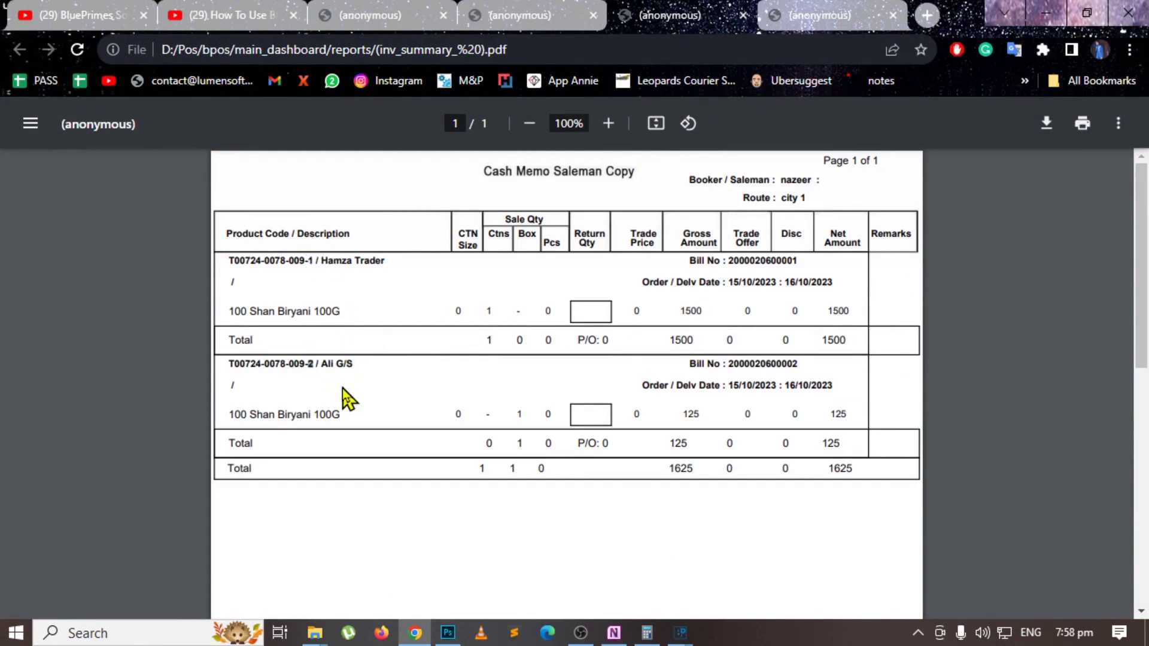
drag(320, 261, 376, 261)
click(299, 261)
drag(352, 363, 319, 366)
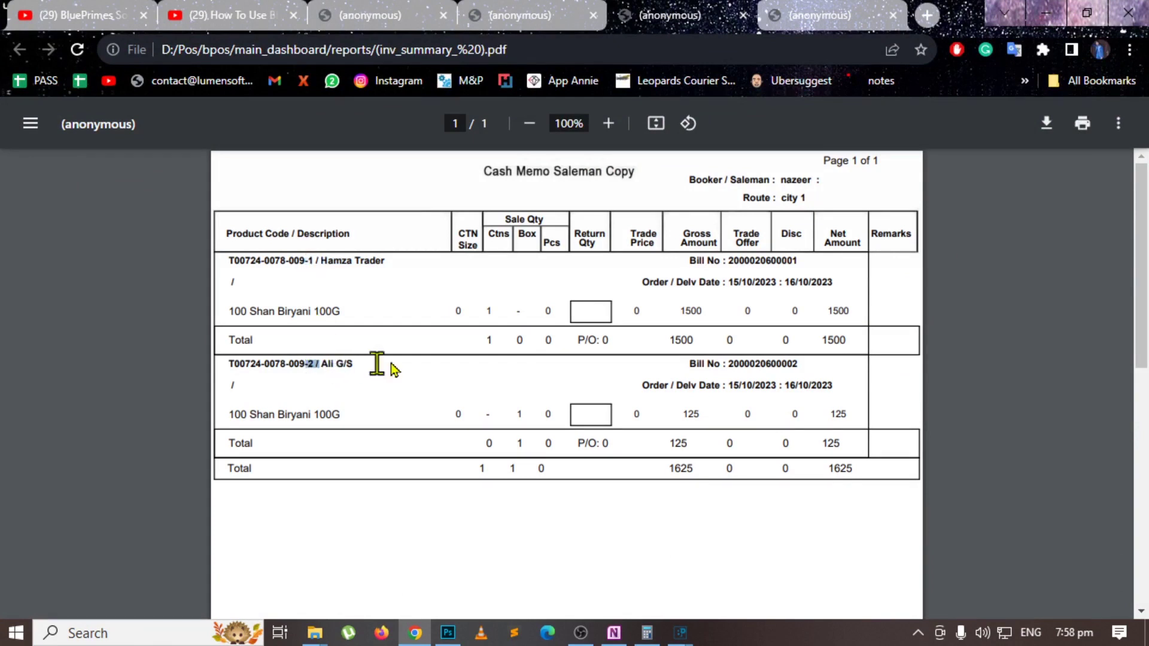
click(393, 361)
key(alt+Tab)
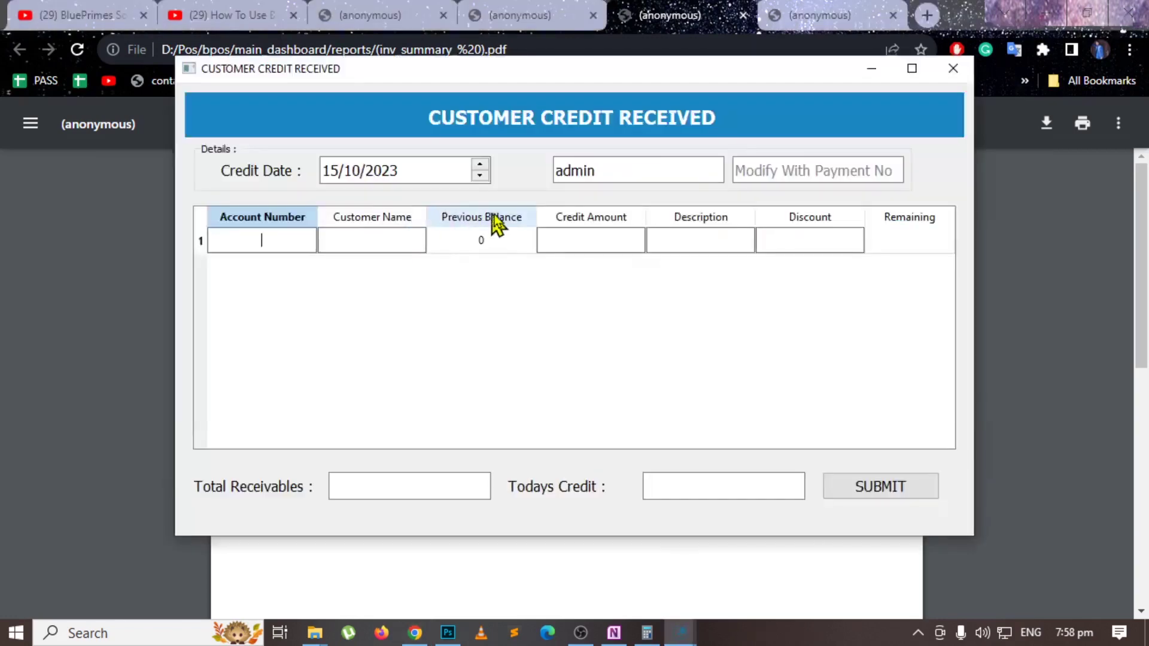
Look up Hamza Trader by account number and record a credit amount of 750 without a discount.
text(1)
key(Return)
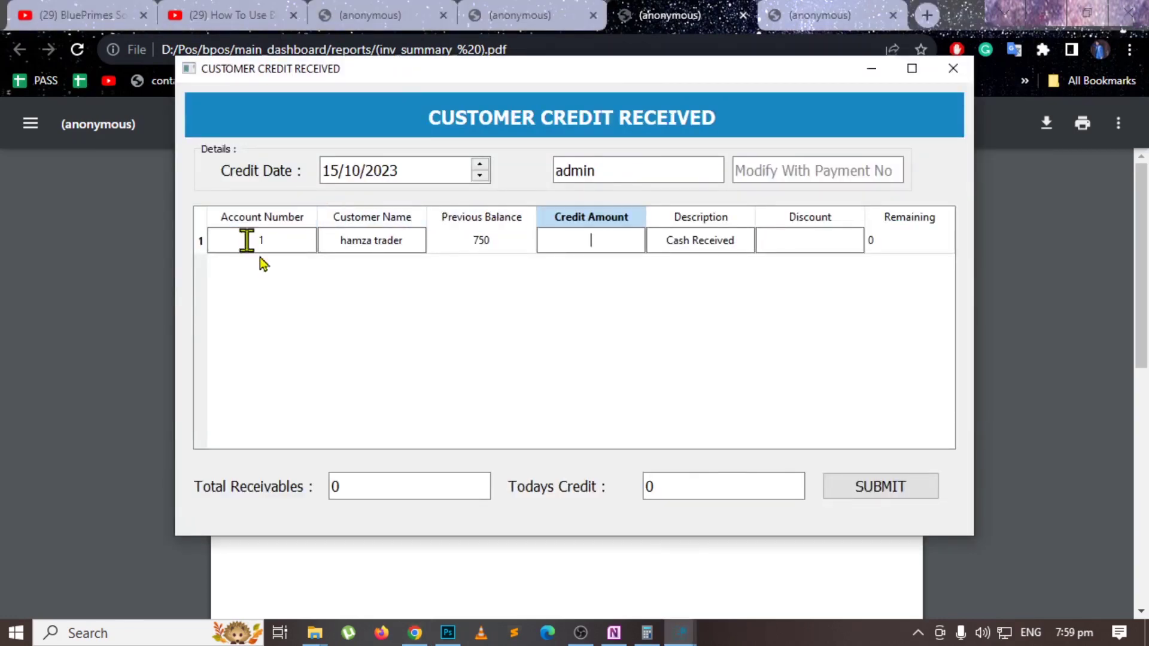
text(750)
key(Return)
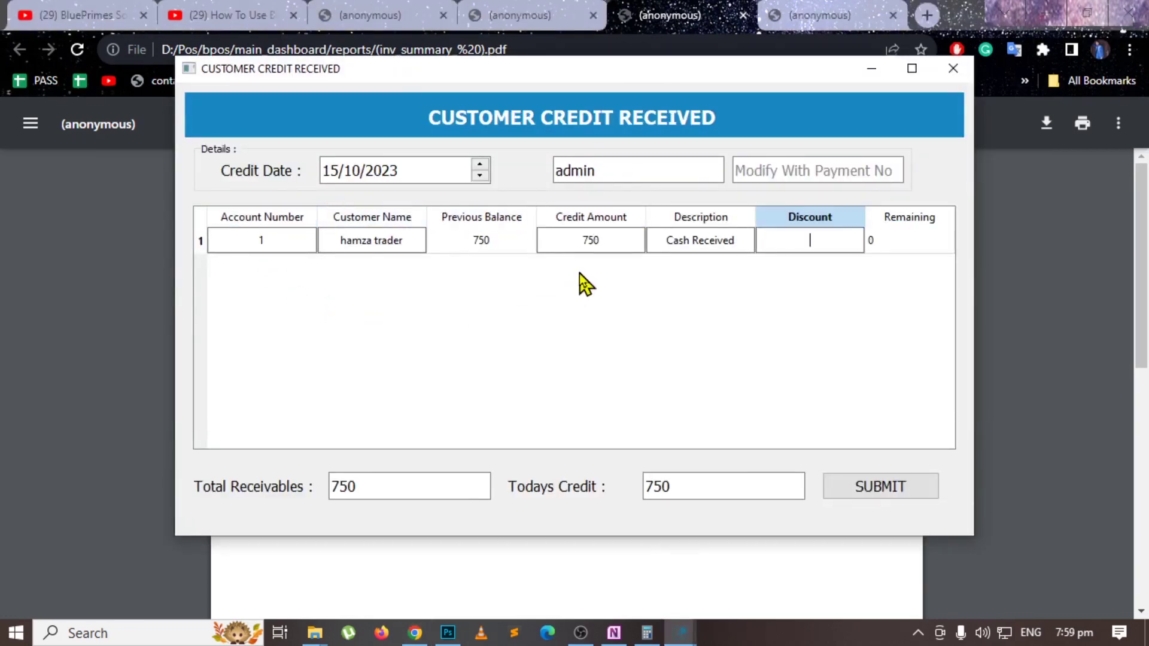
key(Return)
Check the second bill on the Cash Memo Saleman Copy and add Ali G/S by name to the second credit row.
key(alt+Tab)
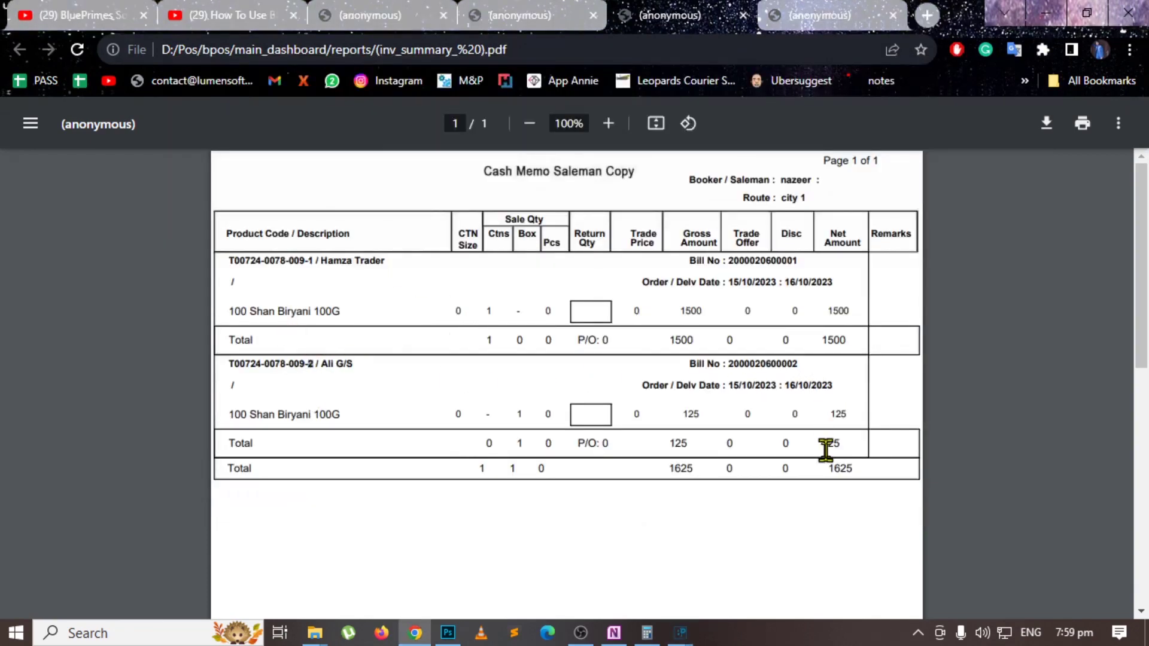
key(alt+Tab)
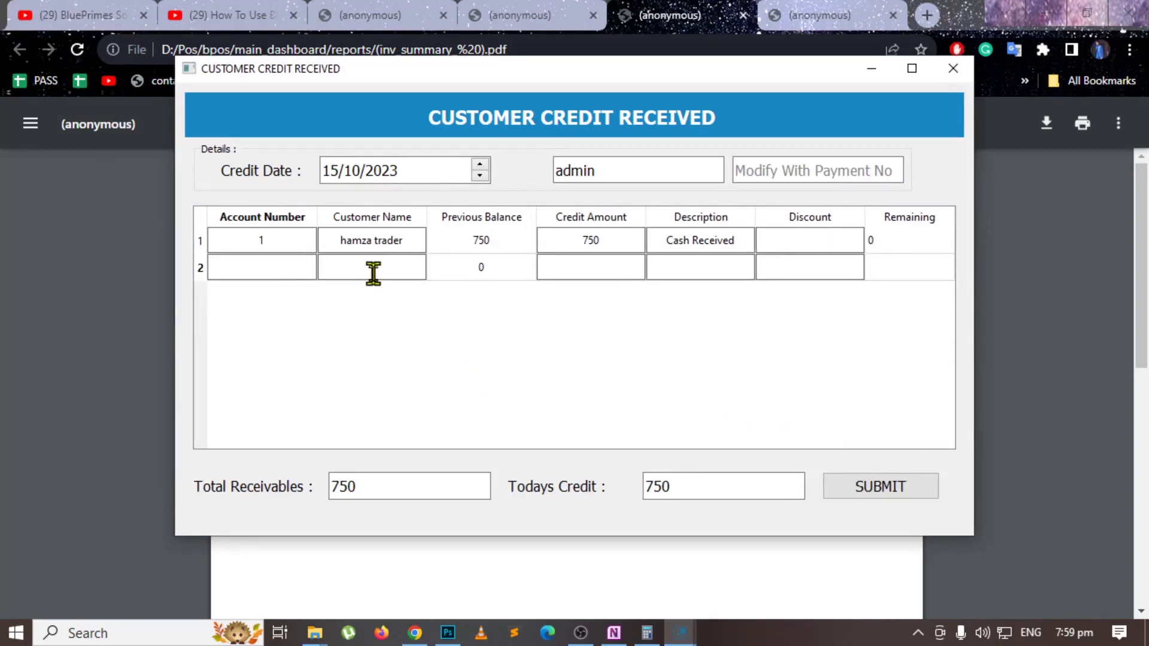
click(373, 274)
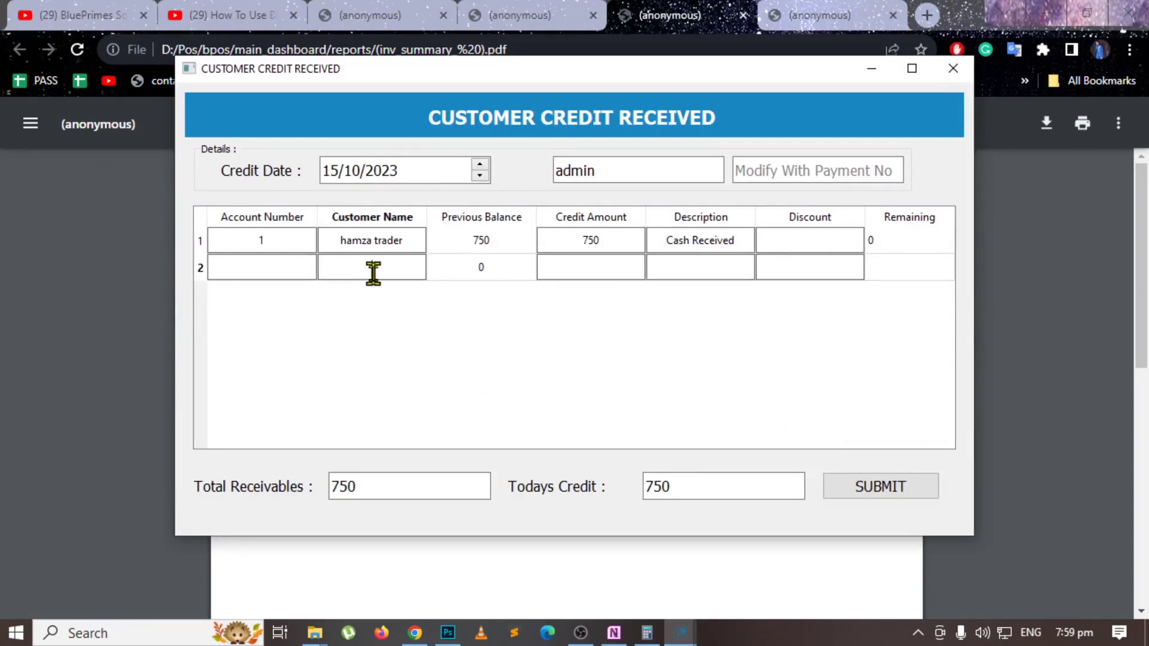
text(al)
key(Down)
key(Return)
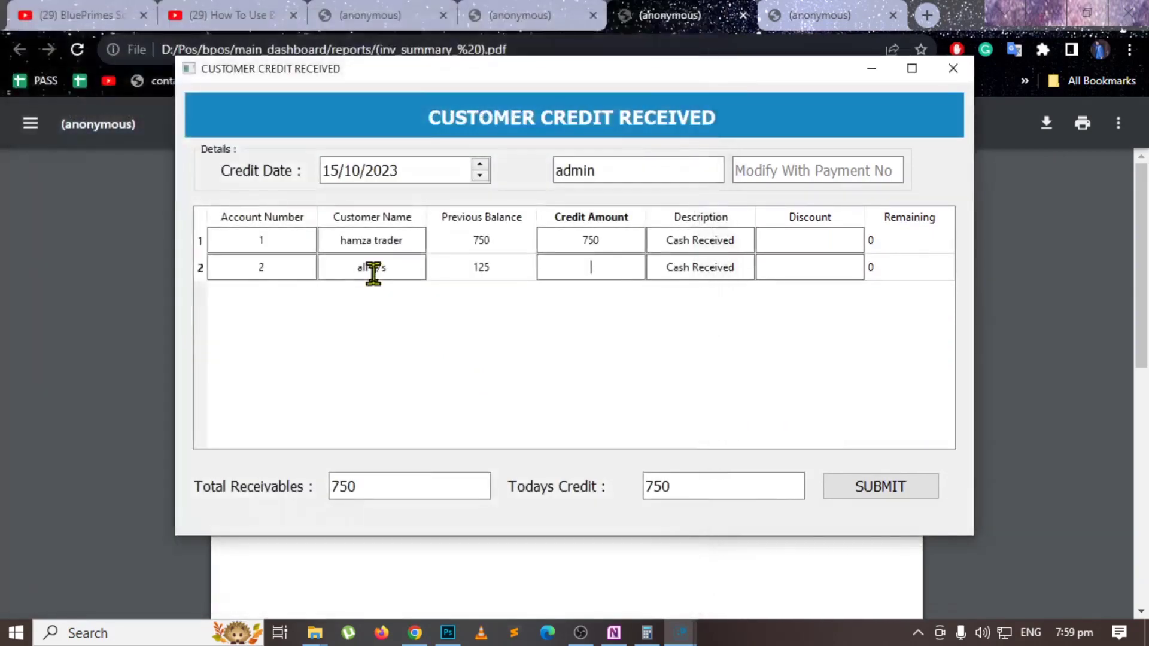
Set the credit amount for Ali G/S to 120 and the discount to 5.
text(125)
key(BackSpace)
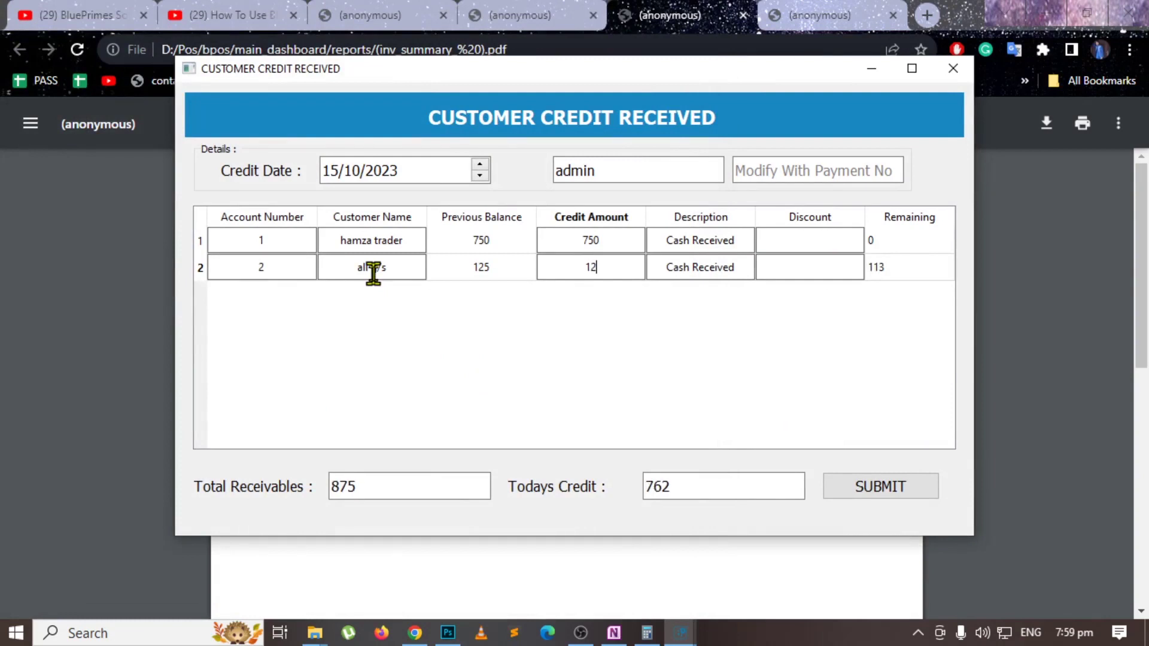
text(0)
key(Return)
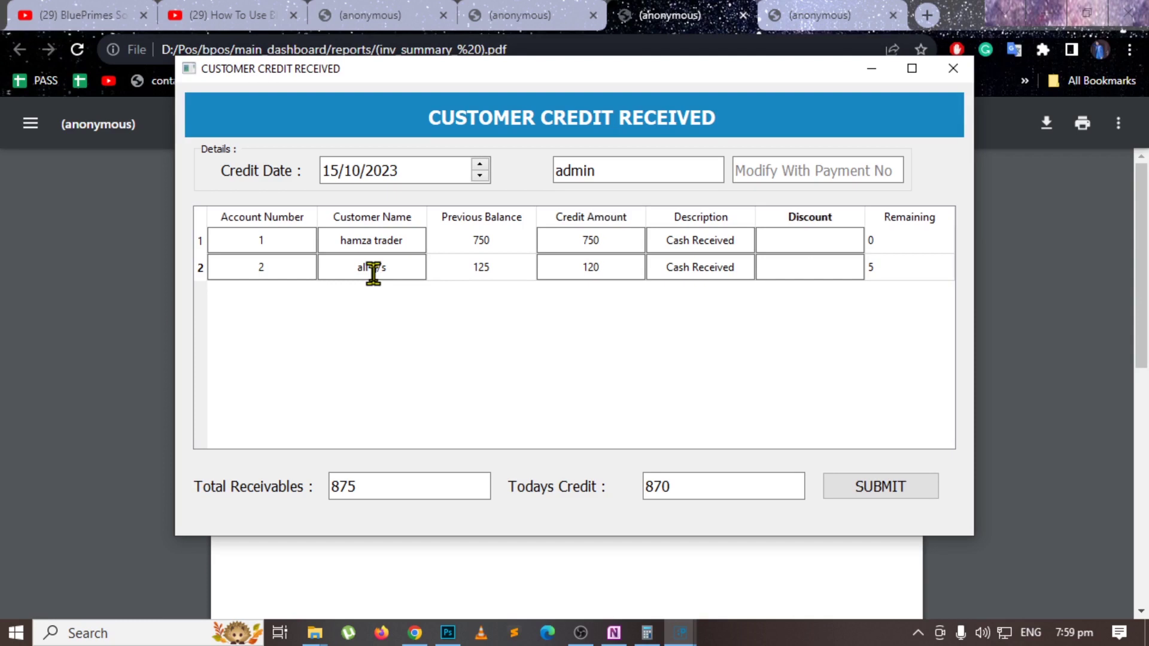
text(5)
key(Return)
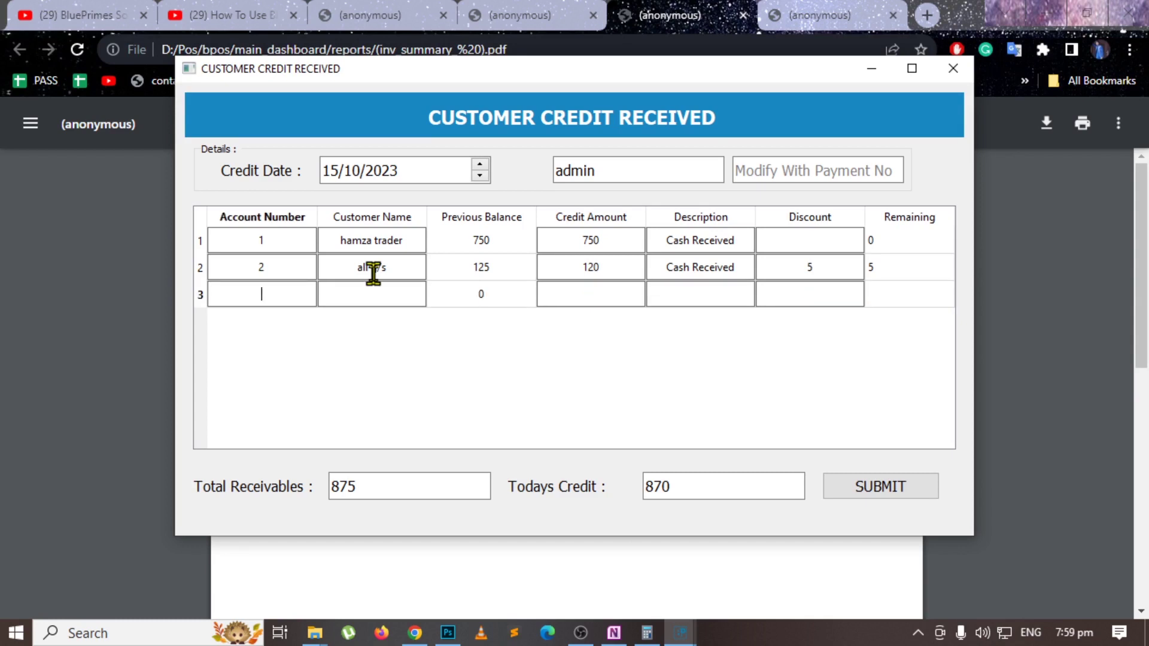
Compare Todays Credit with the Cash Memo Saleman Copy and submit the received payments, dismissing the payment number message.
double_click(654, 488)
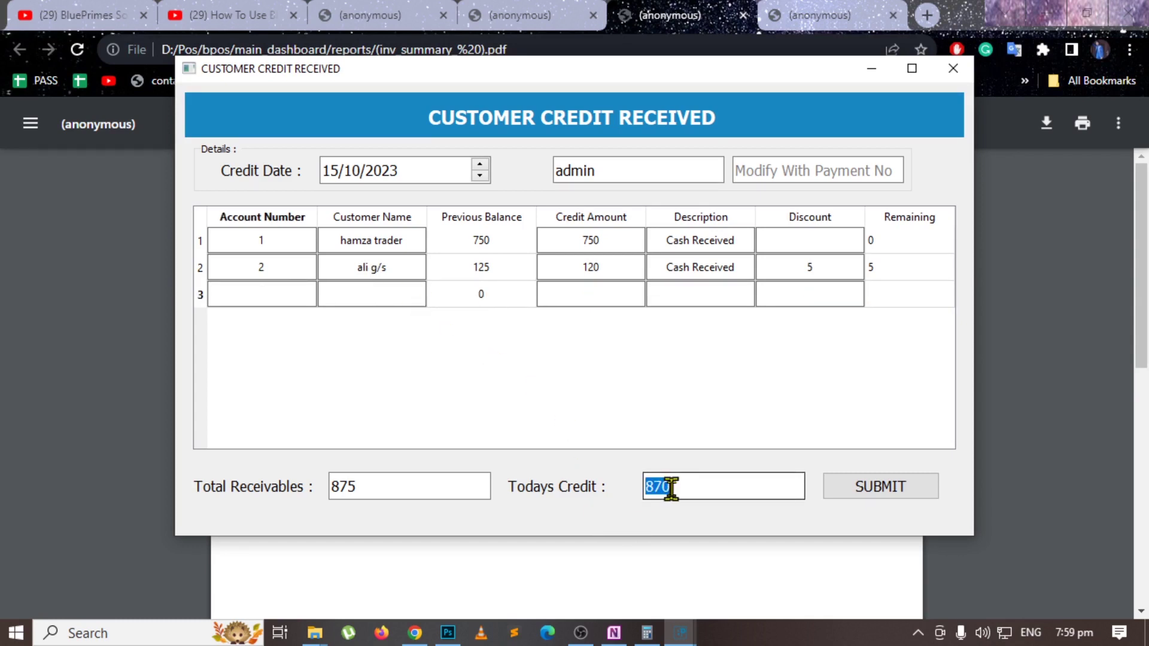
key(alt+Tab)
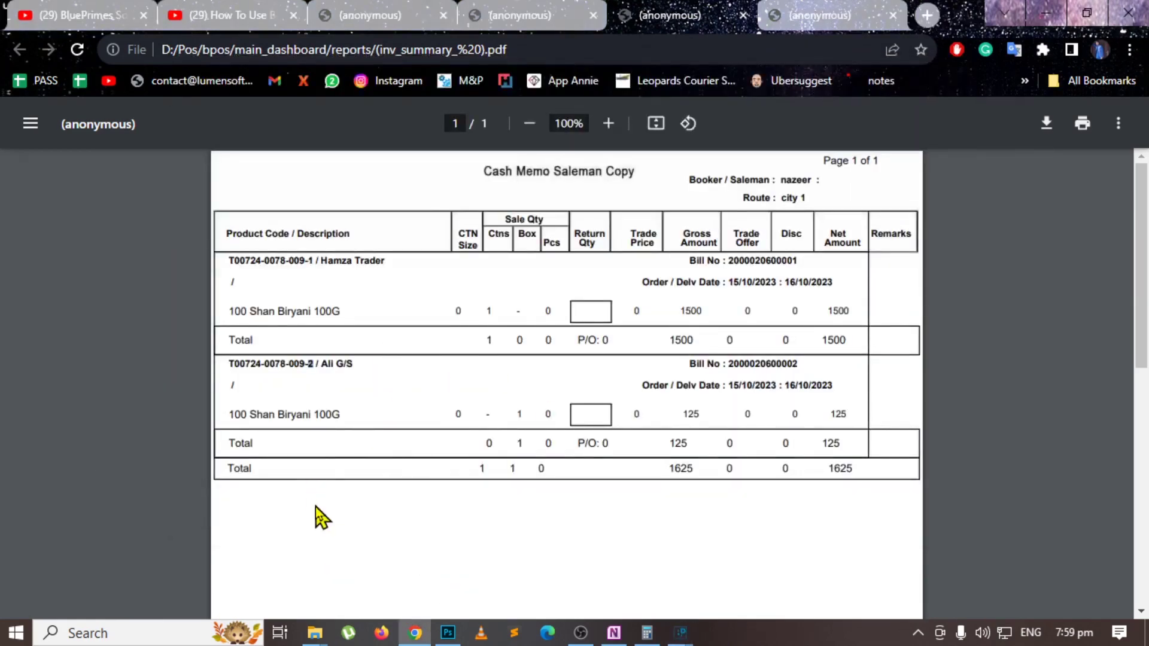
scroll(378, 436, down, 2)
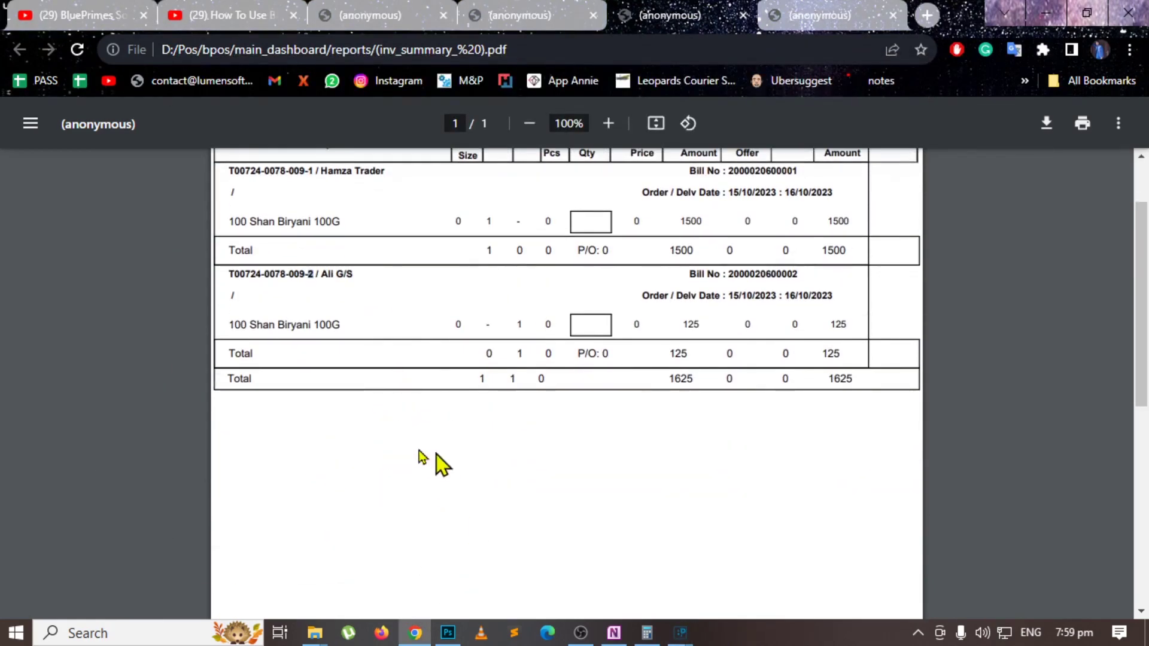
key(alt+Tab)
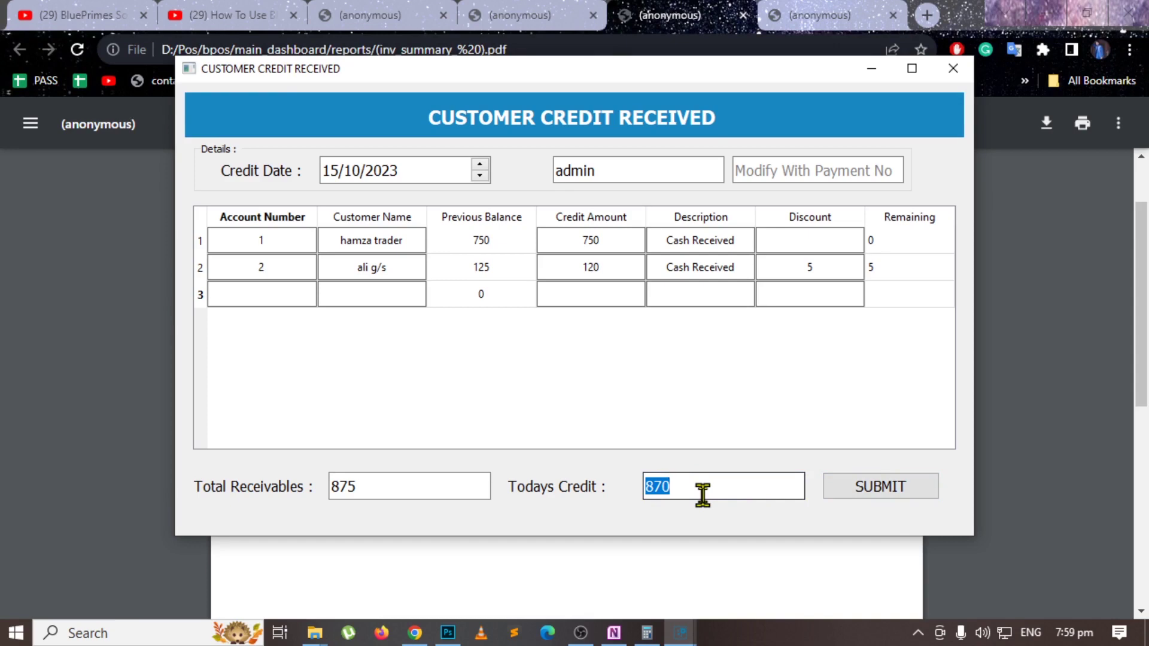
key(Return)
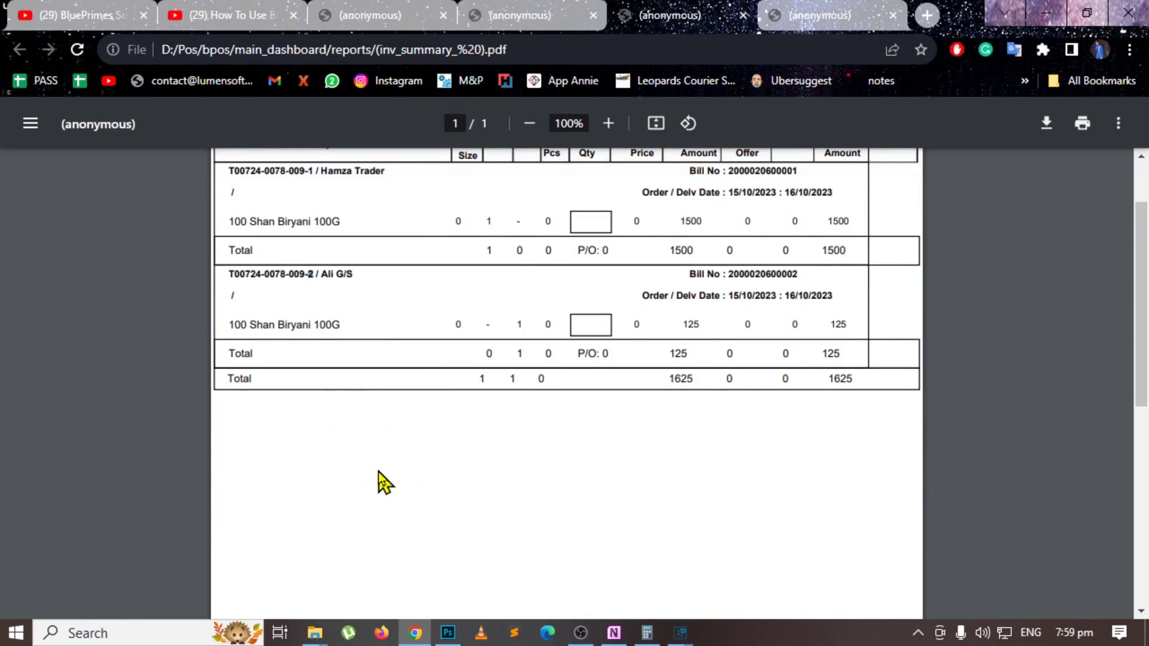
key(alt+Tab)
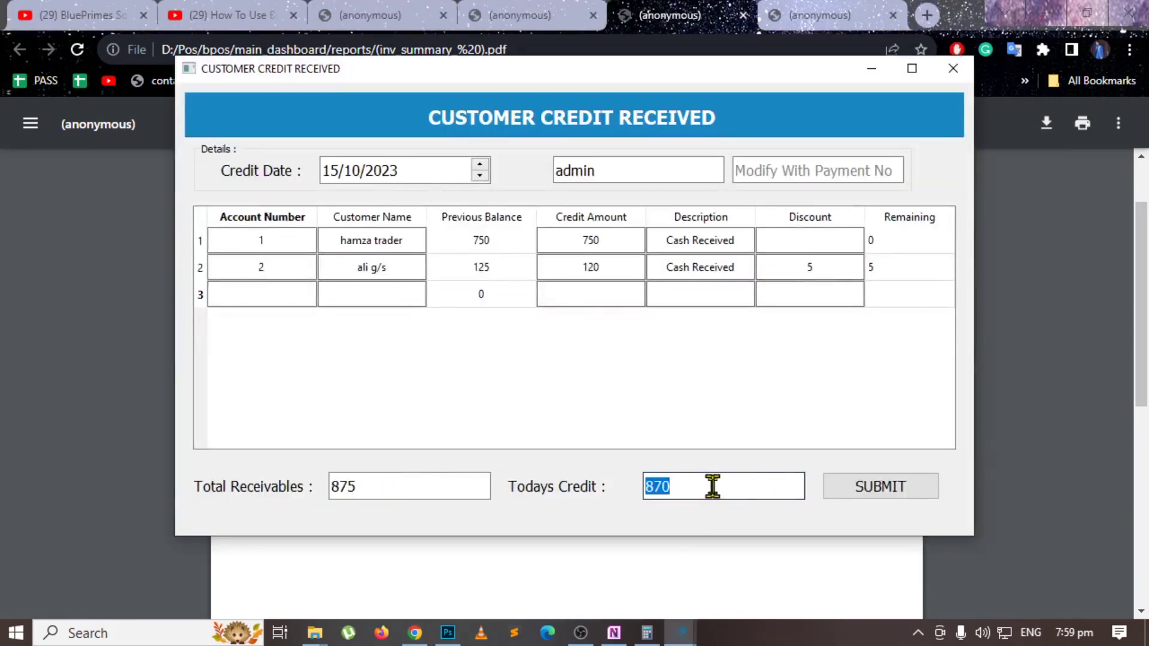
click(852, 491)
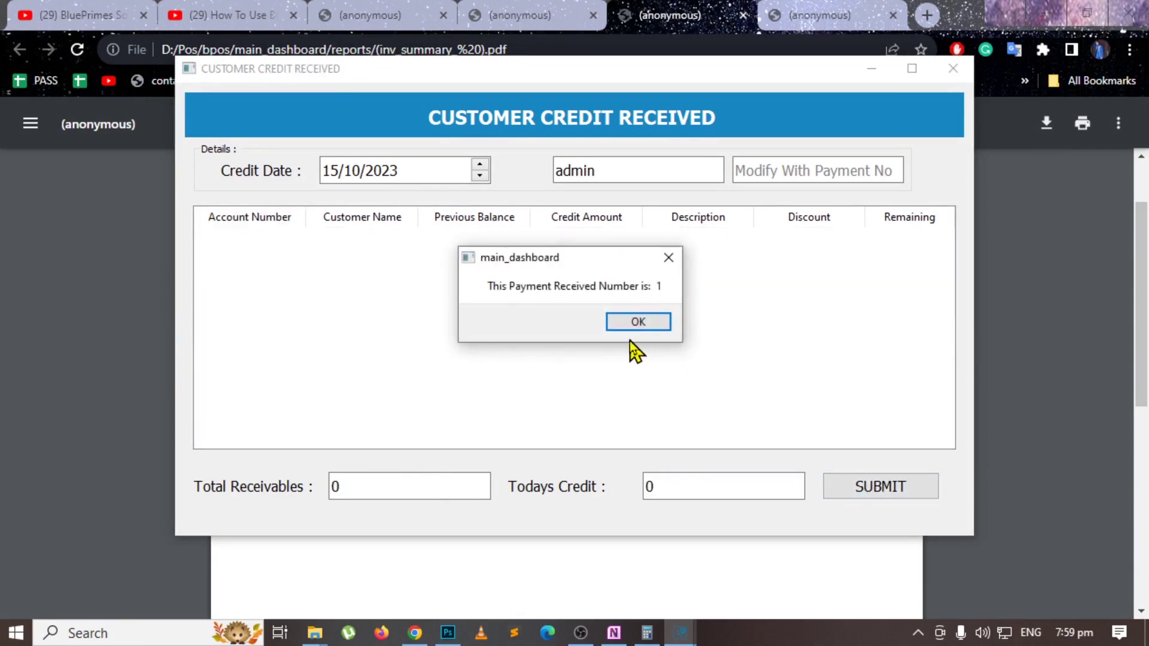
click(636, 321)
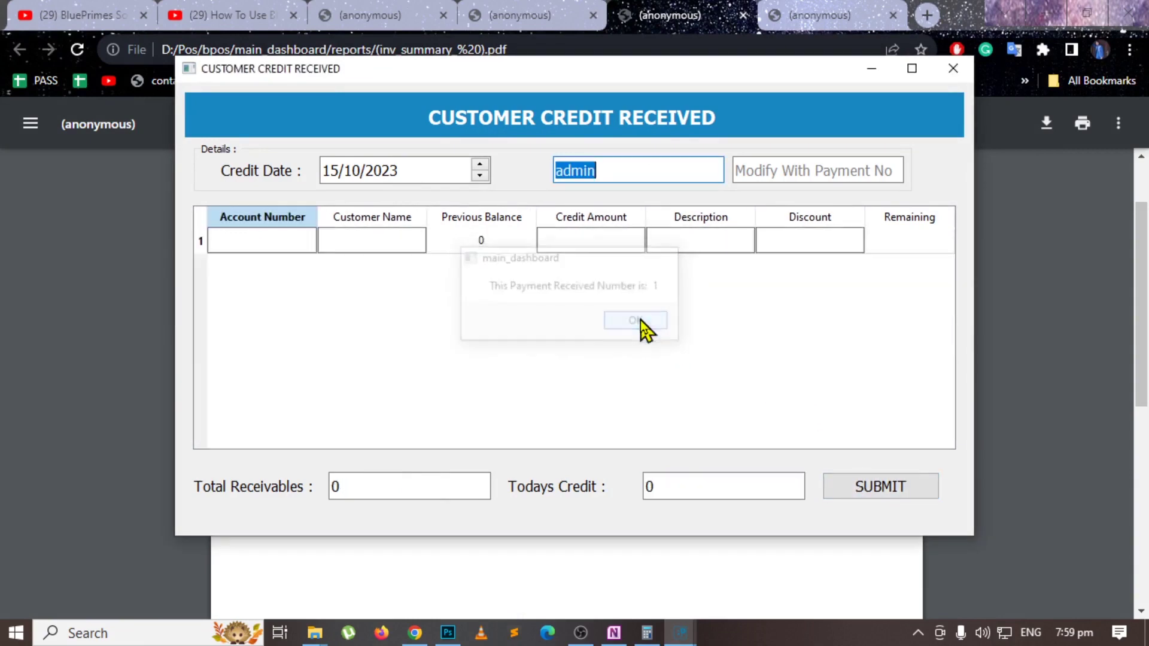
Review the Cash Memo Saleman Copy again, close the customer credit form and switch to the OneNote outline.
scroll(423, 500, down, 1)
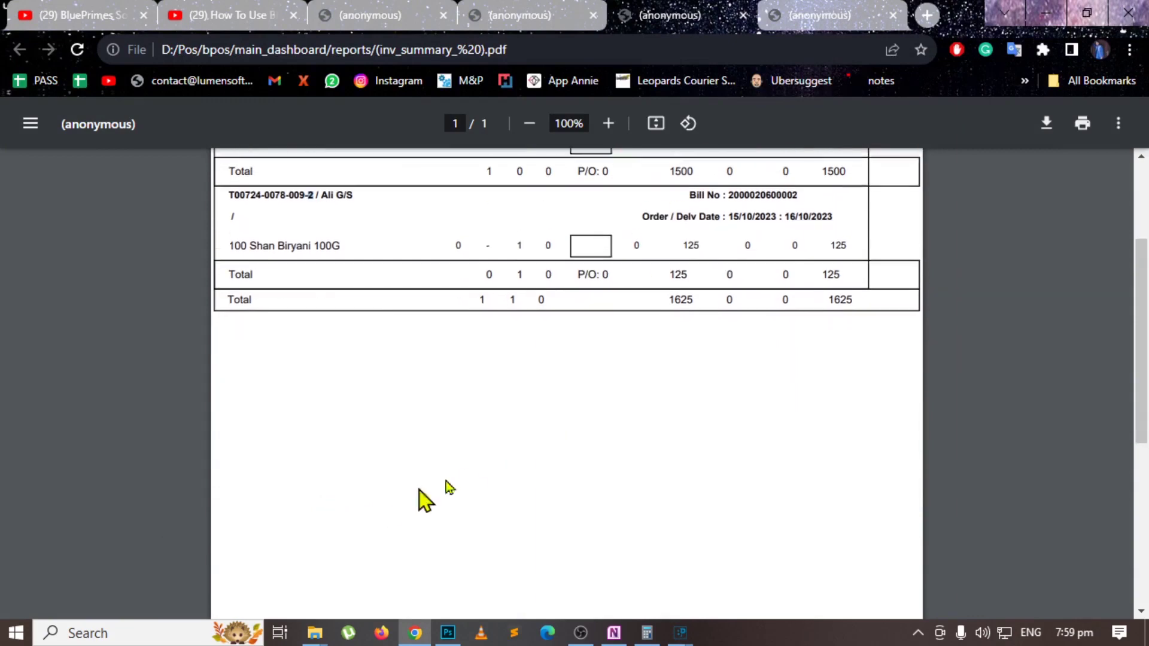
scroll(470, 481, up, 3)
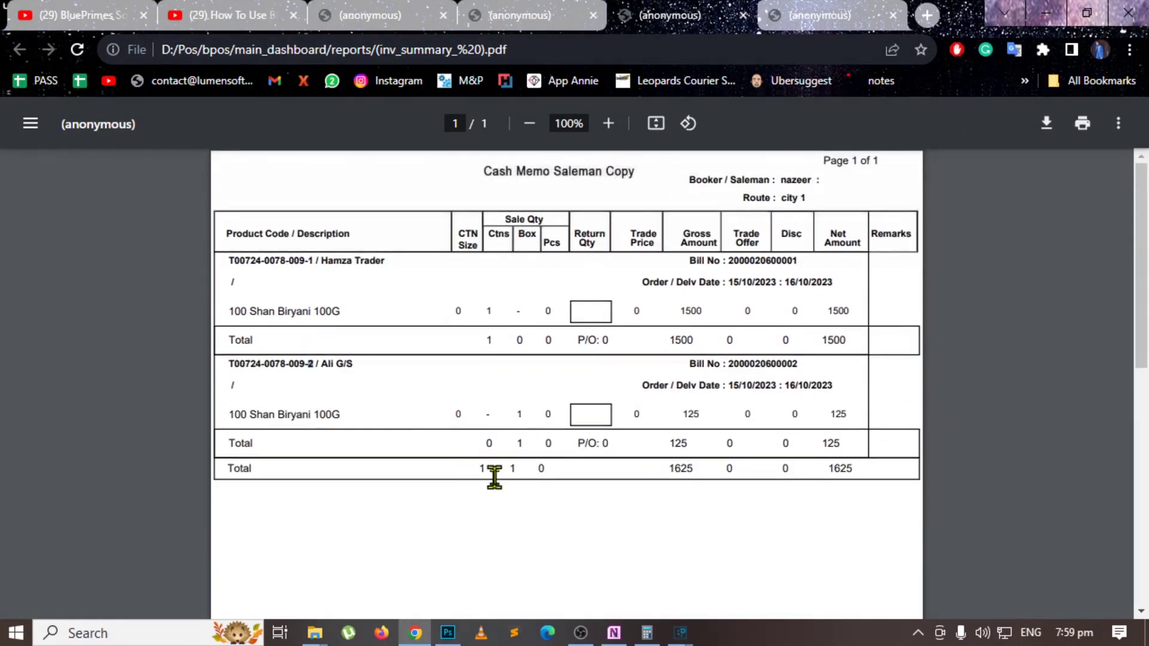
scroll(377, 479, down, 3)
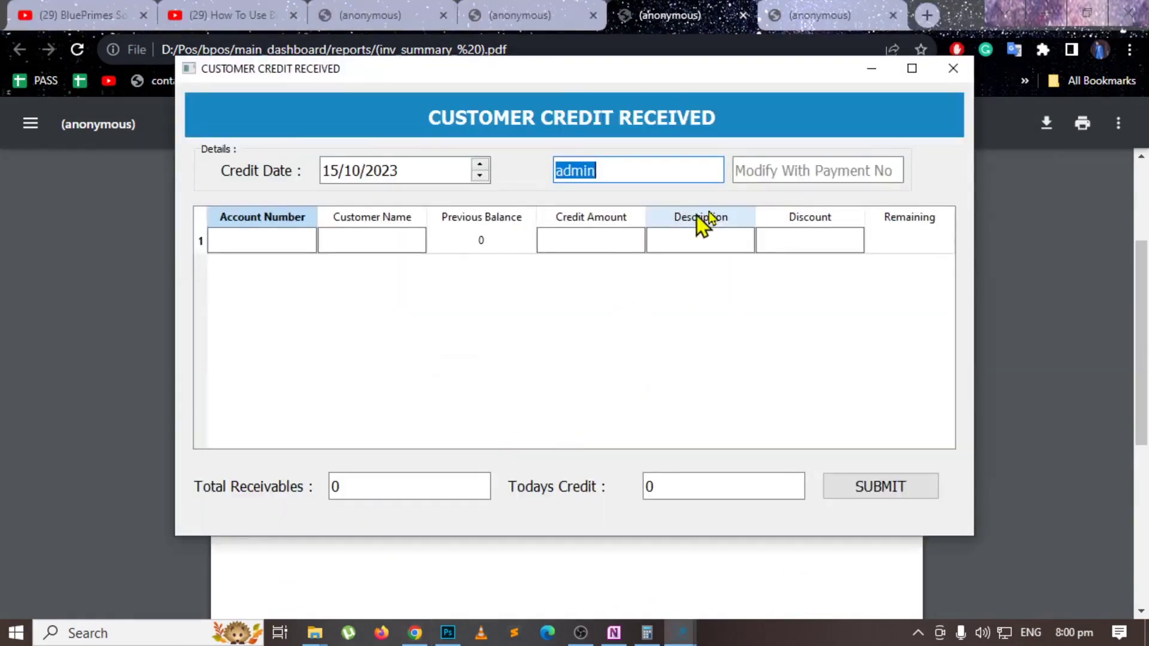
click(953, 68)
key(alt+Tab)
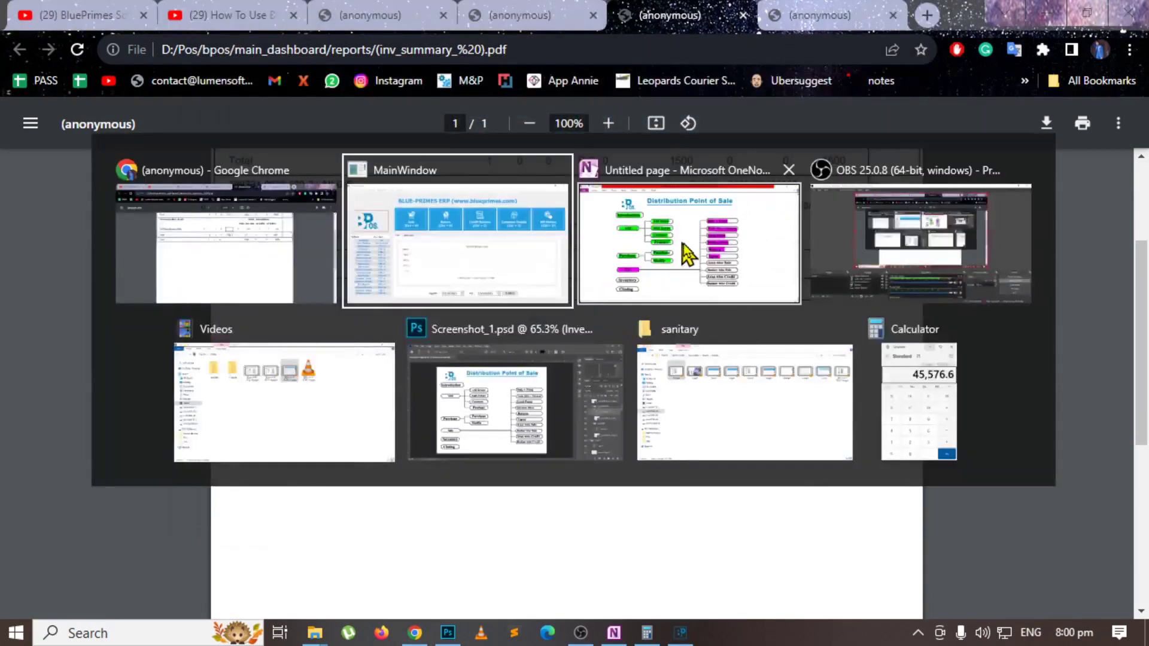
click(782, 293)
key(alt)
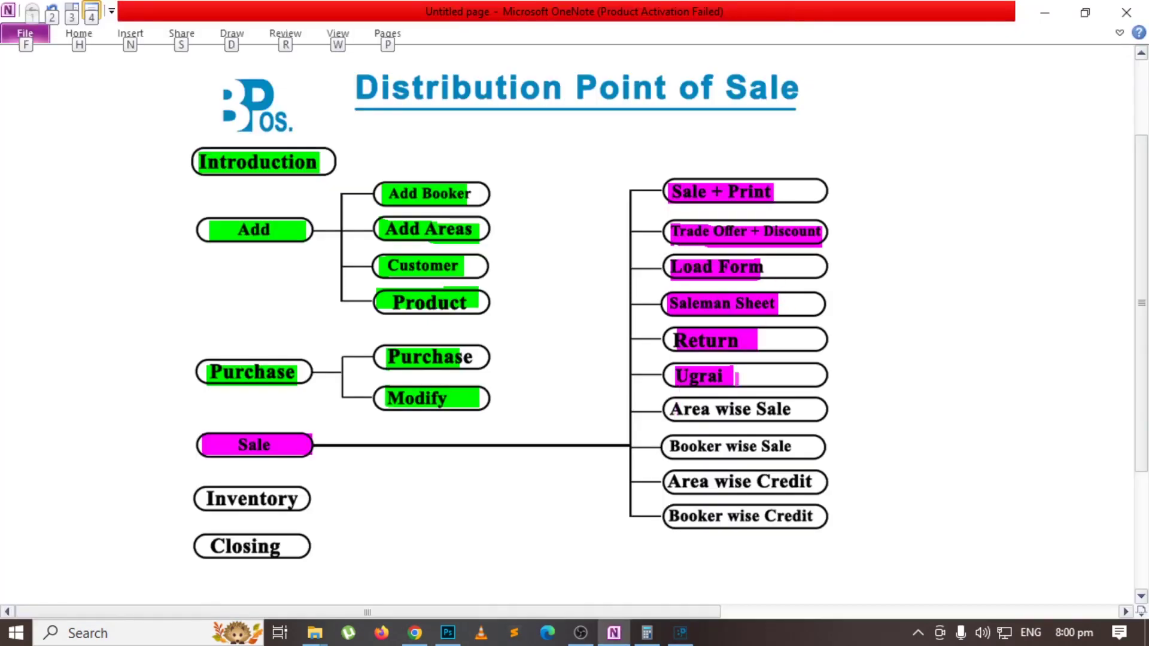
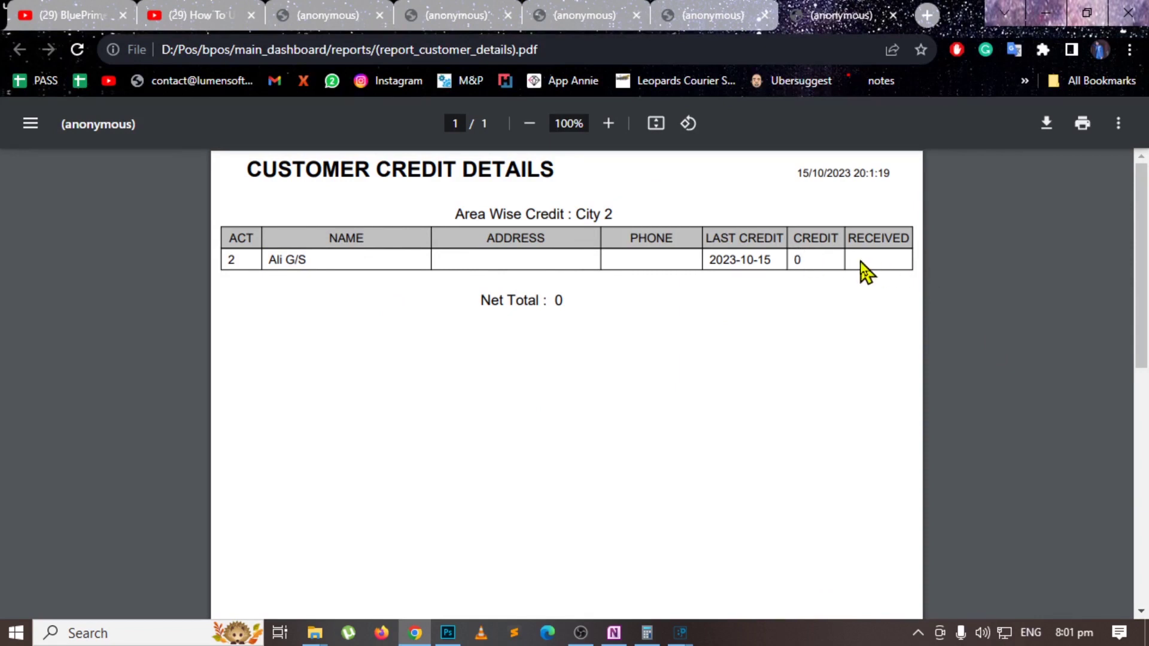
Check the Received column in the Customer Credit Details report for City 2 and return to the customer details window.
double_click(862, 239)
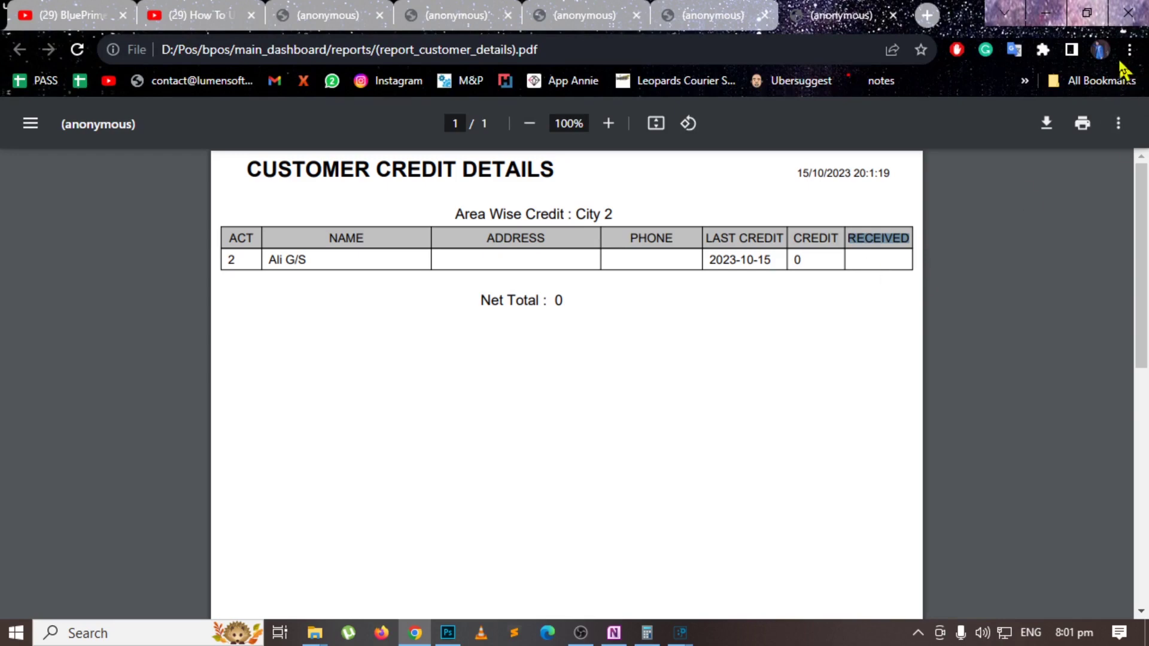
click(1045, 12)
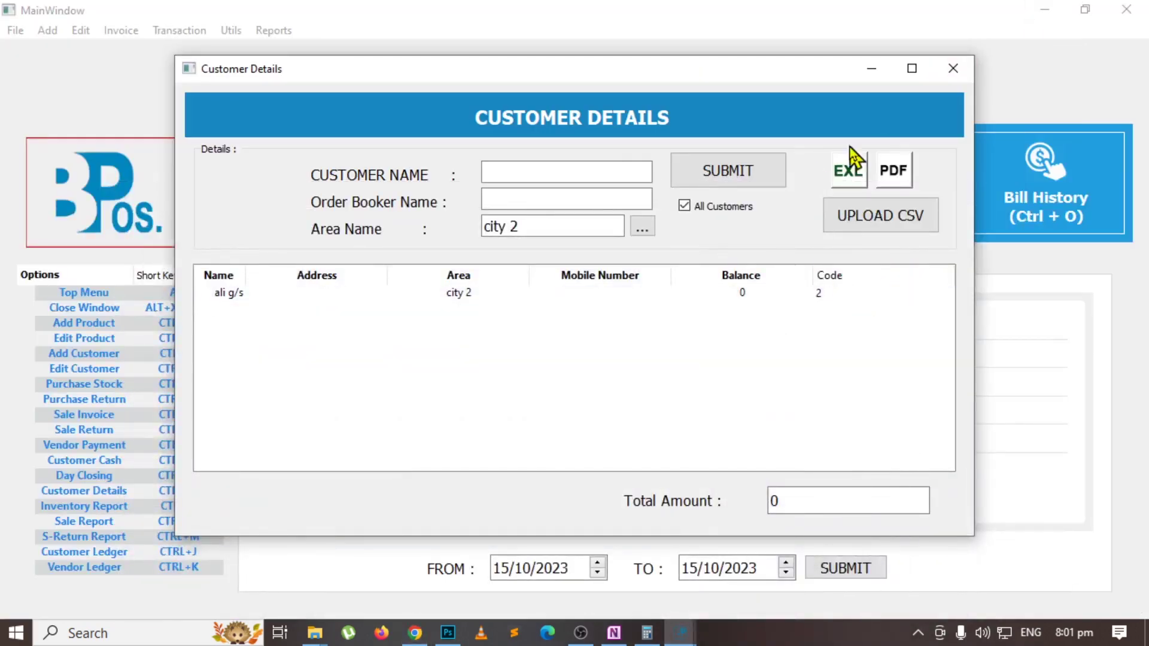
Close the customer details, open the Ugrai Cash form to point out its Todays Credit field, and close the form.
click(952, 69)
click(174, 30)
mouse_move(246, 77)
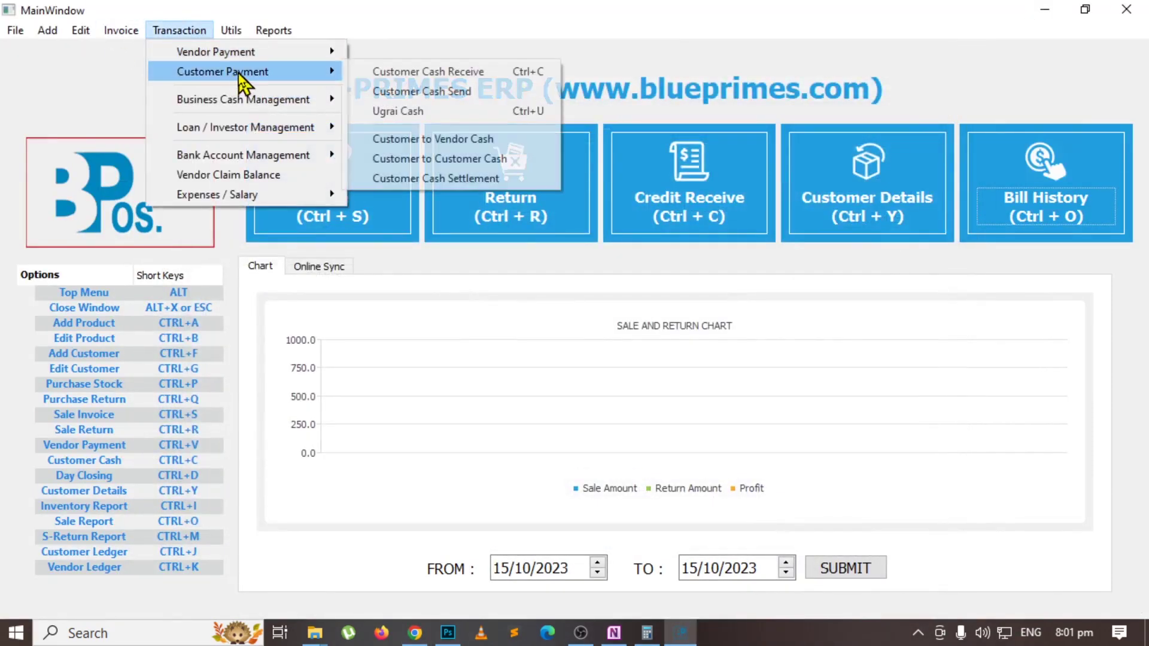
click(420, 122)
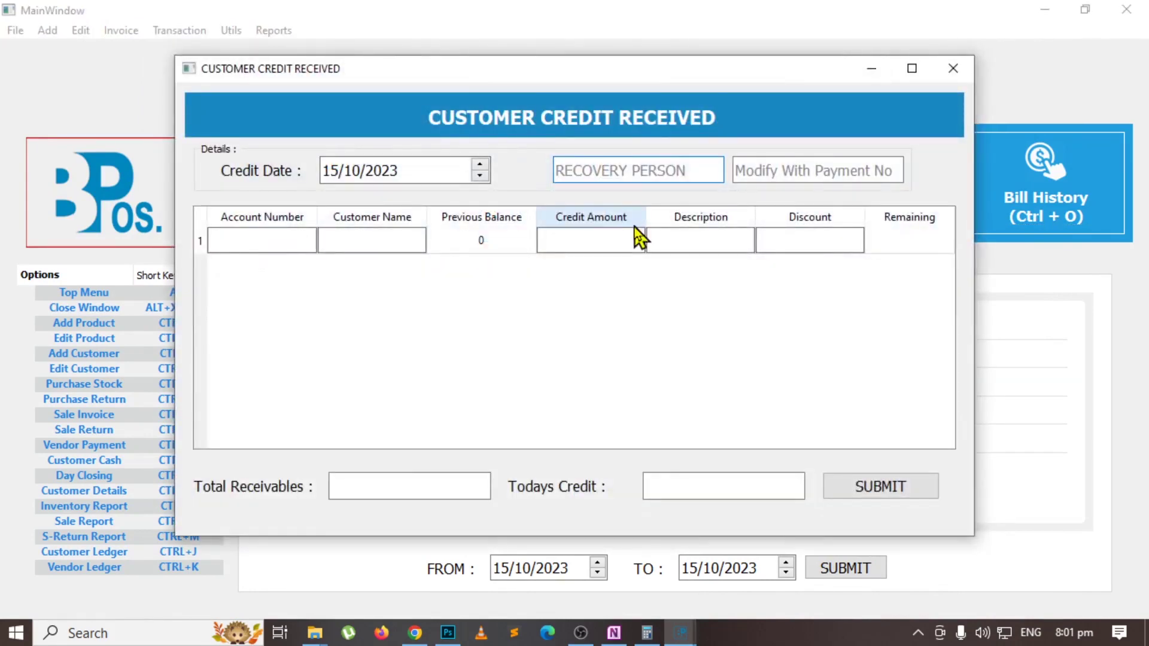
click(693, 484)
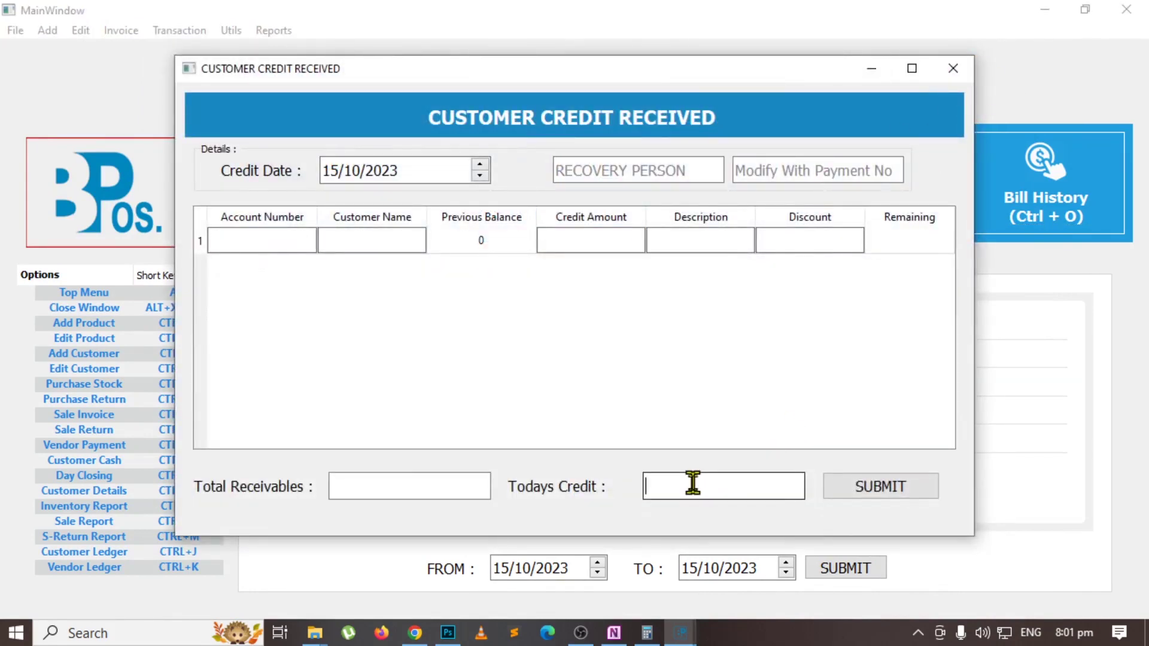
click(952, 70)
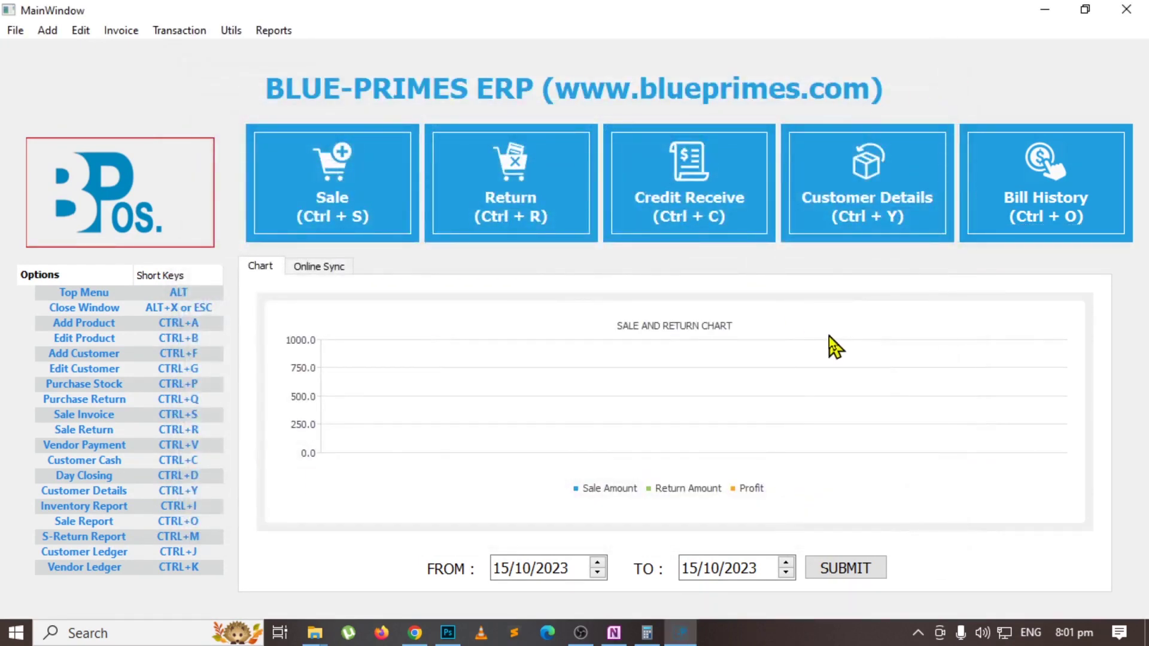
In the OneNote outline, undo the stray highlight beside Ugrai and bracket the topics Sale + Print to Ugrai and Area wise Sale to Booker wise Credit.
key(alt+Tab)
key(alt+Tab)
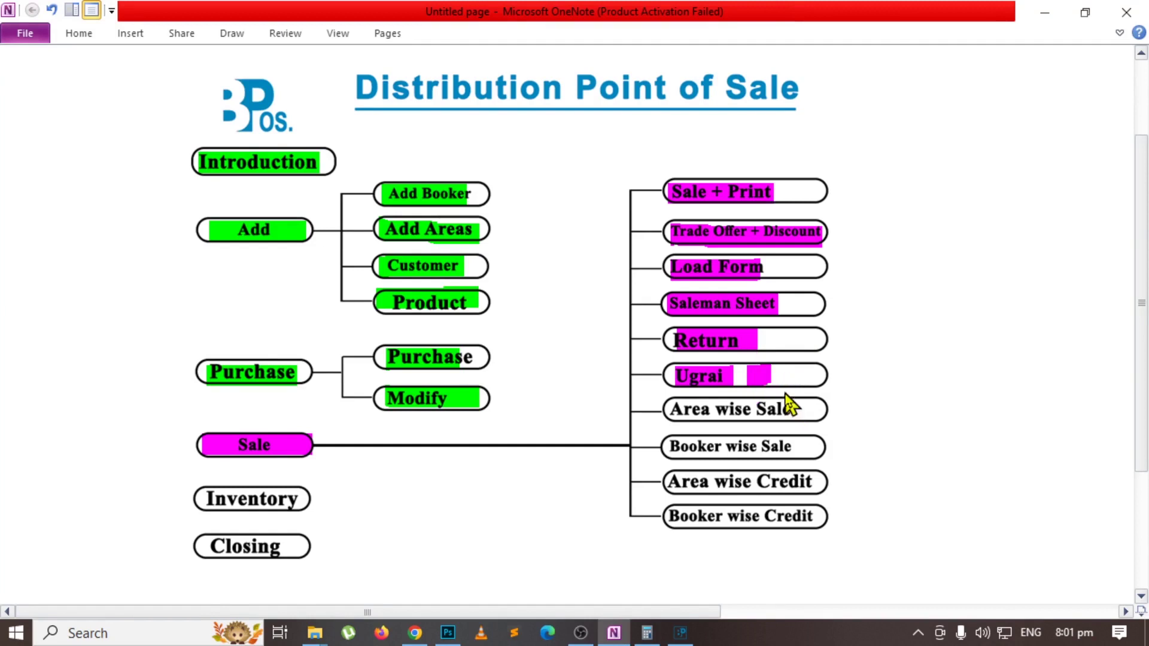
key(ctrl+z)
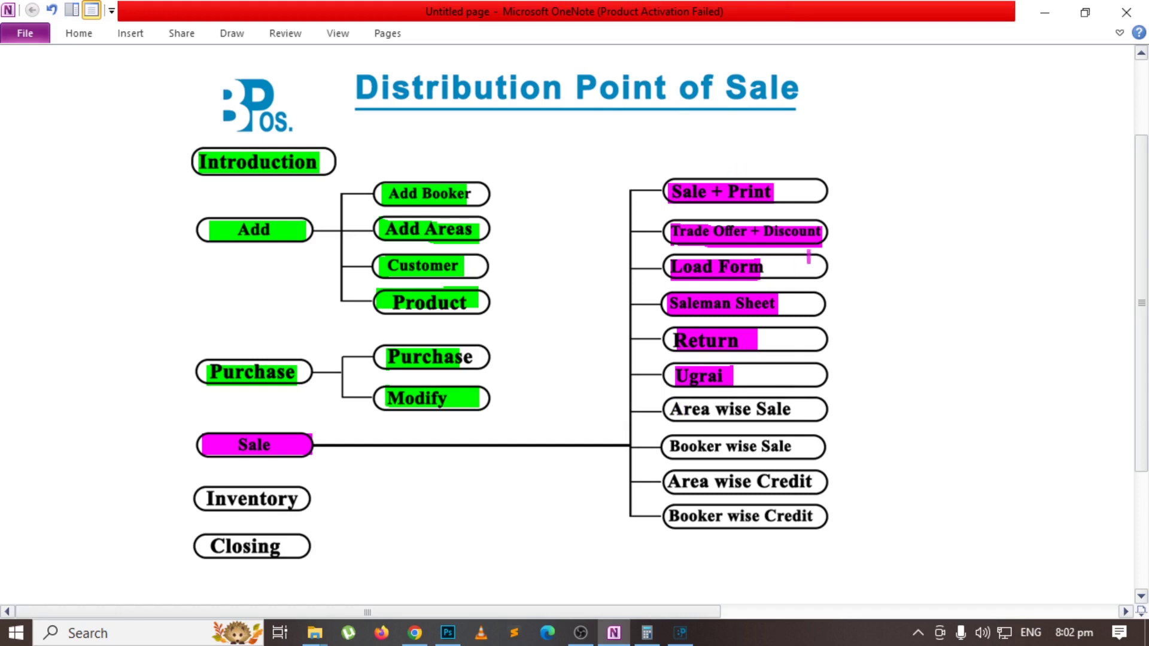
mouse_move(846, 192)
mouse_down()
mouse_move(874, 191)
mouse_move(904, 306)
mouse_move(850, 376)
mouse_up()
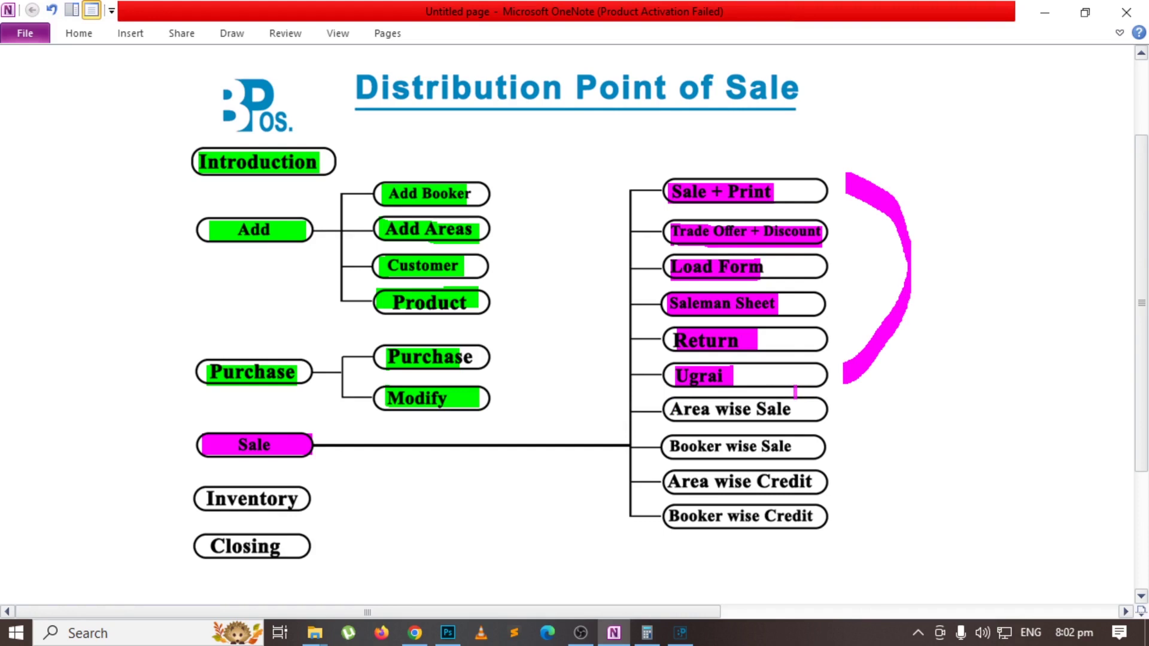
mouse_move(831, 406)
mouse_down()
mouse_move(865, 464)
mouse_move(831, 520)
mouse_up()
Switch to the POS and run the Sale Report with Area Wise Sale filtered to city 1.
key(alt+Tab)
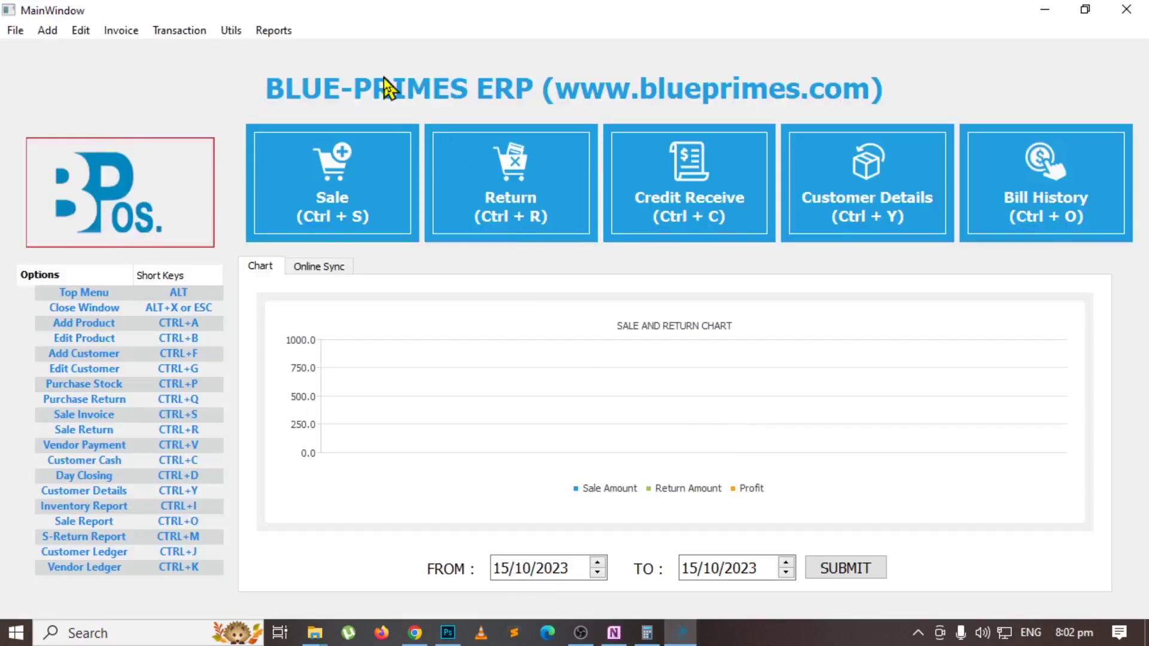
click(1021, 216)
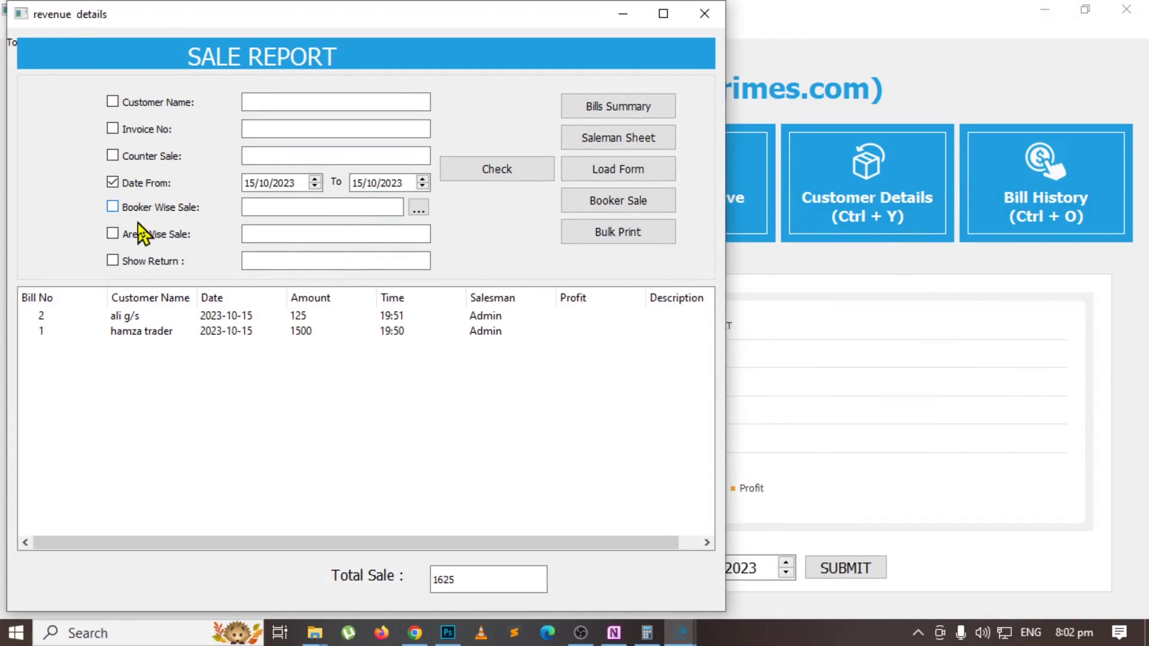
click(113, 233)
click(270, 234)
text(a)
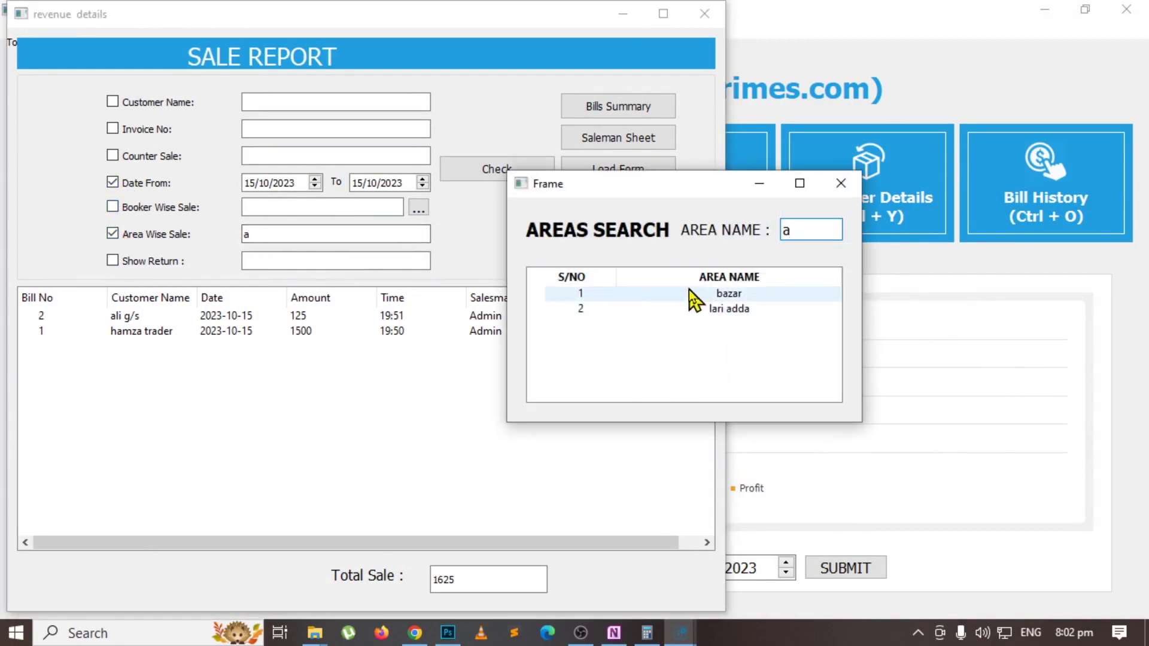
key(BackSpace)
text(c)
key(Down)
key(Down)
key(Up)
key(Return)
text(c)
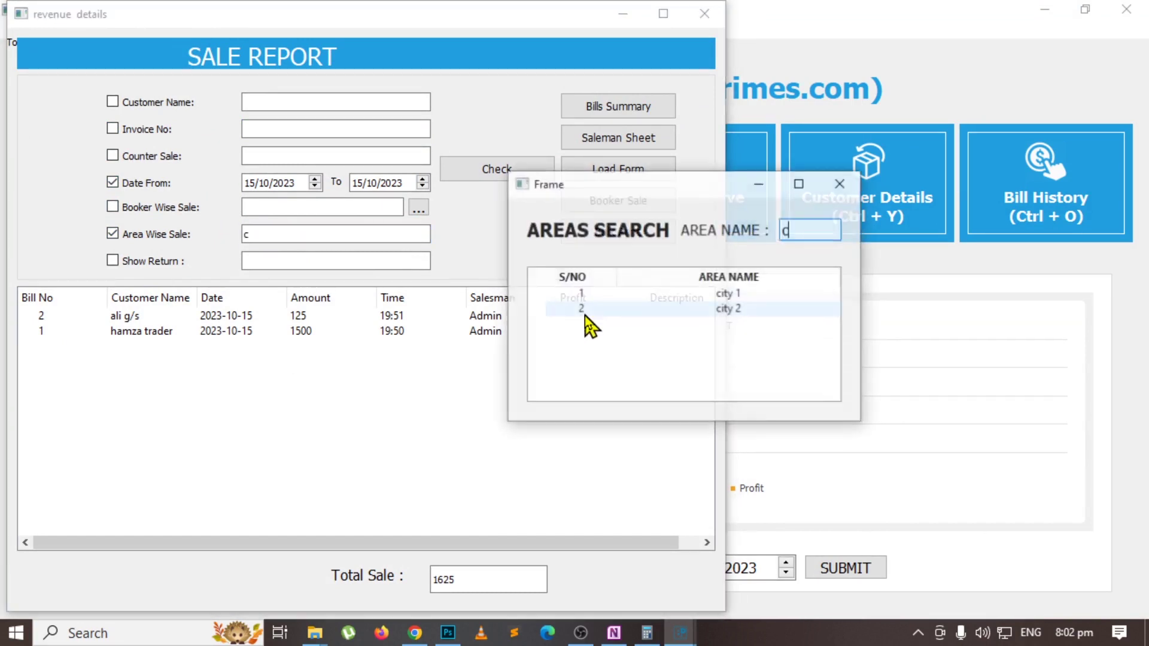
double_click(677, 291)
click(486, 169)
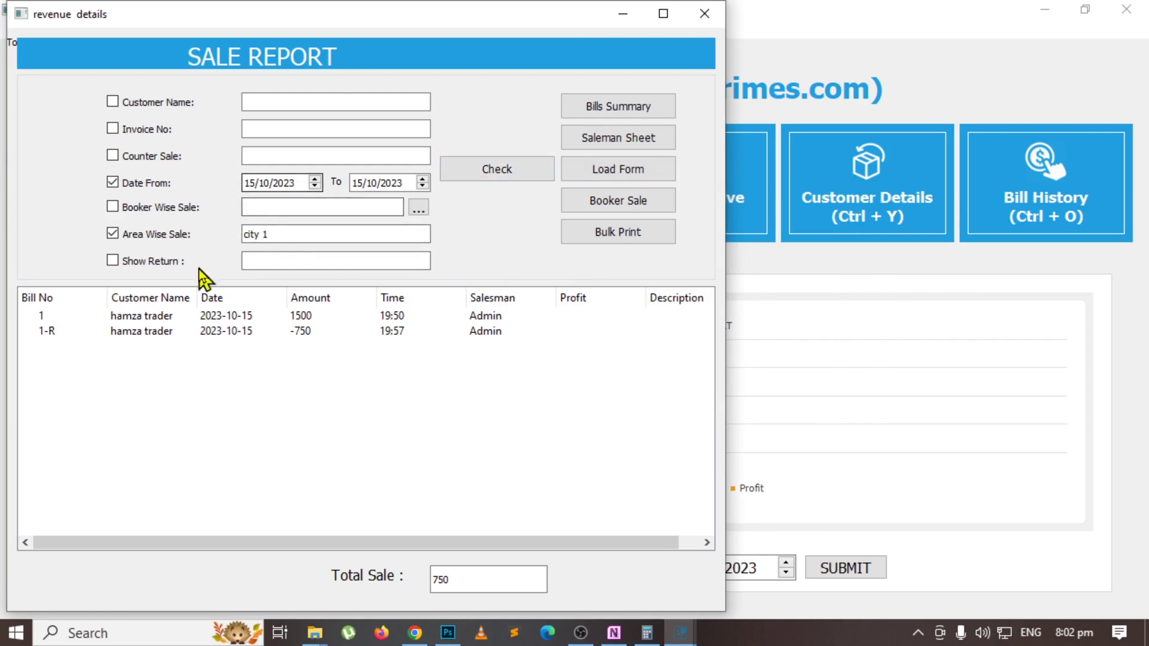
Generate the Load Form for city 1, examine its sale, return and total stock amounts, and return to the Sale Report.
click(639, 172)
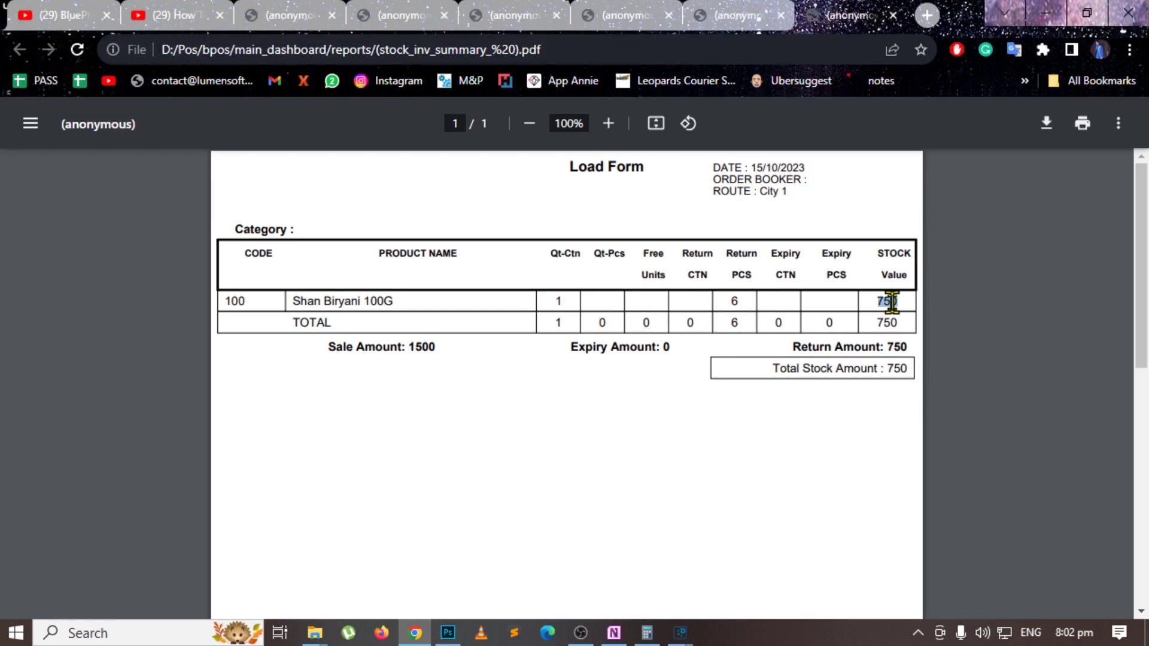
drag(439, 343, 338, 347)
drag(871, 348, 908, 348)
drag(775, 369, 914, 366)
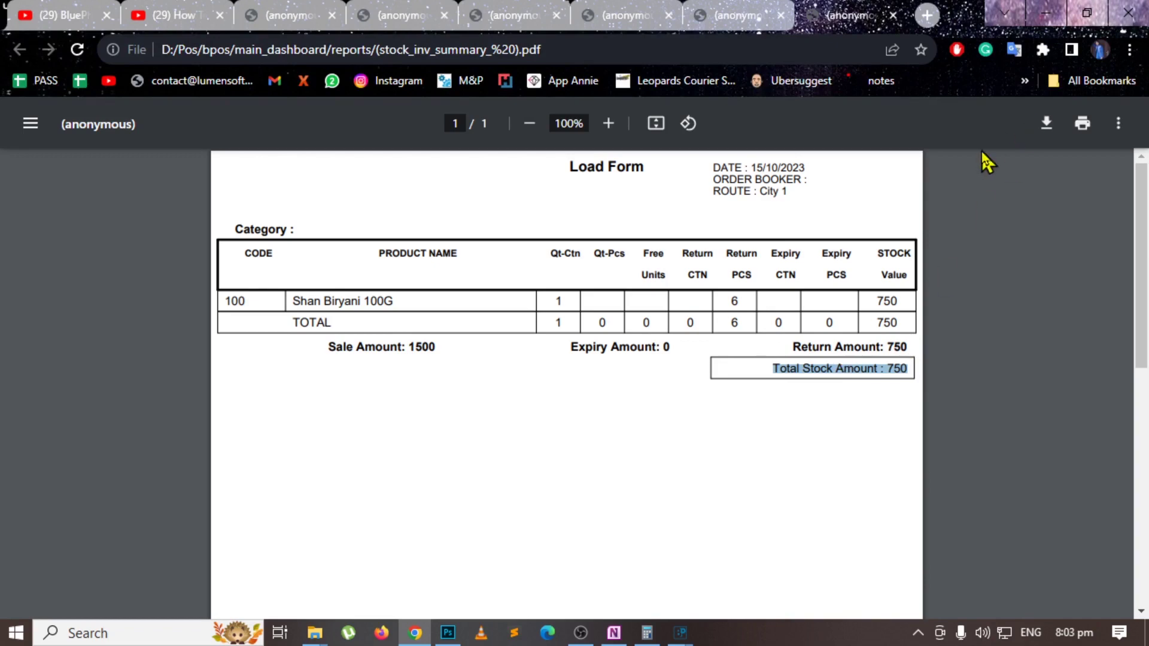
click(902, 369)
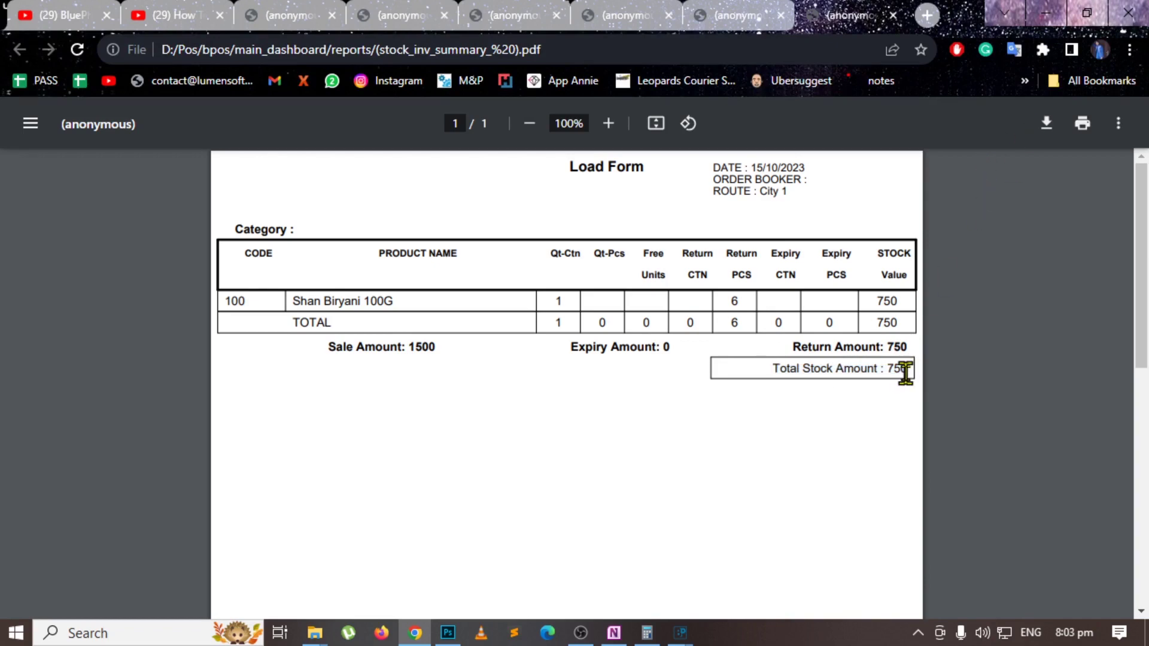
click(1046, 14)
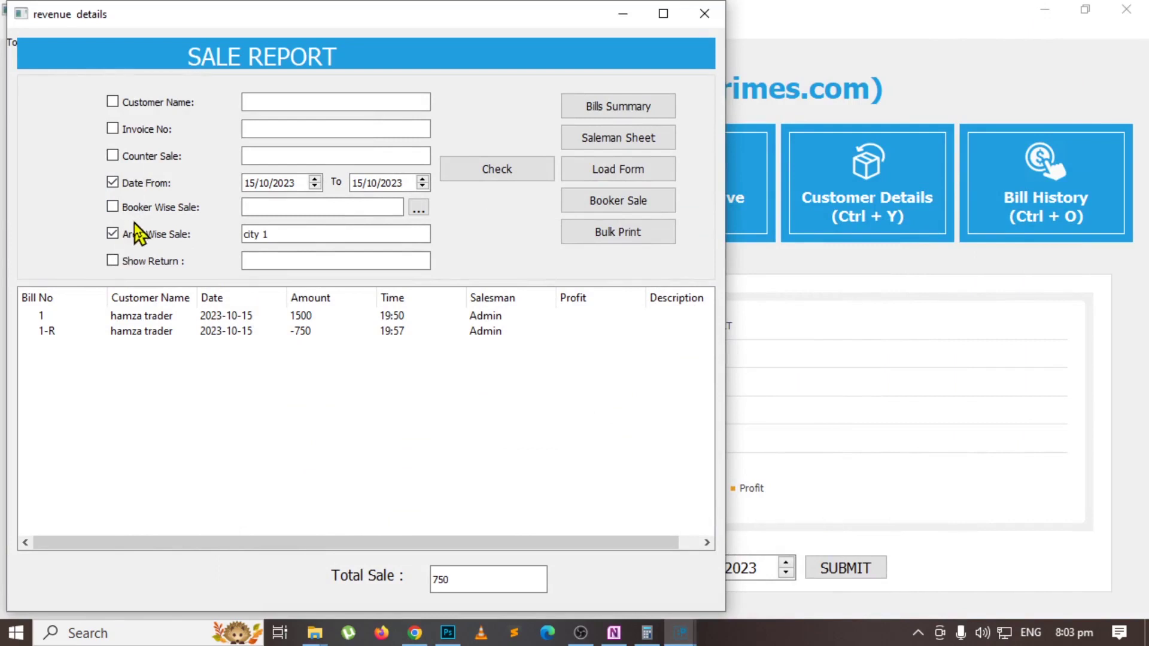
Switch the Sale Report filter to Booker Wise Sale, choose an order booker by name and run the check.
click(183, 209)
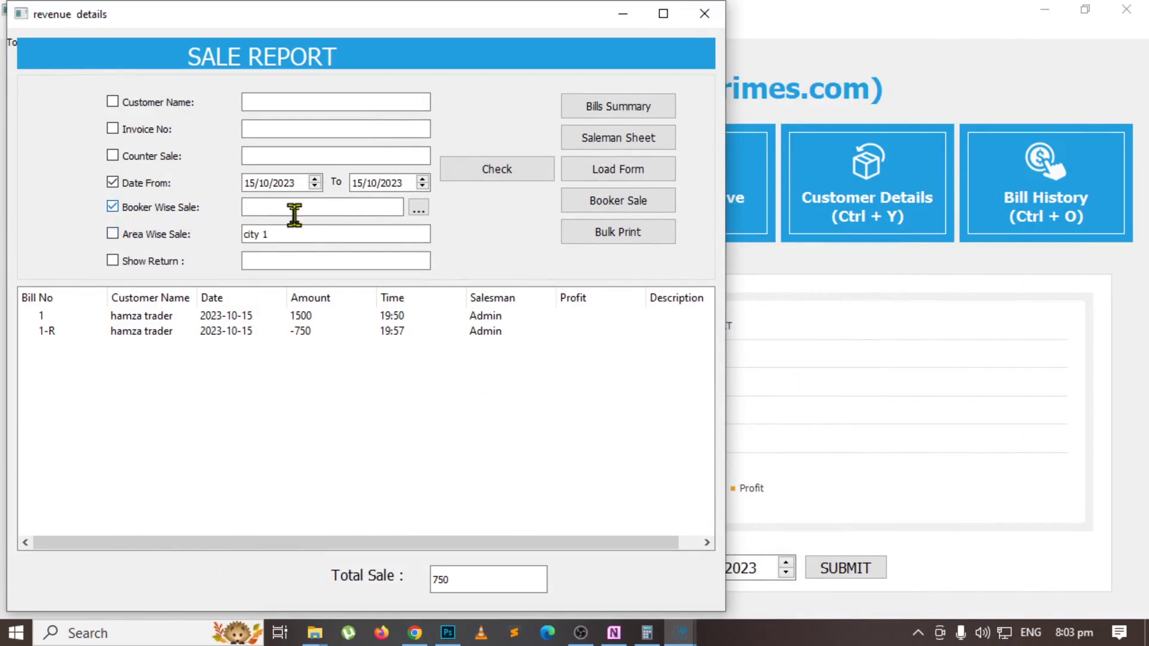
click(359, 206)
text(z)
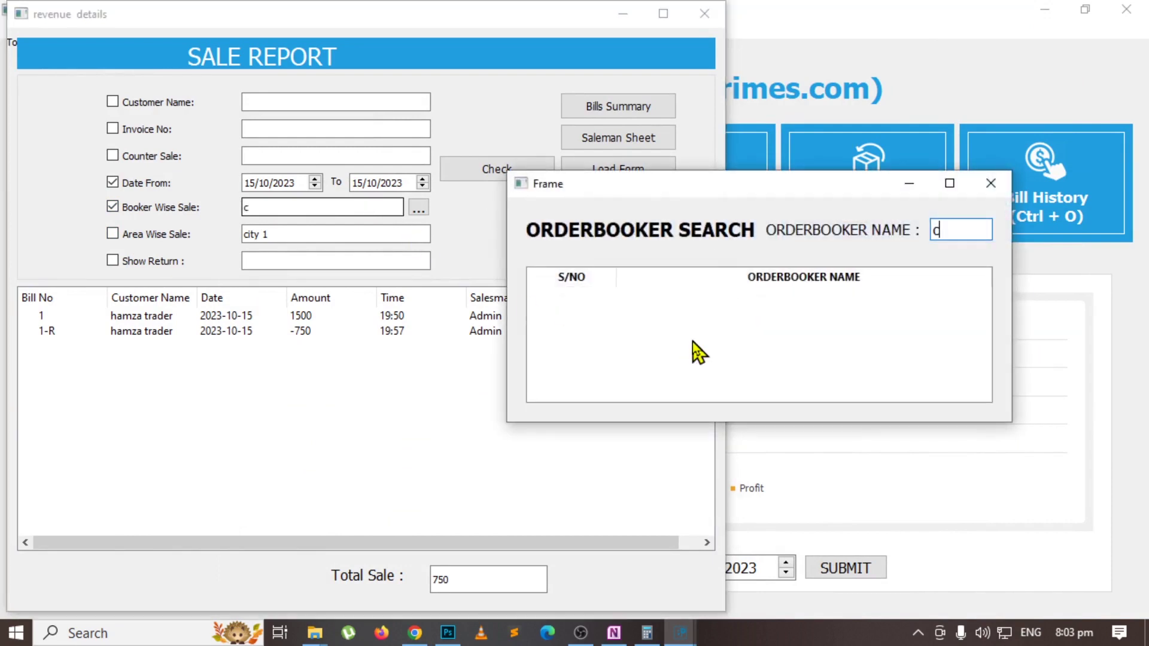
key(Escape)
text(n)
key(Down)
key(Return)
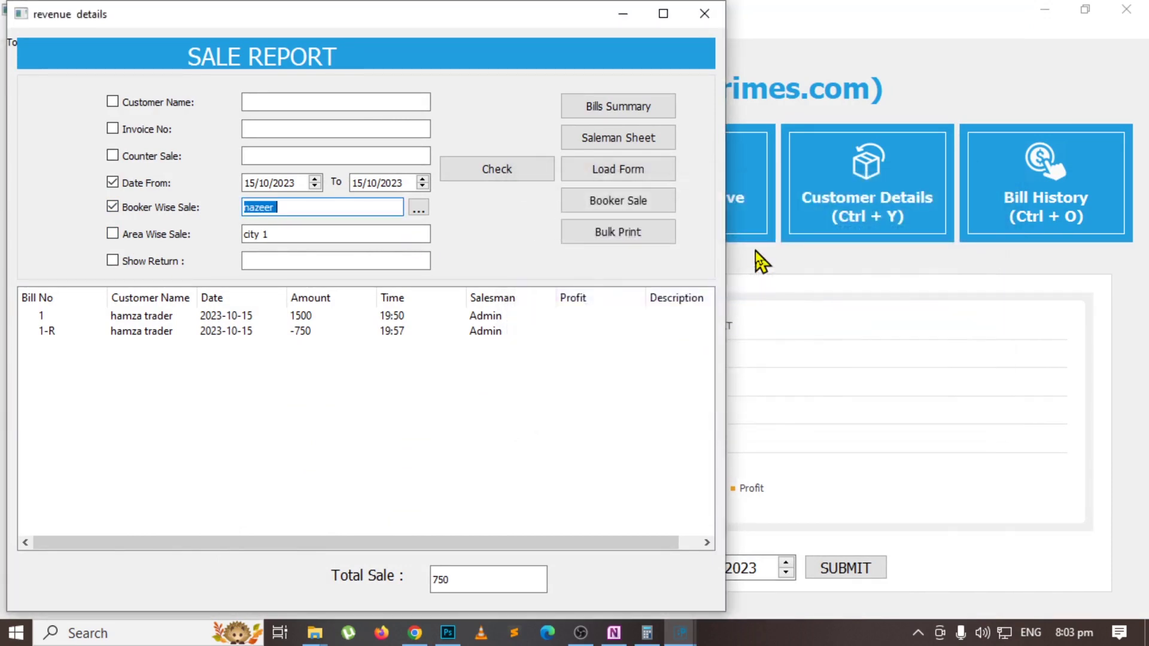
click(496, 174)
Clear the leftover area name, replace the order booker with the one starting with z, and rerun the Sale Report.
drag(285, 231, 184, 221)
key(BackSpace)
drag(287, 207, 129, 207)
text(z)
key(Down)
key(Return)
click(466, 174)
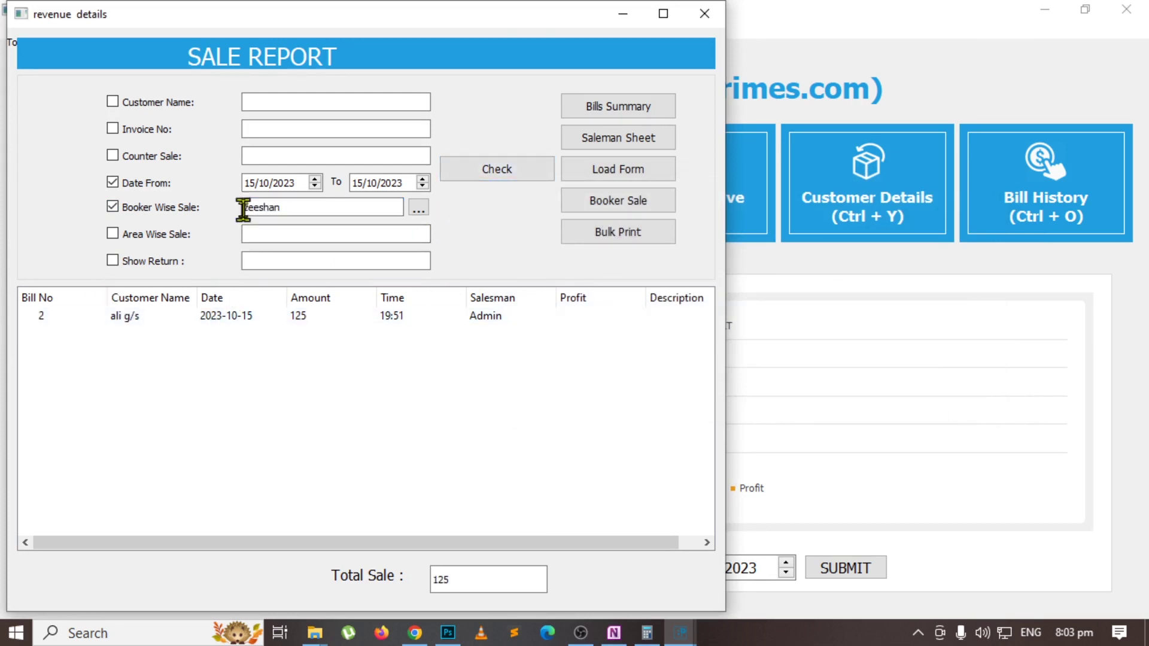
Set the Sale Report's start date to 01/10/2023 and generate the selected order booker's Load Form.
click(249, 183)
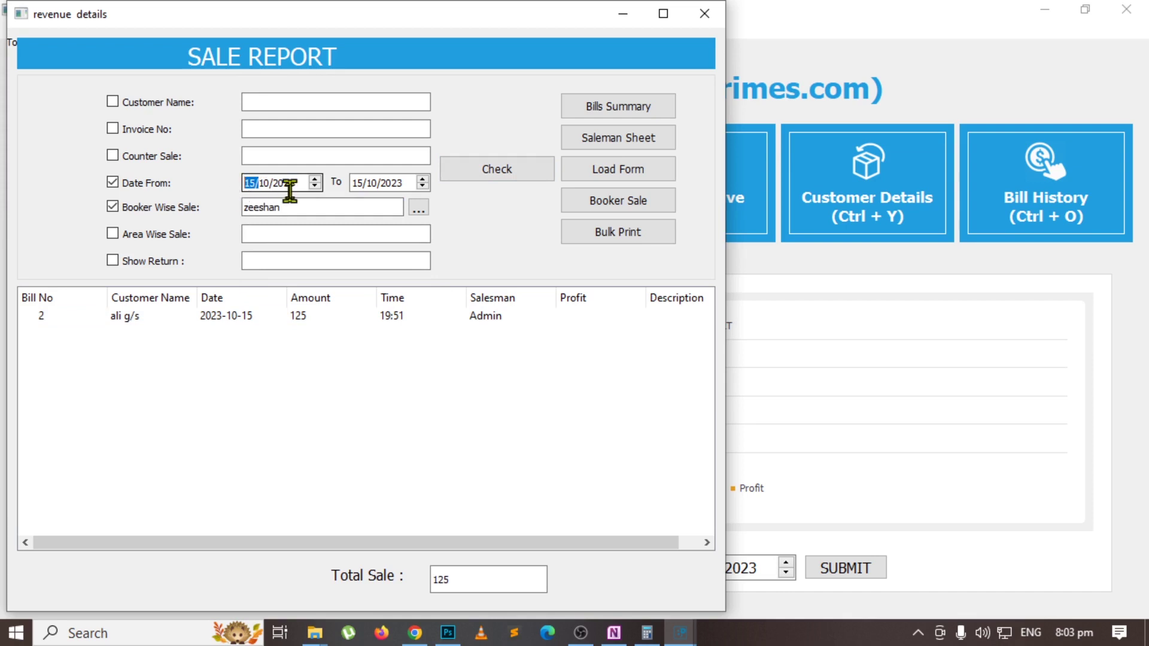
click(256, 187)
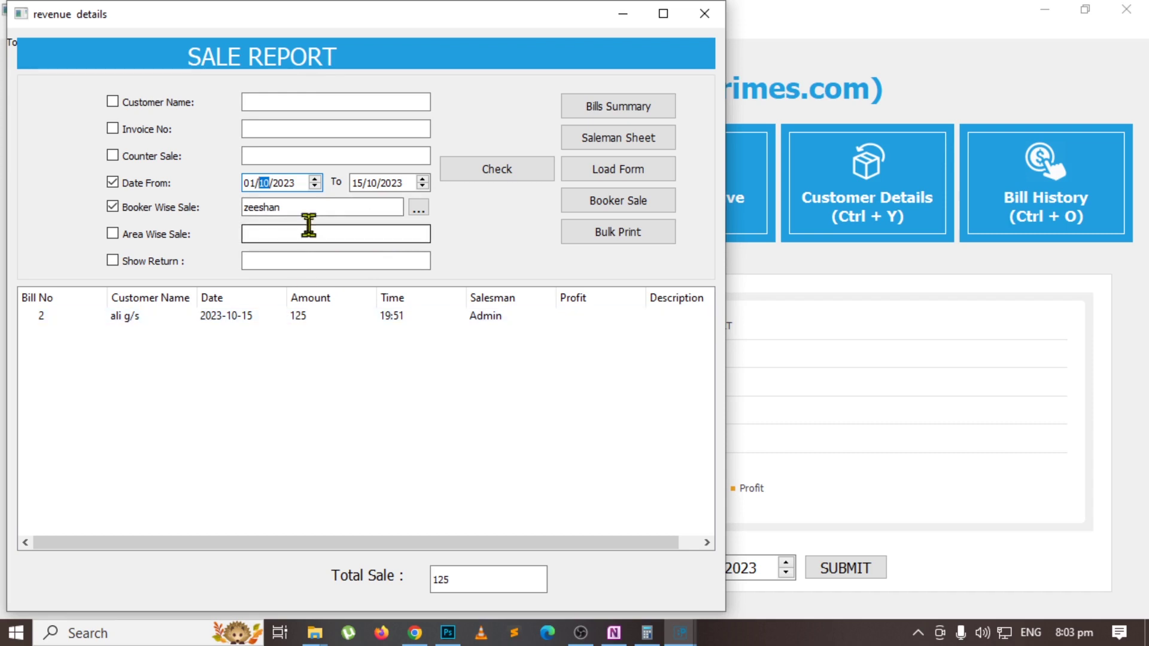
double_click(321, 207)
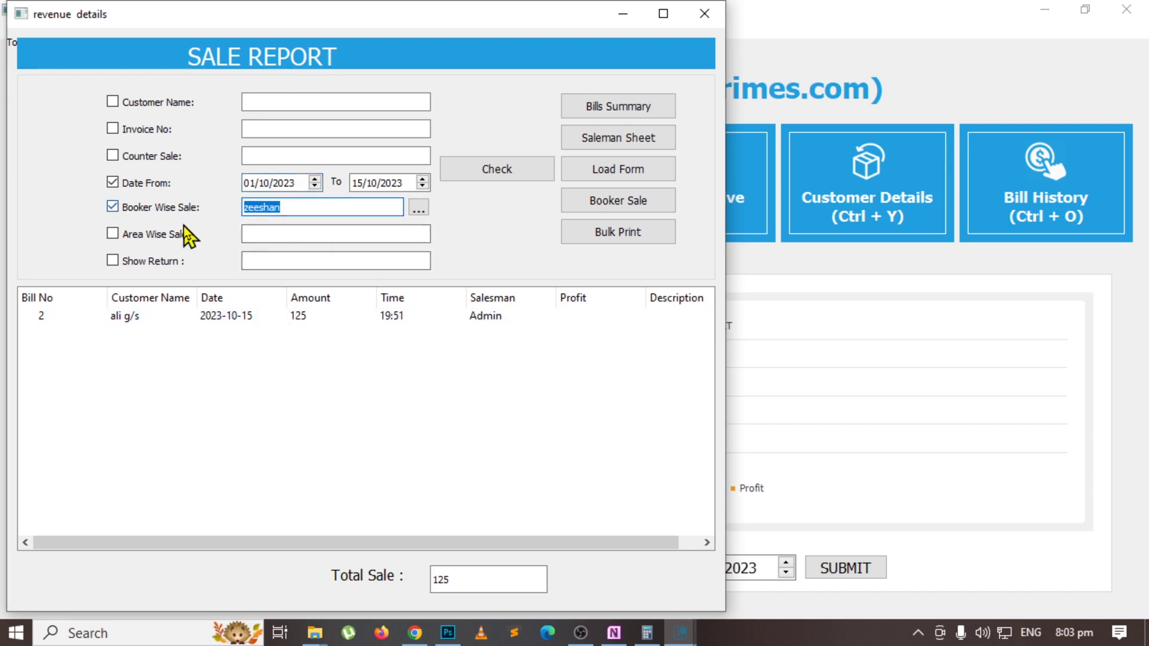
click(617, 173)
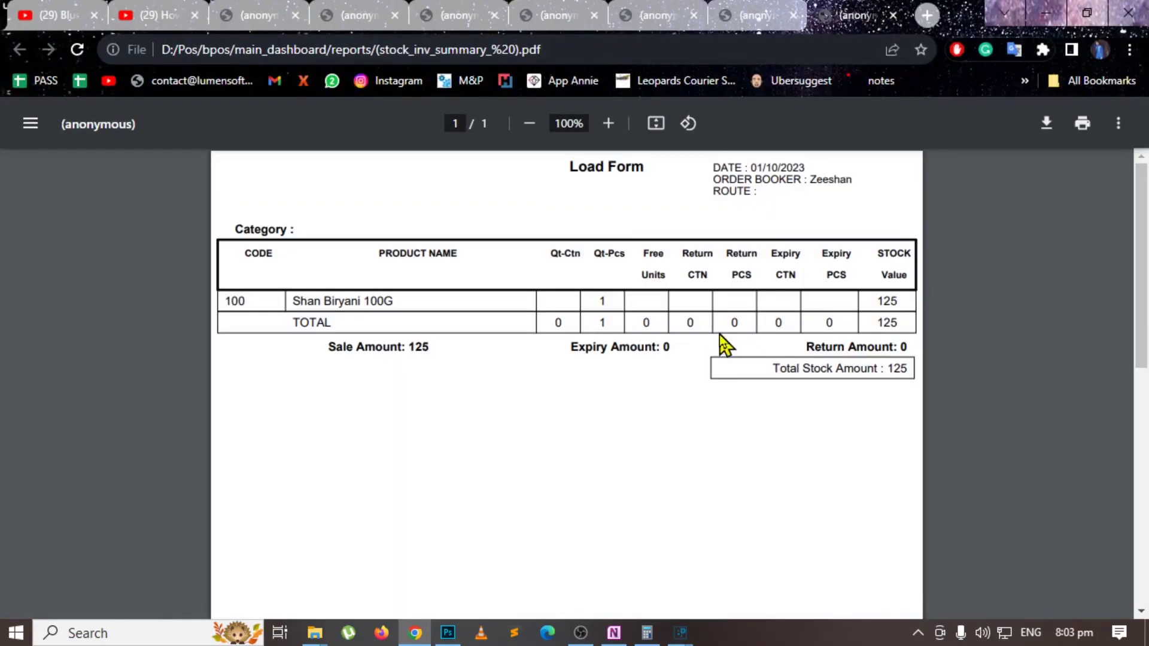
Examine the total stock amount and piece quantity in the order booker's Load Form, then return to the Sale Report.
drag(771, 368, 911, 367)
click(598, 326)
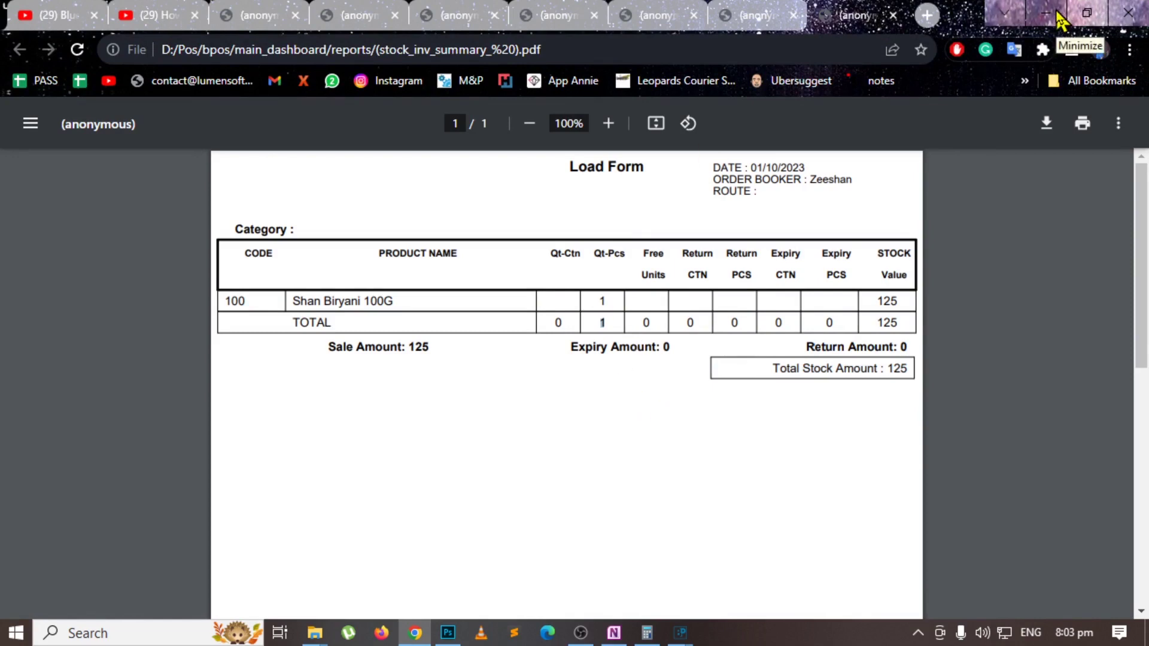
click(1058, 14)
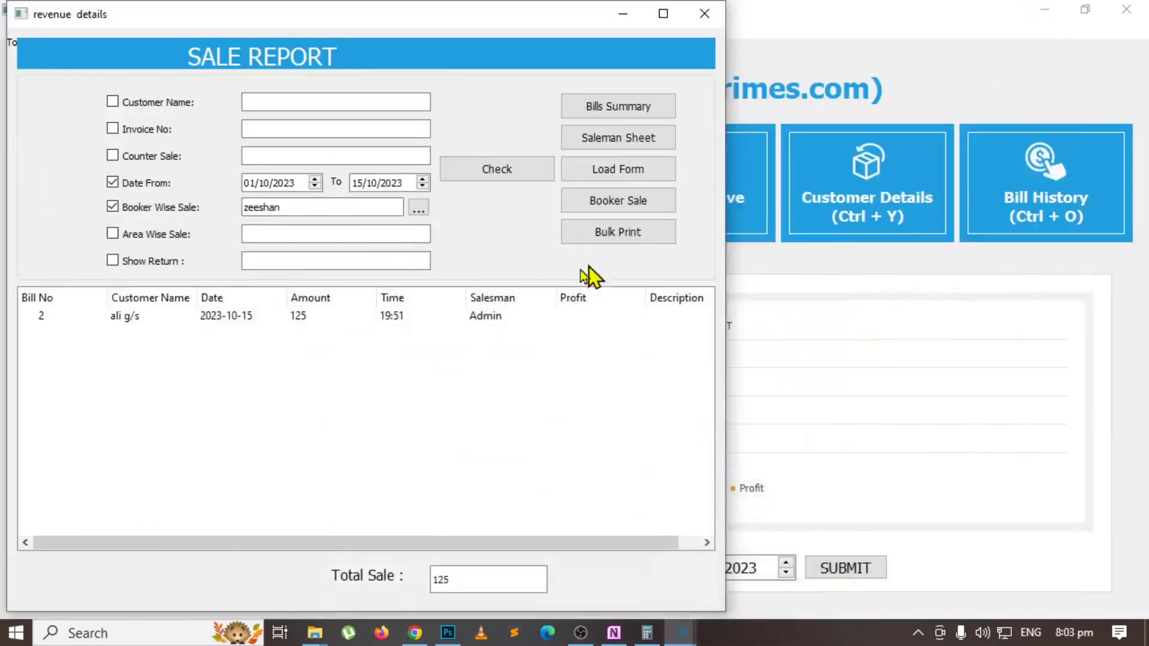
Close the Sale Report, switch to the OneNote outline and highlight Area wise Sale and Booker wise Sale in magenta.
click(696, 12)
key(alt+Tab)
click(680, 295)
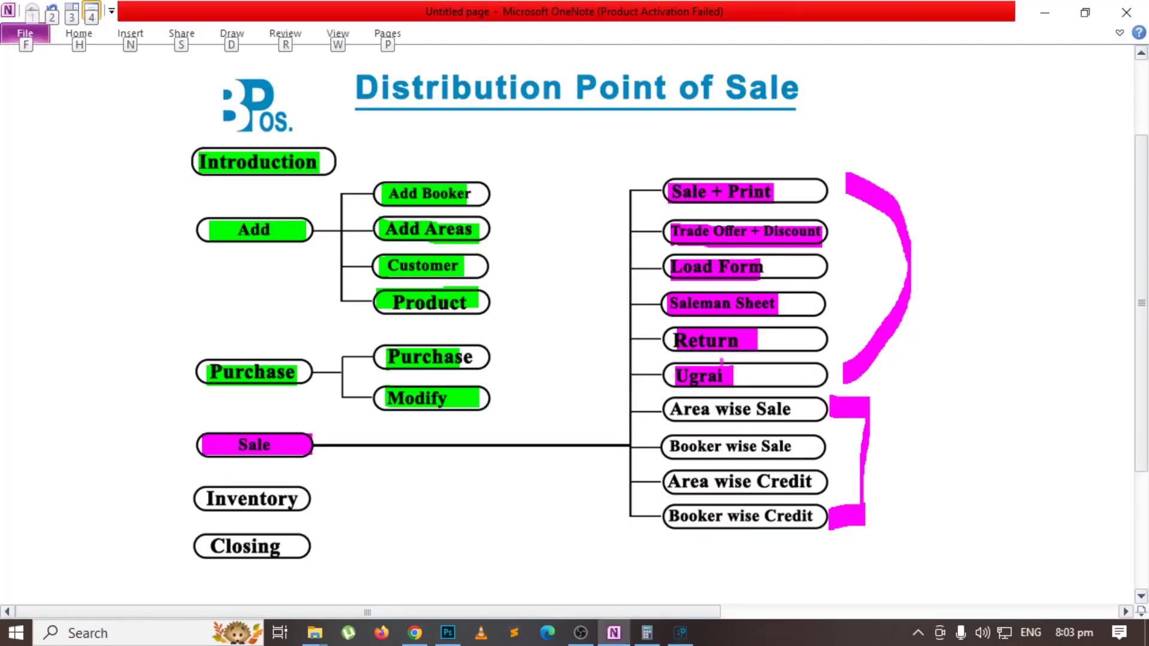
drag(669, 410, 772, 410)
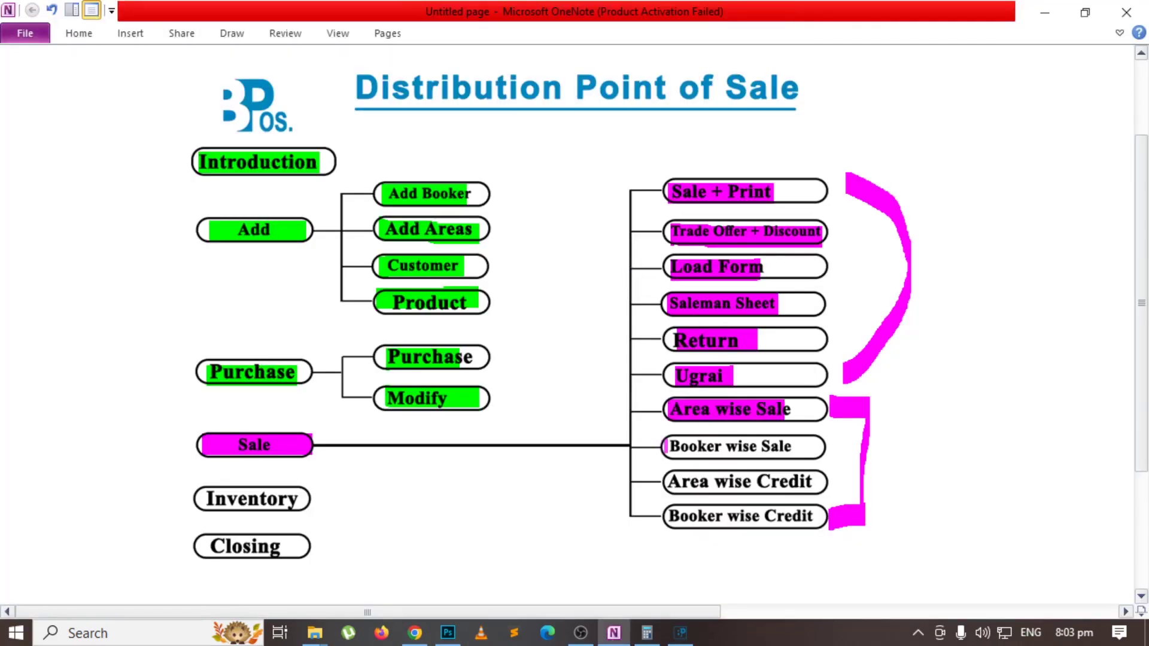
drag(664, 449, 802, 430)
key(ctrl+z)
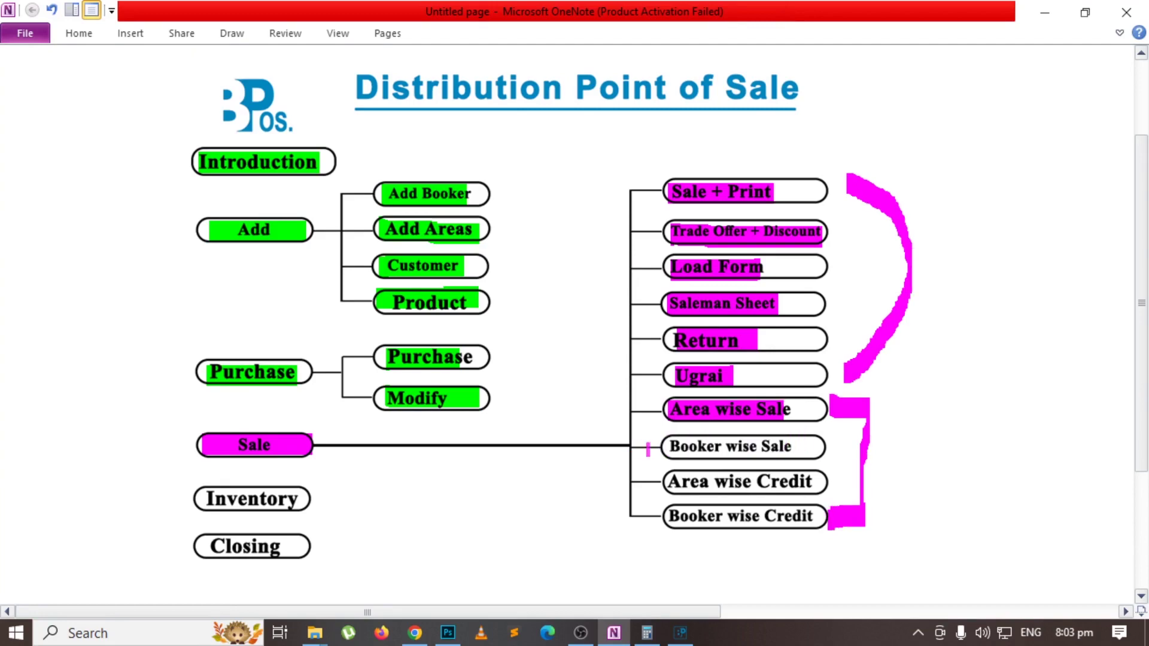
drag(673, 448, 833, 446)
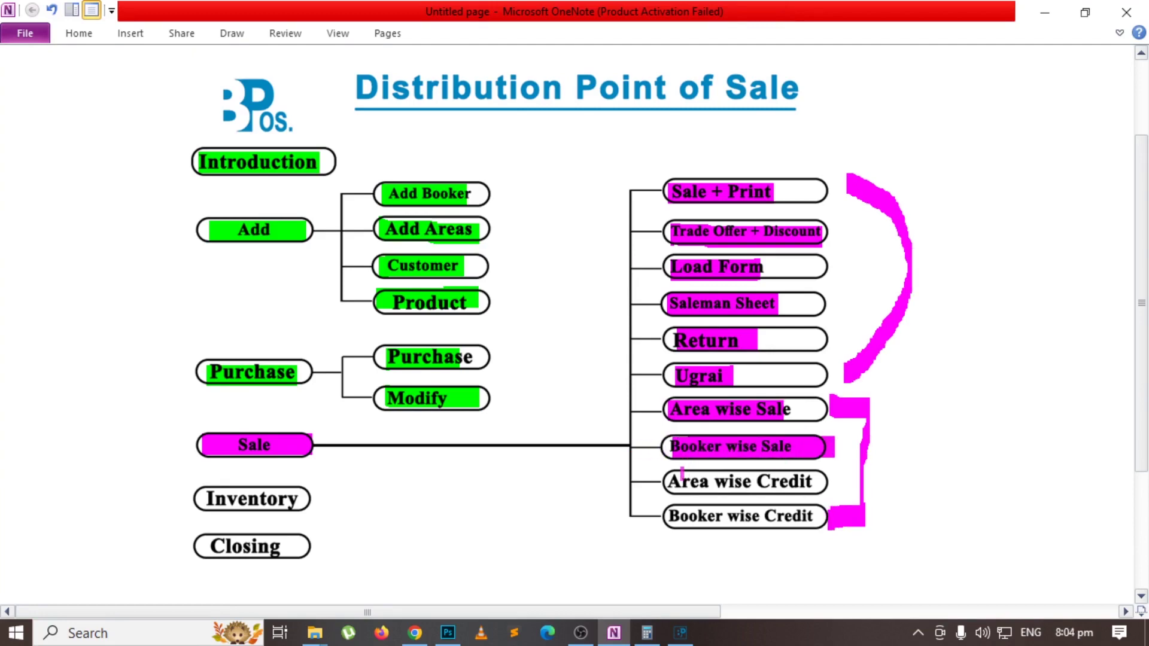
Switch to the Blue-Primes POS main window and open the Customer Details report.
key(alt+Tab)
click(426, 233)
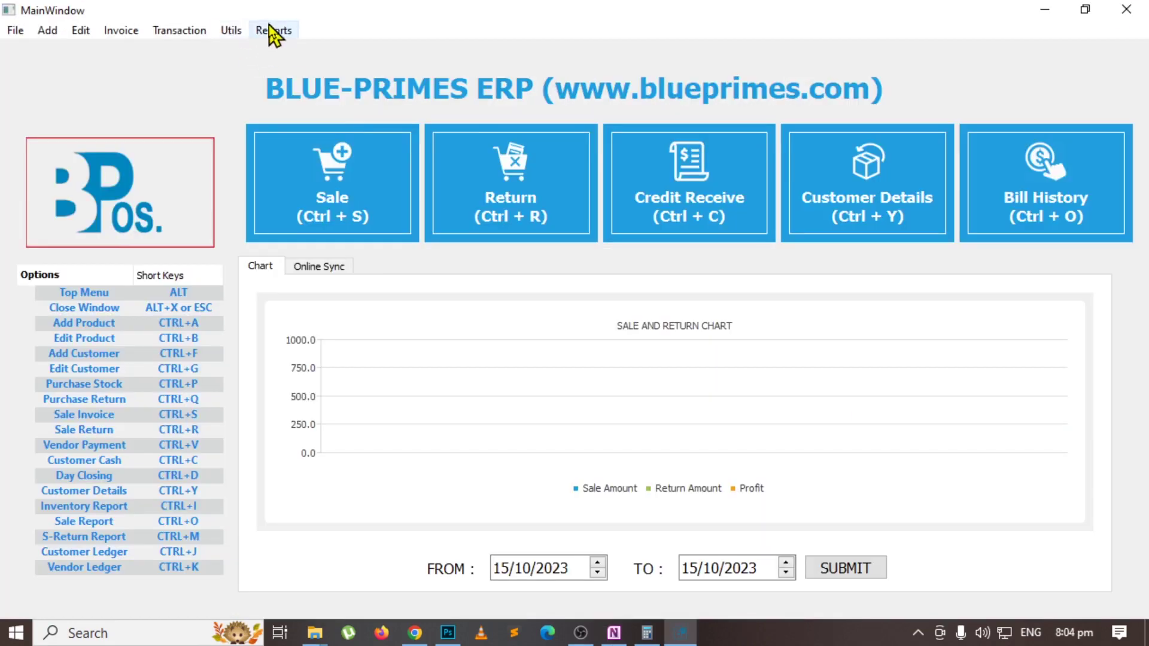
click(274, 30)
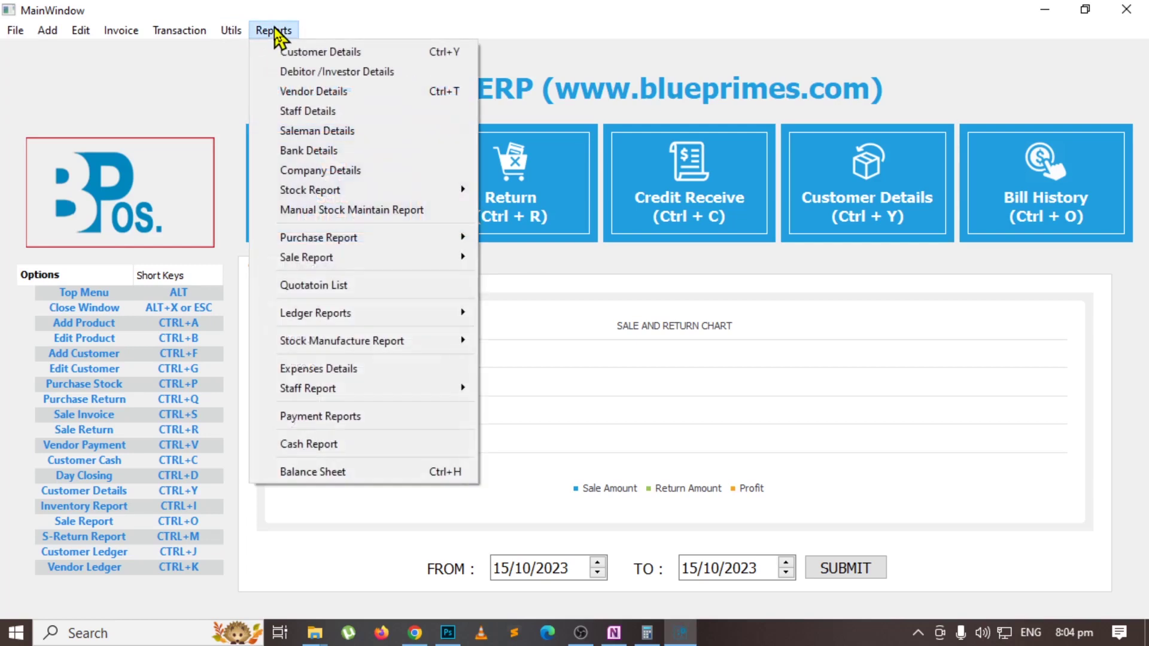
click(306, 52)
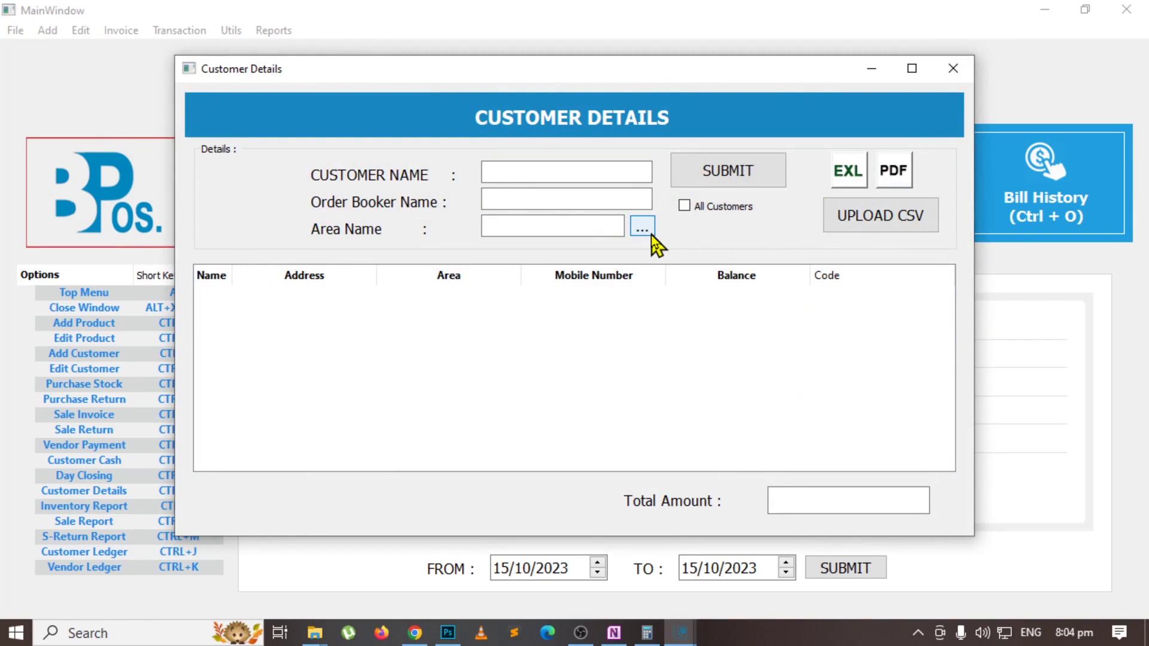
Set the area name to city 1, include all customers, and submit the Customer Details report.
click(558, 234)
text(ha)
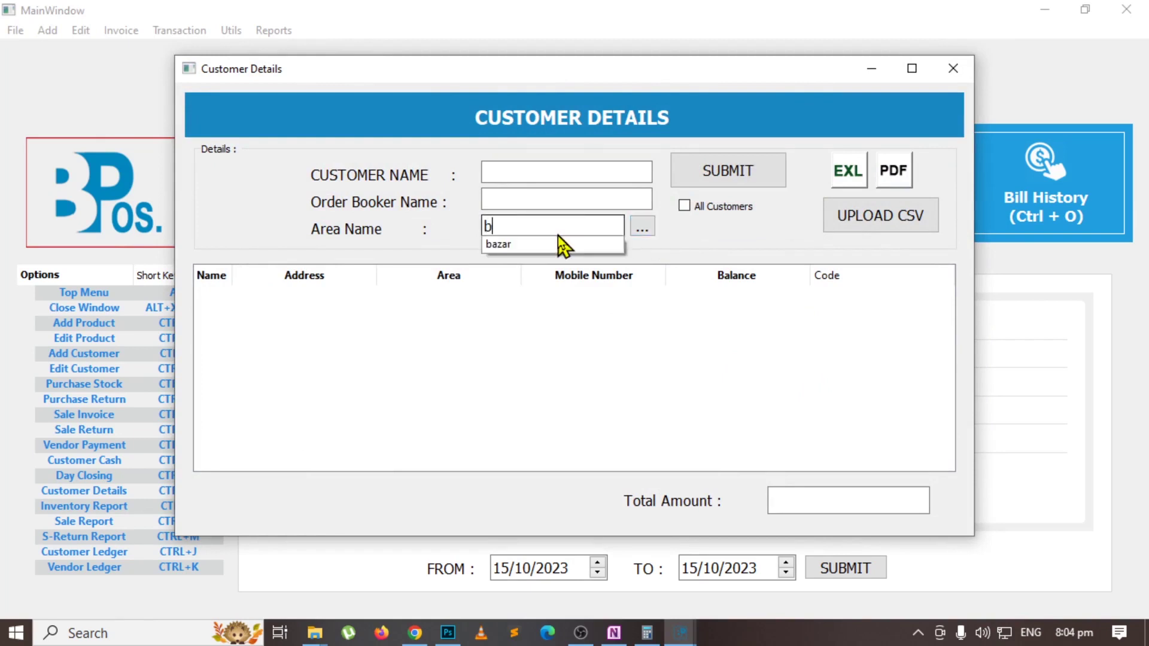
key(BackSpace)
key(BackSpace)
text(city 1)
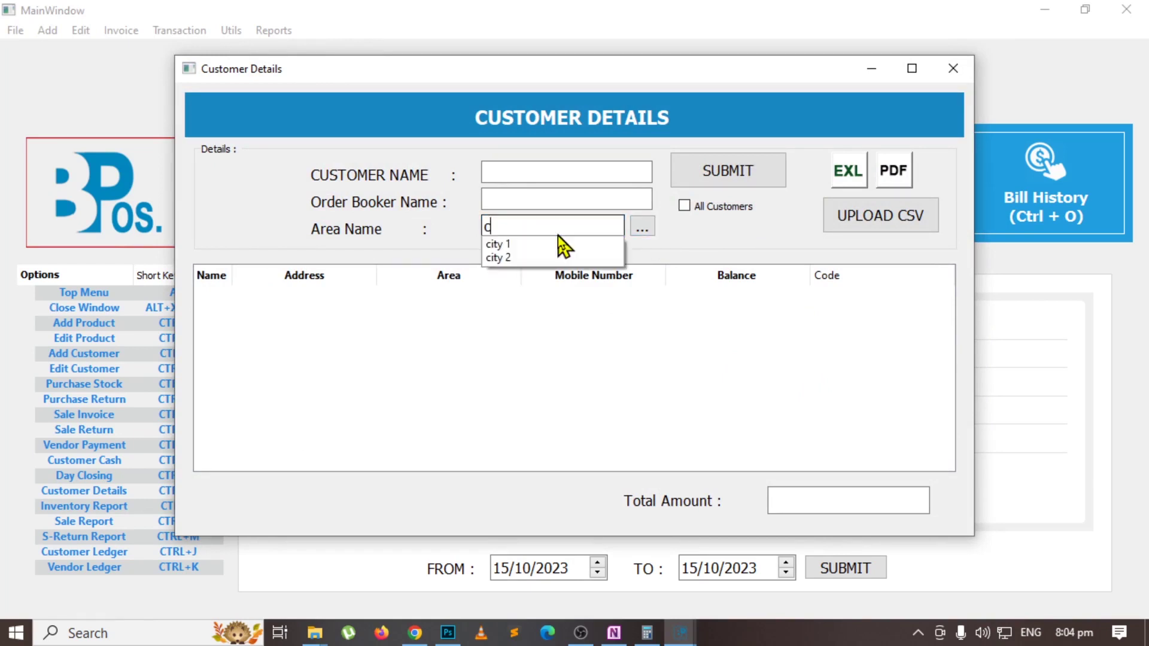
click(717, 209)
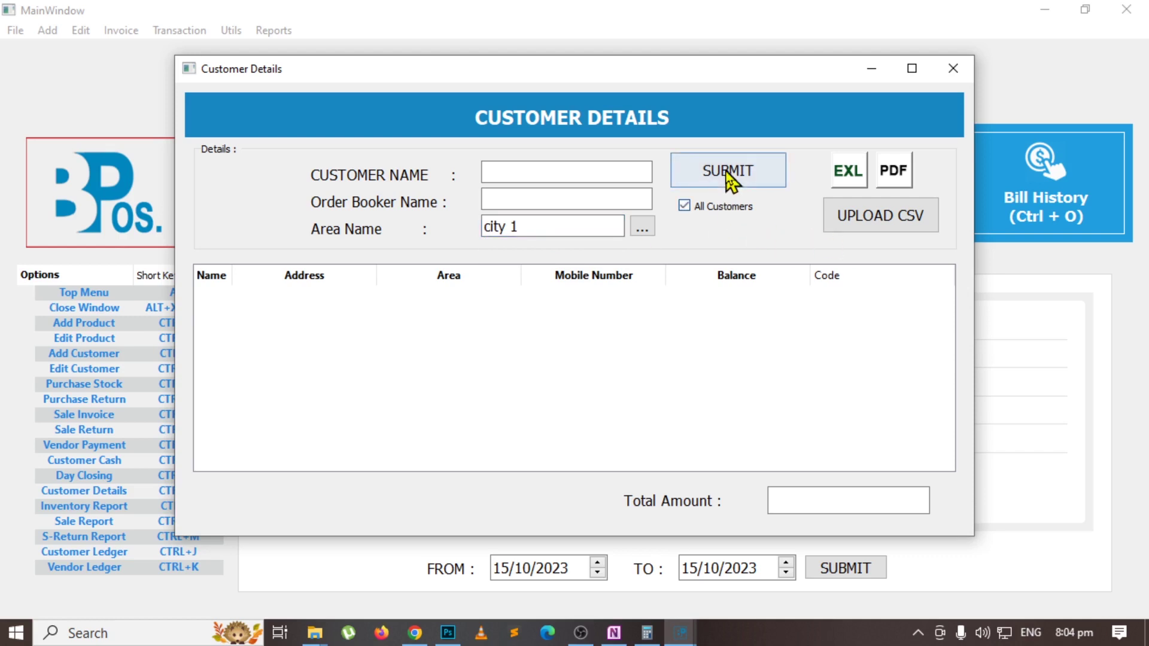
click(730, 174)
Clear the area name and open the area selection list to view its entries, then close the list.
triple_click(541, 226)
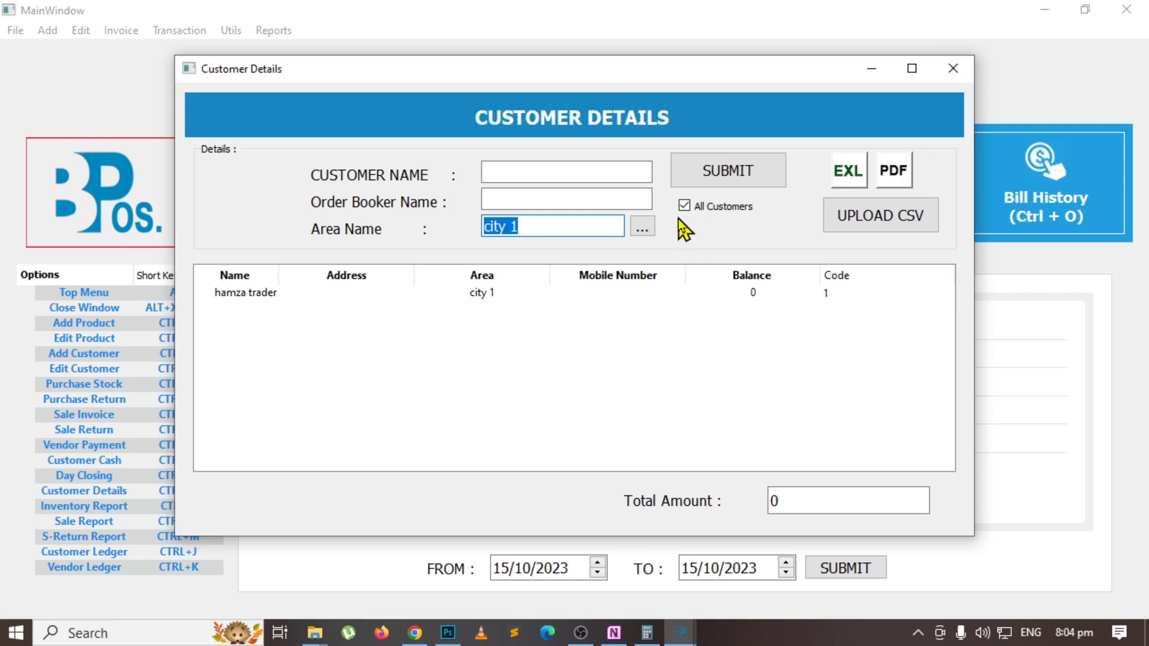
key(BackSpace)
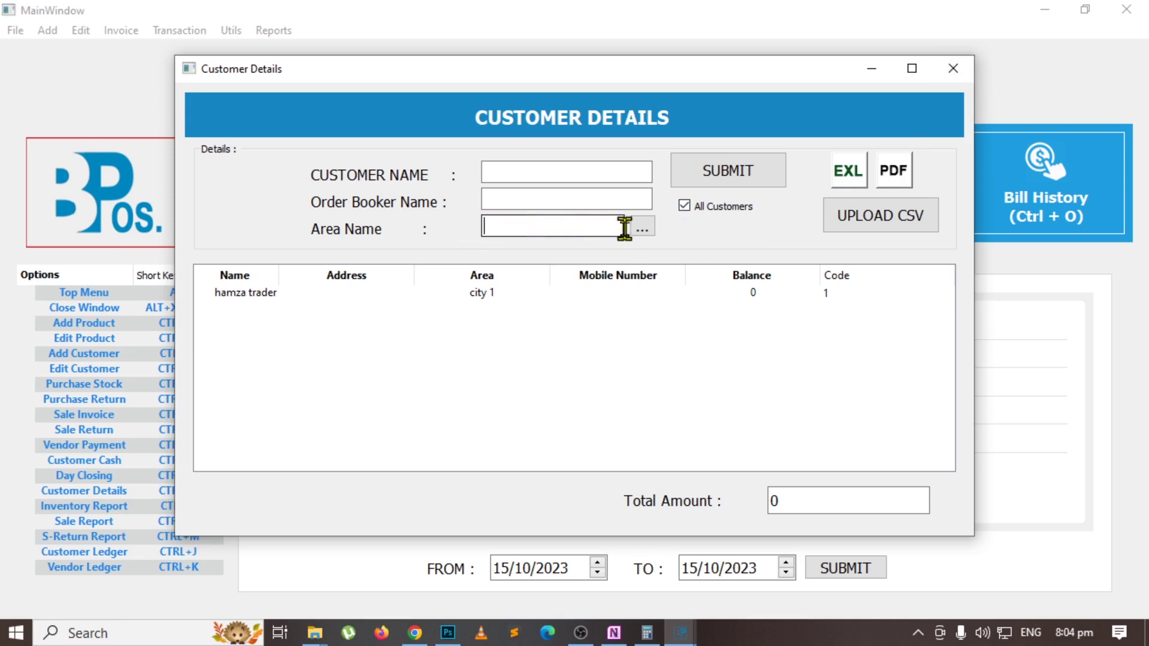
click(644, 227)
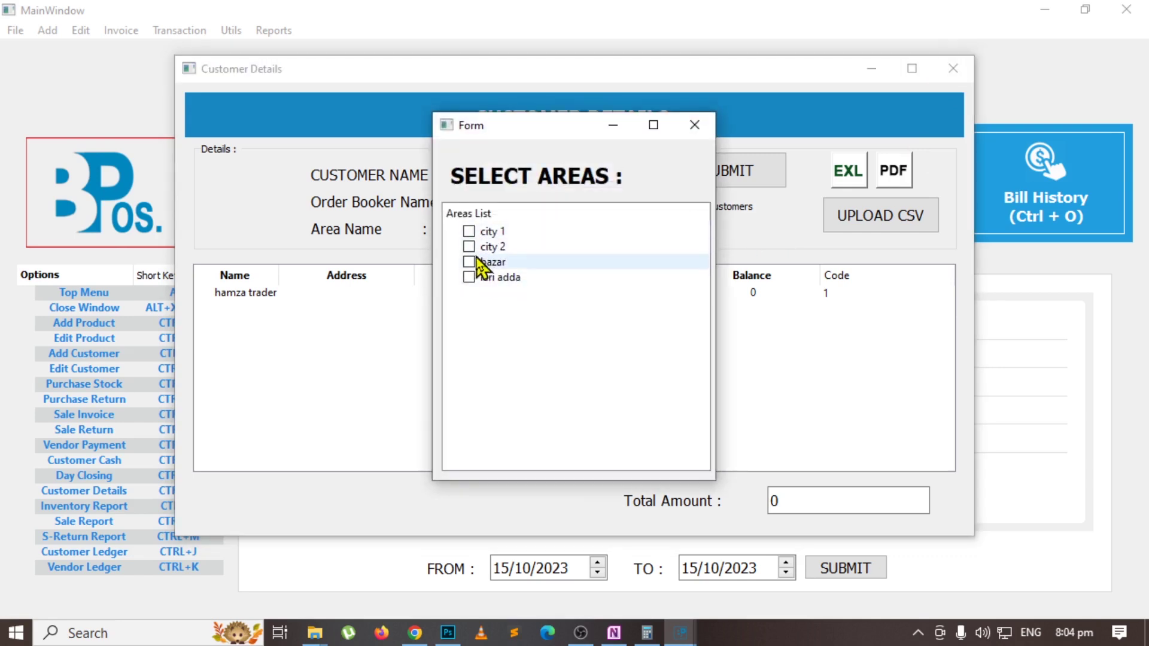
click(695, 126)
Switch to the OneNote outline and highlight Area wise Credit and Booker wise Credit in magenta.
key(alt+Tab)
key(alt+Tab)
key(Tab)
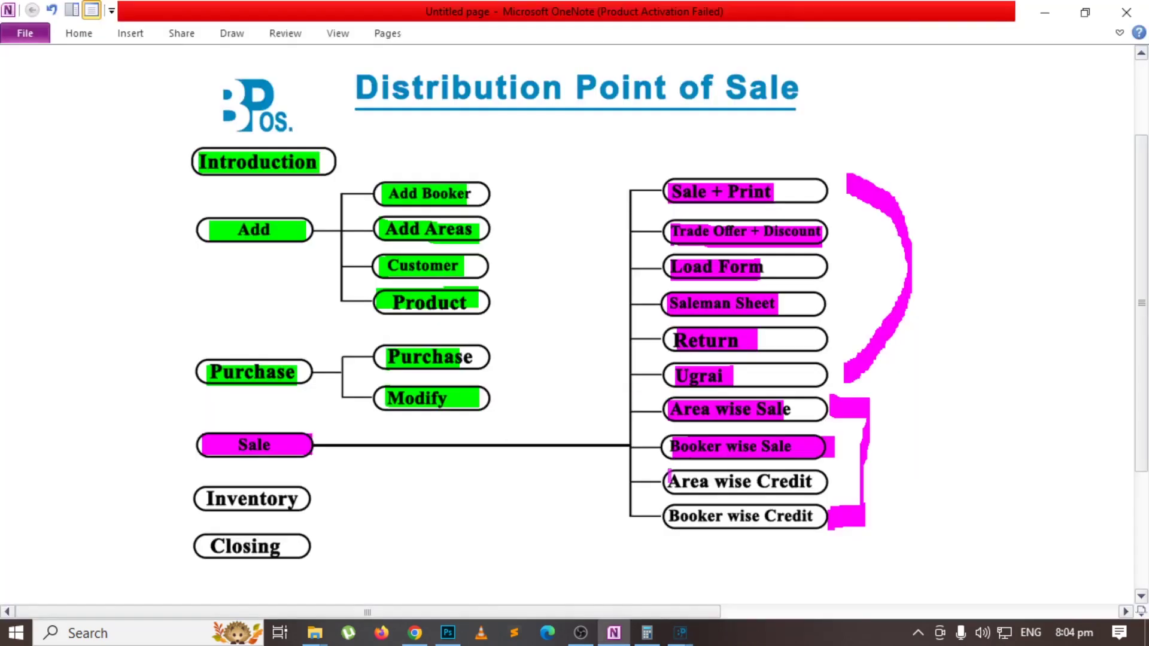
drag(671, 481, 832, 480)
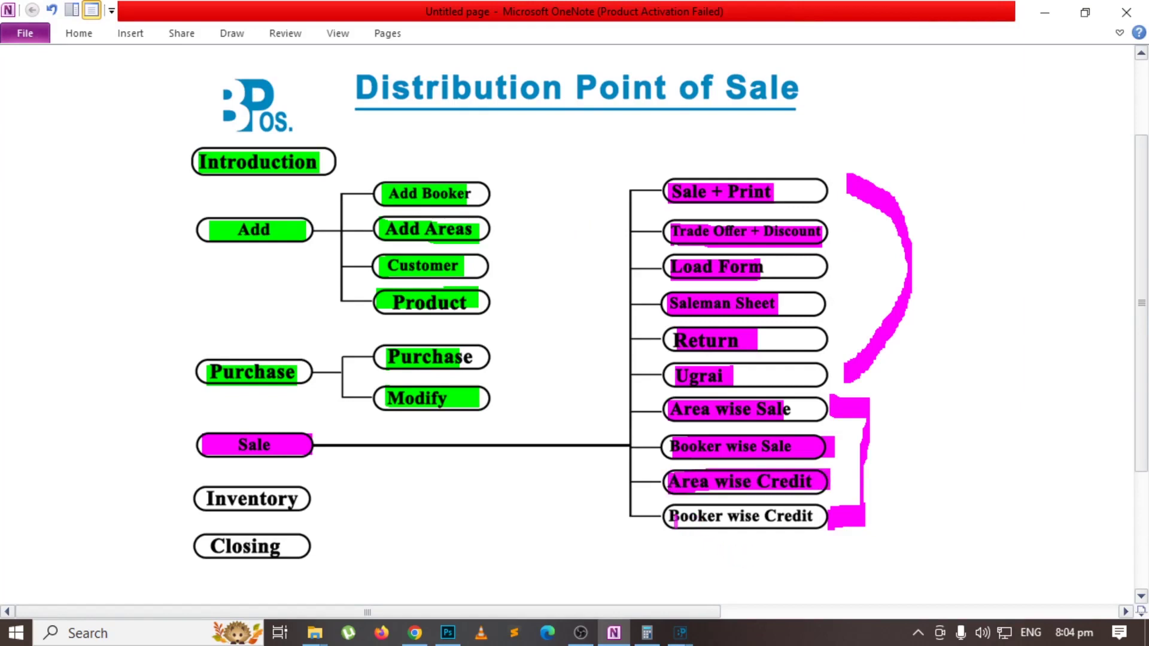
drag(669, 516, 826, 516)
Return to Customer Details and point out the Area Name and Order Booker Name filter fields.
key(alt+Tab)
key(alt+Tab)
key(Tab)
click(566, 232)
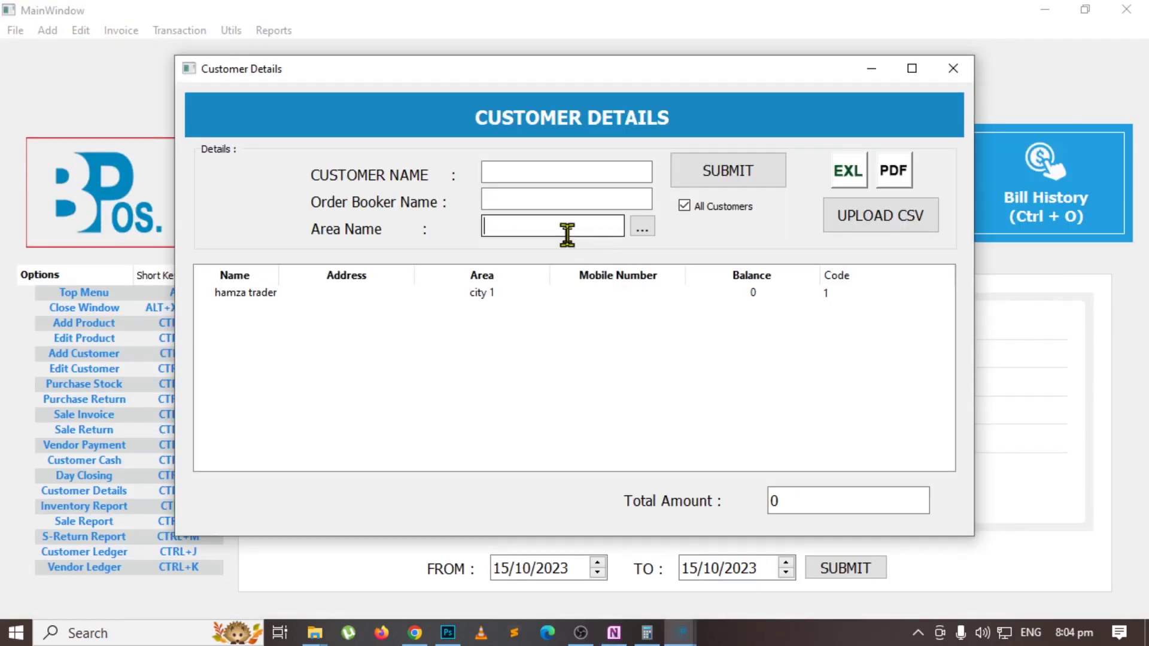
click(491, 199)
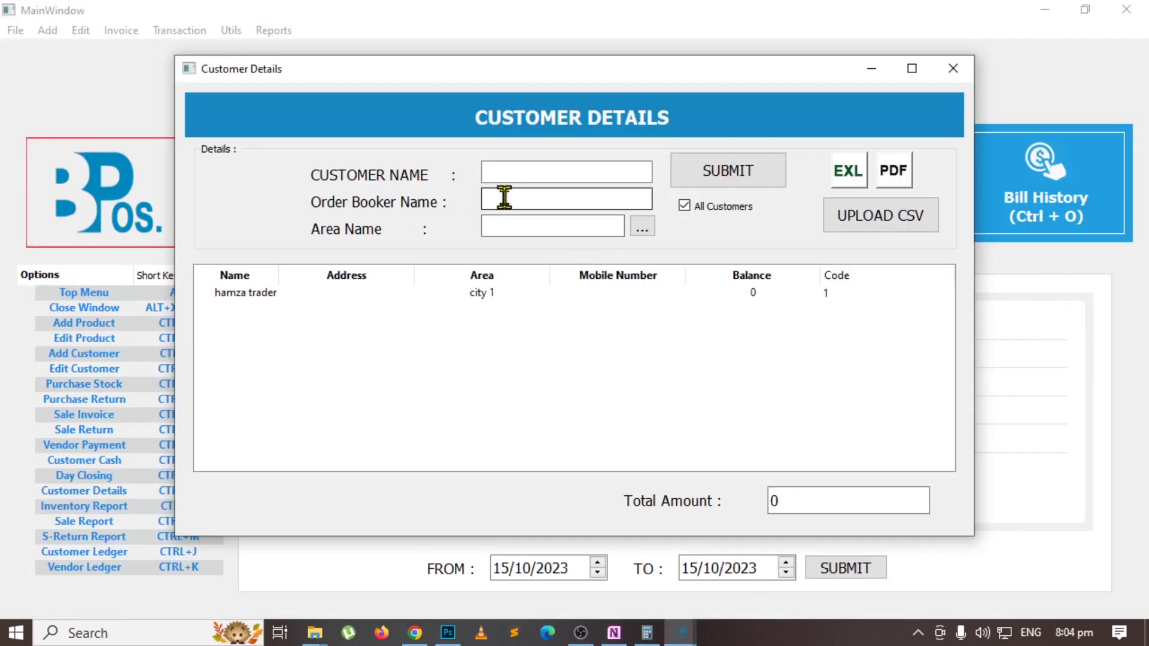
Switch to the OneNote outline, pick the yellow highlighter and highlight Inventory.
key(alt+Tab)
key(Tab)
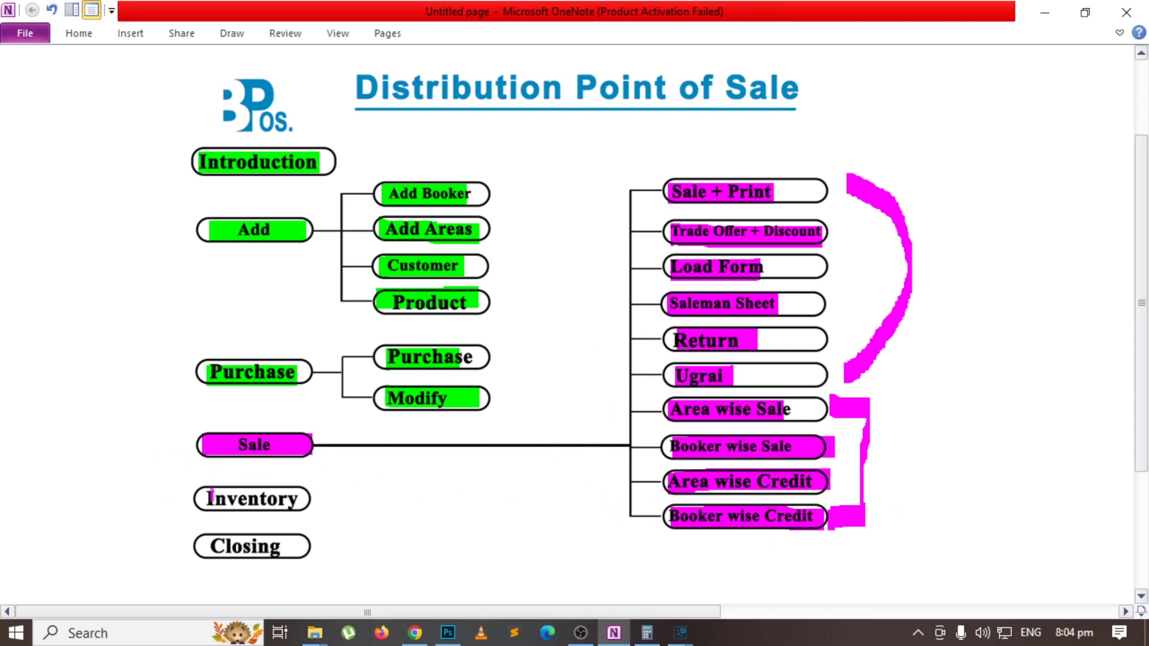
click(232, 34)
click(440, 66)
mouse_move(204, 500)
mouse_down()
mouse_move(204, 516)
mouse_move(242, 500)
mouse_move(302, 500)
mouse_up()
Switch to the POS main window and view the Sale Invoice and Purchase Invoice forms, closing each one.
key(alt+Tab)
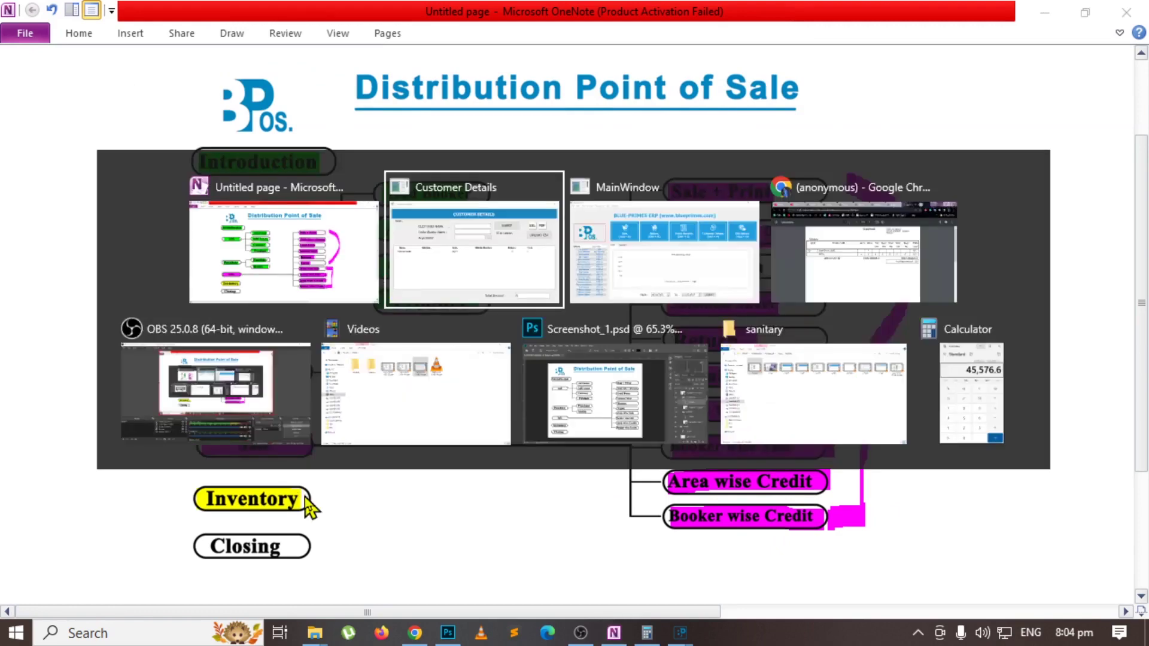
key(Tab)
click(323, 221)
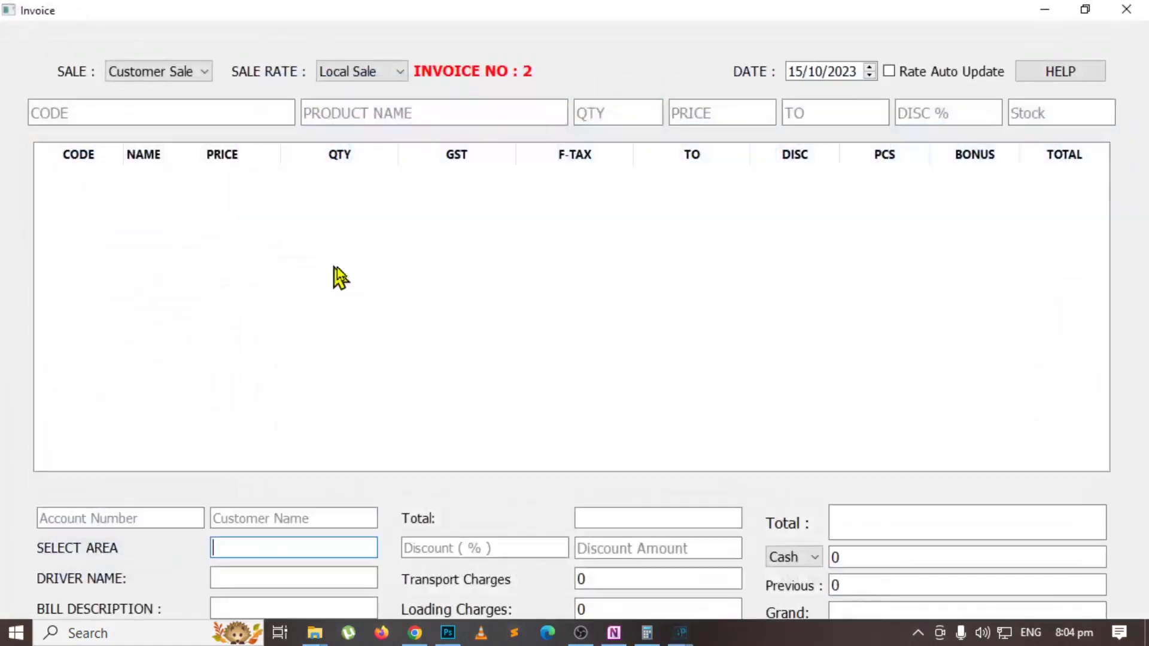
click(1126, 9)
click(122, 29)
click(134, 45)
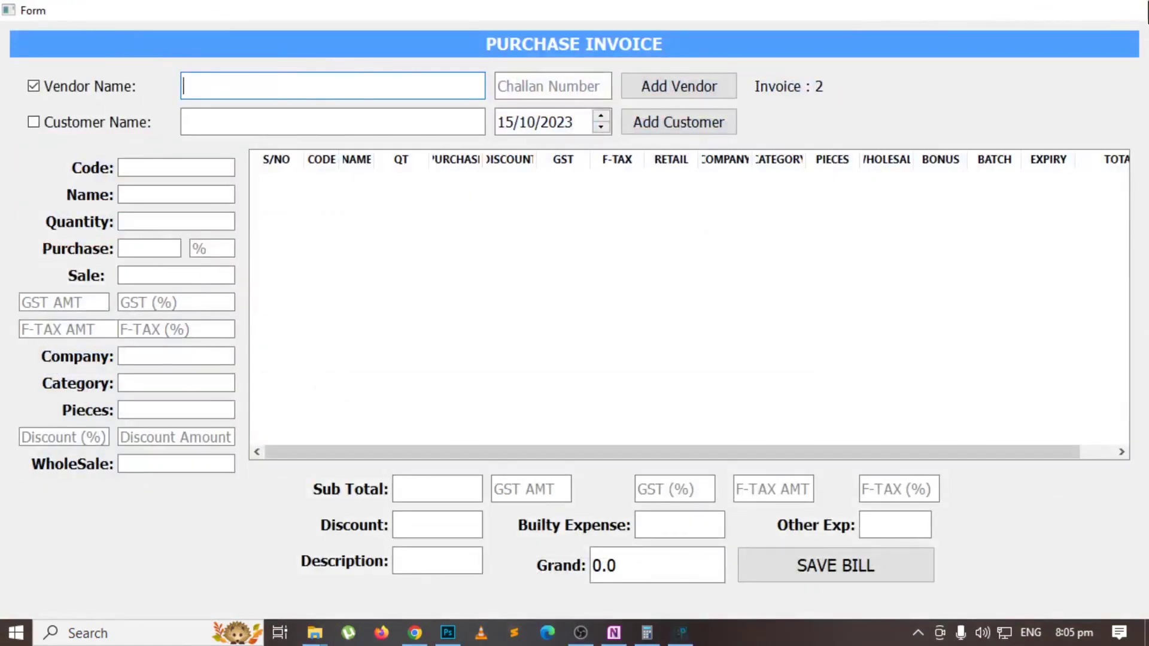
click(1126, 9)
Open the Inventory Reports window and select the shan biryani 100g row to examine its stock.
click(281, 31)
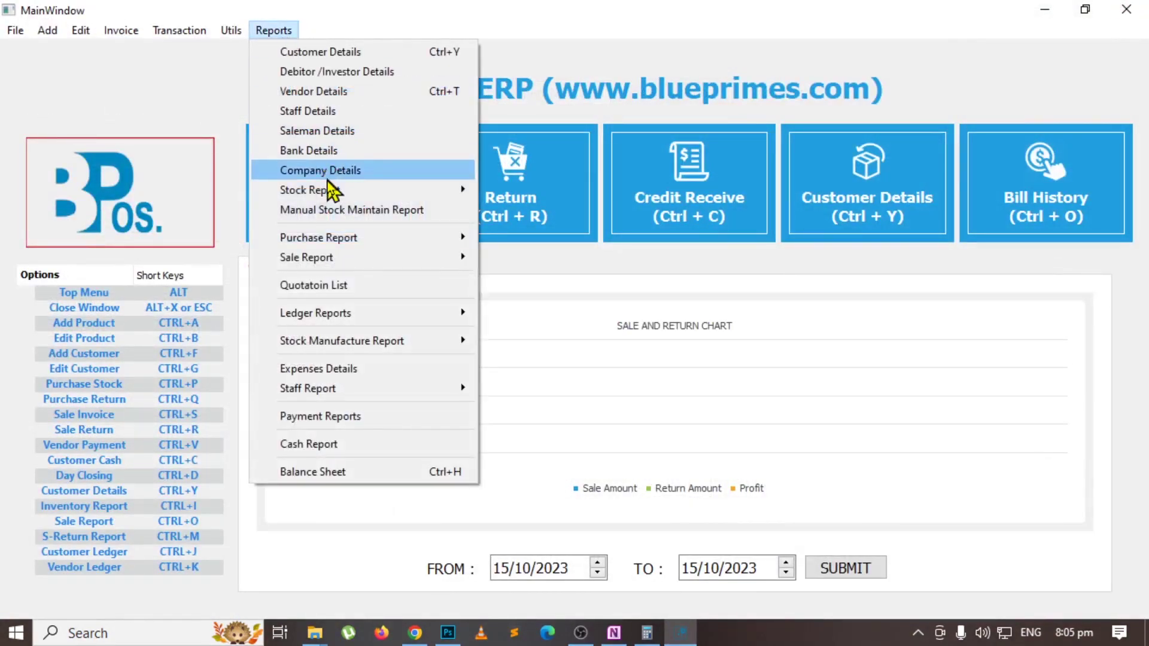
mouse_move(329, 191)
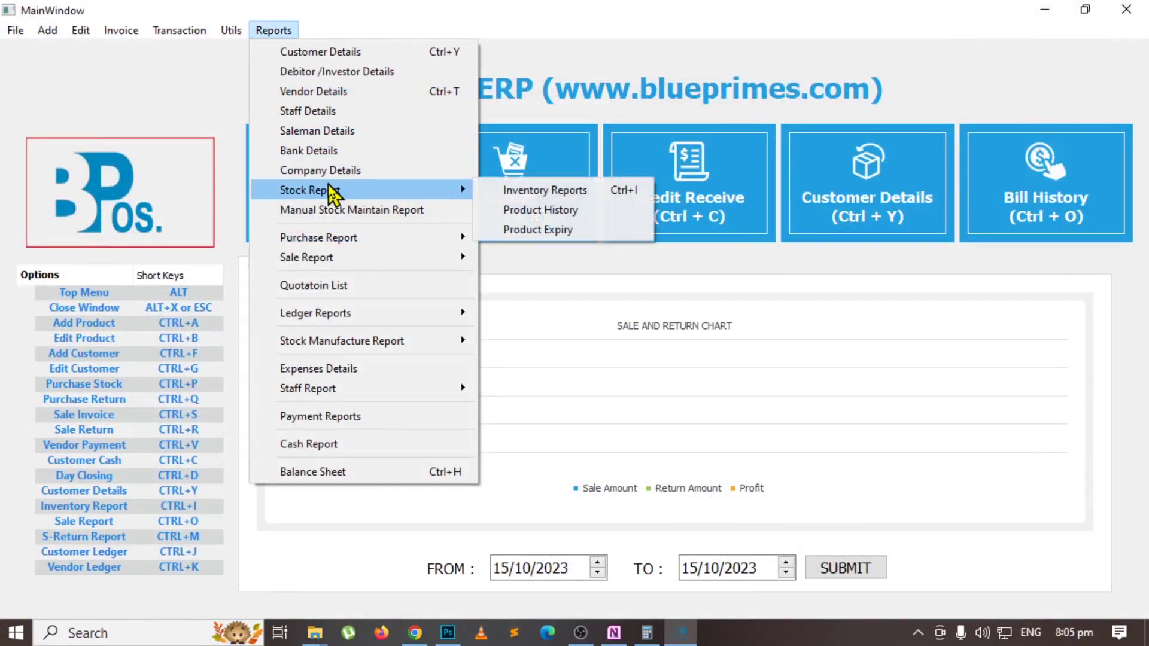
click(506, 190)
click(532, 226)
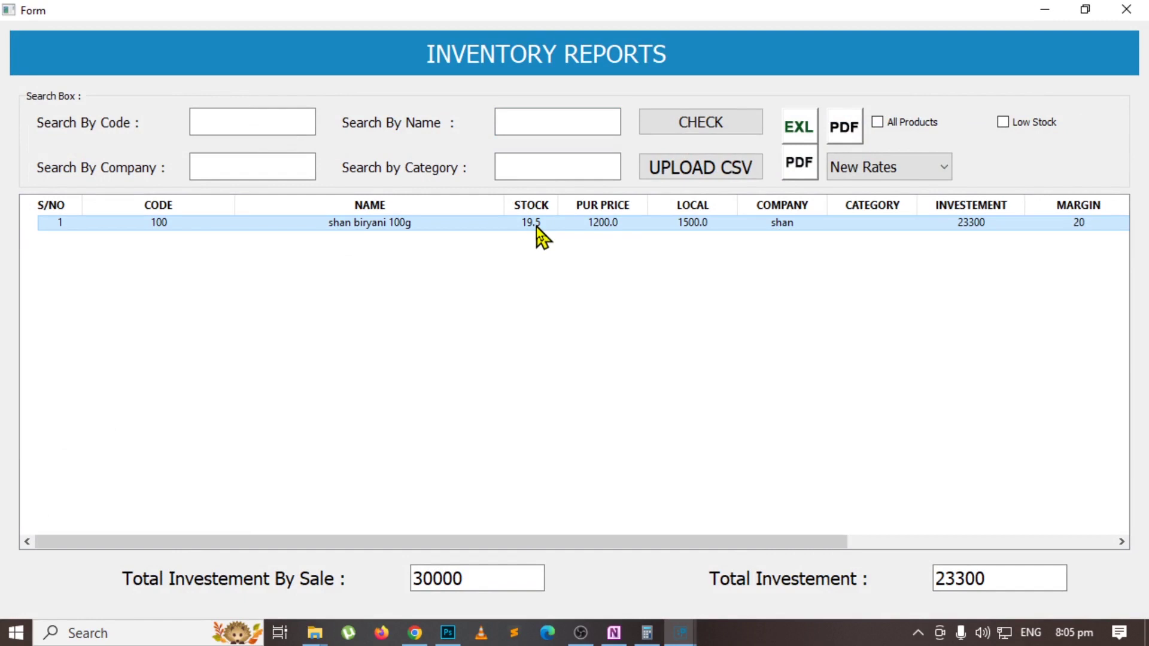
Open the shan biryani 100g product's edit form from the inventory list, then close the form and the report.
double_click(581, 224)
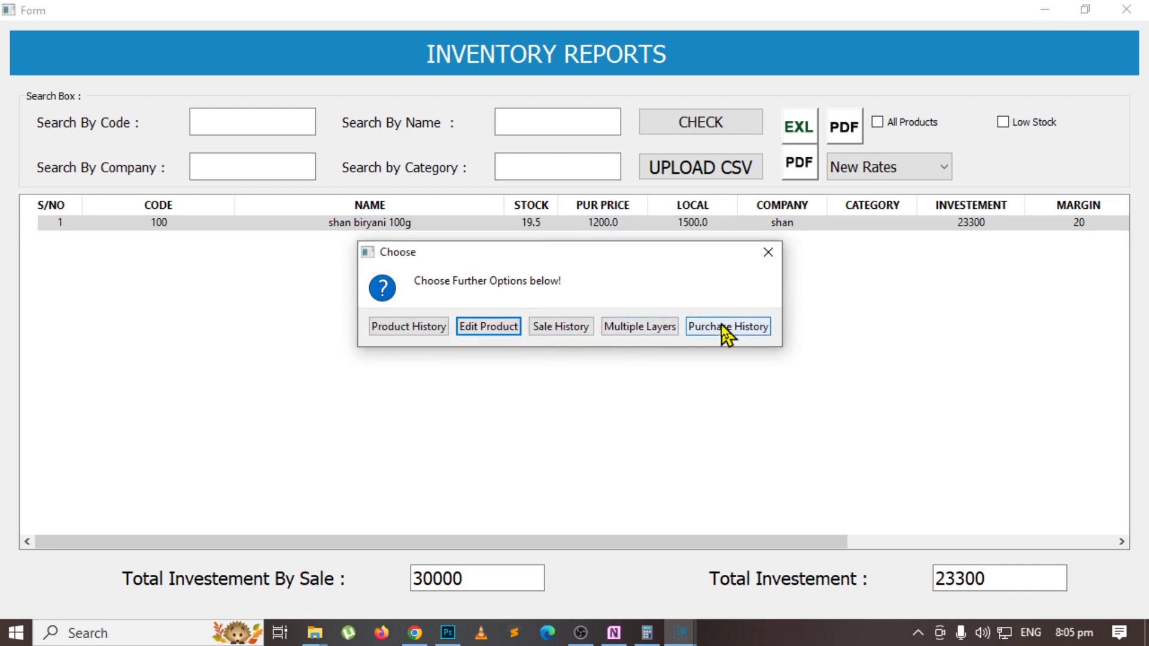
click(482, 326)
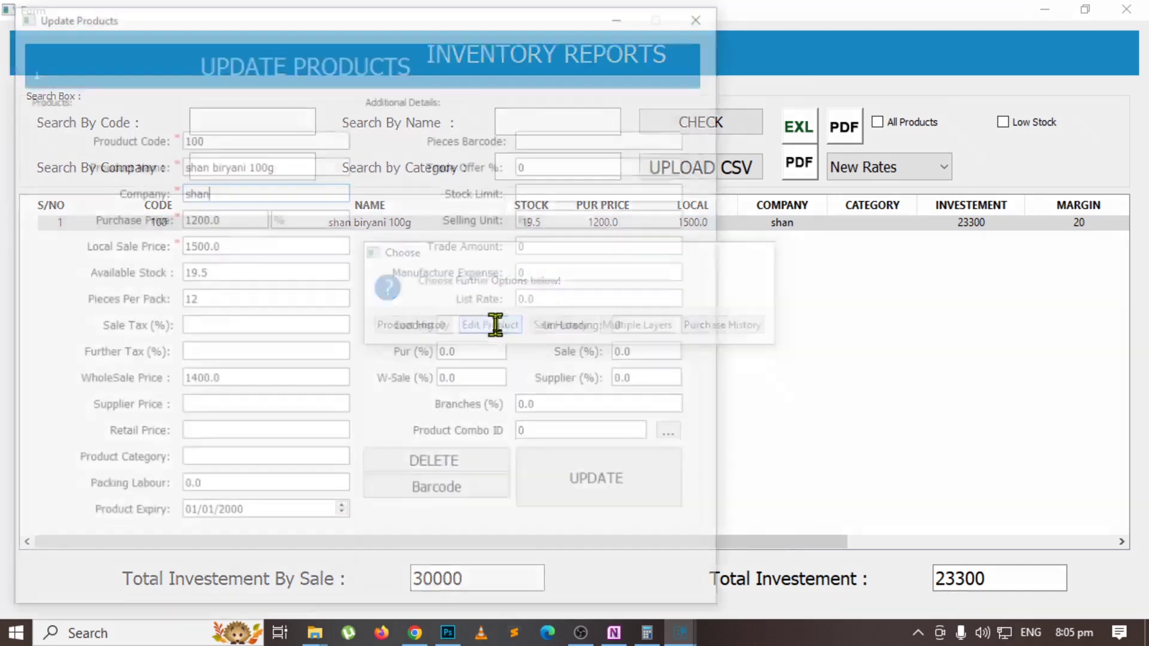
click(705, 13)
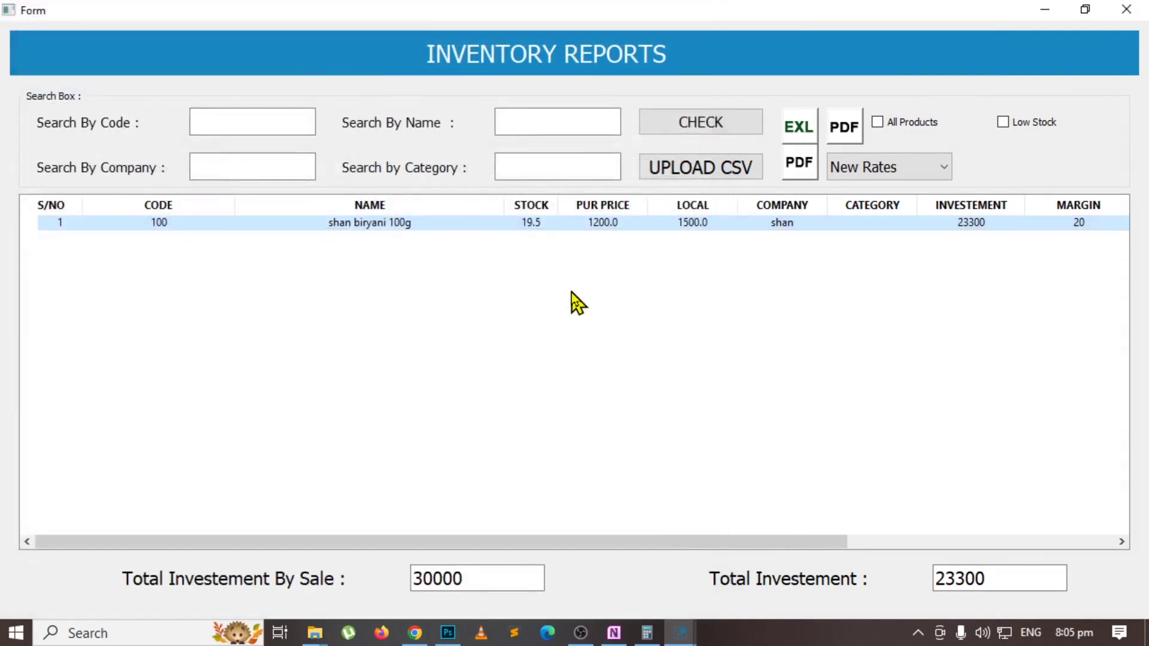
click(1127, 9)
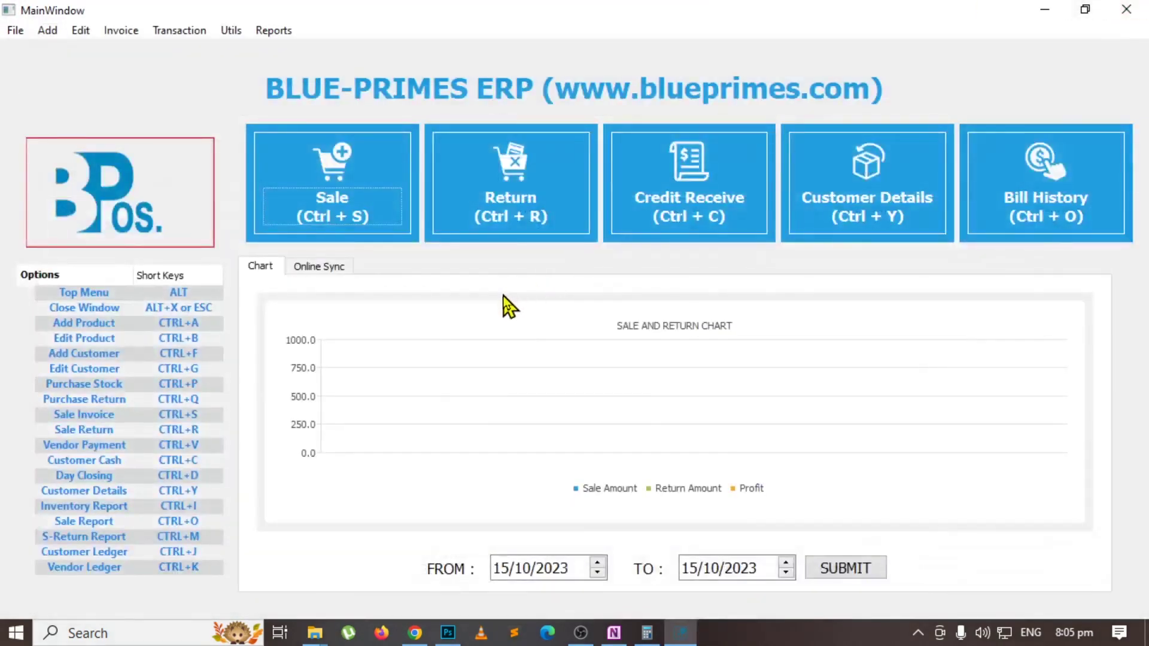
key(alt+Tab)
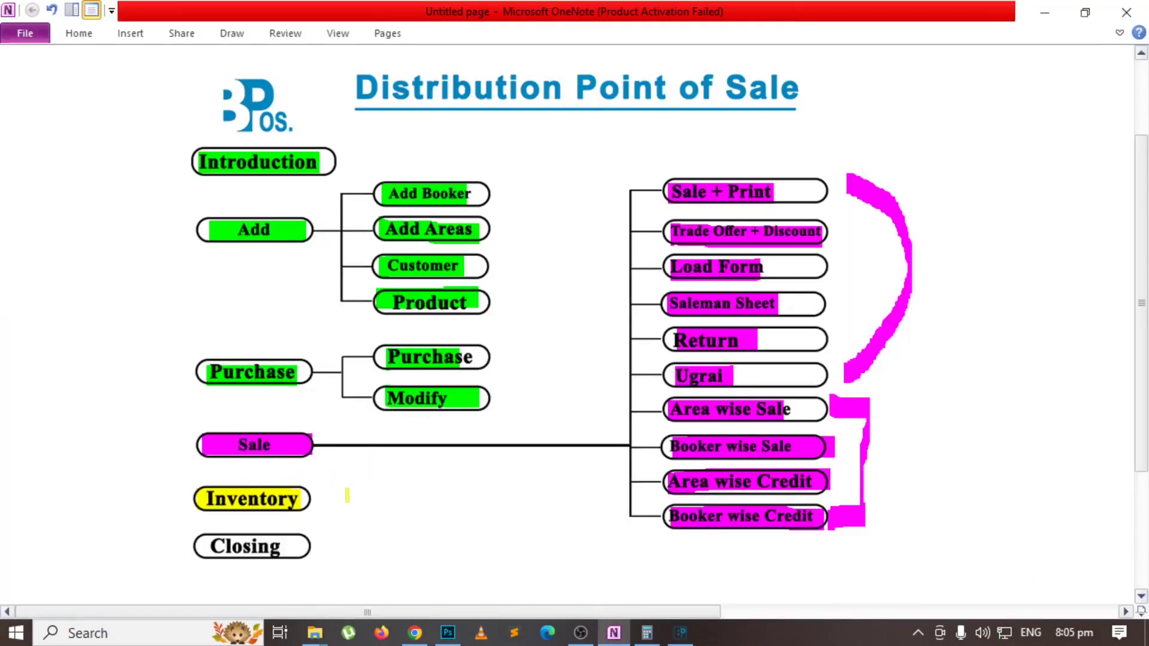
key(alt+Tab)
key(alt+Tab)
key(alt+Tab)
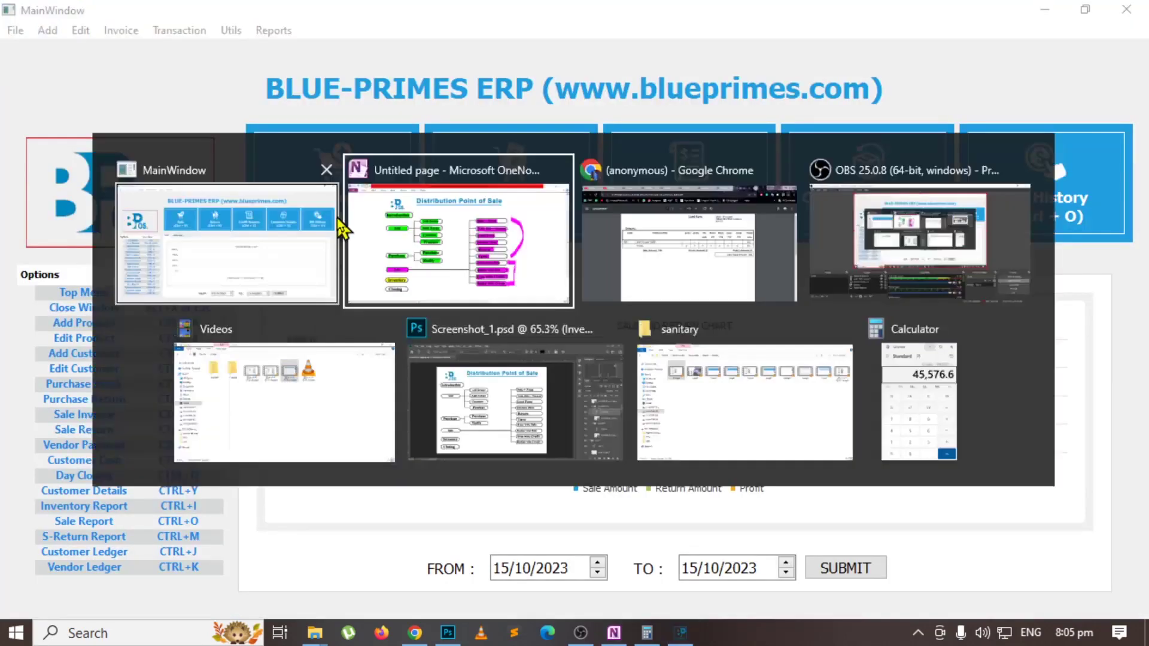
key(alt+Tab)
click(470, 283)
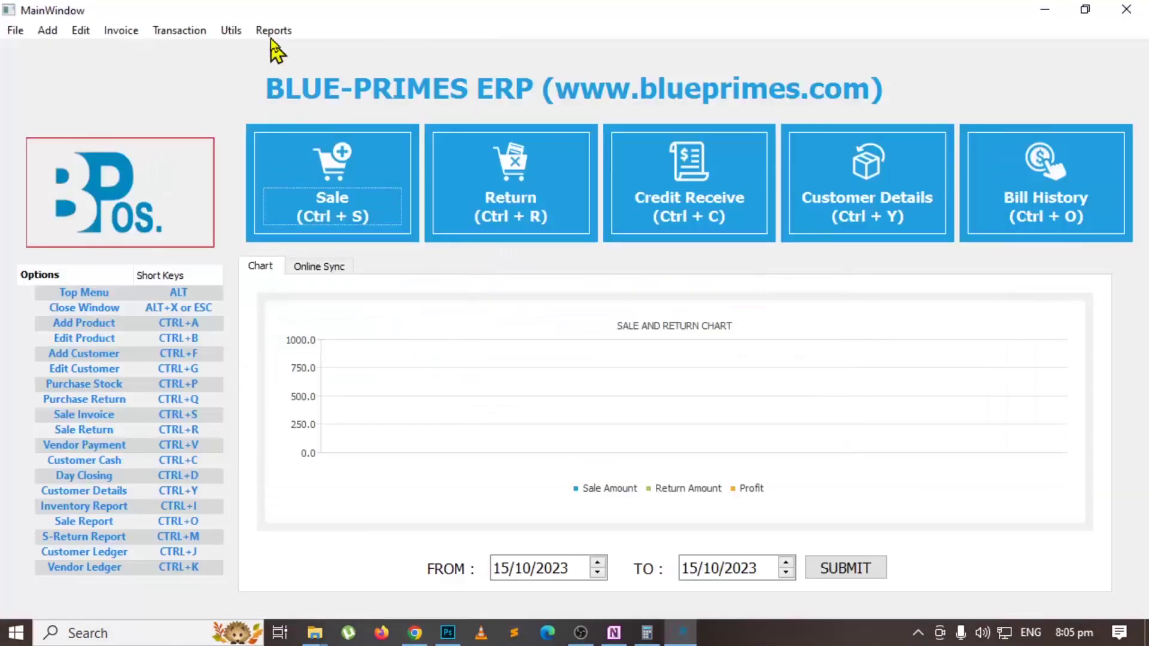
Reopen the Inventory Reports window and view the available rate options, keeping New Rates selected.
click(274, 30)
mouse_move(429, 192)
click(530, 189)
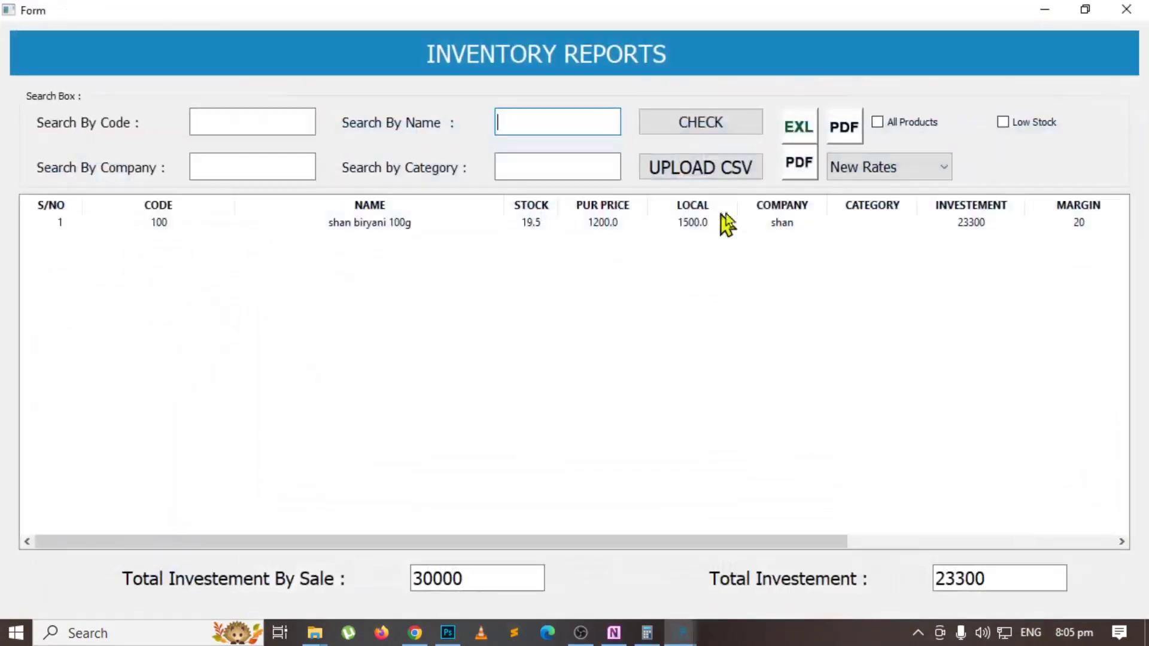
click(856, 168)
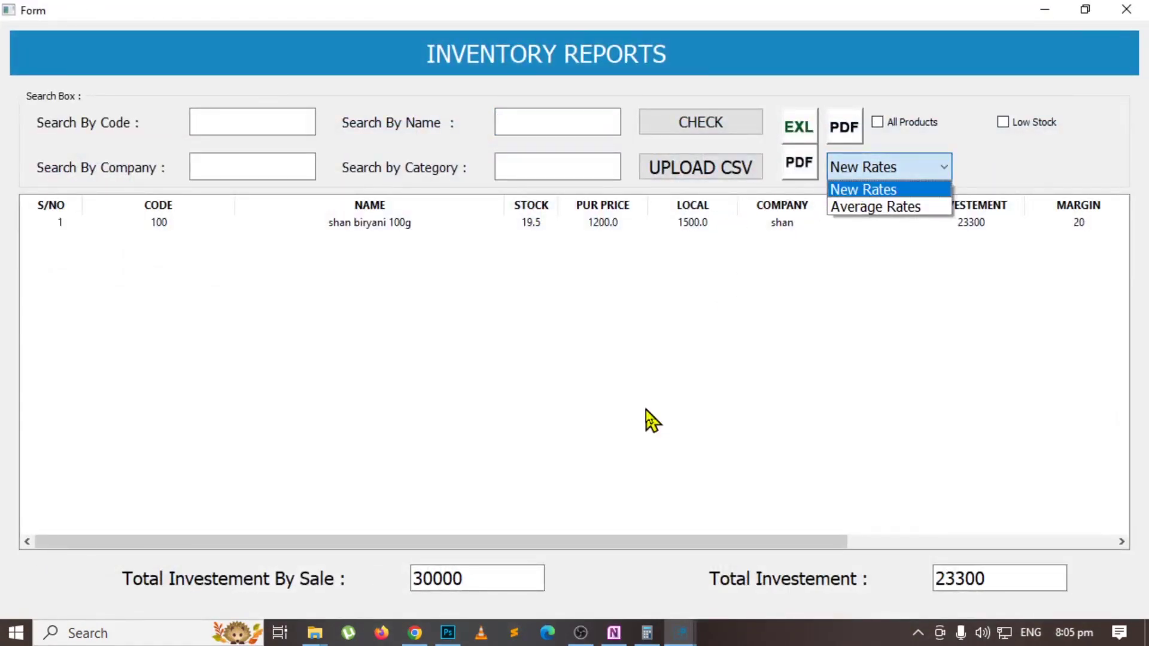
click(578, 394)
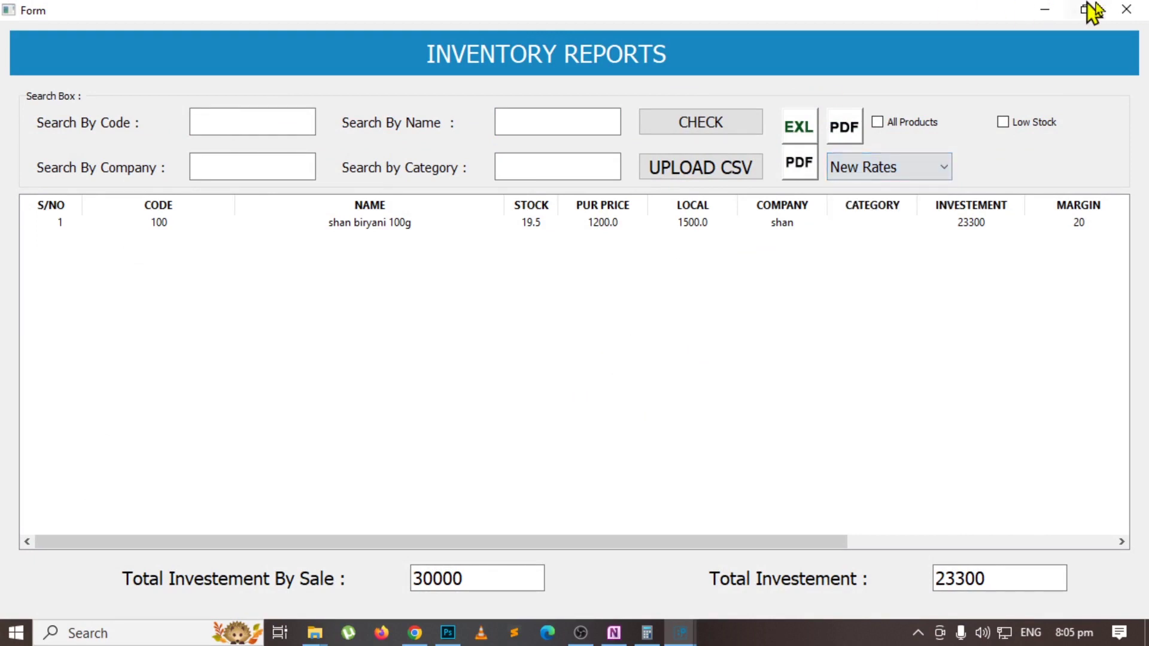
Close the Inventory Reports window, switch to the OneNote outline and highlight Closing in yellow.
click(1126, 10)
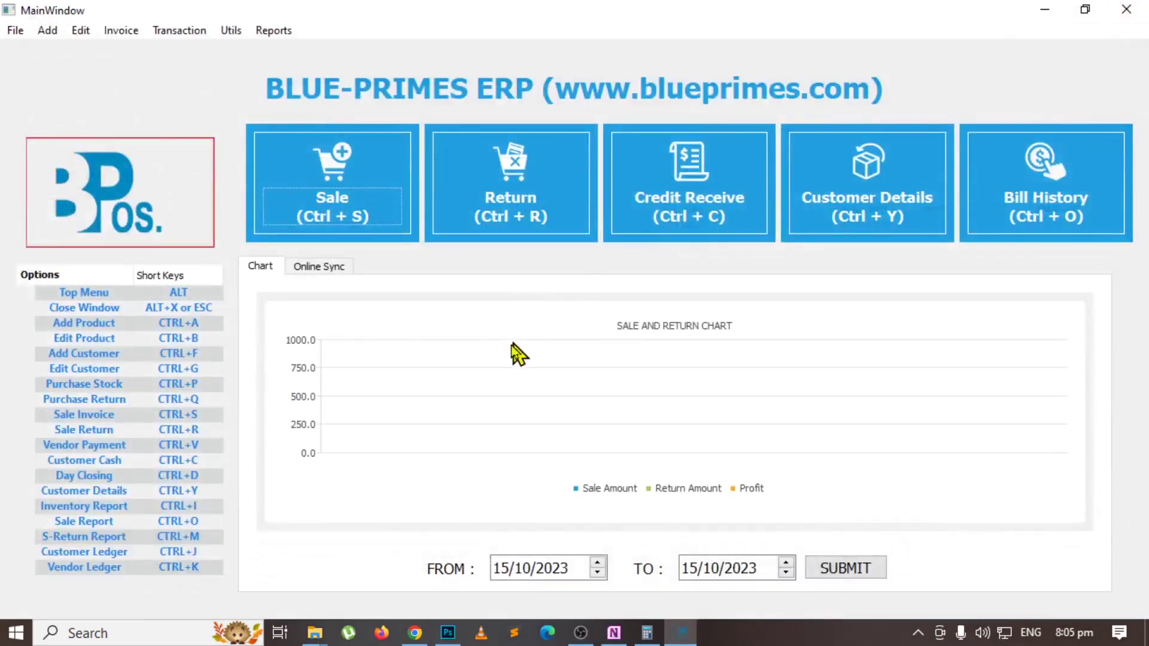
click(614, 633)
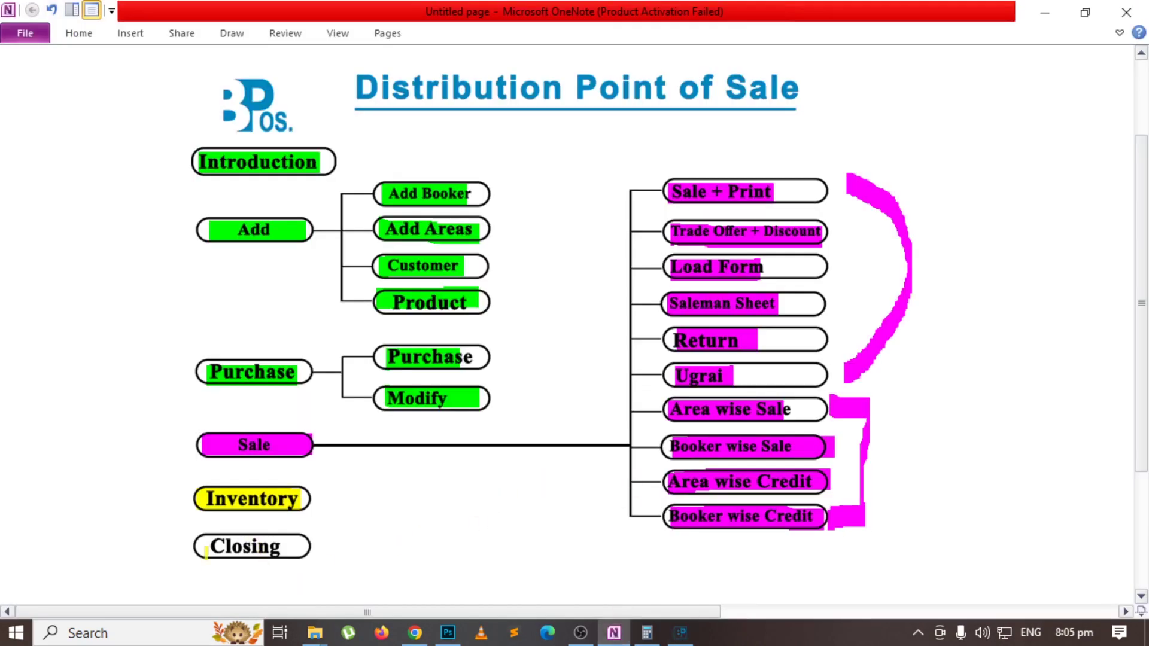
drag(212, 548, 313, 554)
Switch to the POS main window and generate the day closing report for 15/10/2023.
key(alt+Tab)
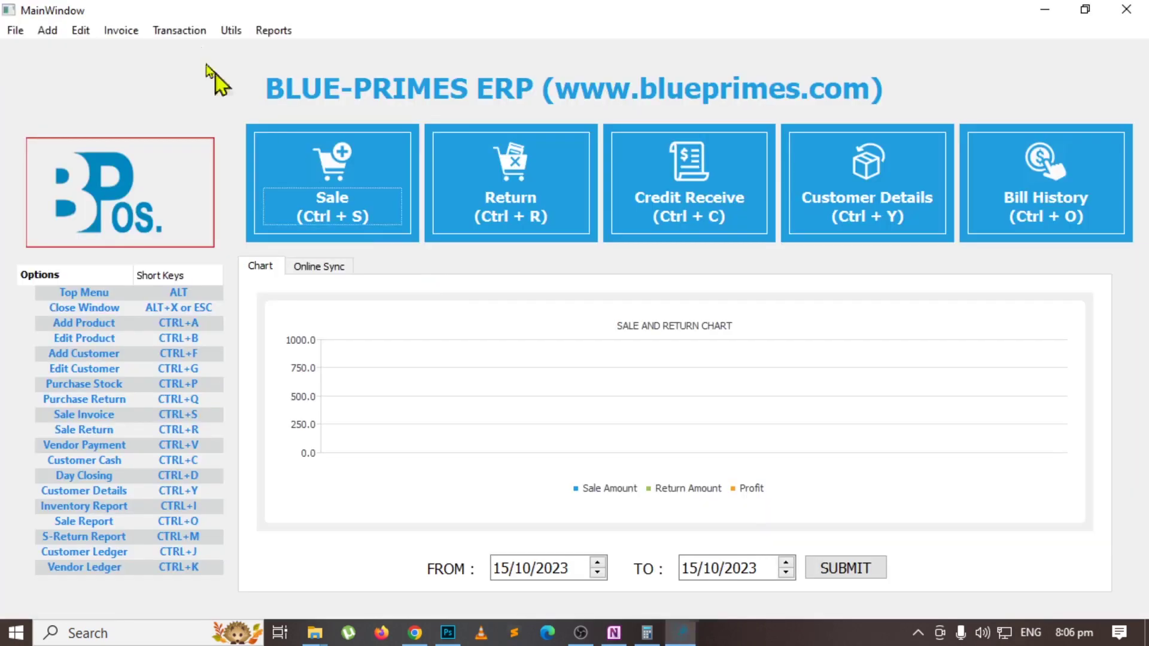
click(227, 30)
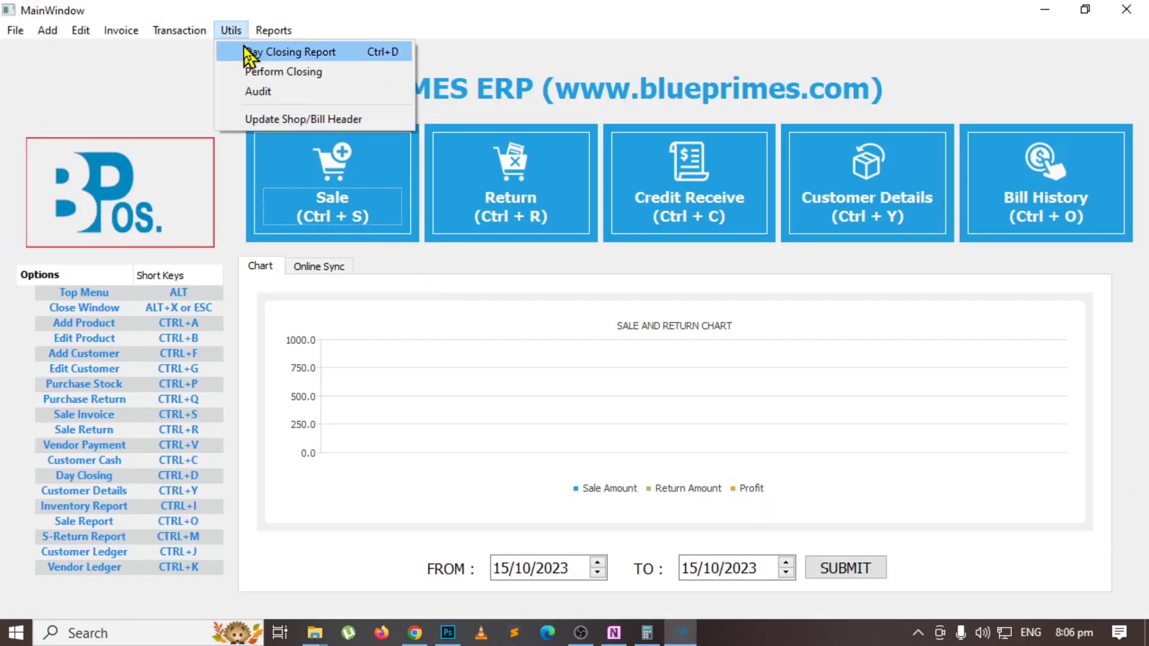
click(247, 53)
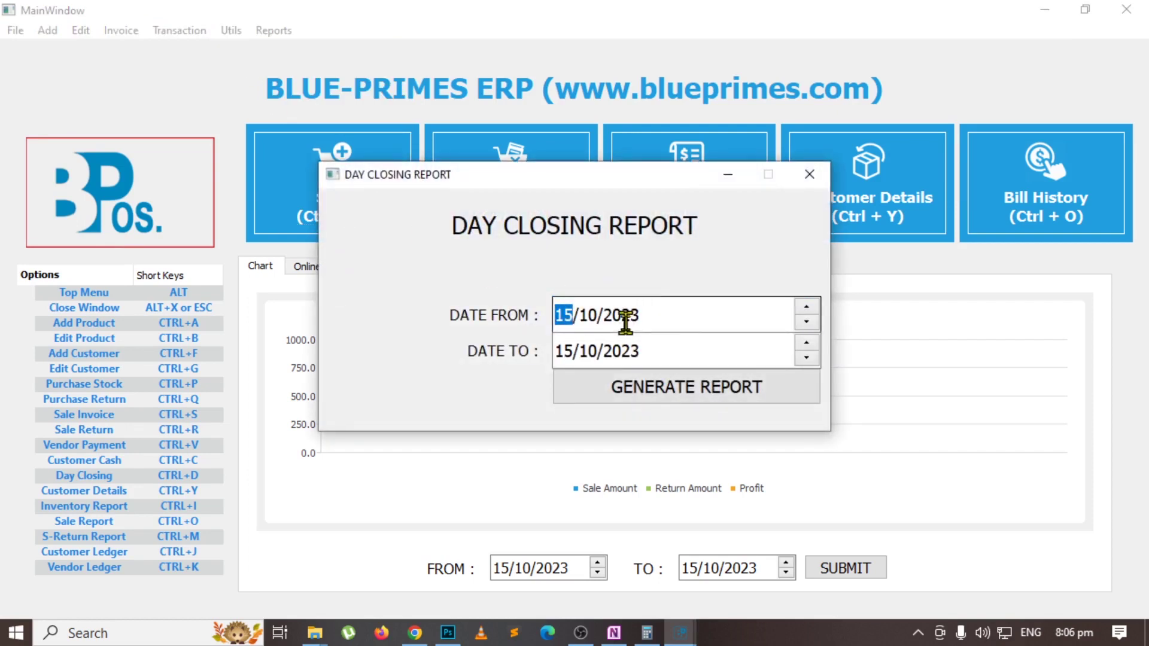
click(662, 400)
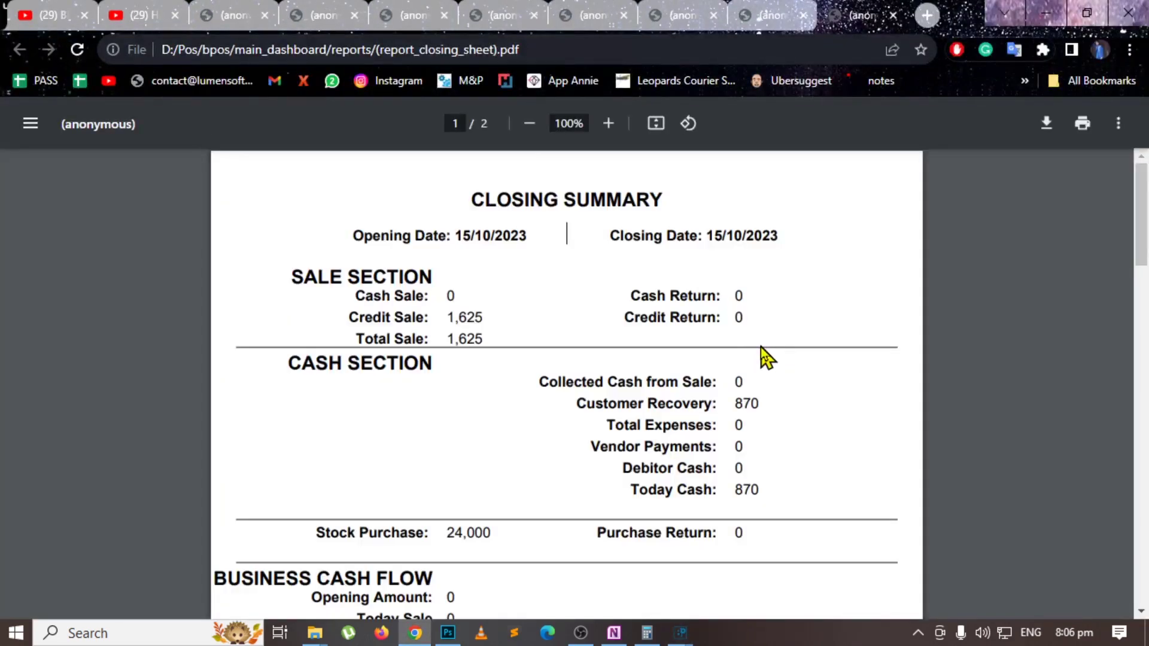
Review the credit sale, customer recovery and total expenses figures in the closing summary.
scroll(760, 351, down, 2)
scroll(760, 351, up, 2)
drag(446, 318, 493, 322)
scroll(772, 270, down, 2)
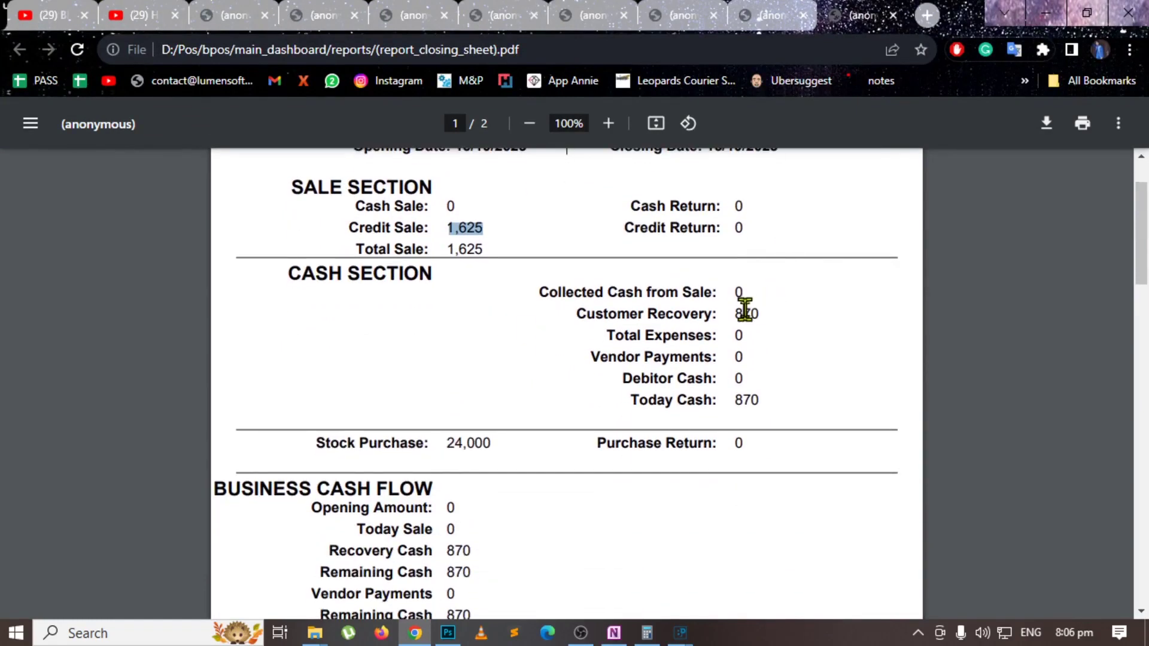
drag(734, 314, 761, 315)
scroll(744, 335, down, 2)
click(743, 245)
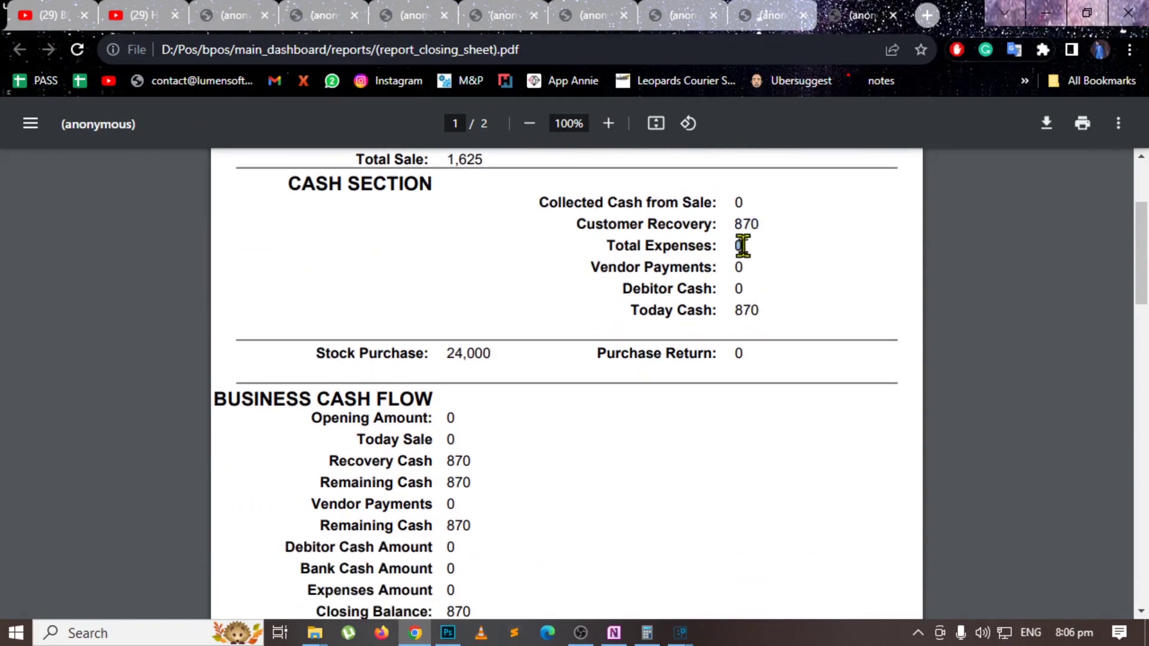
Return to the POS and save a cash expense named food with amount 100 and description "-", then close the Expenses window.
key(alt+Tab)
key(alt+Tab)
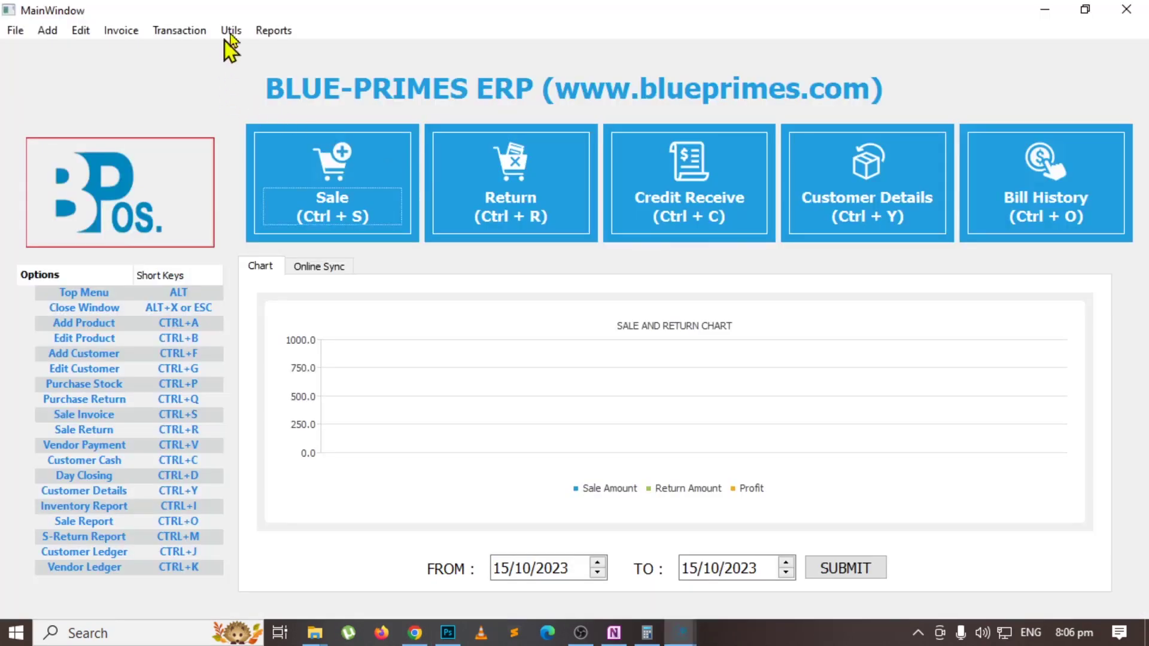
click(180, 31)
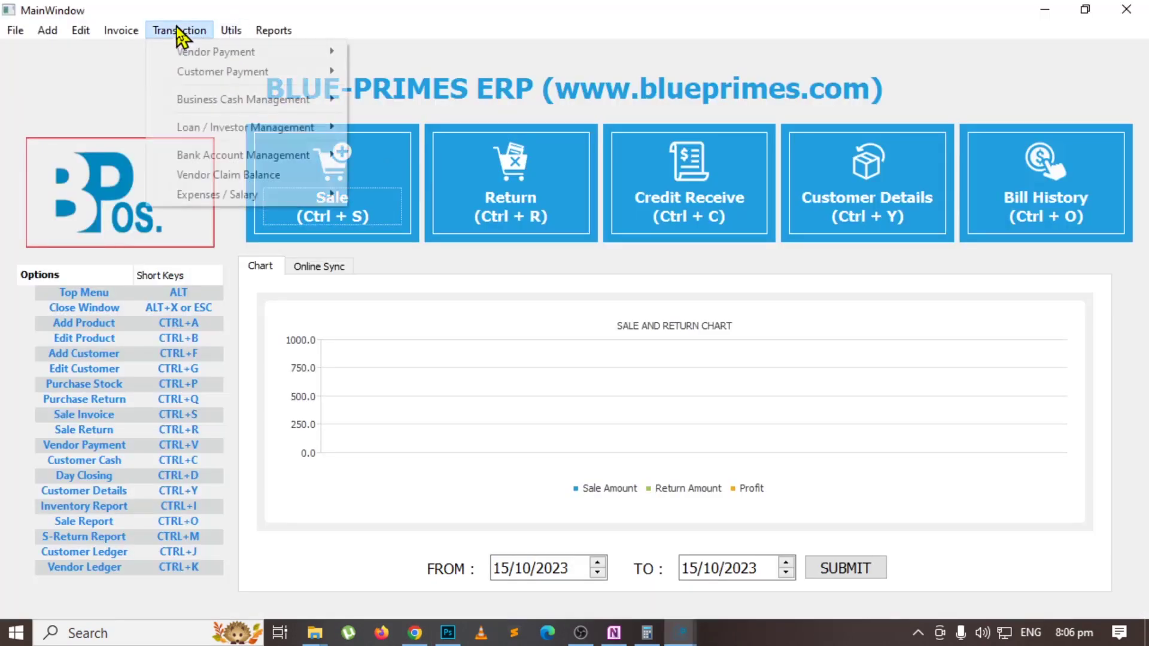
mouse_move(293, 198)
click(378, 192)
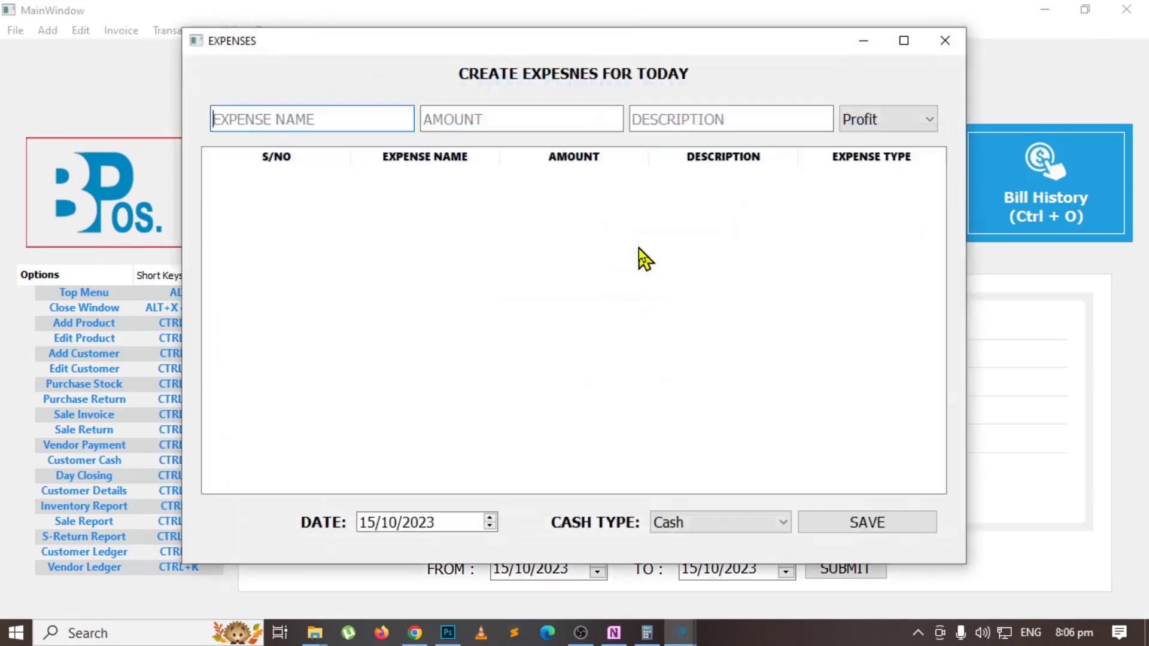
text(food)
key(Return)
text(100)
key(Return)
text(-)
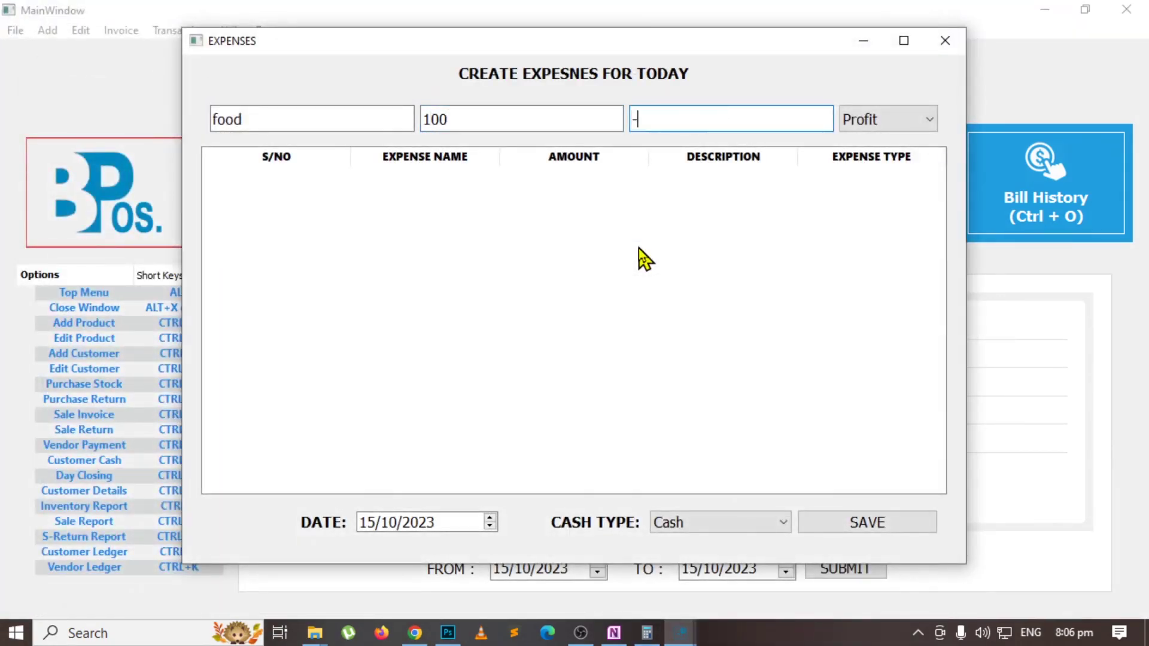
key(Return)
click(813, 524)
click(945, 40)
Go back to the POS main window and regenerate the day closing report for 15/10/2023 with the food expense included.
key(alt+Tab)
key(alt+Tab)
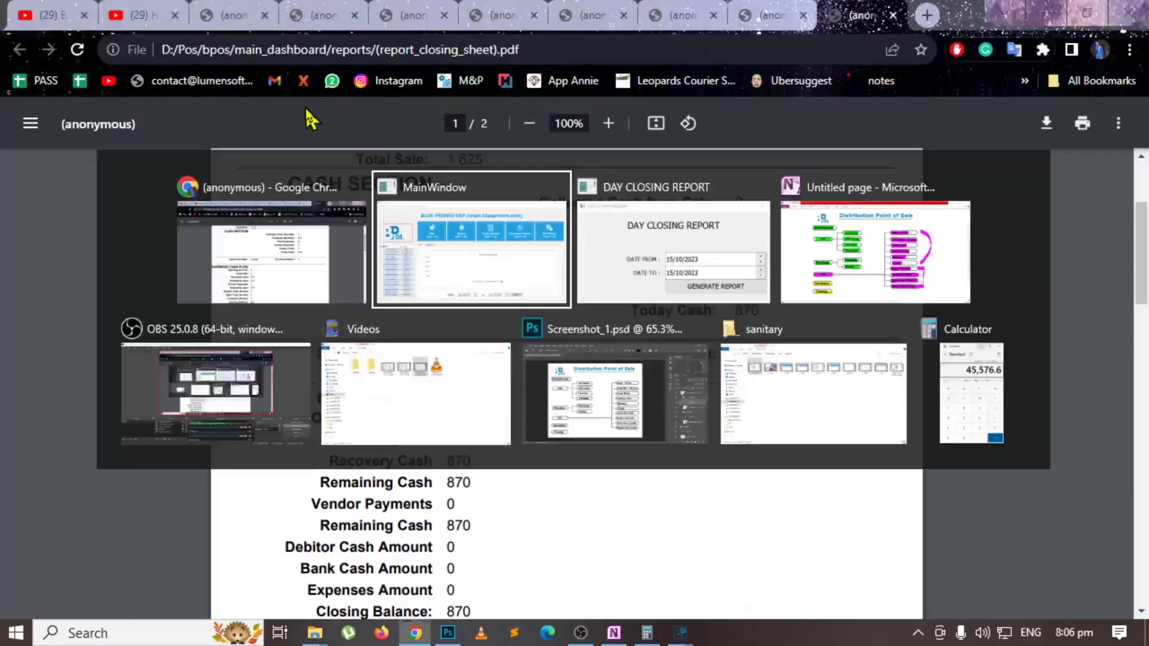
click(231, 31)
click(270, 49)
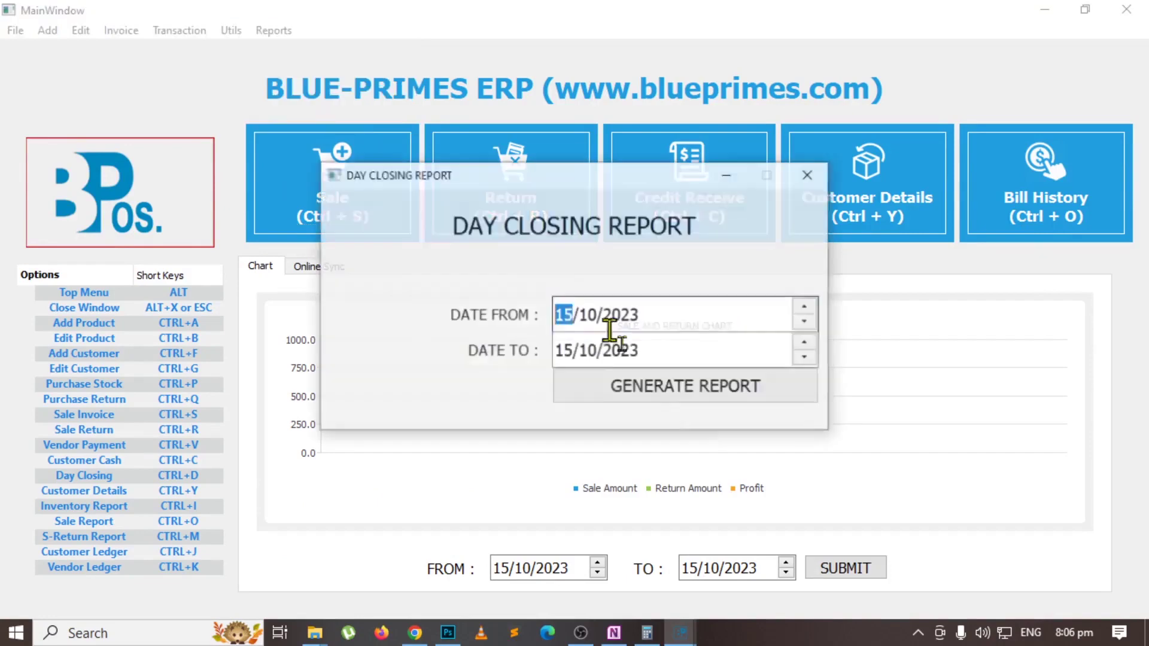
click(684, 386)
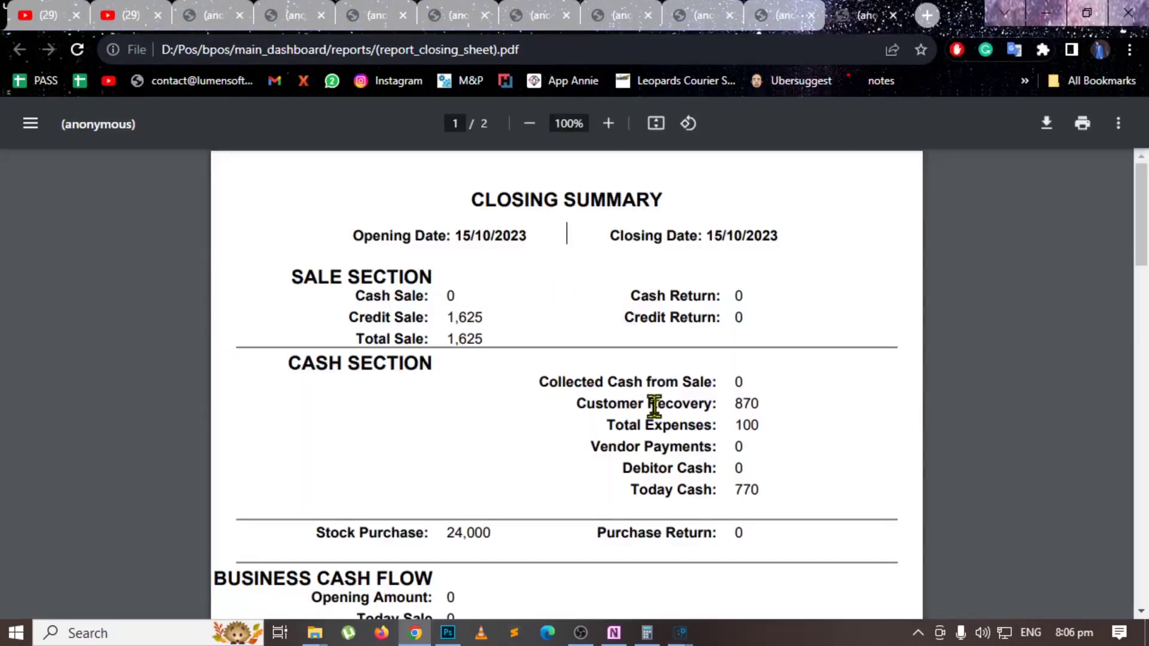
Check the customer recovery figure and the sale section in the regenerated closing summary.
drag(726, 403, 762, 403)
scroll(771, 436, down, 1)
scroll(771, 437, down, 2)
scroll(459, 247, up, 2)
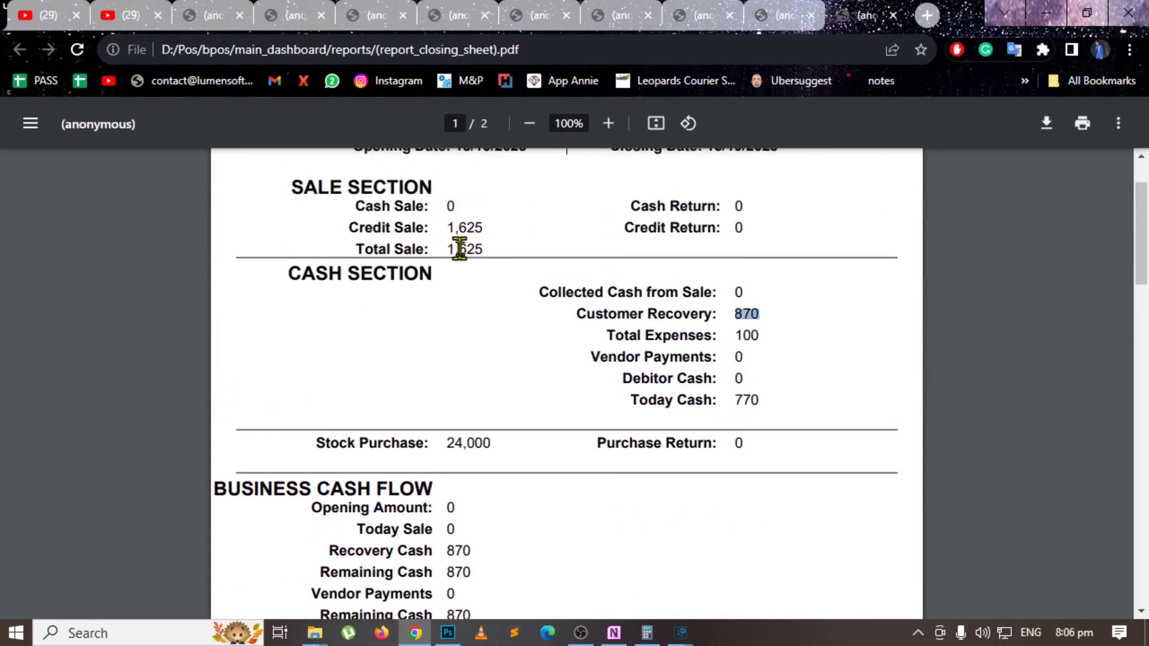
scroll(459, 247, up, 2)
drag(319, 277, 493, 329)
click(506, 340)
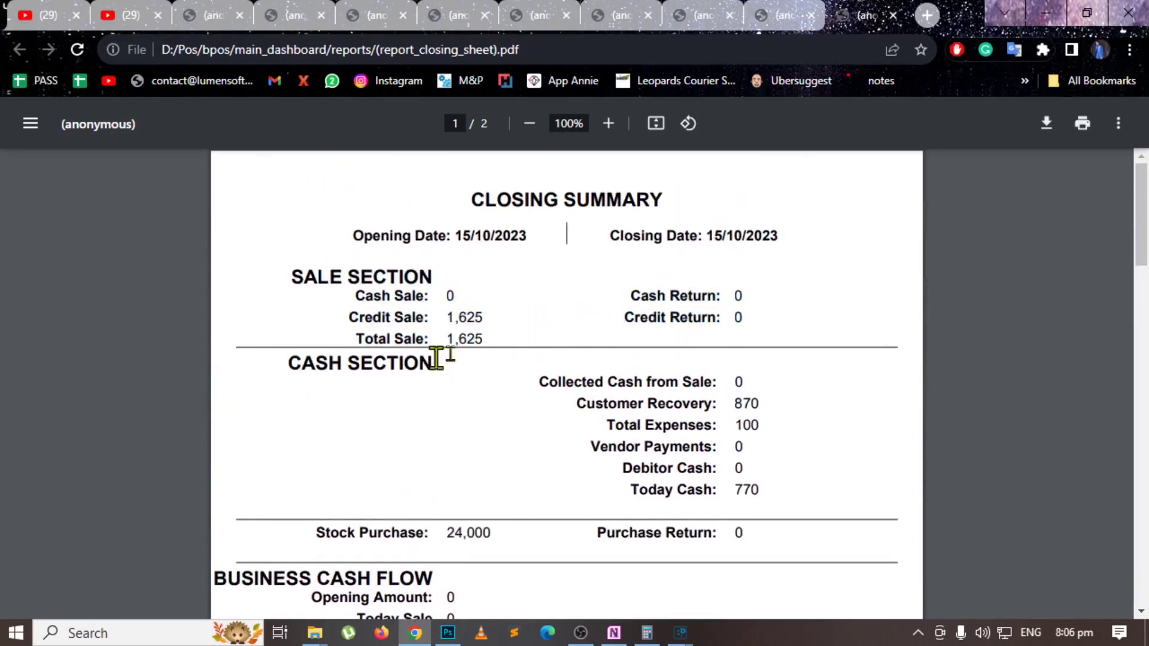
Go through the cash section of the closing summary, from collected cash and vendor payments to today's cash.
drag(334, 363, 726, 488)
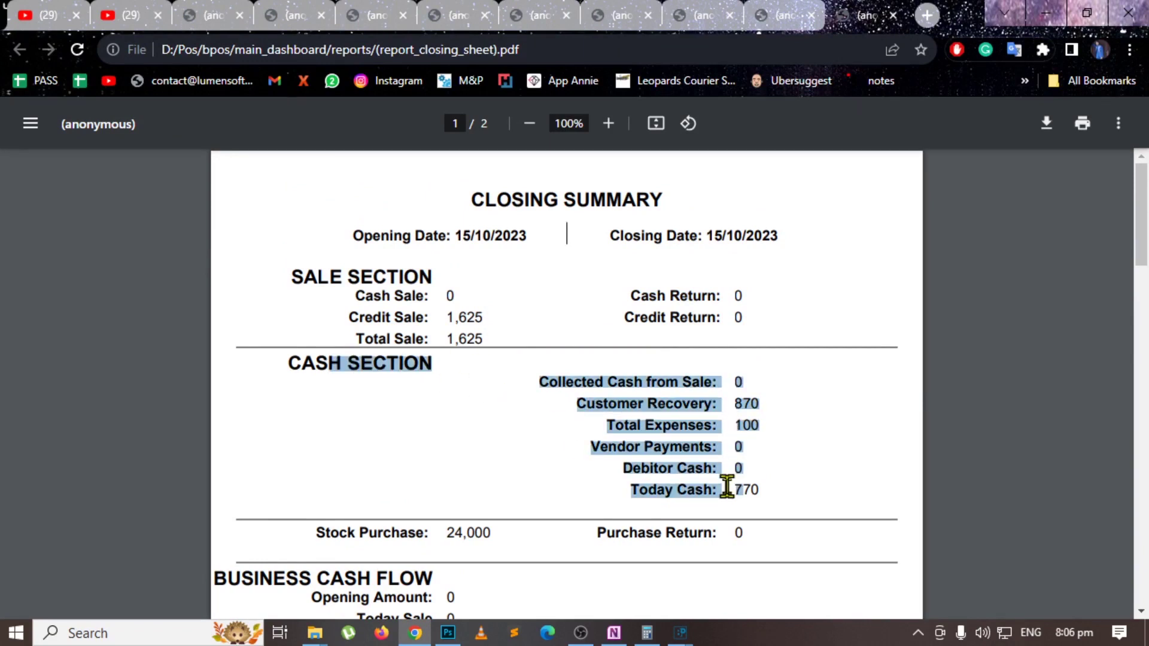
click(803, 412)
drag(748, 383, 559, 385)
click(697, 436)
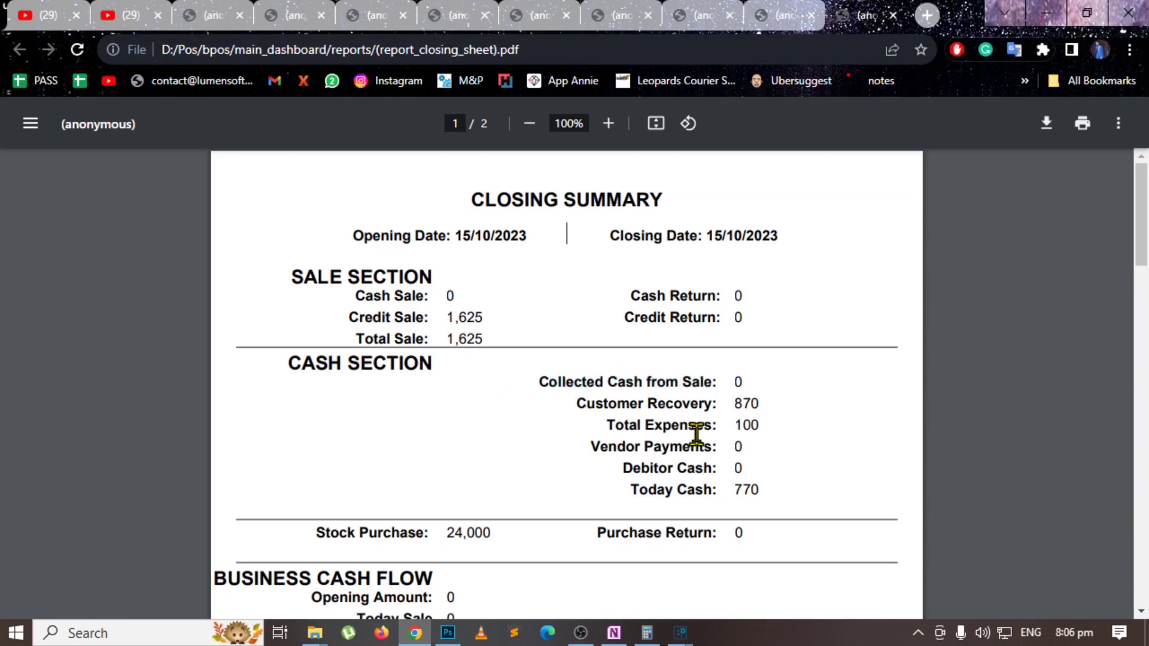
scroll(758, 355, down, 2)
drag(768, 311, 605, 313)
drag(762, 331, 763, 365)
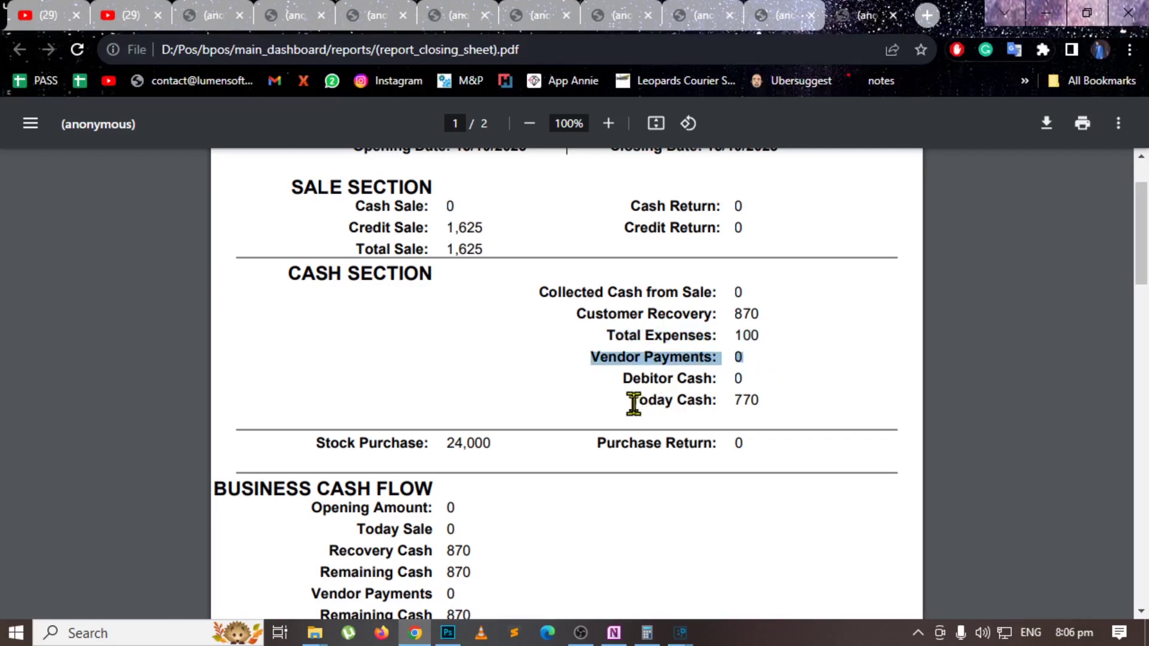
drag(629, 400, 770, 413)
Examine the Business Cash Flow section, comparing today's sale with the credit sale and checking recovery cash, expenses and closing balance.
scroll(772, 419, down, 5)
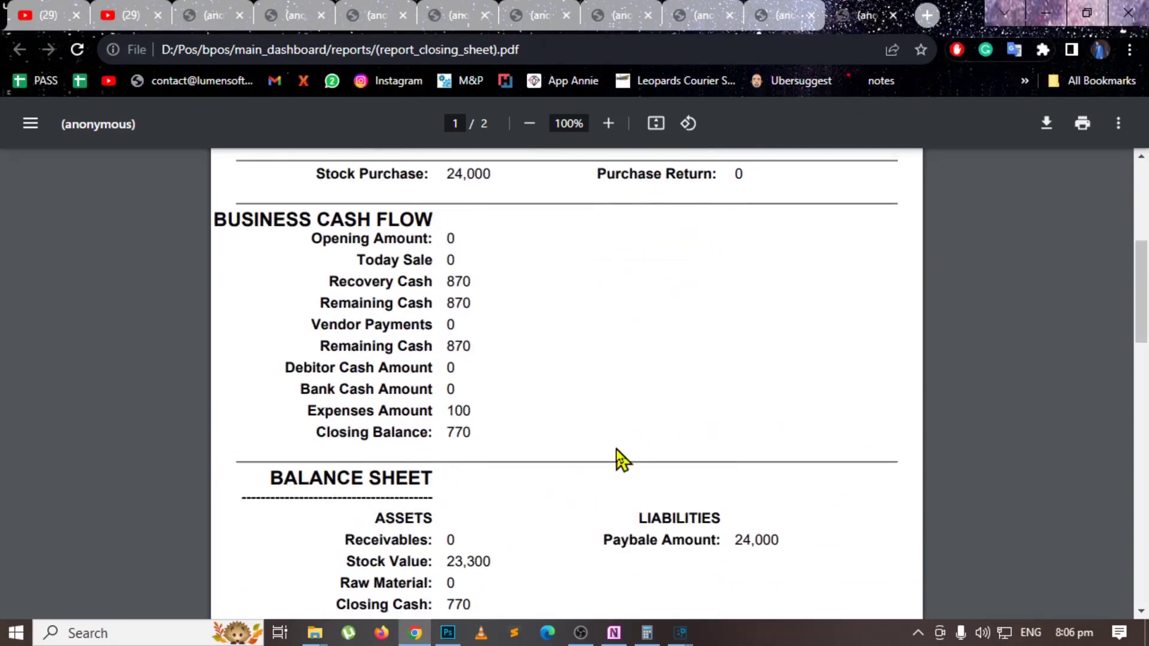
double_click(451, 259)
scroll(473, 306, up, 5)
click(460, 325)
scroll(463, 335, down, 3)
scroll(443, 329, up, 3)
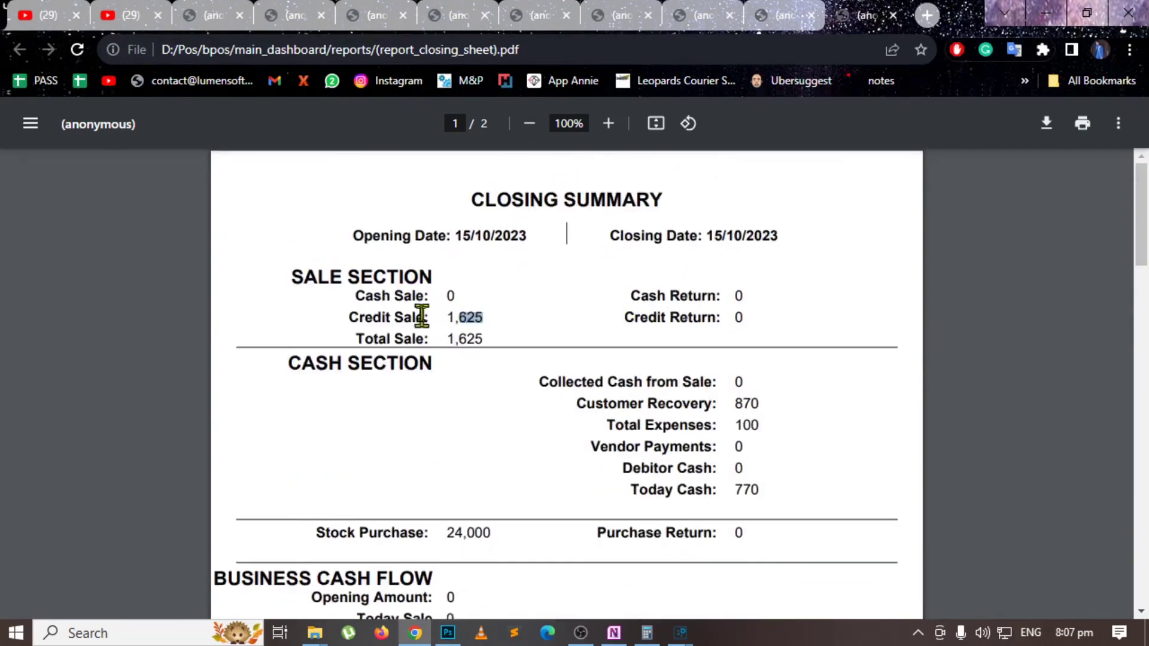
scroll(437, 335, down, 3)
scroll(438, 372, down, 2)
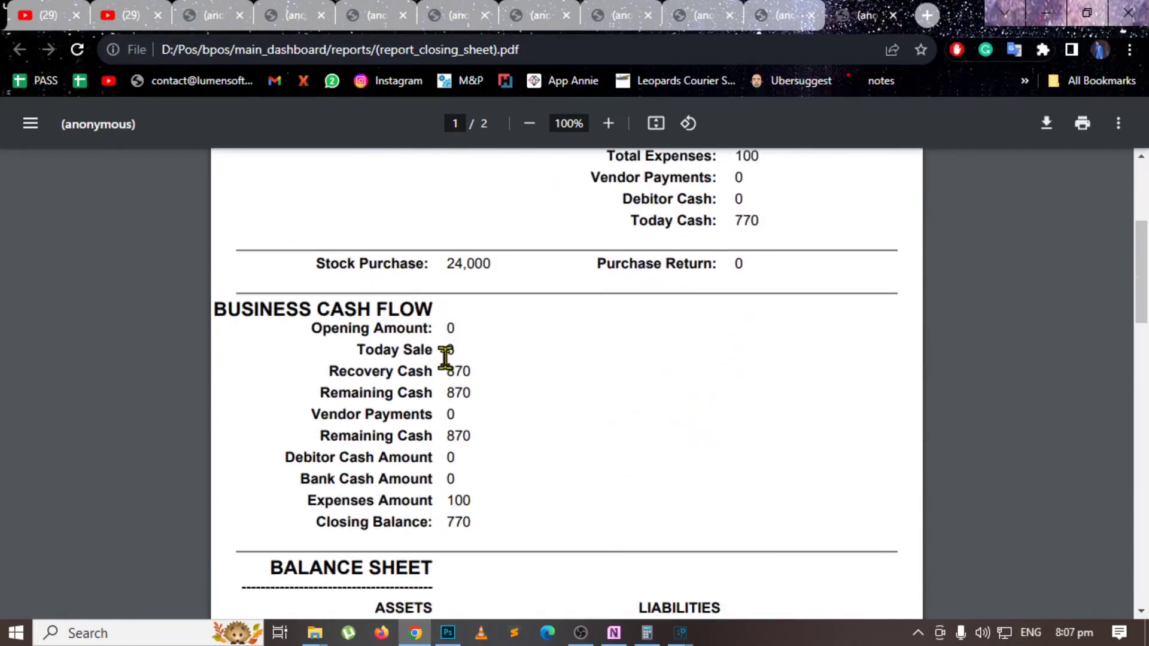
drag(449, 374, 474, 374)
double_click(455, 500)
drag(446, 520, 471, 519)
scroll(469, 518, down, 2)
scroll(469, 518, up, 2)
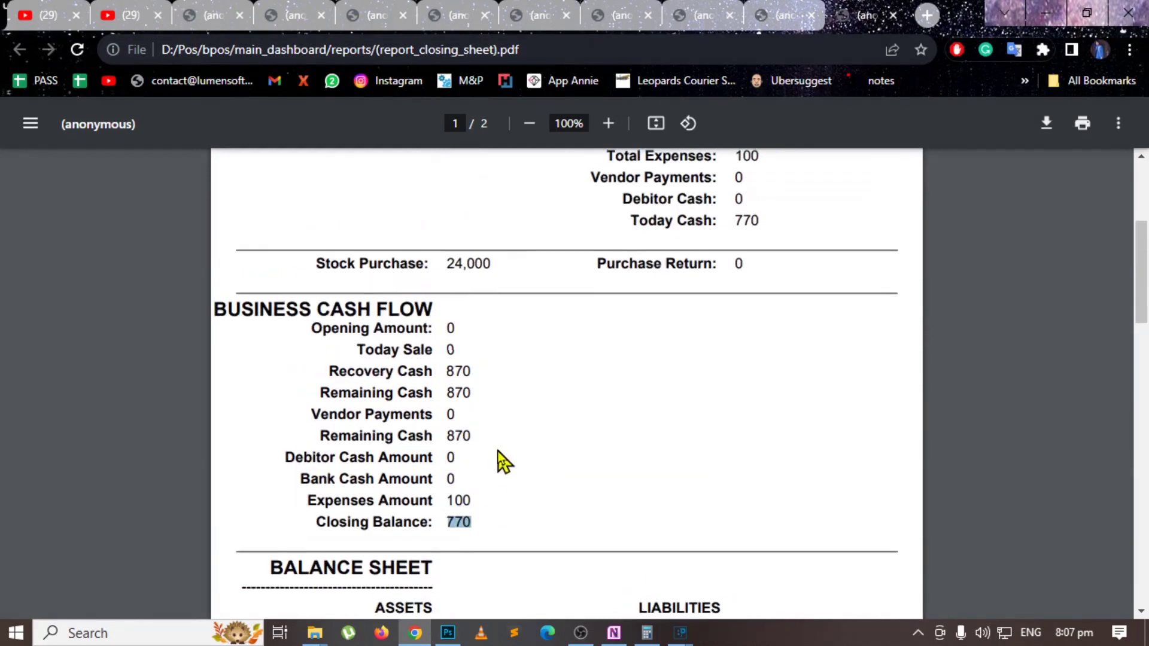
click(477, 525)
Skim the whole closing report and examine the Credit & Cash Bills table on its second page.
scroll(460, 326, down, 20)
scroll(510, 431, up, 5)
scroll(507, 434, up, 20)
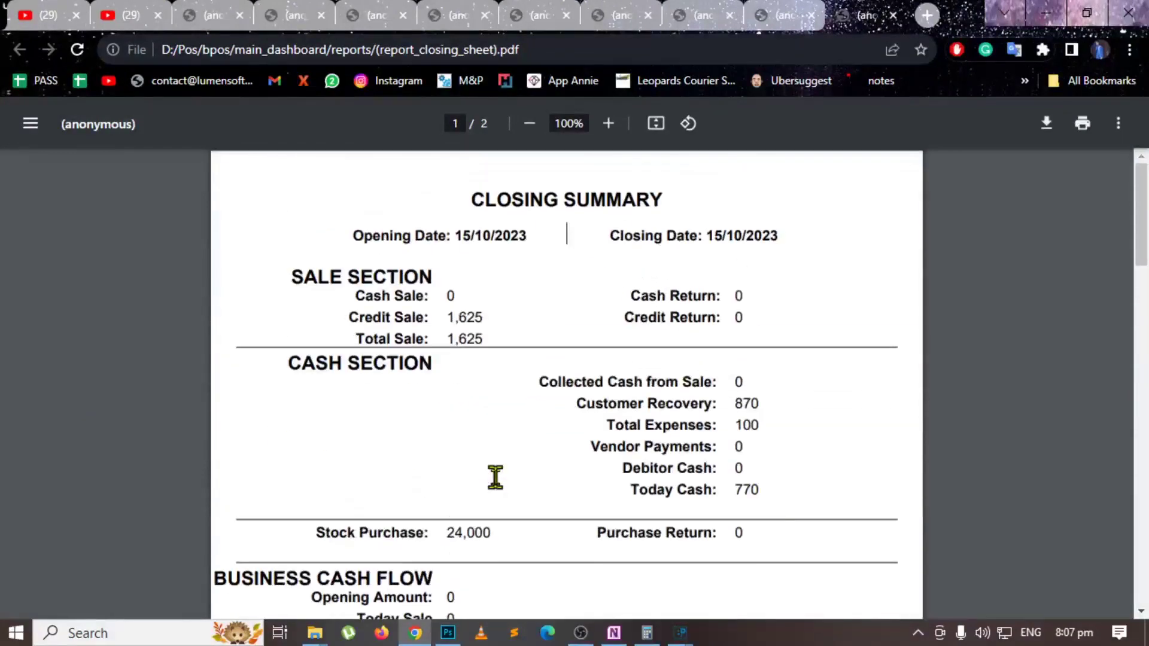
scroll(463, 337, down, 15)
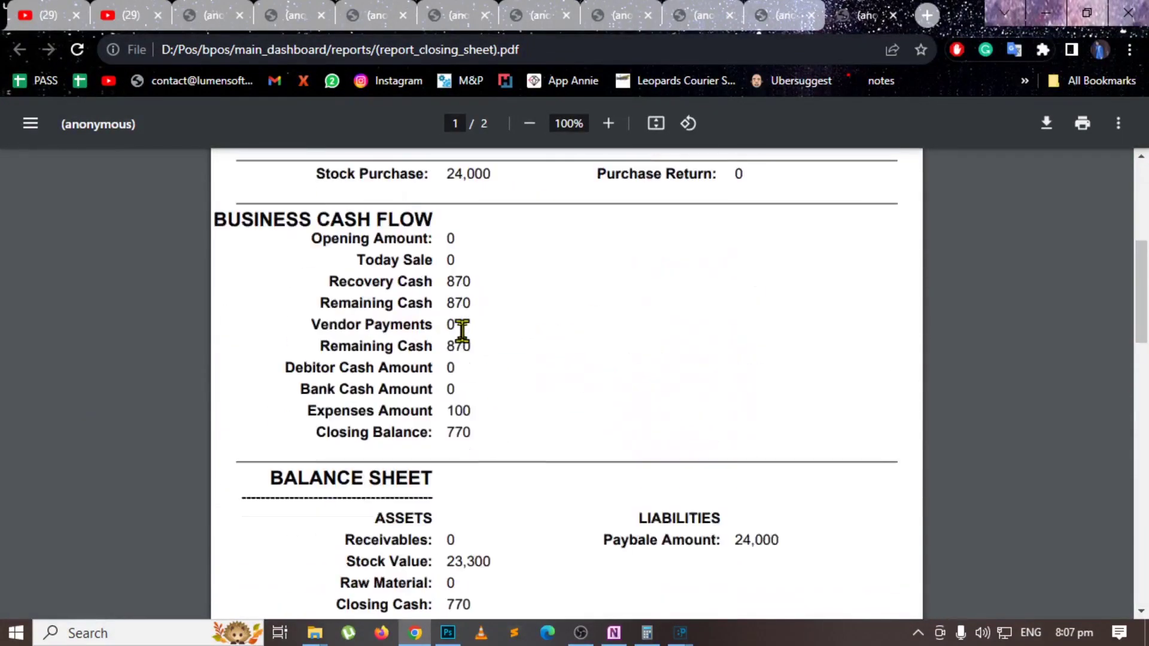
drag(464, 233, 695, 226)
drag(406, 309, 679, 327)
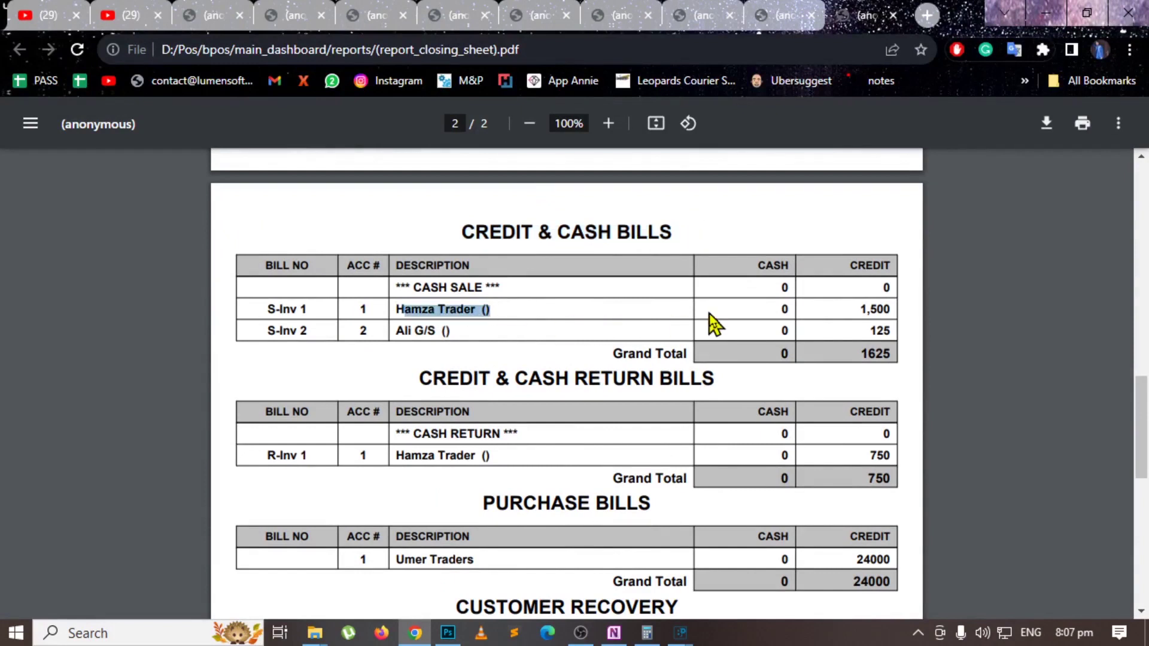
click(870, 299)
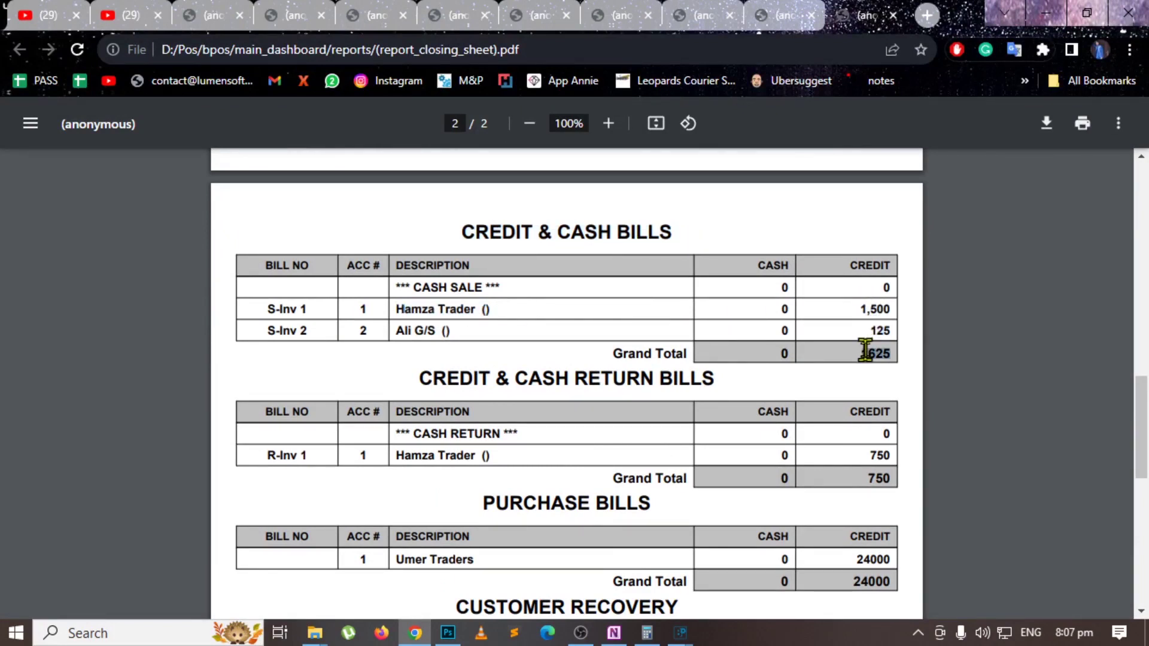
Inspect the credit amounts in the Credit & Cash Return Bills and Purchase Bills tables.
scroll(866, 352, down, 3)
drag(891, 367, 874, 366)
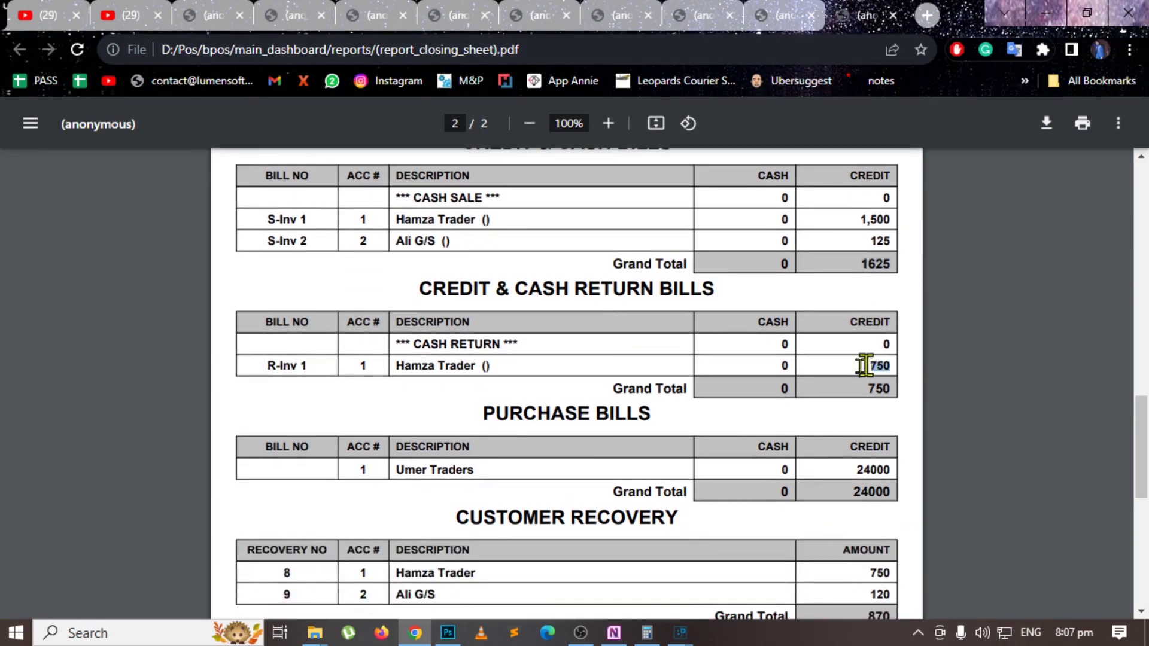
scroll(826, 380, up, 12)
scroll(826, 467, down, 10)
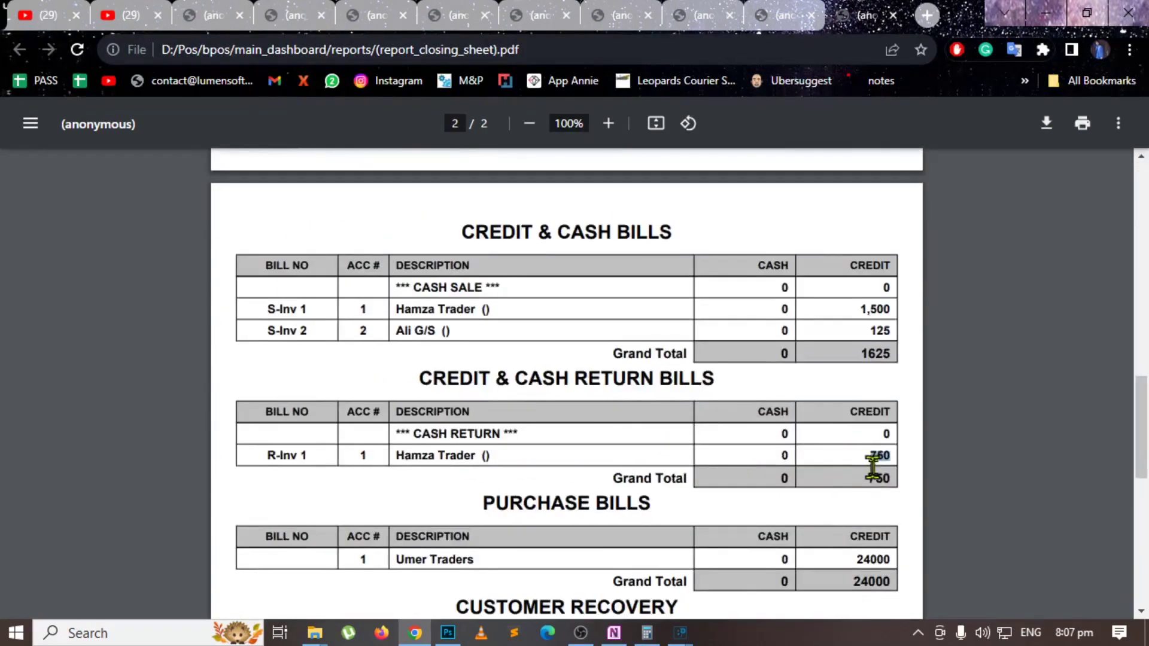
scroll(872, 467, down, 3)
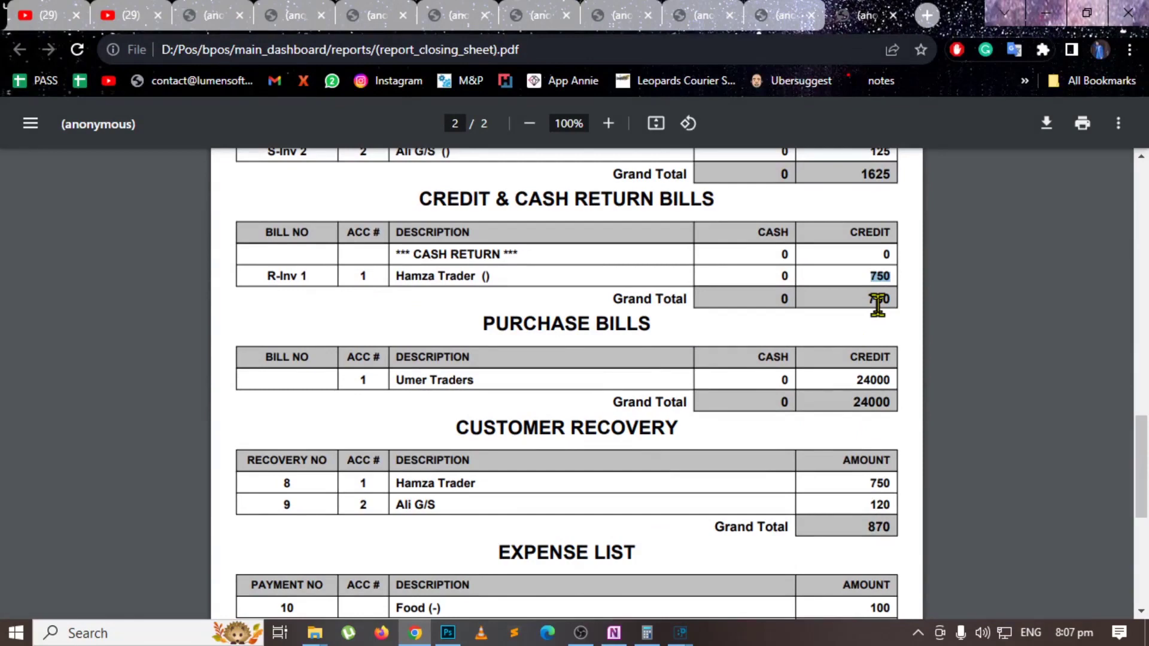
drag(499, 324, 616, 326)
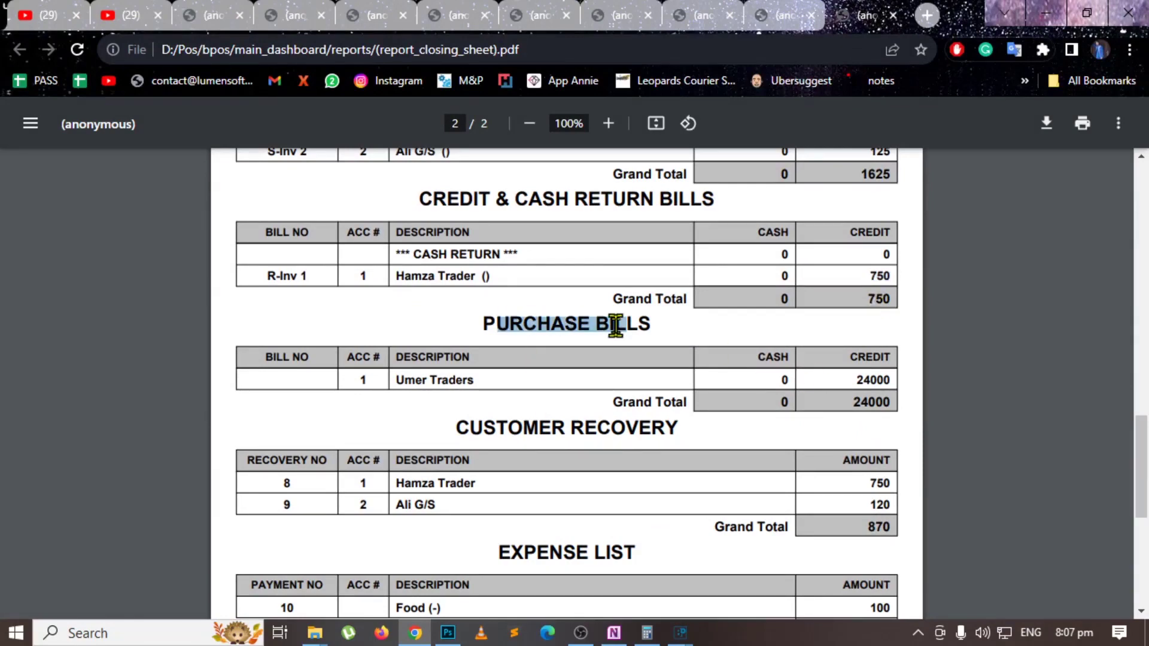
double_click(862, 377)
scroll(862, 377, down, 3)
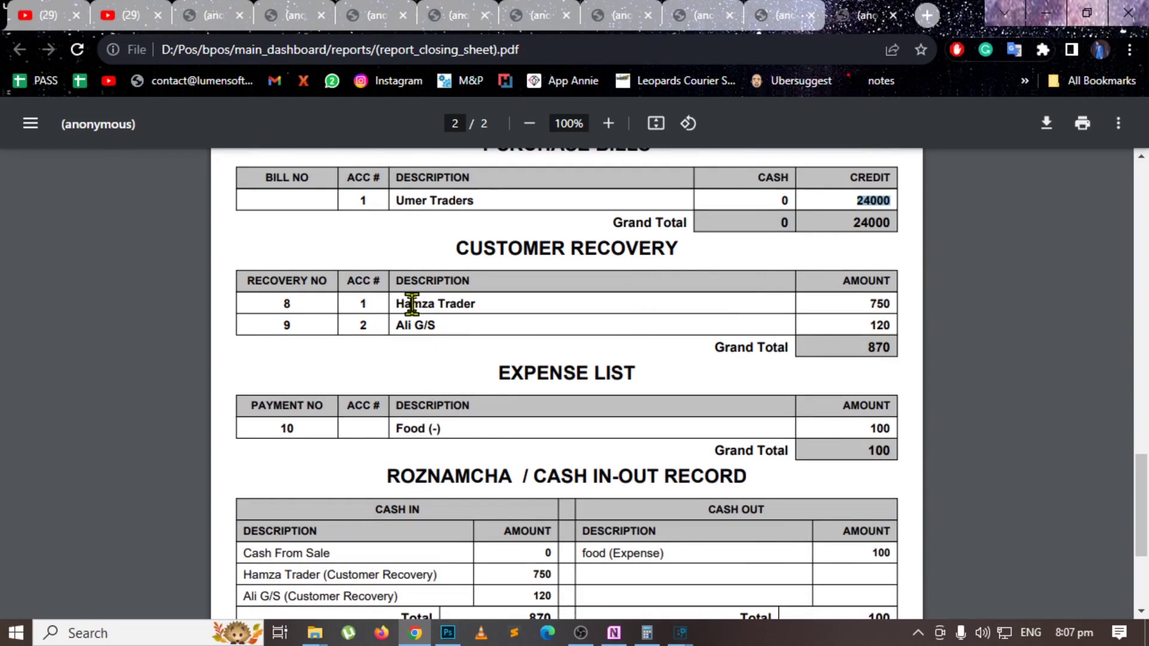
Review the Roznamcha / Cash In-Out Record, checking the cash-in entries and total, the food expense and the difference.
scroll(410, 431, down, 3)
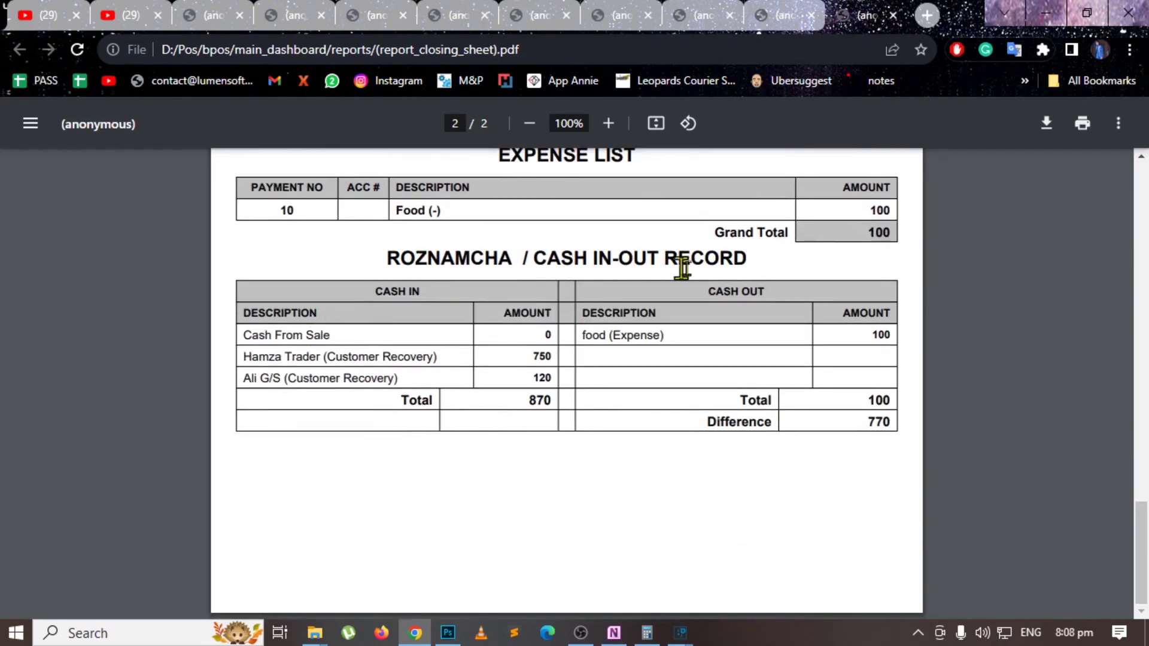
drag(747, 258, 372, 267)
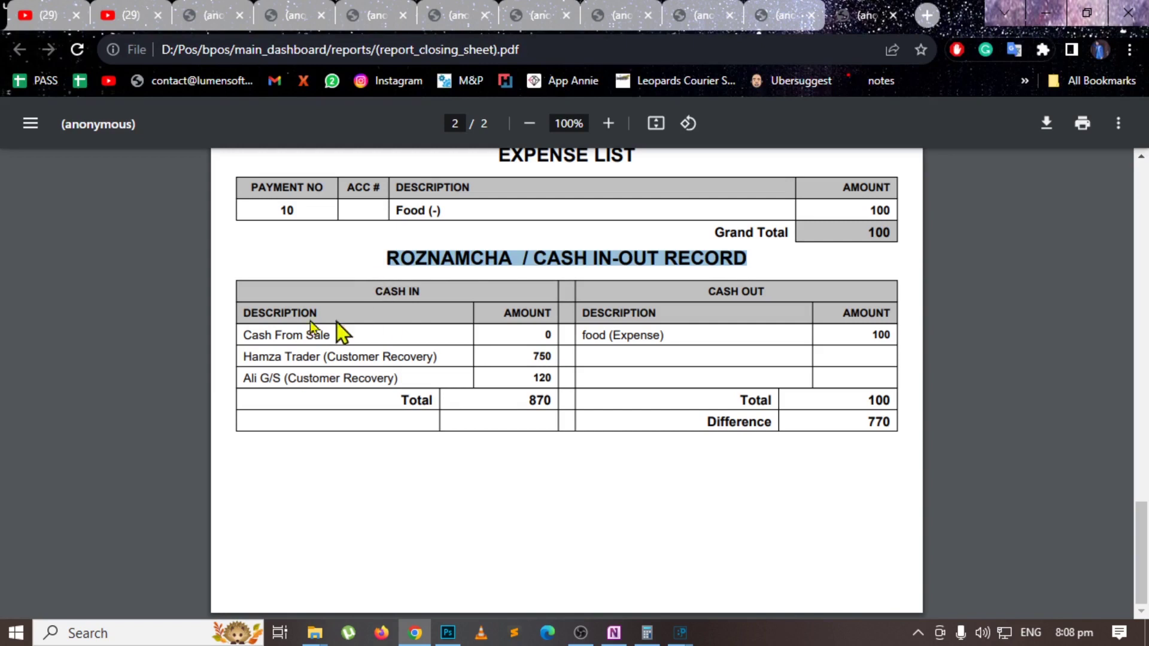
drag(257, 333, 441, 392)
click(503, 409)
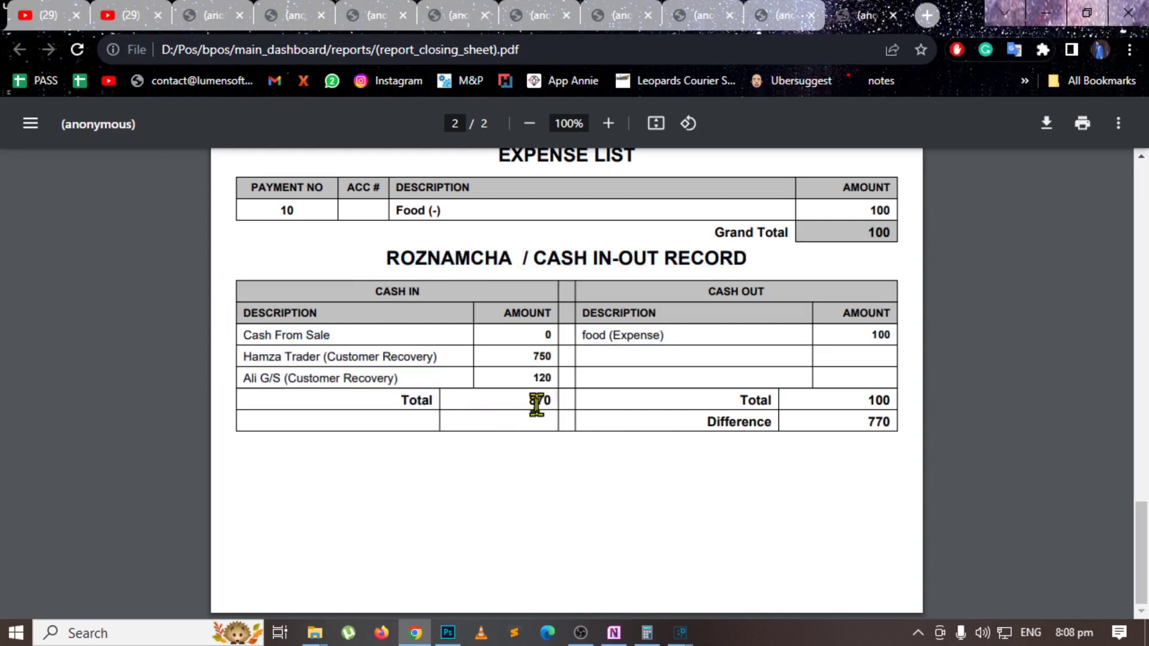
drag(527, 403, 549, 404)
double_click(881, 335)
drag(865, 420, 892, 422)
Switch to the OneNote page with the Distribution Point of Sale outline.
key(alt+Tab)
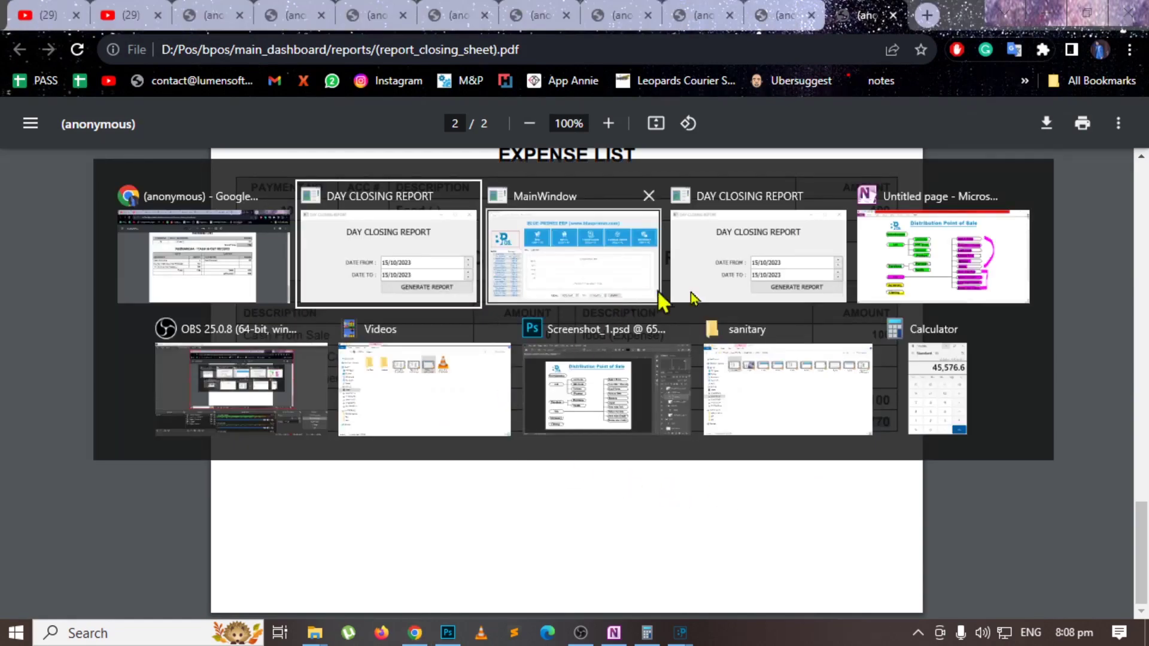
click(943, 257)
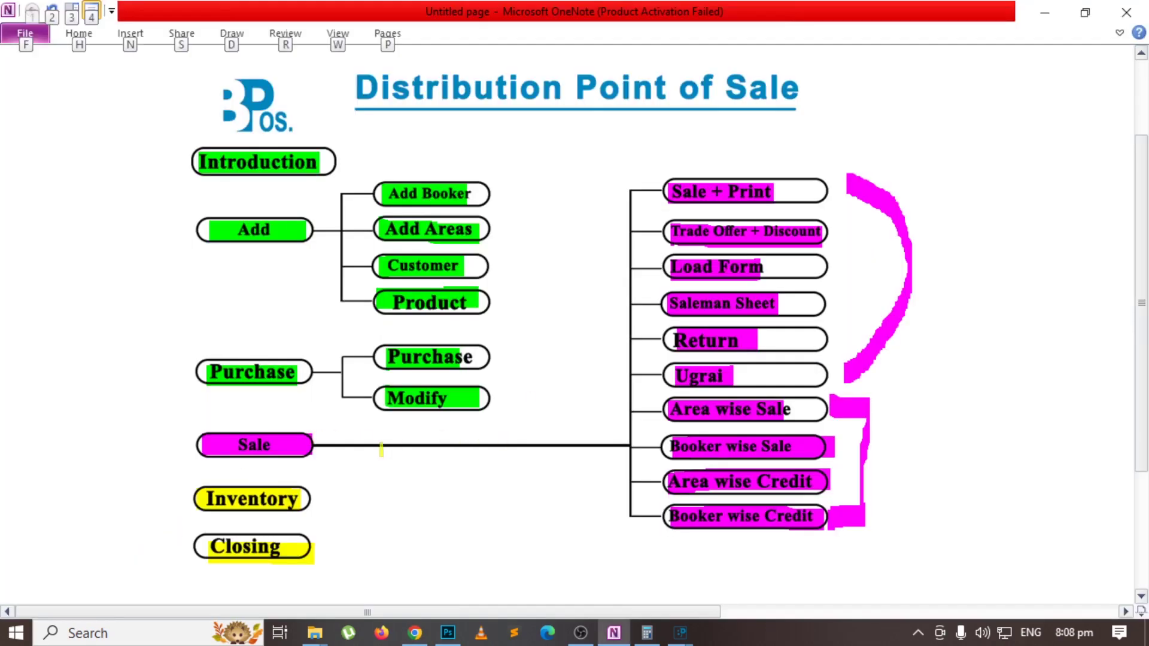